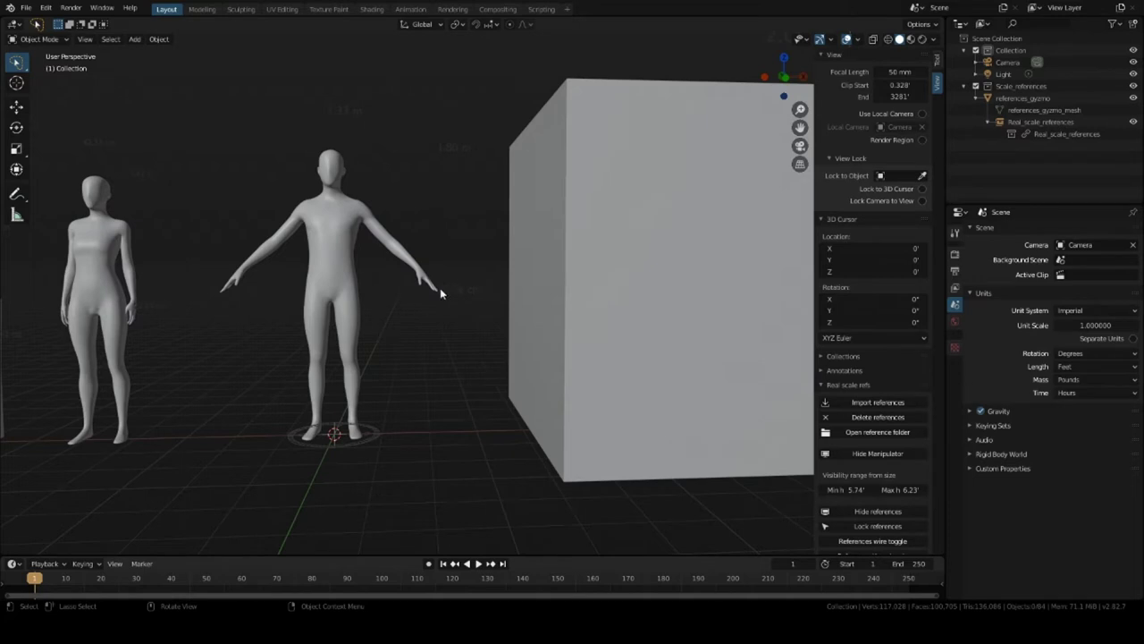
# Step: Orbit and zoom the viewport around the human reference figures beside the cube
pyautogui.scroll(-5, 439, 295)
pyautogui.moveTo(439, 298); pyautogui.dragTo(356, 306, button='middle')
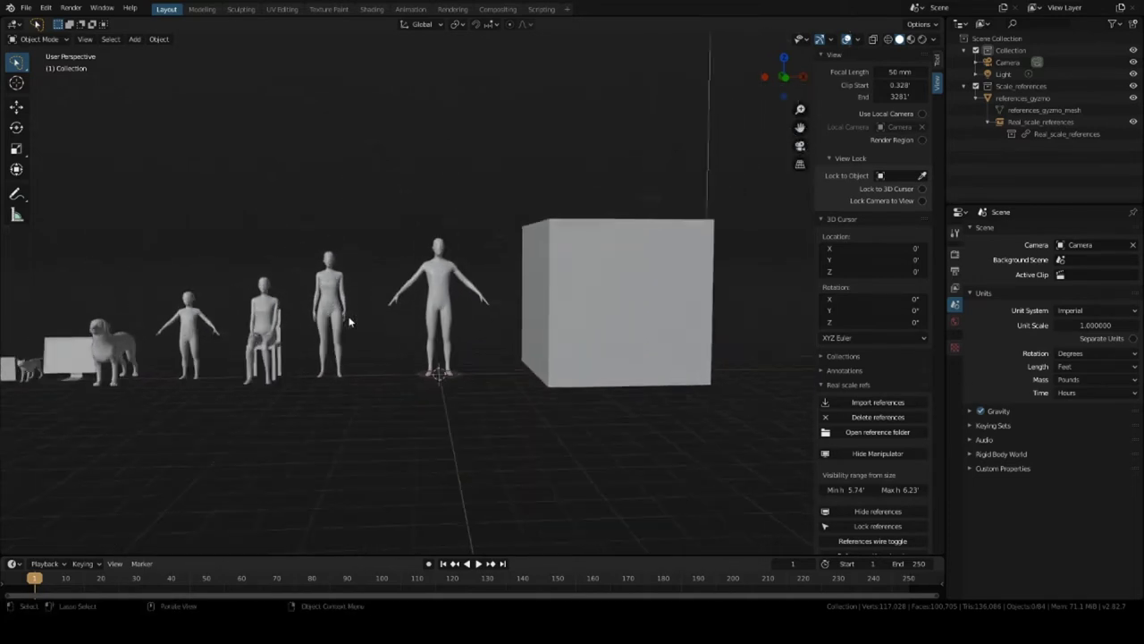
pyautogui.scroll(2, 349, 322)
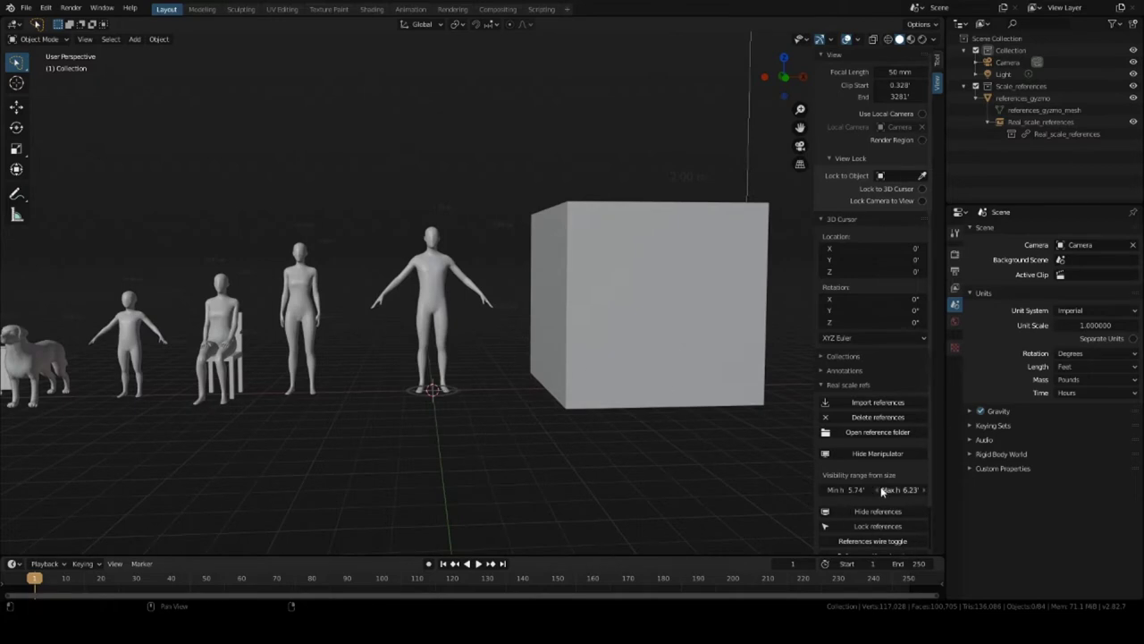
pyautogui.scroll(-2, 863, 420)
pyautogui.scroll(2, 865, 412)
pyautogui.scroll(-2, 867, 417)
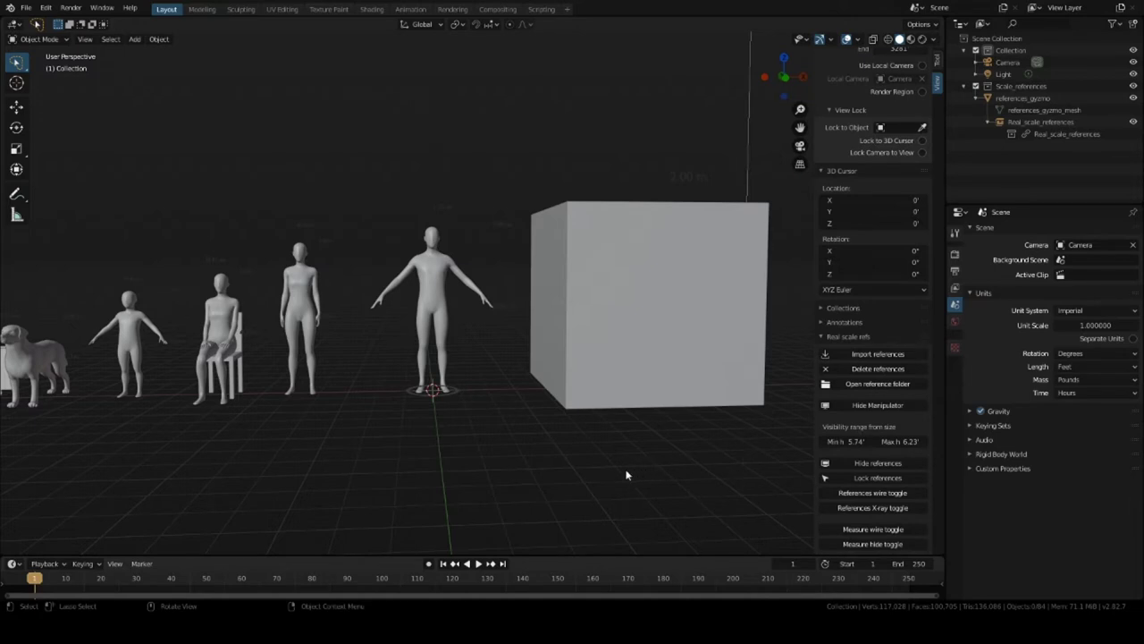
pyautogui.moveTo(341, 392); pyautogui.dragTo(398, 411, button='middle')
pyautogui.scroll(-2, 398, 411)
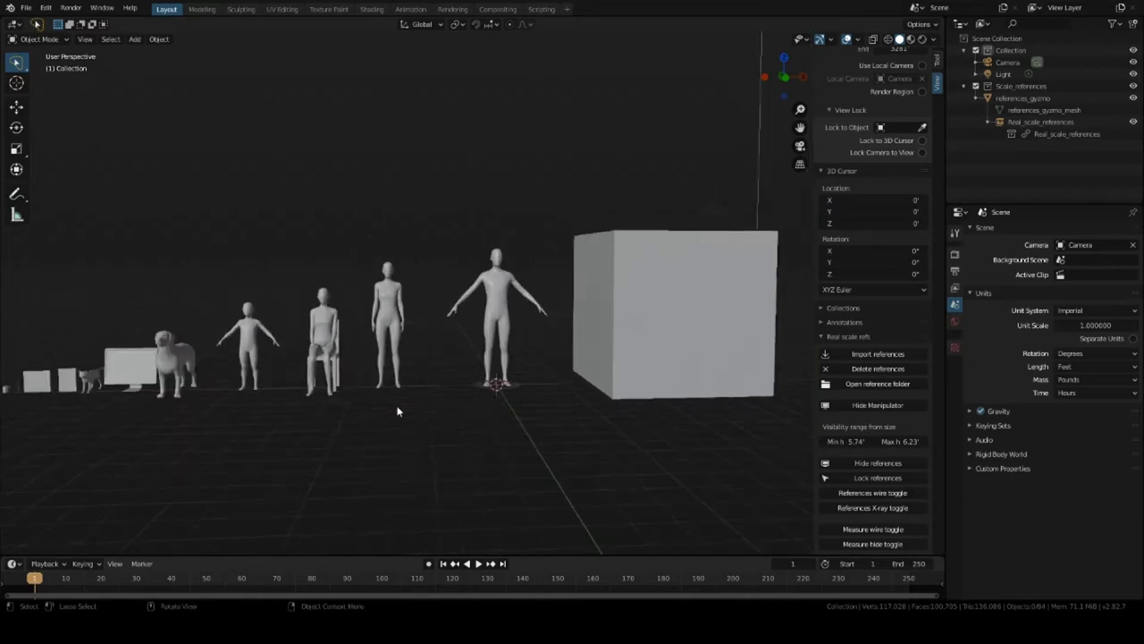
pyautogui.scroll(2, 398, 411)
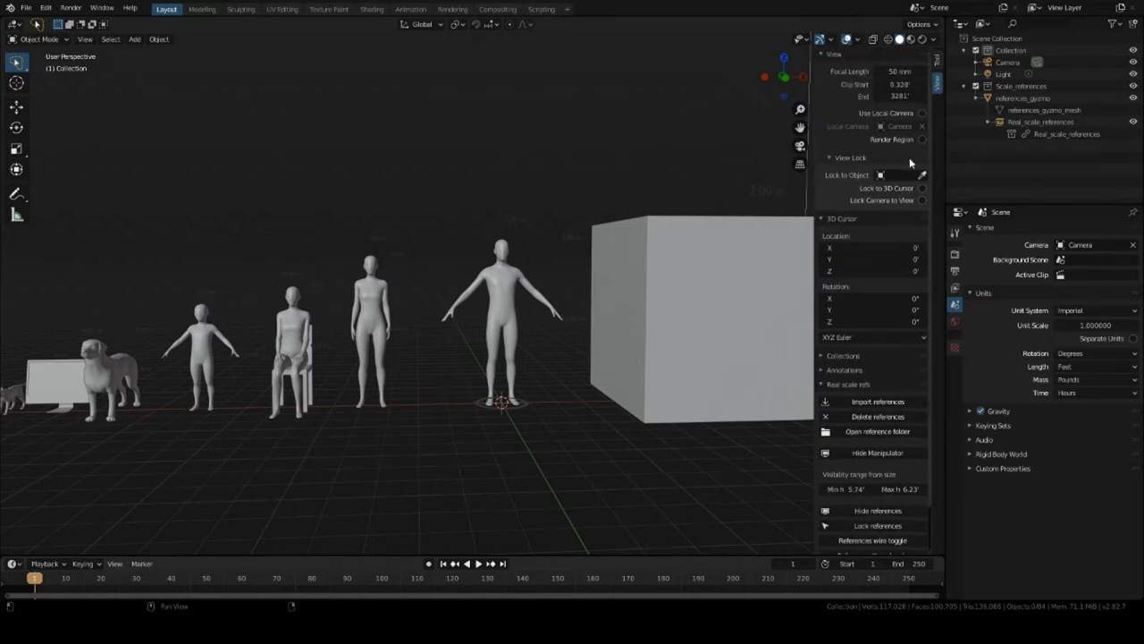
# Step: Show the sidebar's Tool tab and reframe the view on the reference figures
pyautogui.click(937, 60)
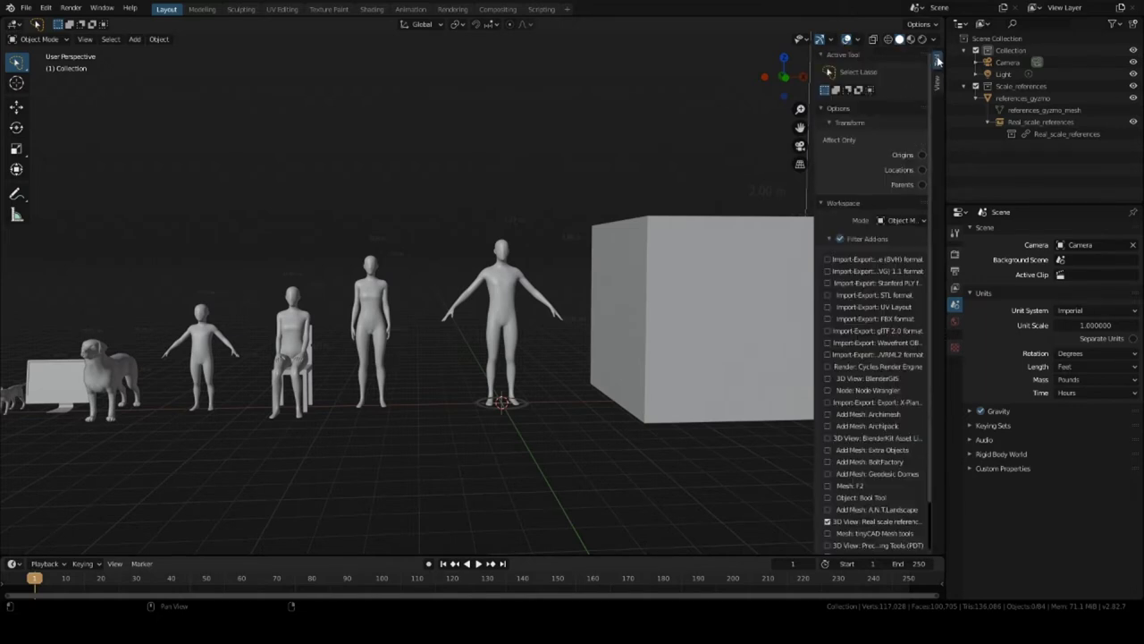
pyautogui.scroll(-3, 843, 365)
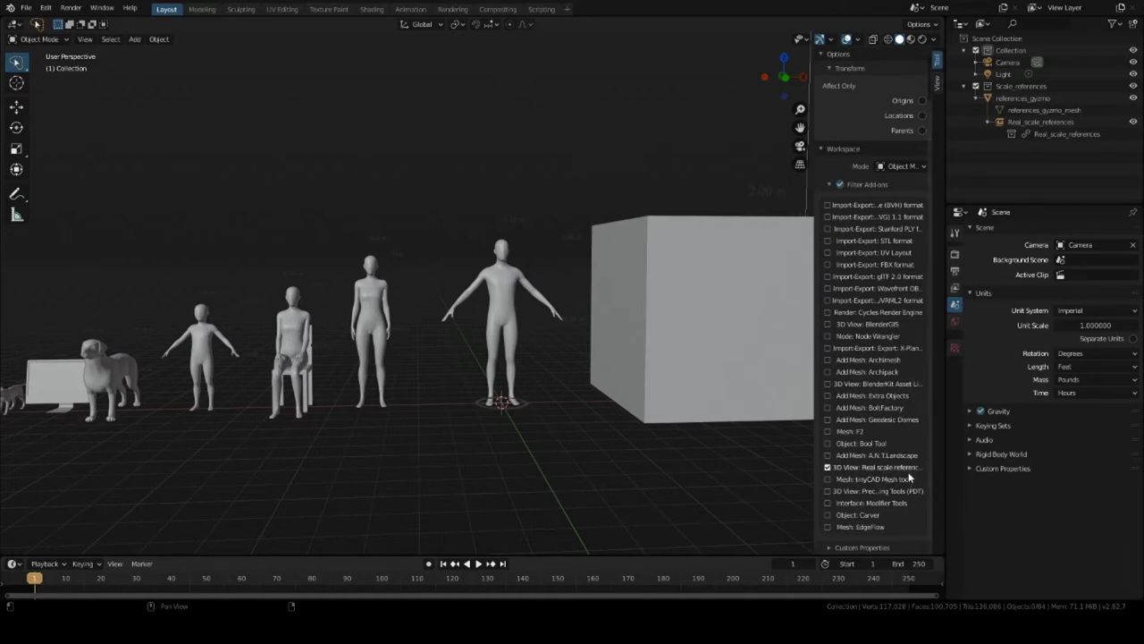
pyautogui.scroll(4, 532, 325)
pyautogui.scroll(-5, 554, 334)
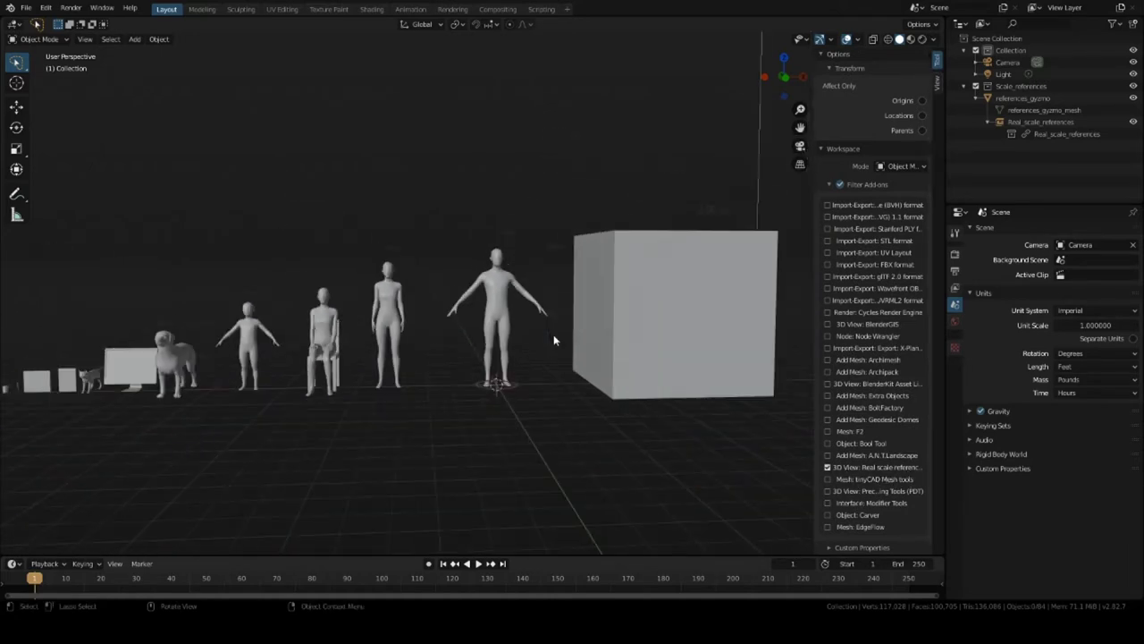
pyautogui.scroll(1, 551, 346)
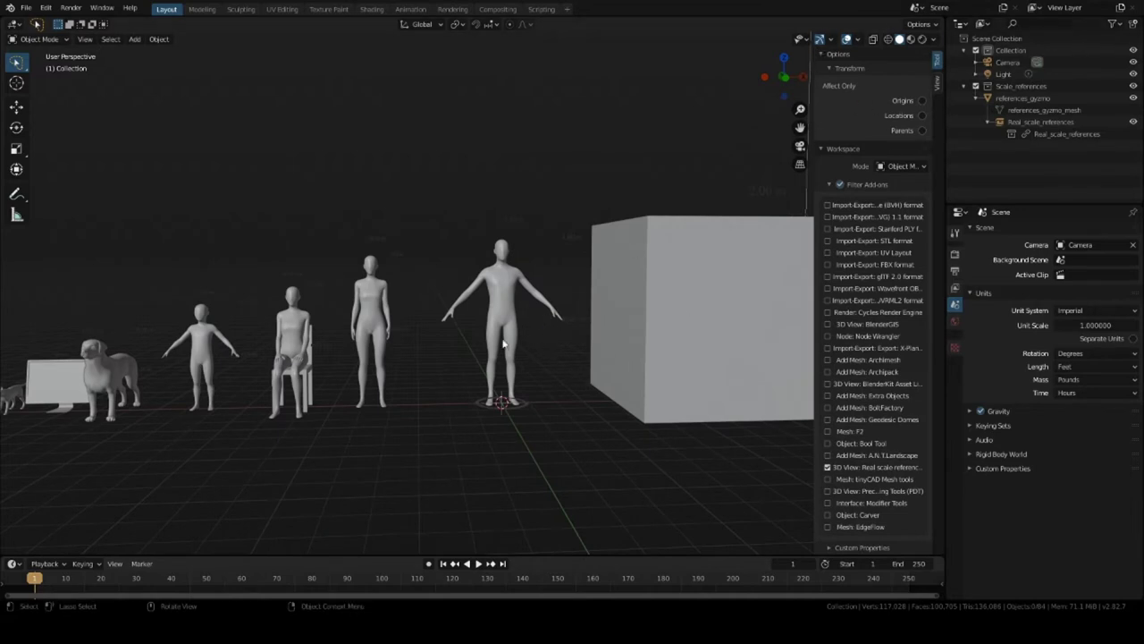
pyautogui.moveTo(500, 345); pyautogui.dragTo(452, 304, button='middle')
pyautogui.scroll(4, 416, 337)
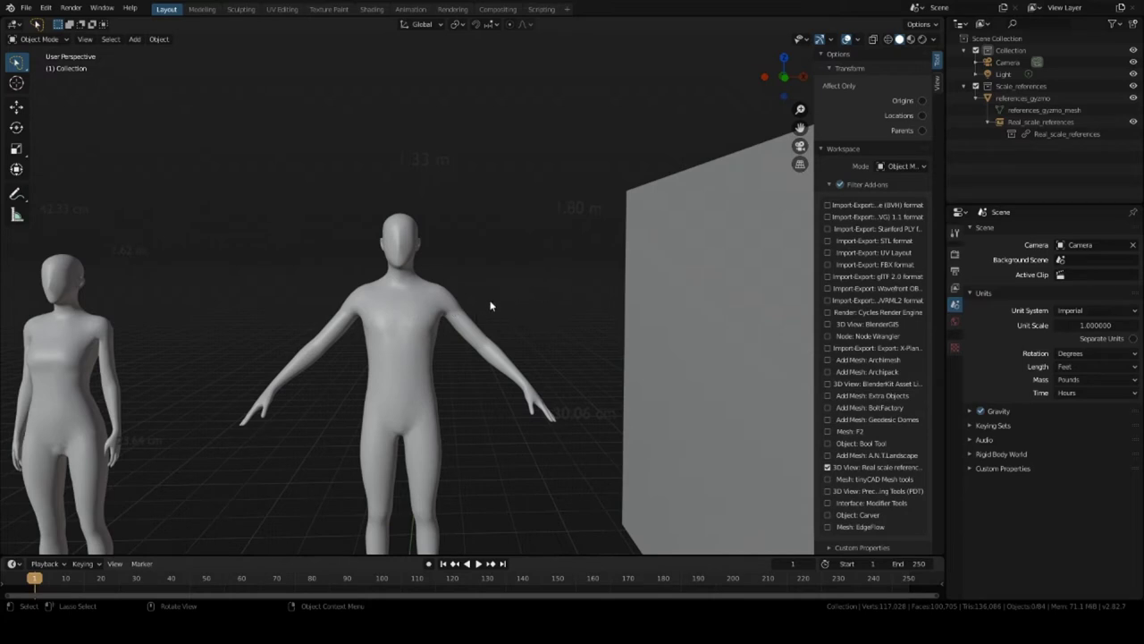
pyautogui.keyDown('shift'); pyautogui.moveTo(394, 374); pyautogui.dragTo(465, 333, button='middle'); pyautogui.keyUp('shift')
pyautogui.scroll(-3, 474, 336)
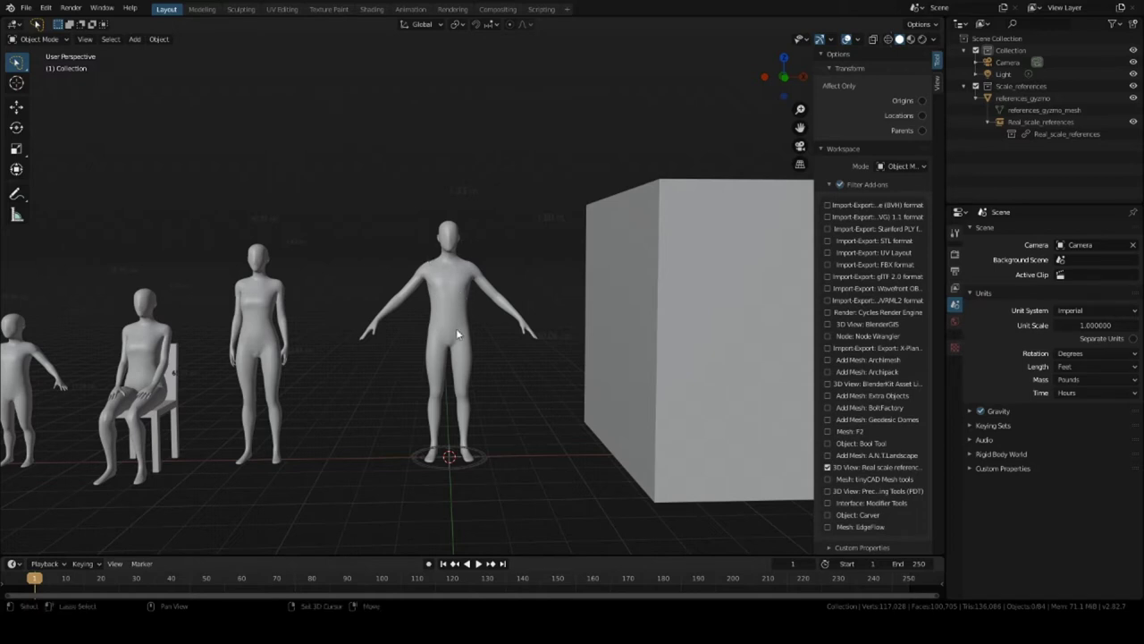
# Step: Add a cylinder mesh and scale it down to 0.192 from the top view
pyautogui.hotkey('shift', 'a')
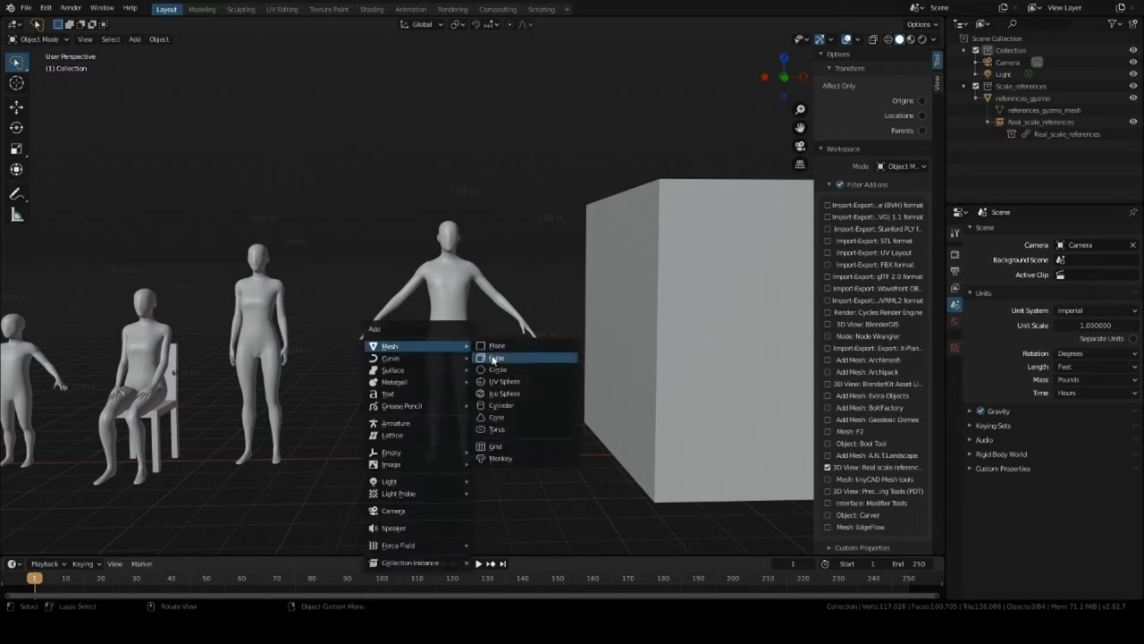
pyautogui.click(517, 404)
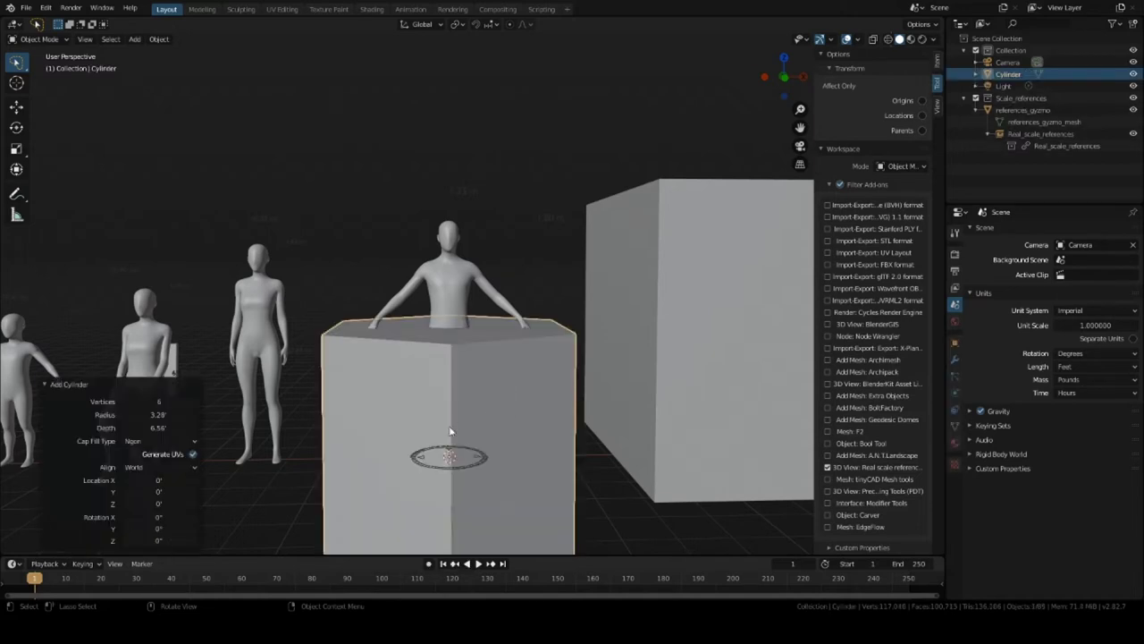
pyautogui.press('KP_7')
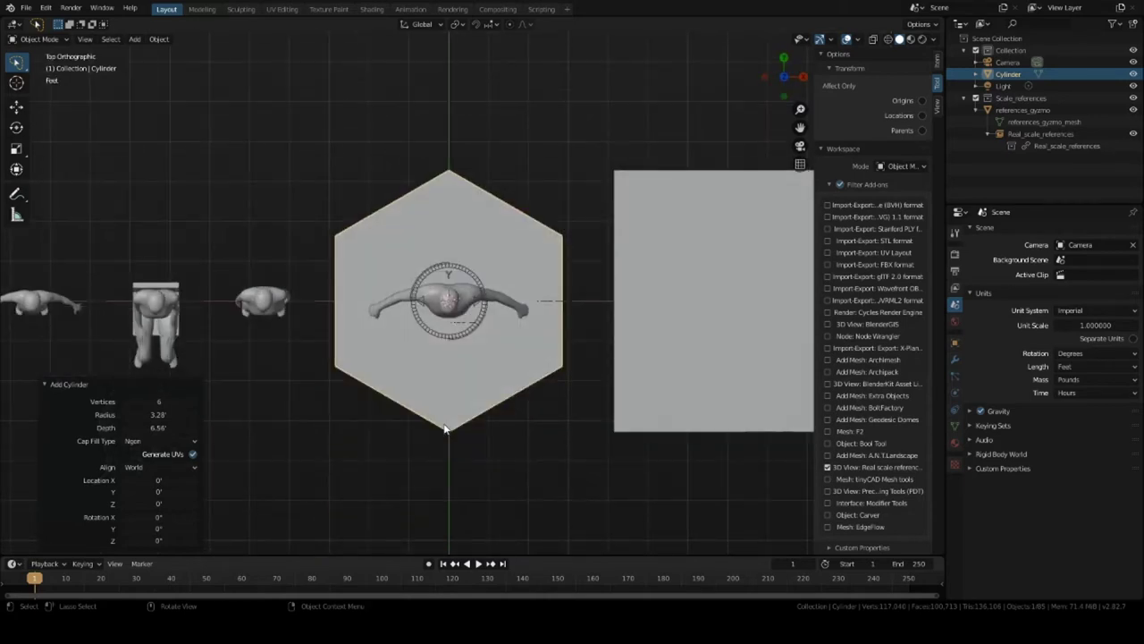
pyautogui.press('s')
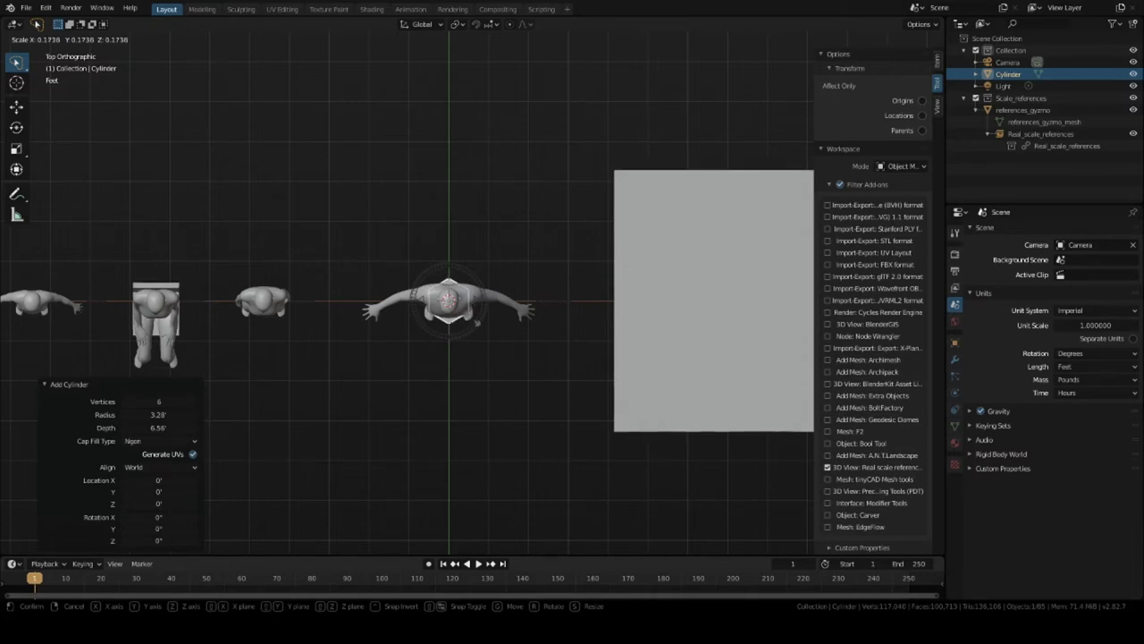
pyautogui.click(475, 325)
pyautogui.moveTo(475, 325); pyautogui.dragTo(472, 202, button='middle')
# Step: Raise the cylinder 0.639' along Z to the standing figure's feet
pyautogui.press('g')
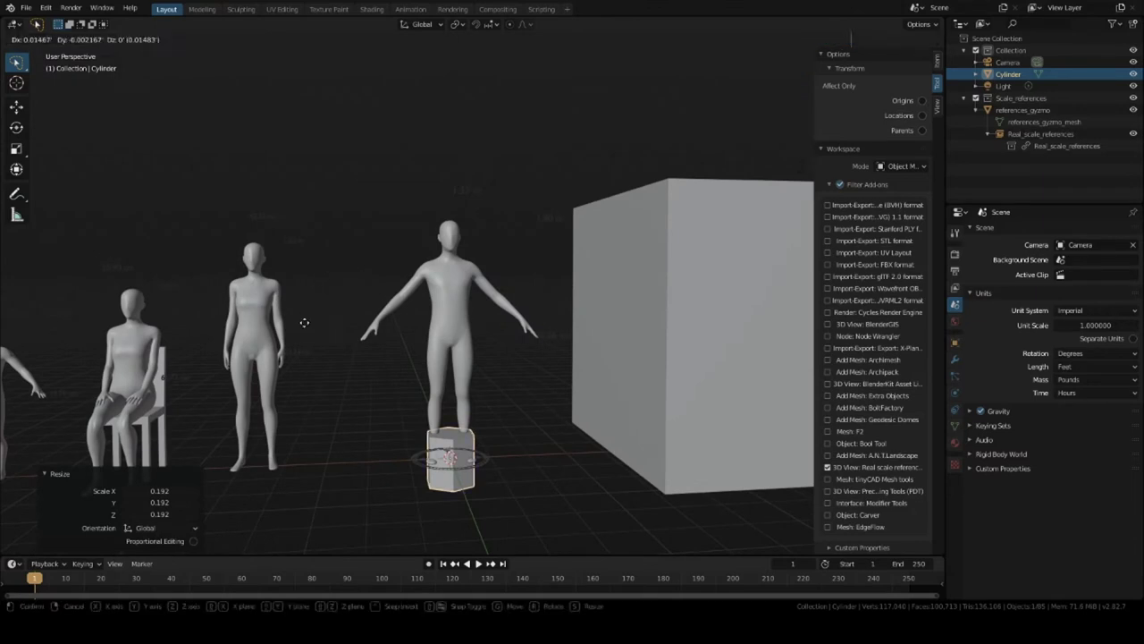
pyautogui.press('z')
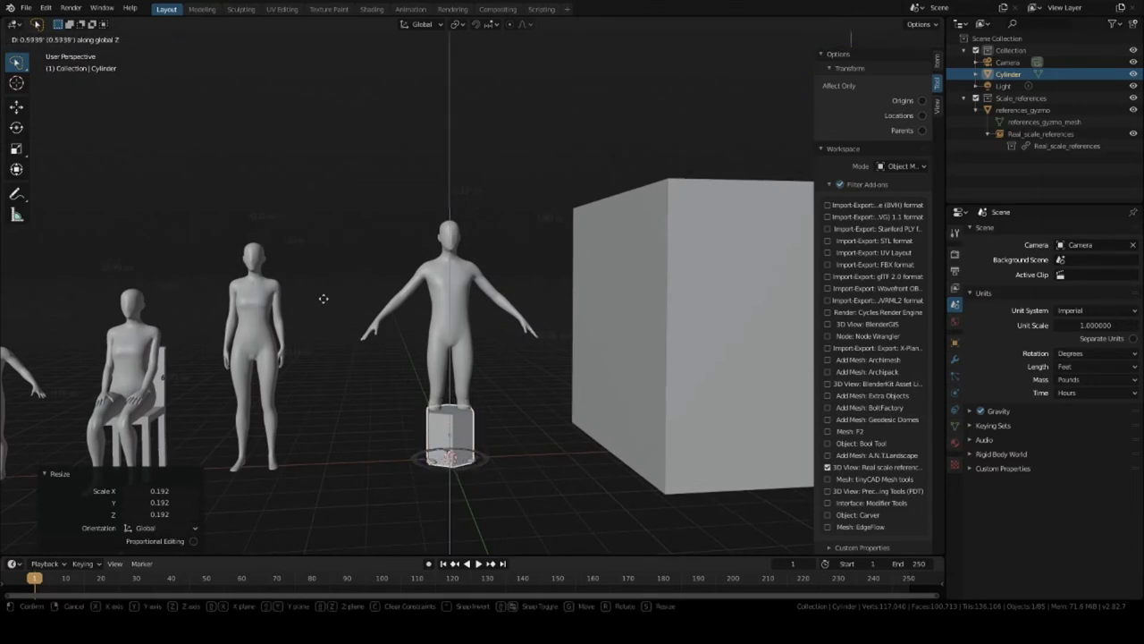
pyautogui.click(321, 297)
pyautogui.moveTo(344, 393); pyautogui.dragTo(385, 452, button='middle')
pyautogui.scroll(10, 351, 254)
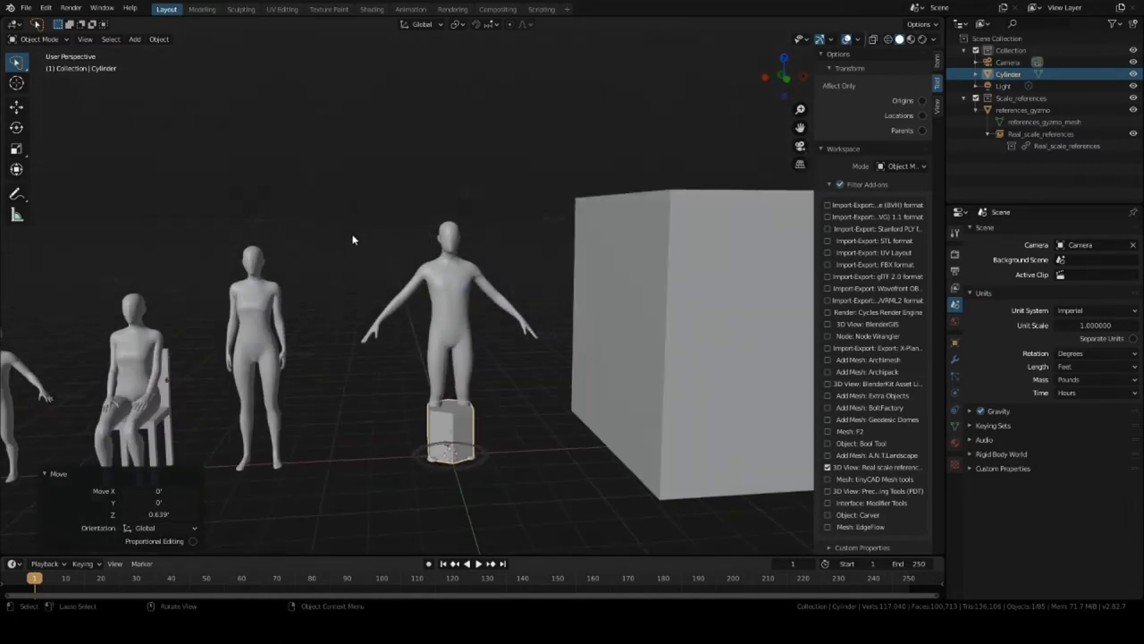
# Step: Frame and orbit the view around the small hexagonal cylinder
pyautogui.keyDown('shift'); pyautogui.moveTo(413, 461); pyautogui.dragTo(460, 237, button='middle'); pyautogui.keyUp('shift')
pyautogui.scroll(5, 483, 206)
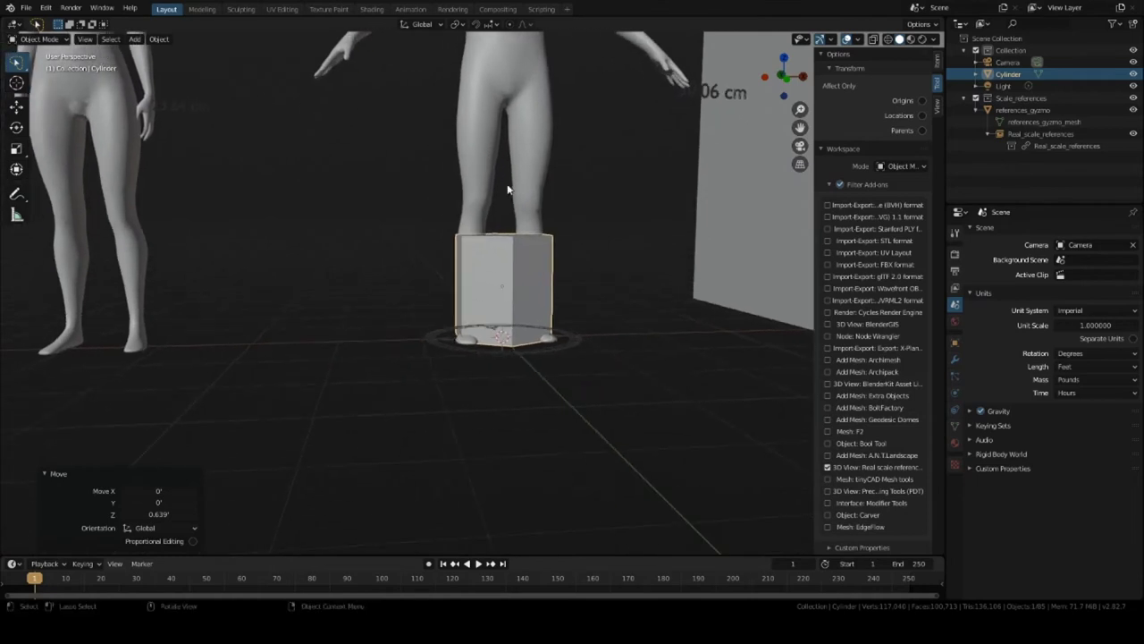
pyautogui.scroll(4, 501, 250)
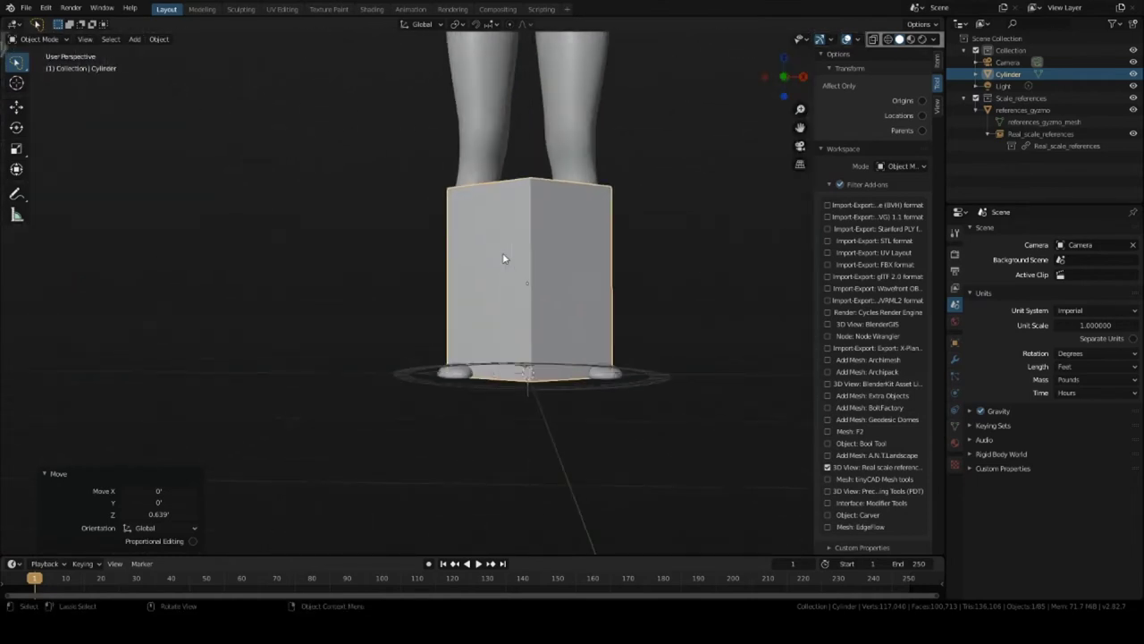
pyautogui.moveTo(502, 252); pyautogui.dragTo(474, 333, button='middle')
pyautogui.scroll(-8, 501, 286)
pyautogui.scroll(2, 485, 304)
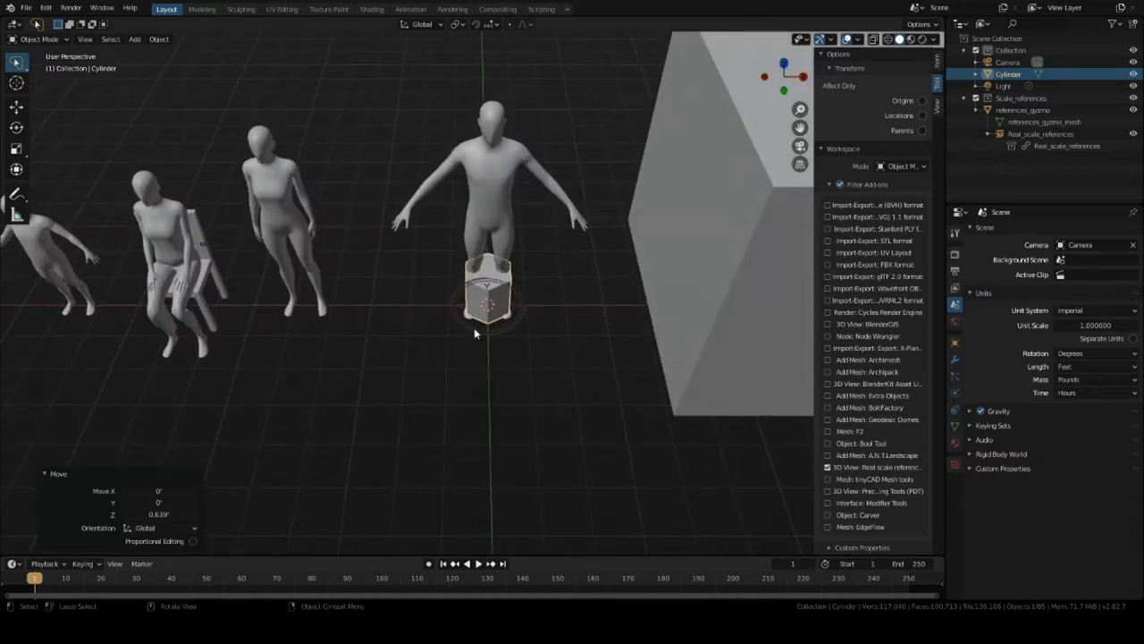
# Step: Put the cylinder in Edit Mode and select its top face
pyautogui.press('Tab')
pyautogui.press('Tab')
pyautogui.click(492, 266)
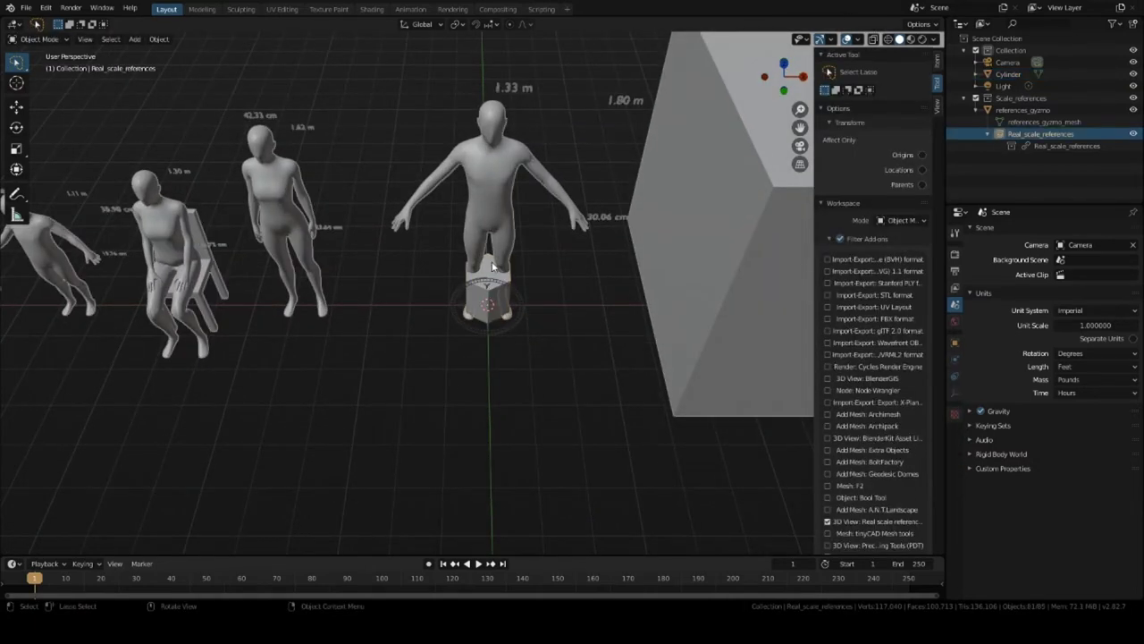
pyautogui.click(491, 265)
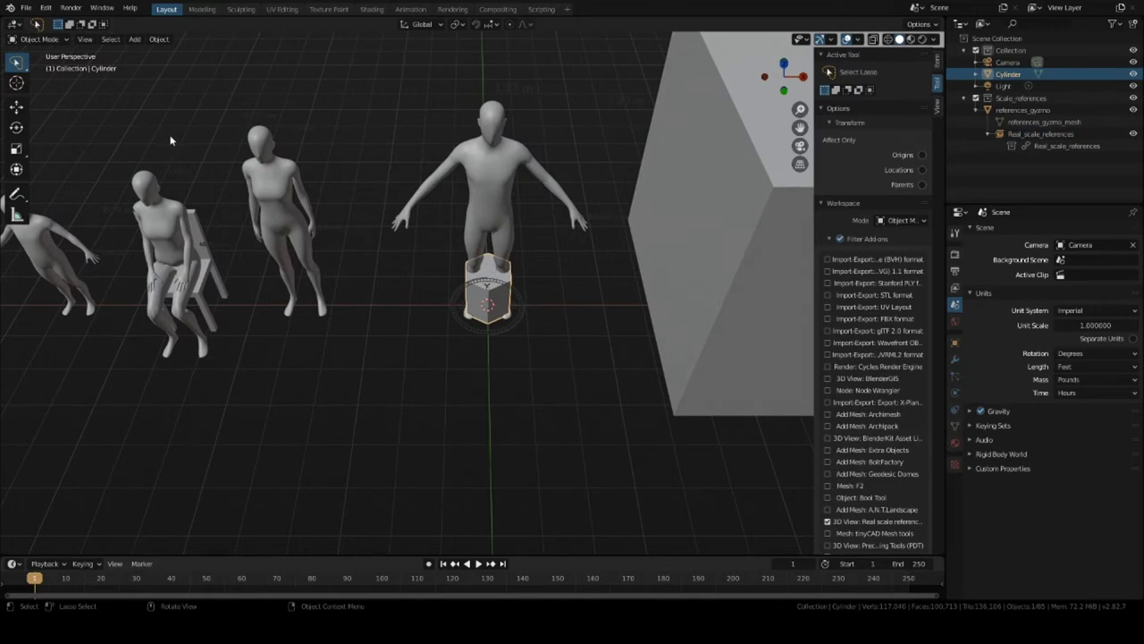
pyautogui.press('Tab')
pyautogui.press('Tab')
pyautogui.press('a')
pyautogui.press('Tab')
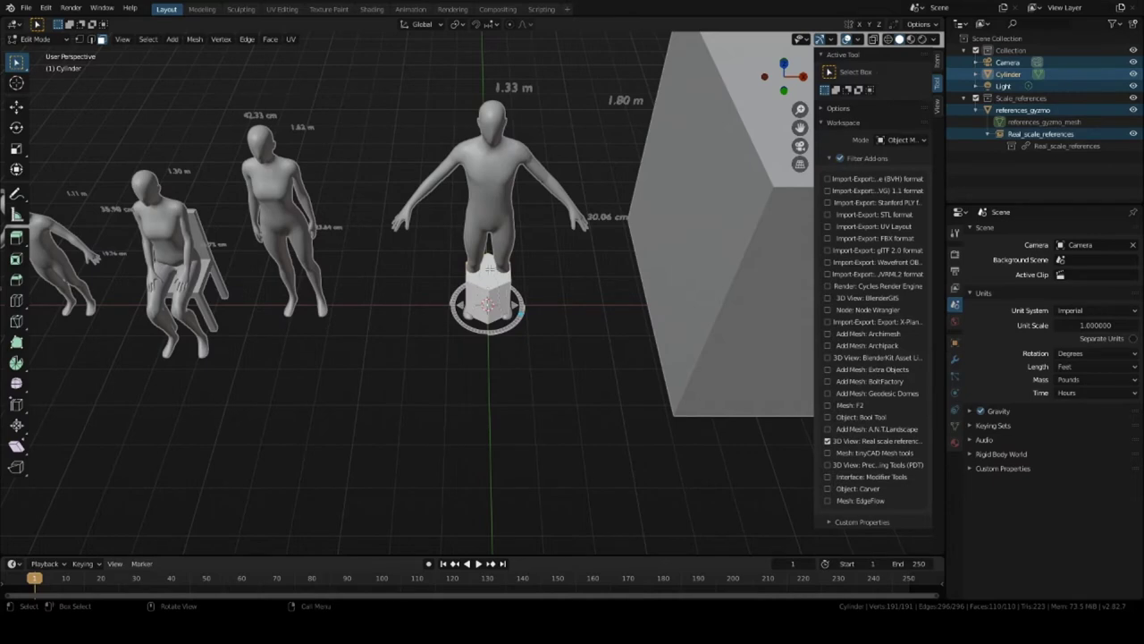
pyautogui.press('Tab')
pyautogui.click(492, 272)
pyautogui.press('KP_Decimal')
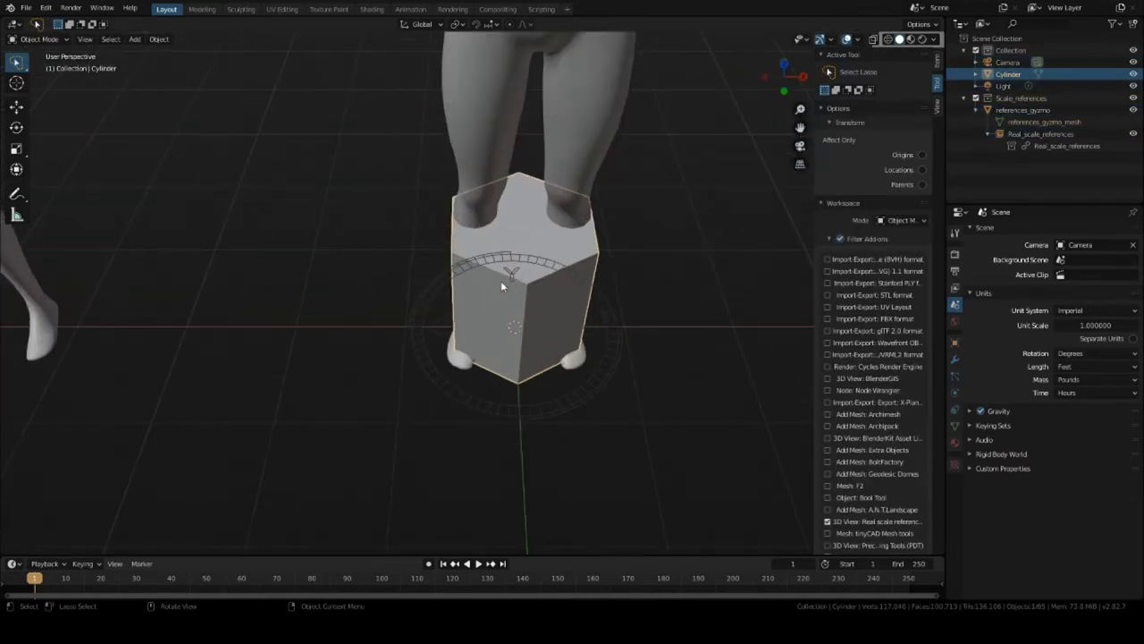
pyautogui.moveTo(501, 281); pyautogui.dragTo(529, 306, button='middle')
pyautogui.press('Tab')
pyautogui.press('Tab')
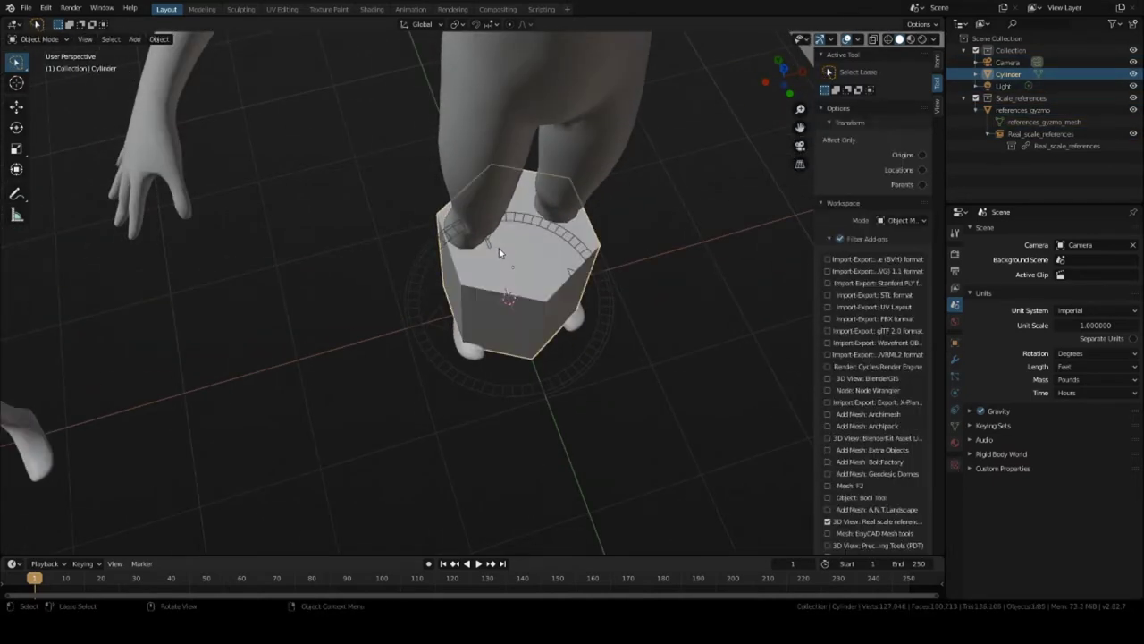
pyautogui.press('Tab')
pyautogui.click(500, 253)
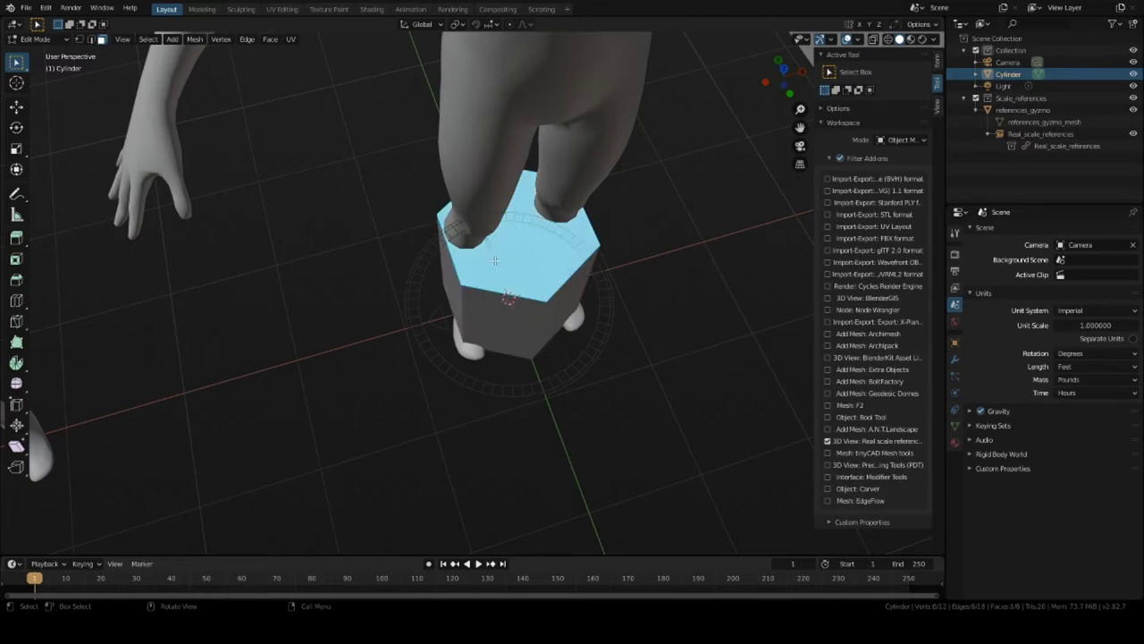
pyautogui.scroll(-3, 491, 265)
pyautogui.moveTo(491, 266); pyautogui.dragTo(497, 226, button='middle')
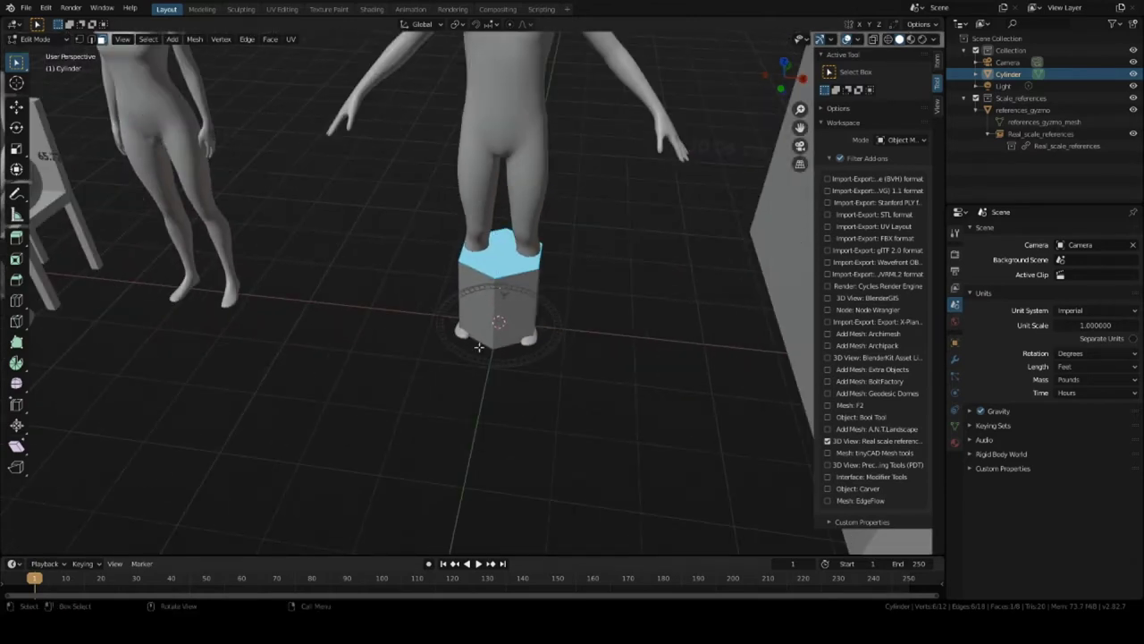
pyautogui.moveTo(468, 354); pyautogui.dragTo(487, 322, button='middle')
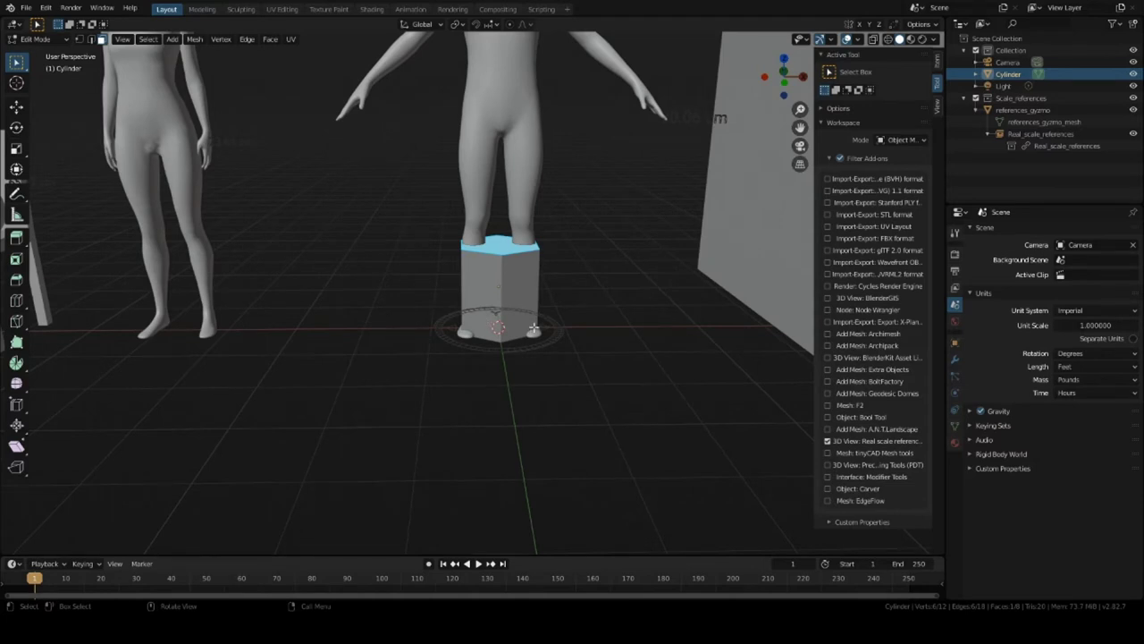
pyautogui.scroll(-3, 516, 291)
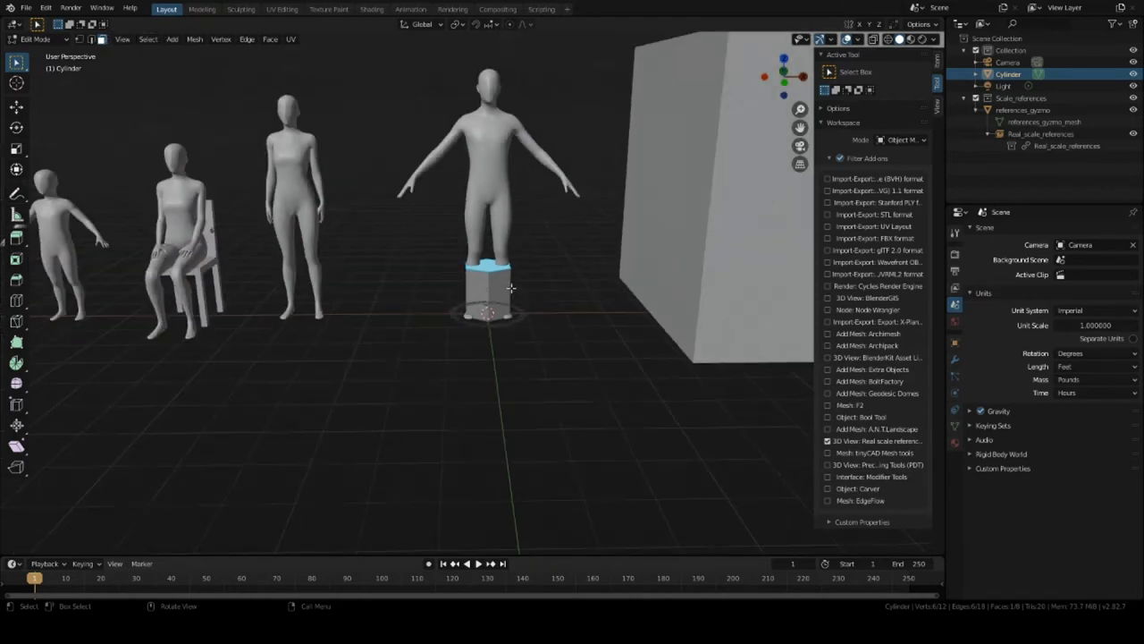
pyautogui.scroll(1, 508, 351)
pyautogui.keyDown('shift'); pyautogui.moveTo(507, 352); pyautogui.dragTo(507, 389, button='middle'); pyautogui.keyUp('shift')
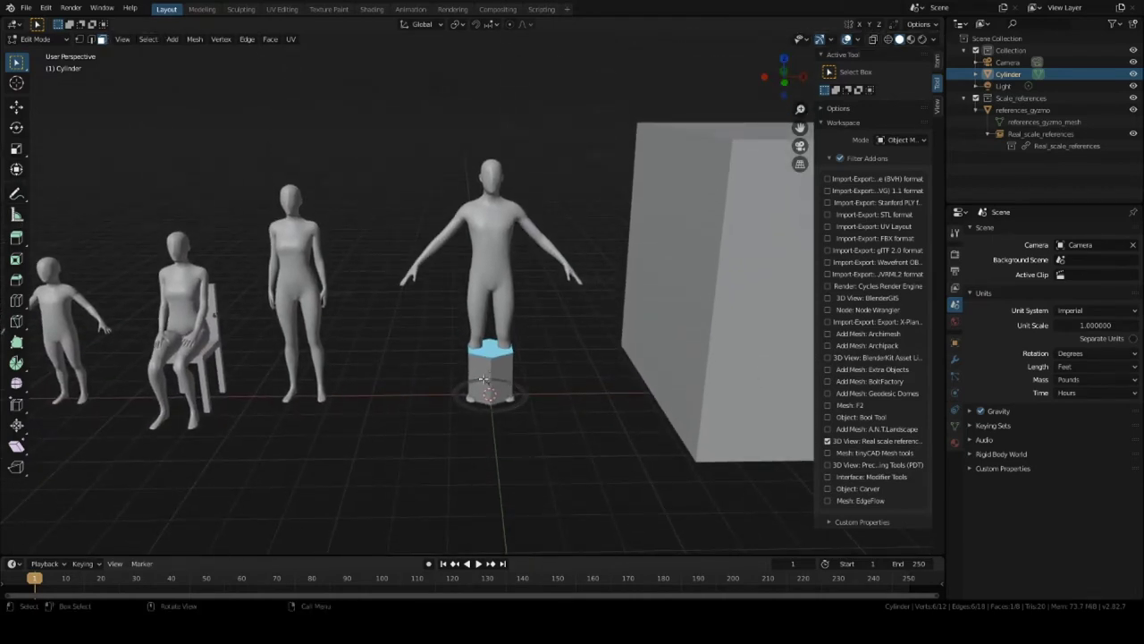
# Step: Raise the top face 4.68' along Z and frame it in front orthographic view
pyautogui.press('g')
pyautogui.press('z')
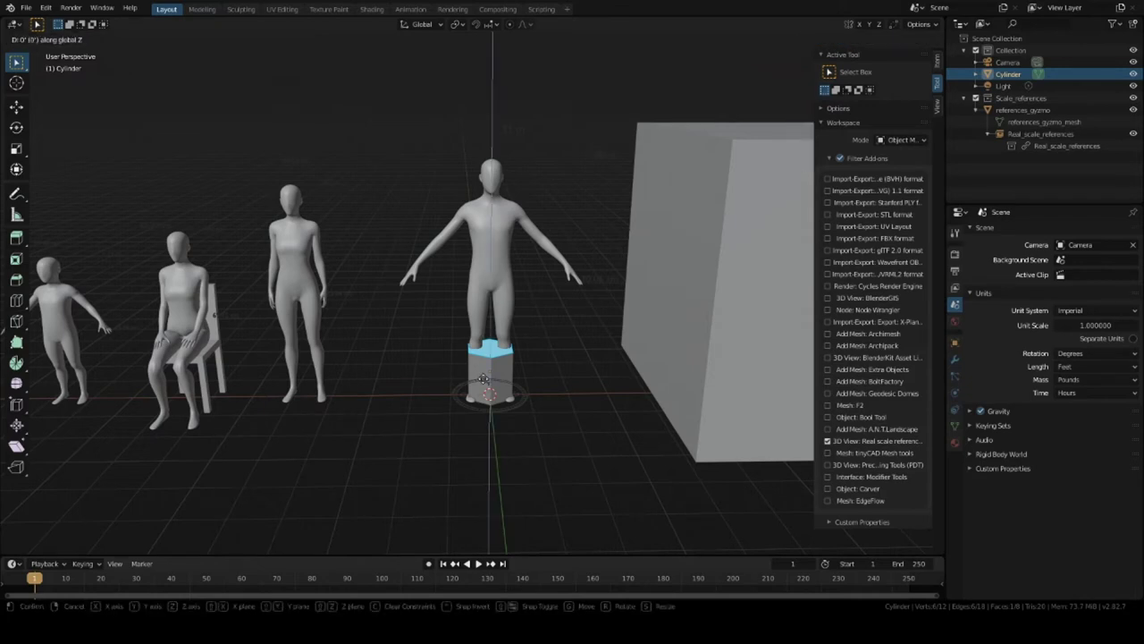
pyautogui.click(476, 189)
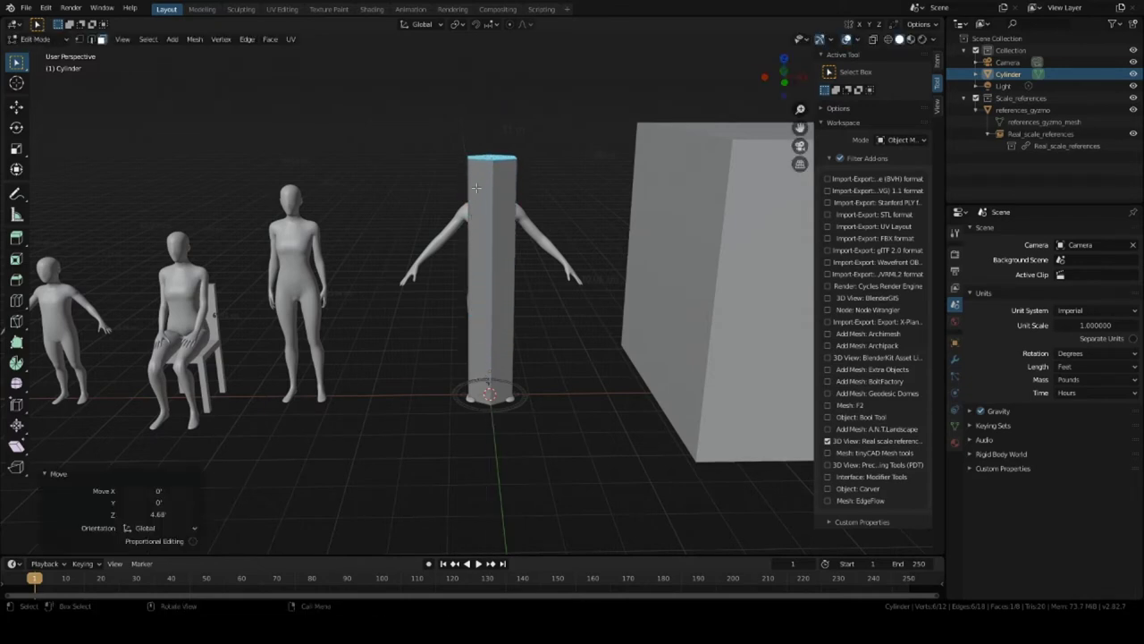
pyautogui.press('KP_1')
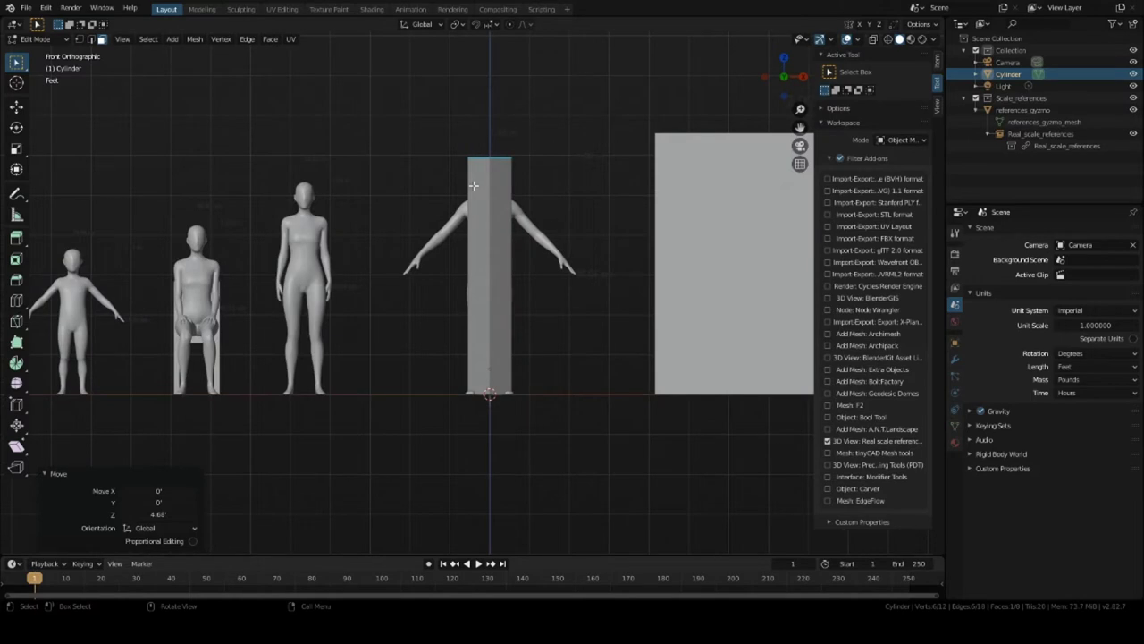
pyautogui.scroll(3, 487, 179)
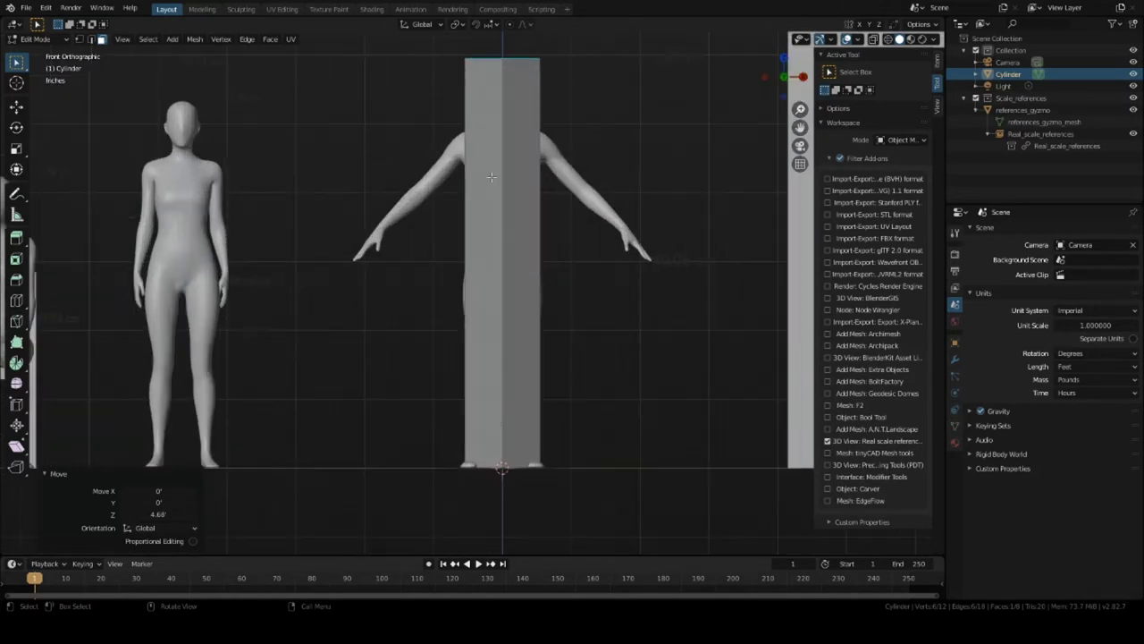
pyautogui.scroll(-1, 491, 176)
pyautogui.scroll(1, 490, 175)
pyautogui.keyDown('shift'); pyautogui.moveTo(491, 176); pyautogui.dragTo(438, 256, button='middle'); pyautogui.keyUp('shift')
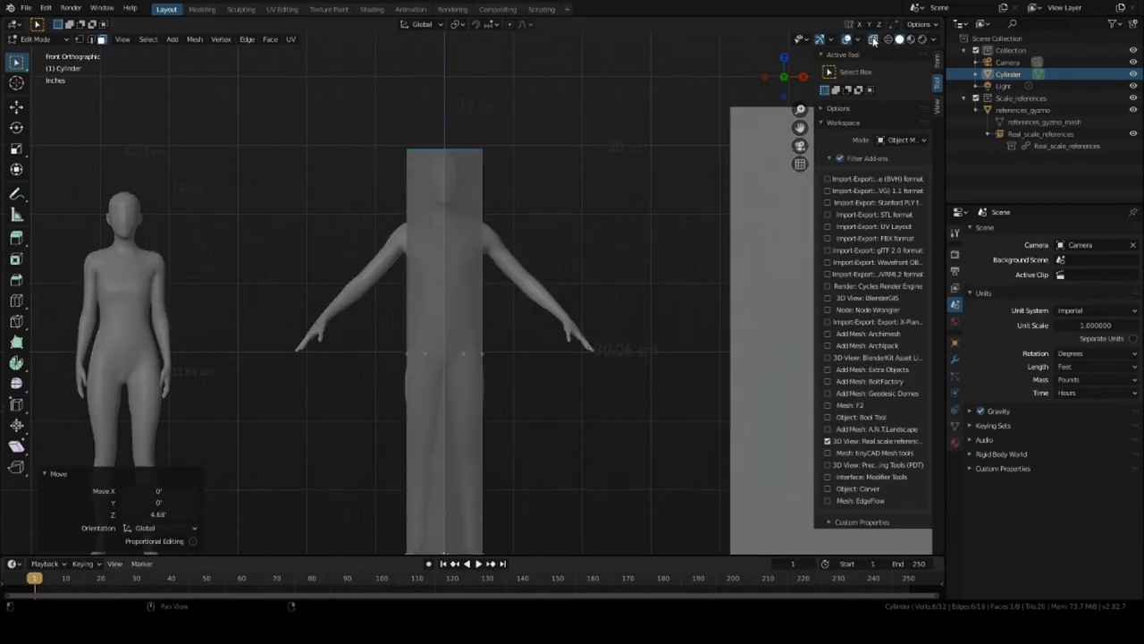
pyautogui.scroll(3, 447, 155)
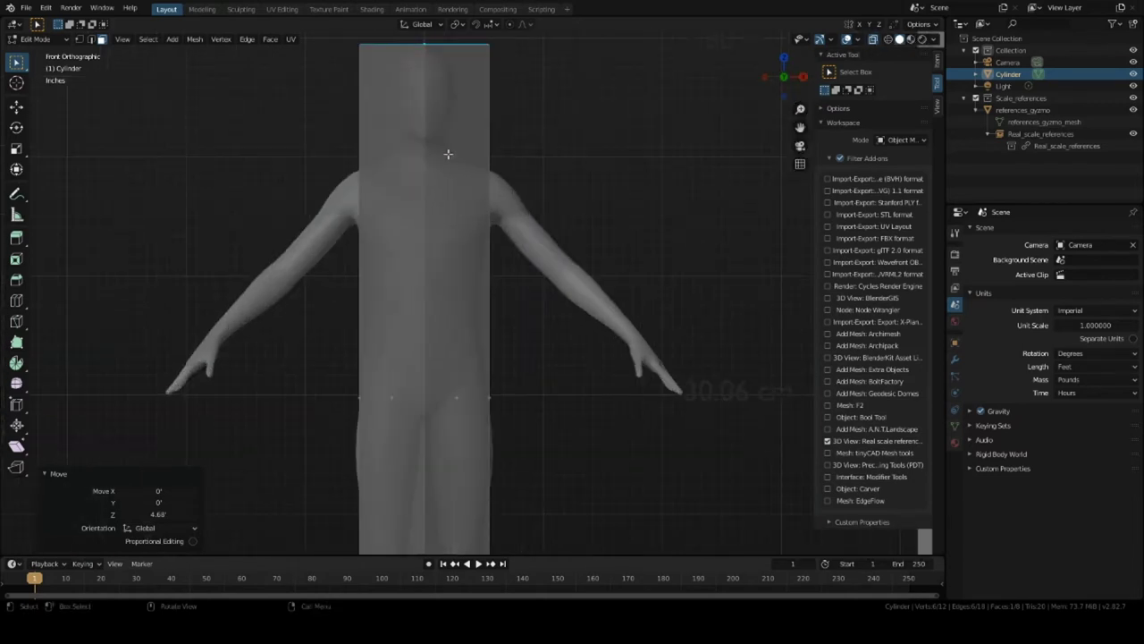
pyautogui.keyDown('shift'); pyautogui.moveTo(456, 155); pyautogui.dragTo(450, 250, button='middle'); pyautogui.keyUp('shift')
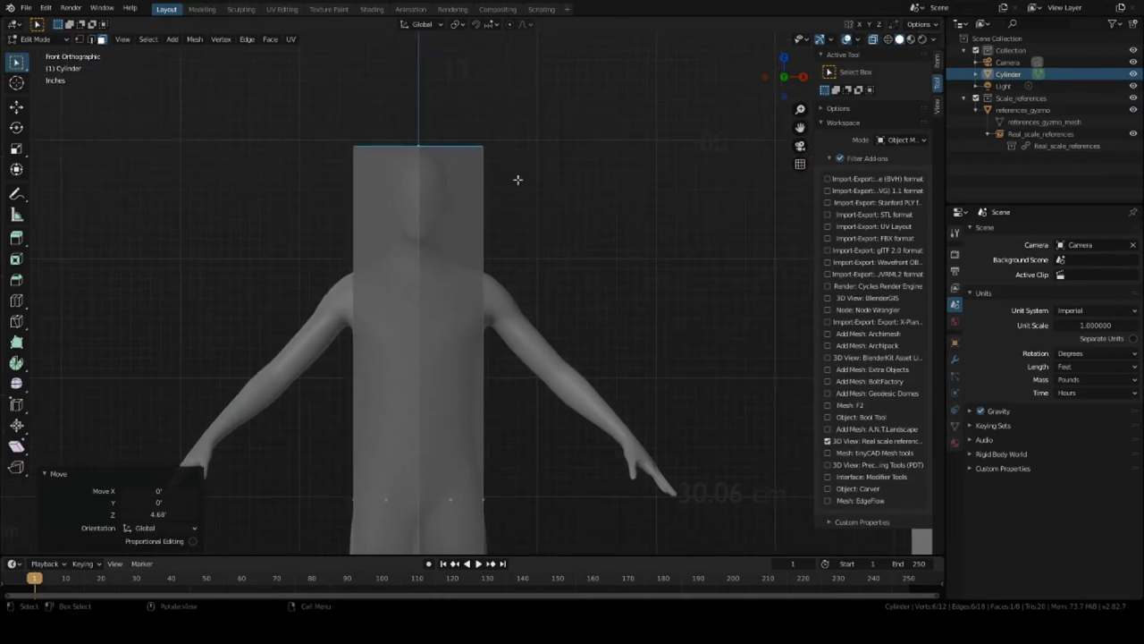
pyautogui.scroll(-7, 470, 182)
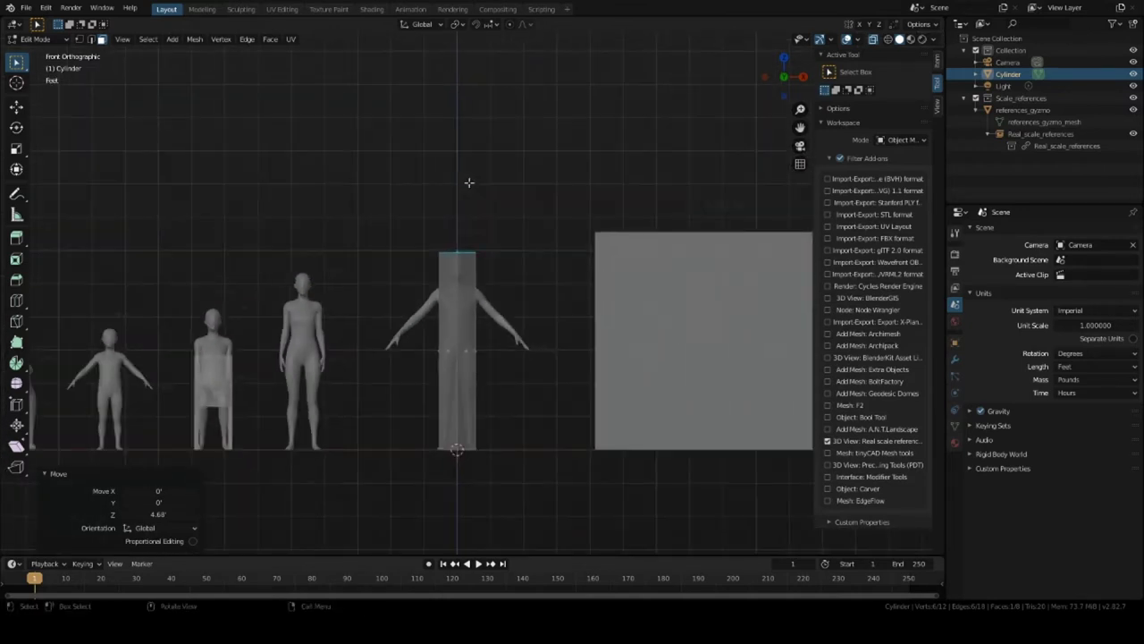
pyautogui.scroll(4, 486, 260)
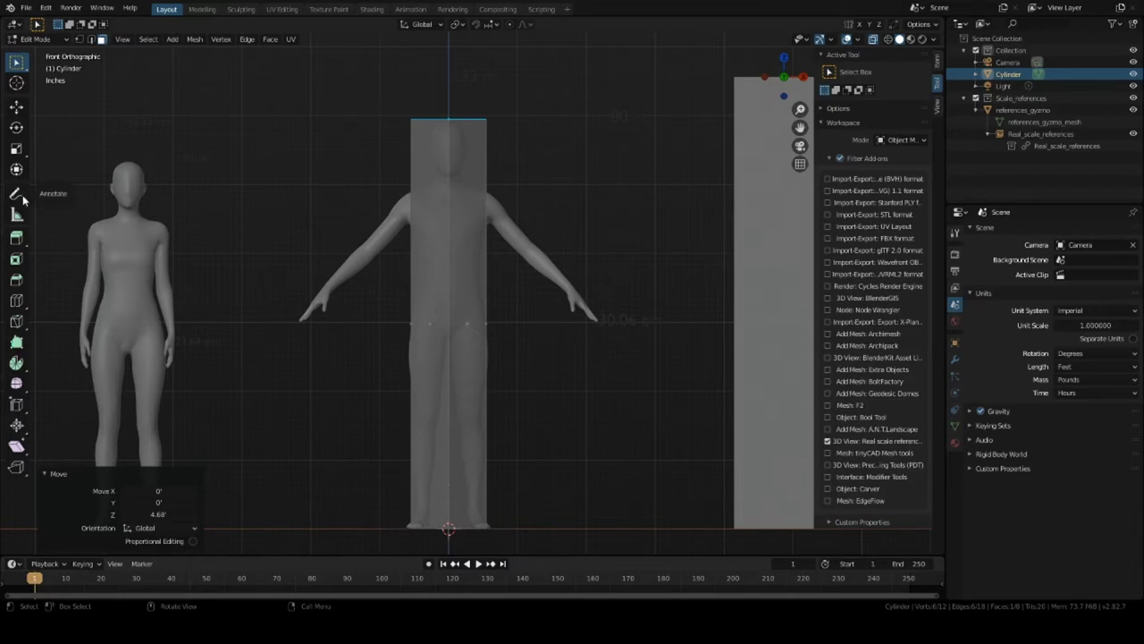
# Step: Activate the Measure tool in Object Mode and delete a test ruler
pyautogui.click(17, 214)
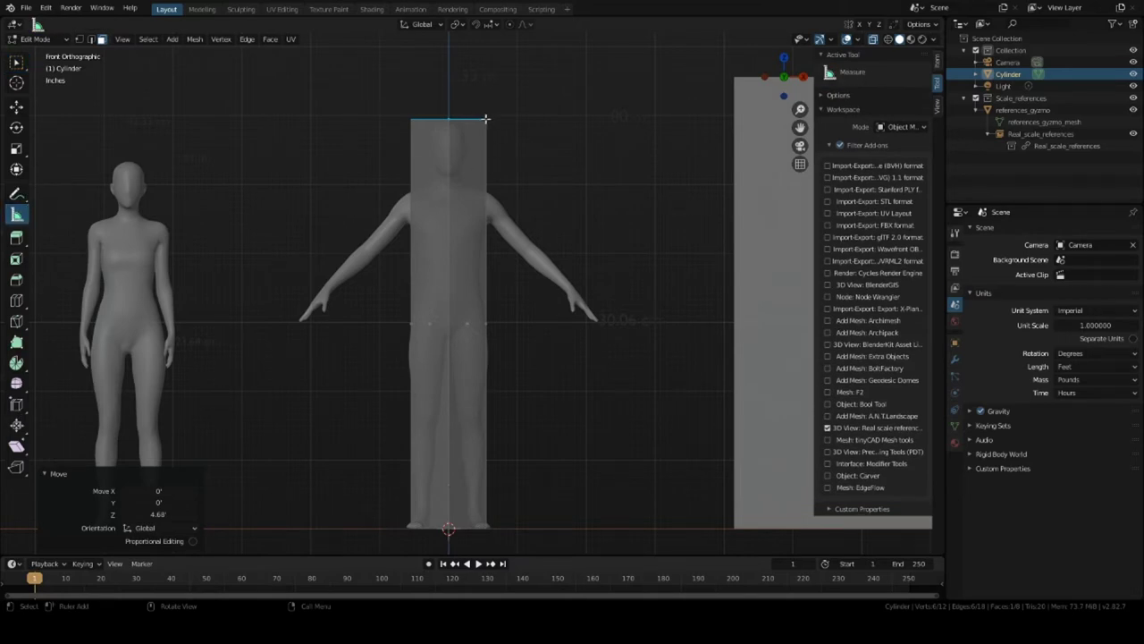
pyautogui.click(485, 118)
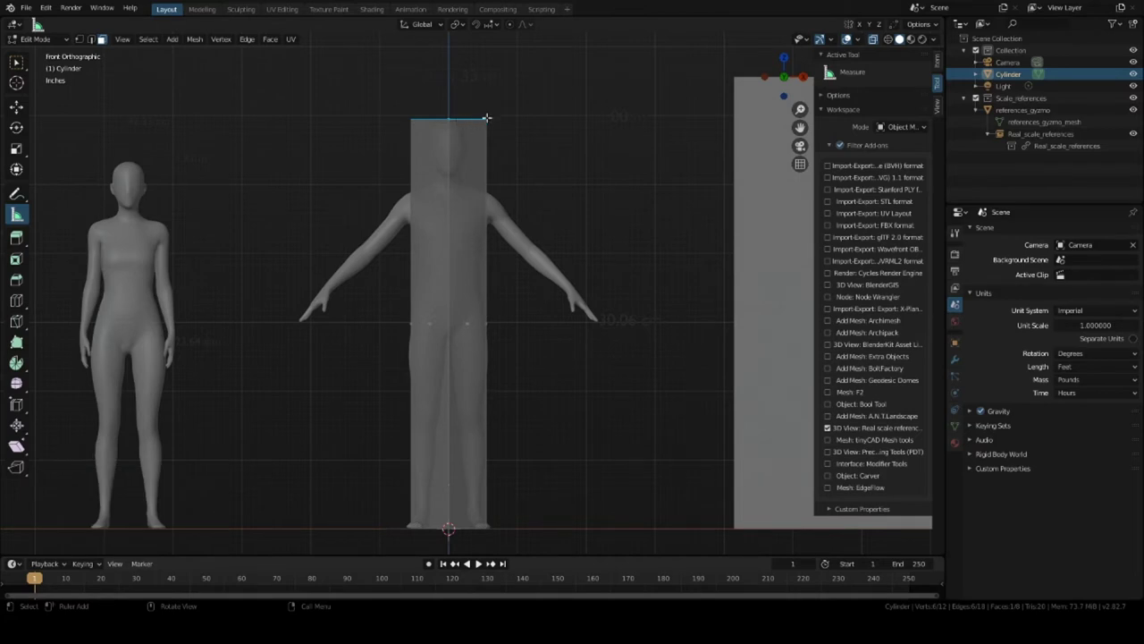
pyautogui.press('shift')
pyautogui.press('Tab')
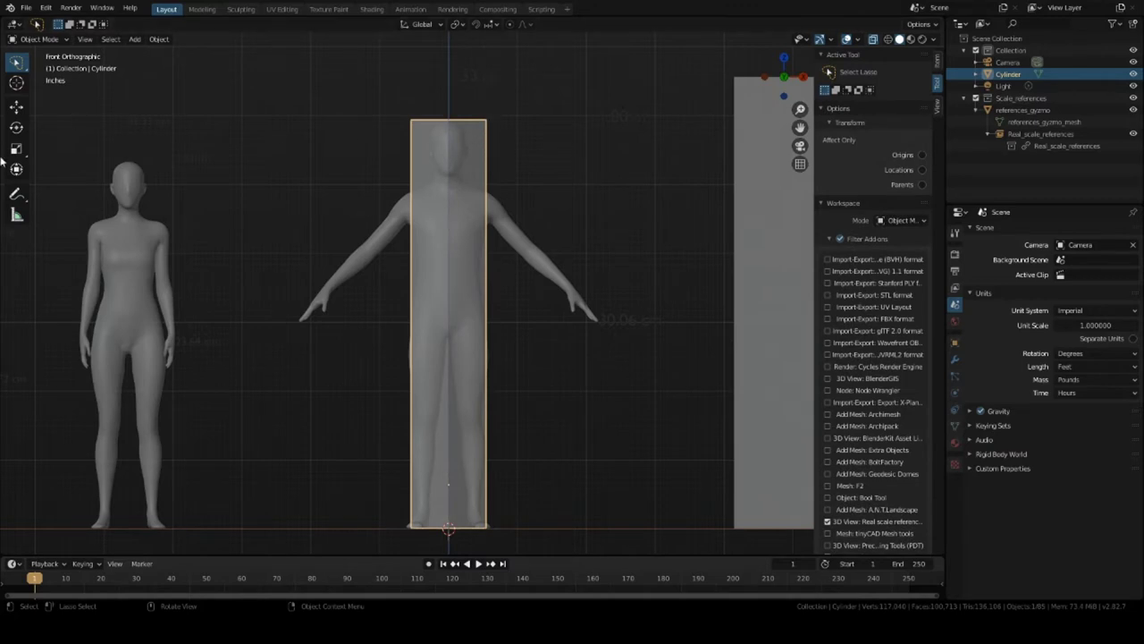
pyautogui.click(17, 215)
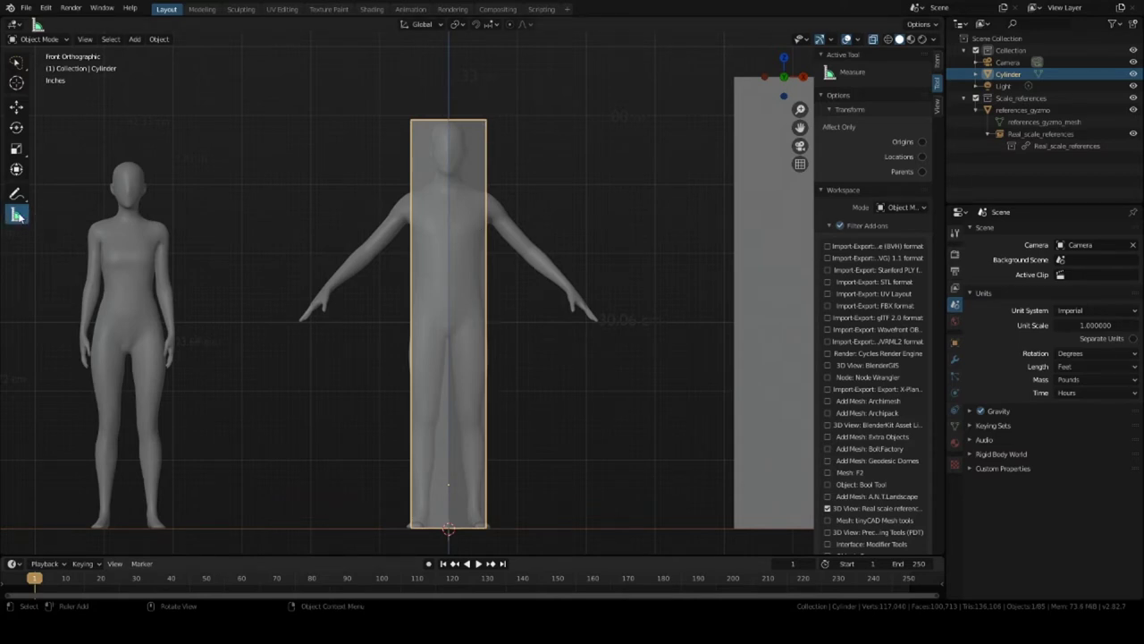
pyautogui.moveTo(291, 118); pyautogui.dragTo(313, 204)
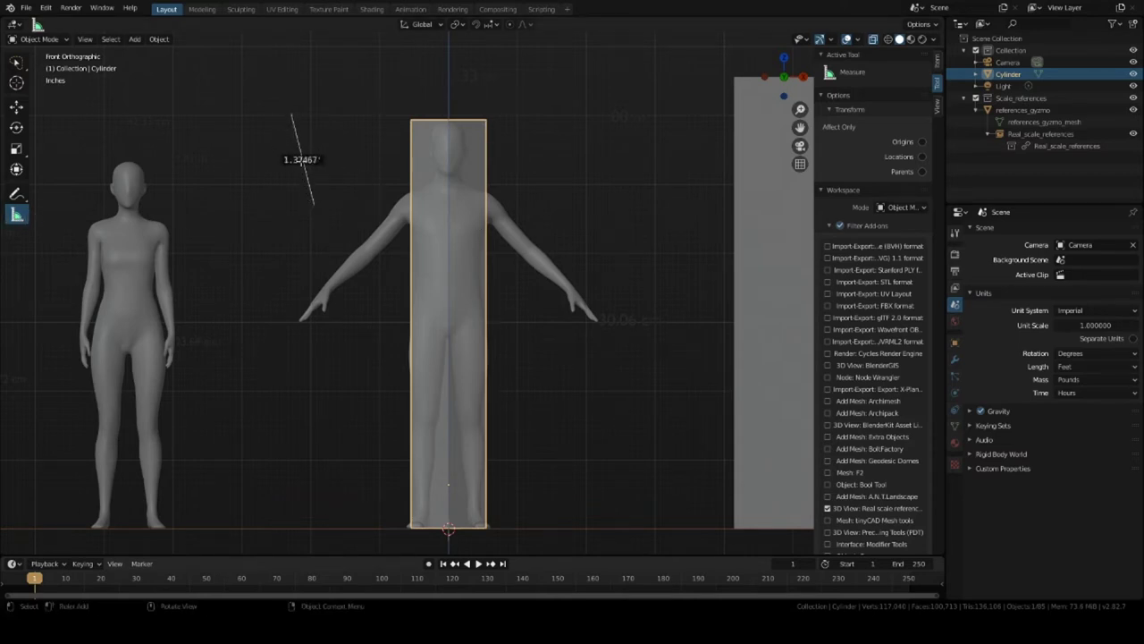
pyautogui.press('Delete')
# Step: Measure the cylinder from top to bottom corner, reading about 5.94 feet
pyautogui.moveTo(486, 119); pyautogui.dragTo(485, 528)
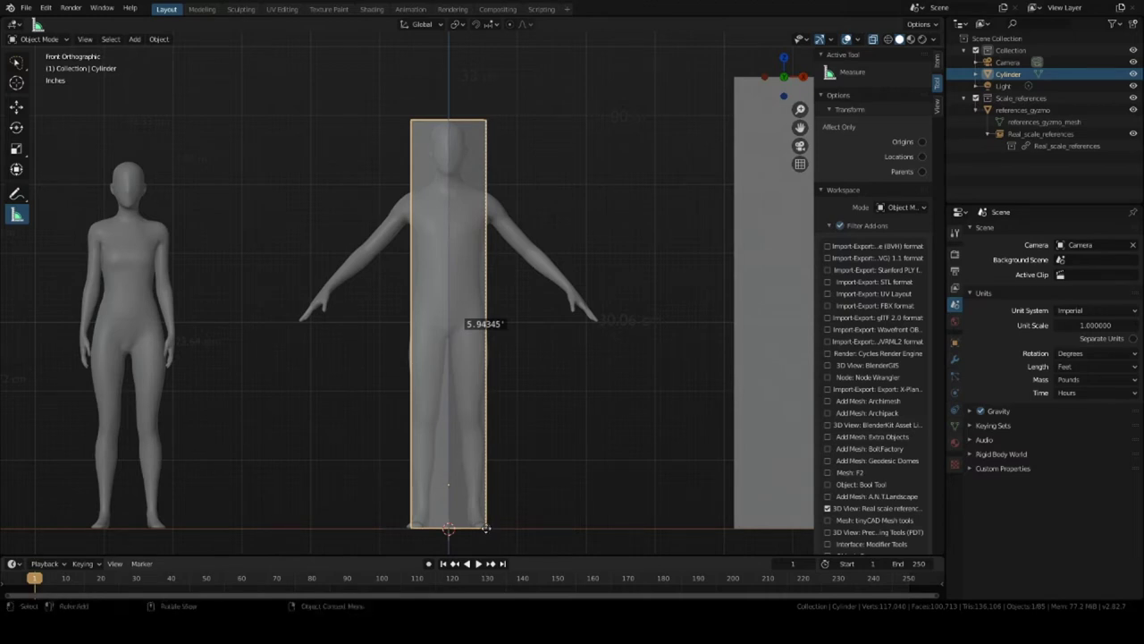
pyautogui.scroll(3, 458, 115)
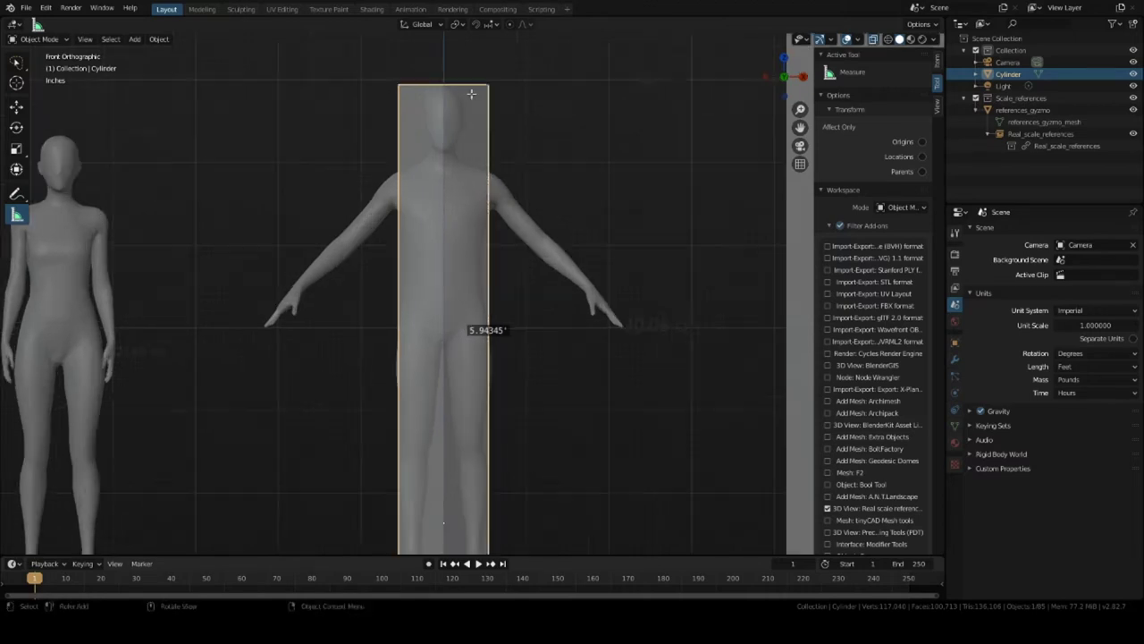
pyautogui.keyDown('shift'); pyautogui.moveTo(475, 102); pyautogui.dragTo(438, 340, button='middle'); pyautogui.keyUp('shift')
pyautogui.scroll(3, 476, 255)
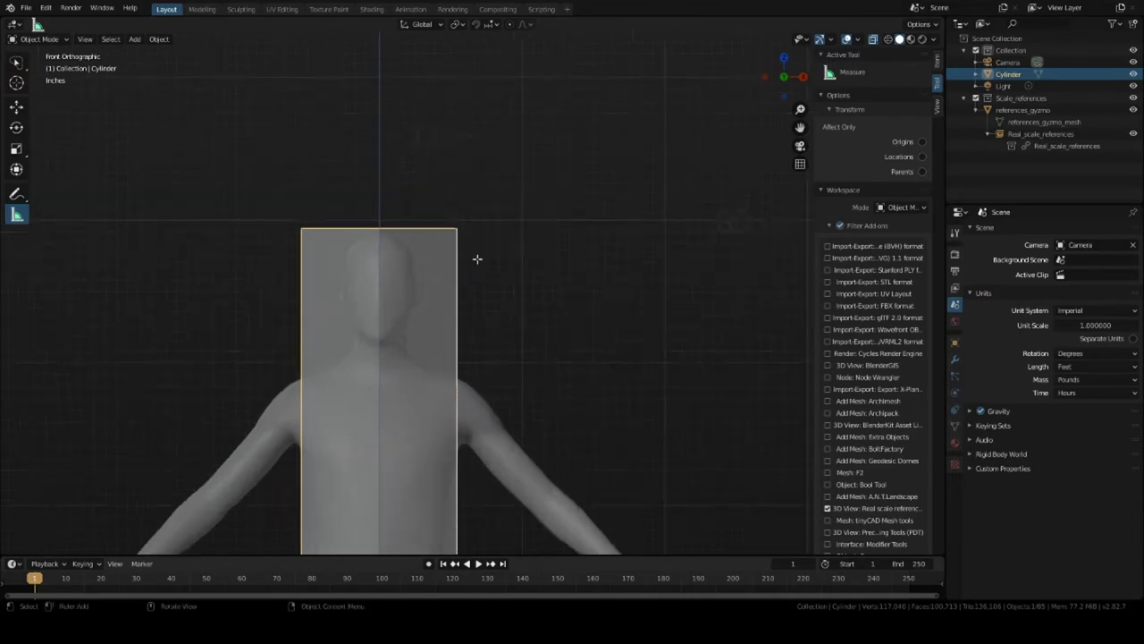
pyautogui.scroll(3, 472, 247)
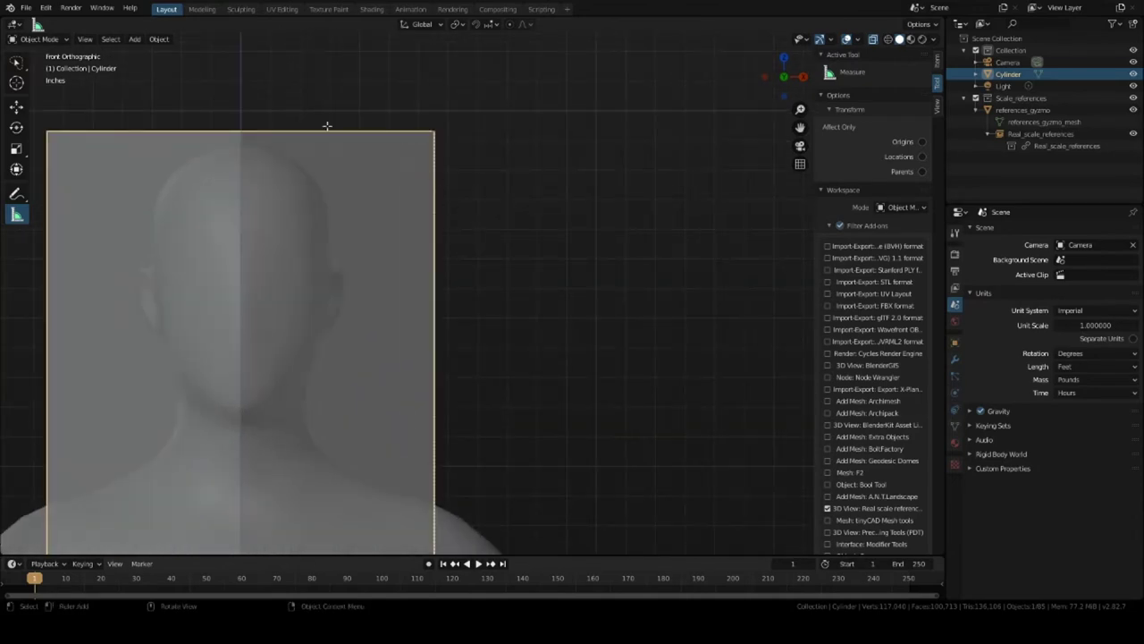
# Step: Measure a short span along the cylinder's top, then reselect the cylinder with the Move tool
pyautogui.press('Tab')
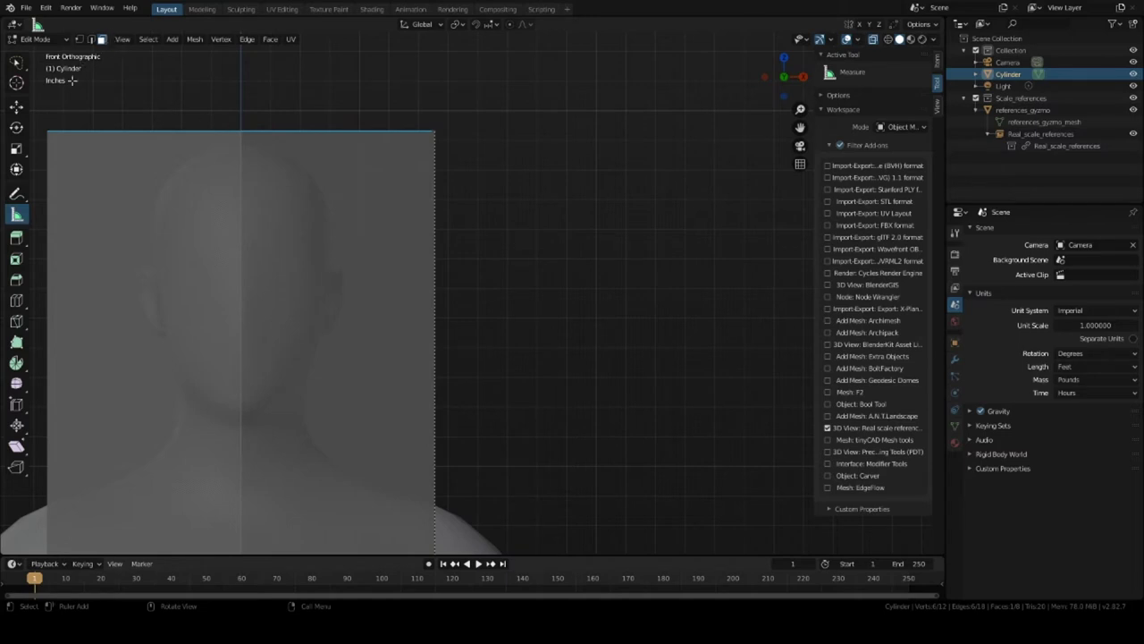
pyautogui.moveTo(40, 116); pyautogui.dragTo(287, 135)
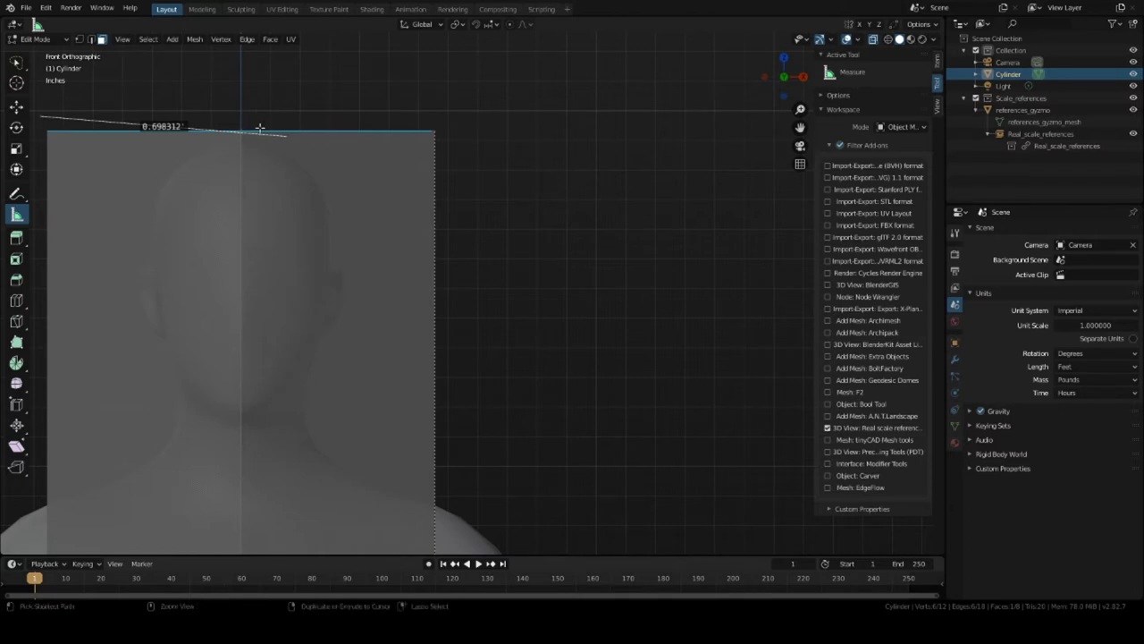
pyautogui.press('Tab')
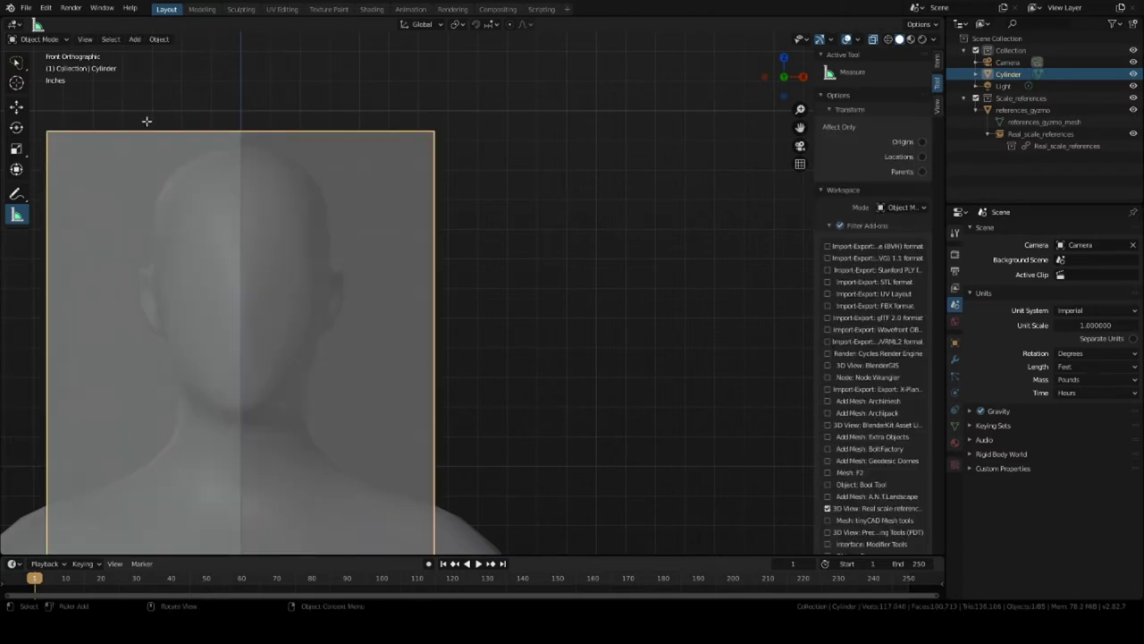
pyautogui.scroll(-3, 147, 122)
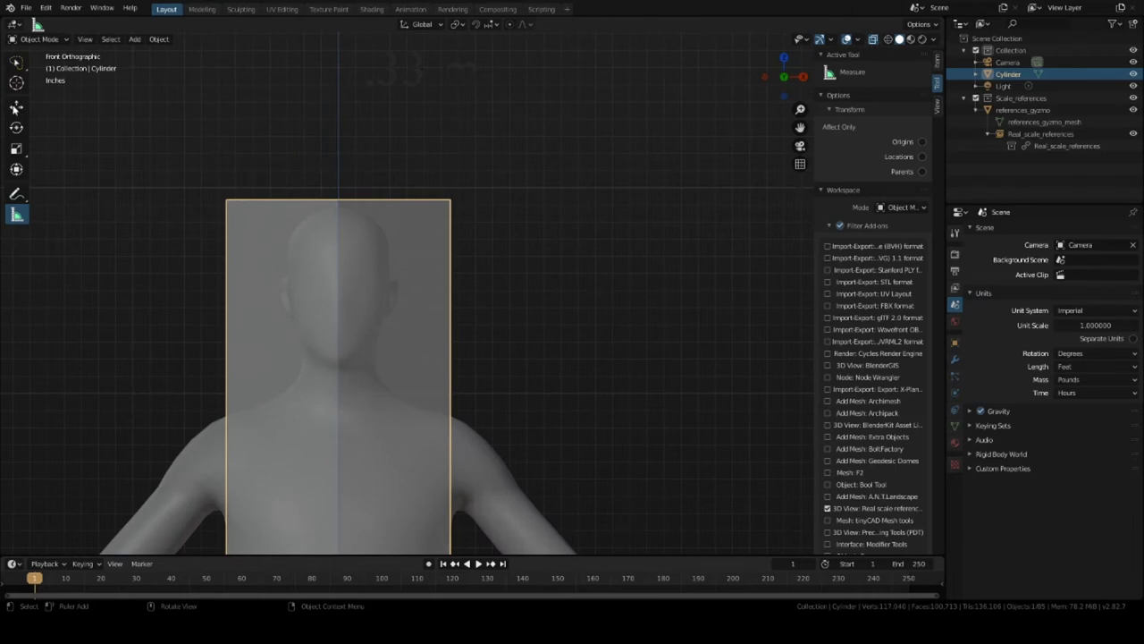
pyautogui.hotkey('alt', 'a')
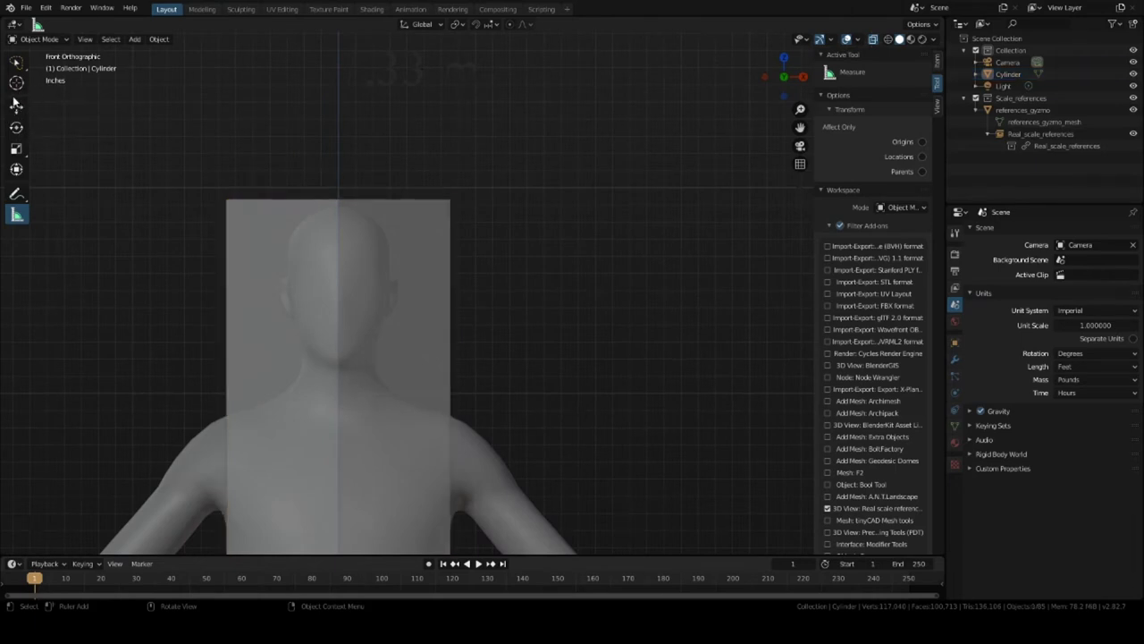
pyautogui.click(16, 108)
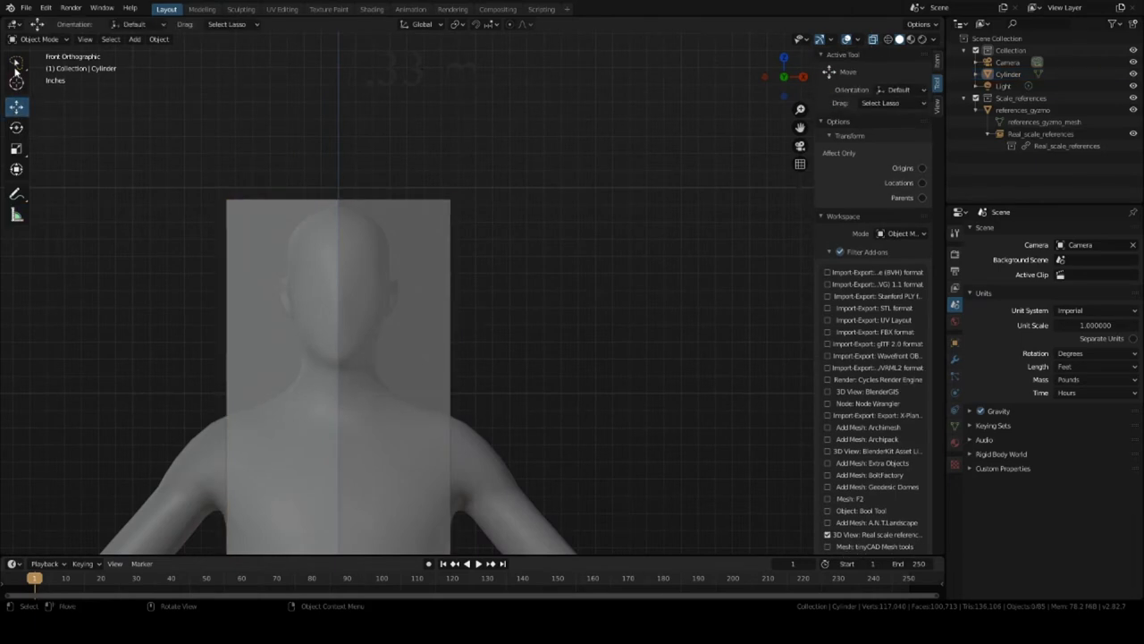
pyautogui.click(258, 205)
pyautogui.press('Tab')
# Step: Nudge the cylinder's top face up 0.0885 feet along Z
pyautogui.moveTo(258, 205); pyautogui.dragTo(335, 217, button='middle')
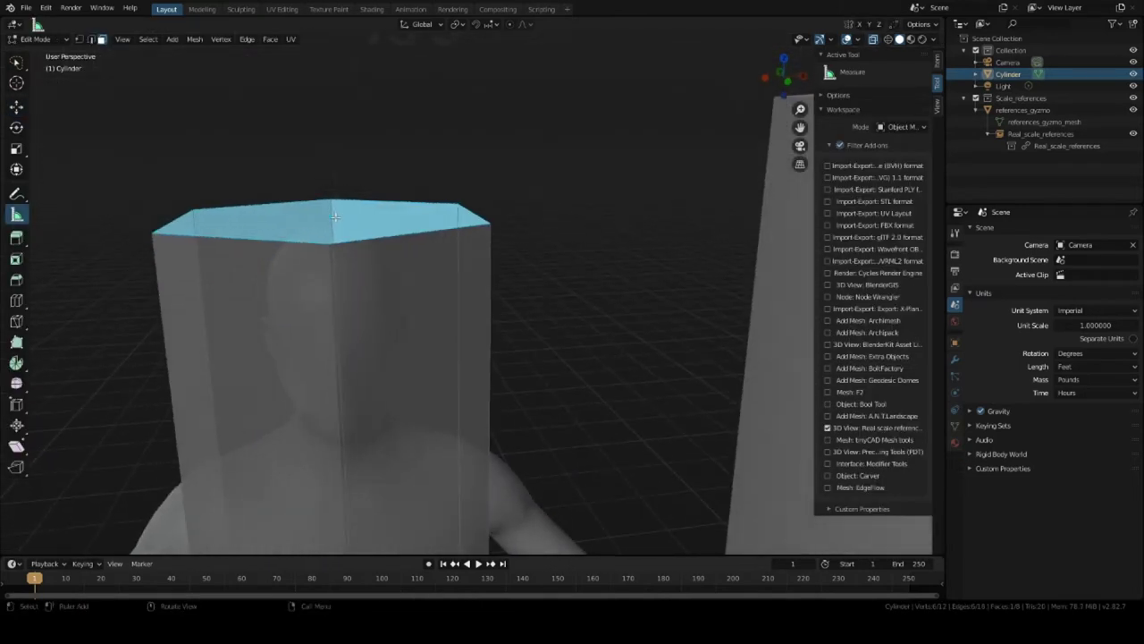
pyautogui.press('g')
pyautogui.press('z')
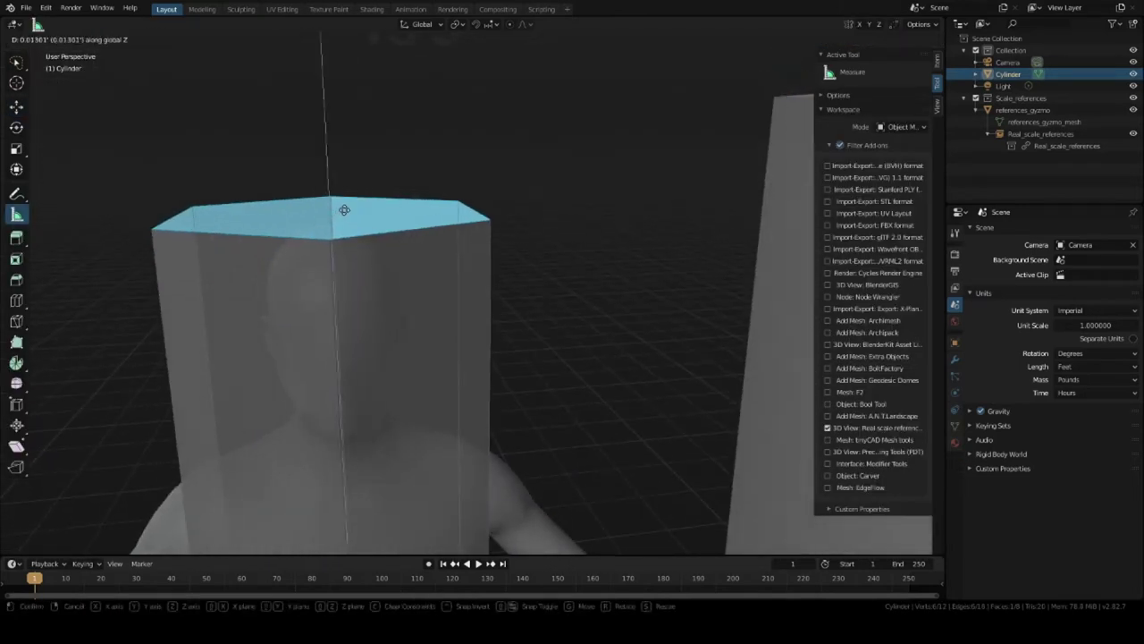
pyautogui.click(349, 194)
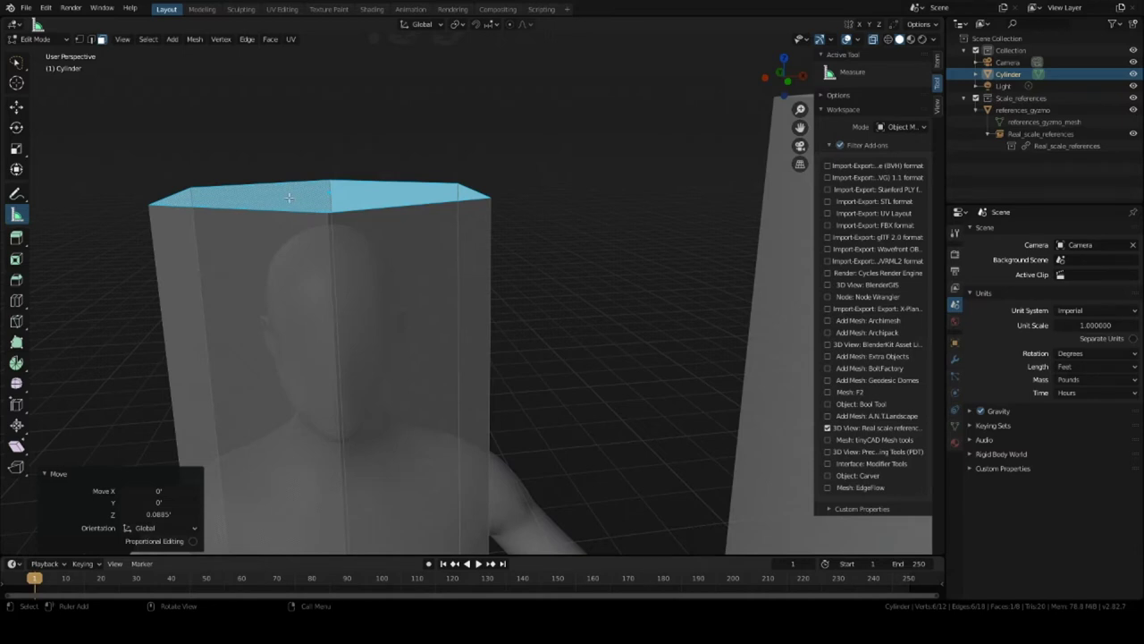
# Step: In front view, raise the top edge another 0.0493' and show its median Z (28.373') in the Item tab
pyautogui.press('KP_1')
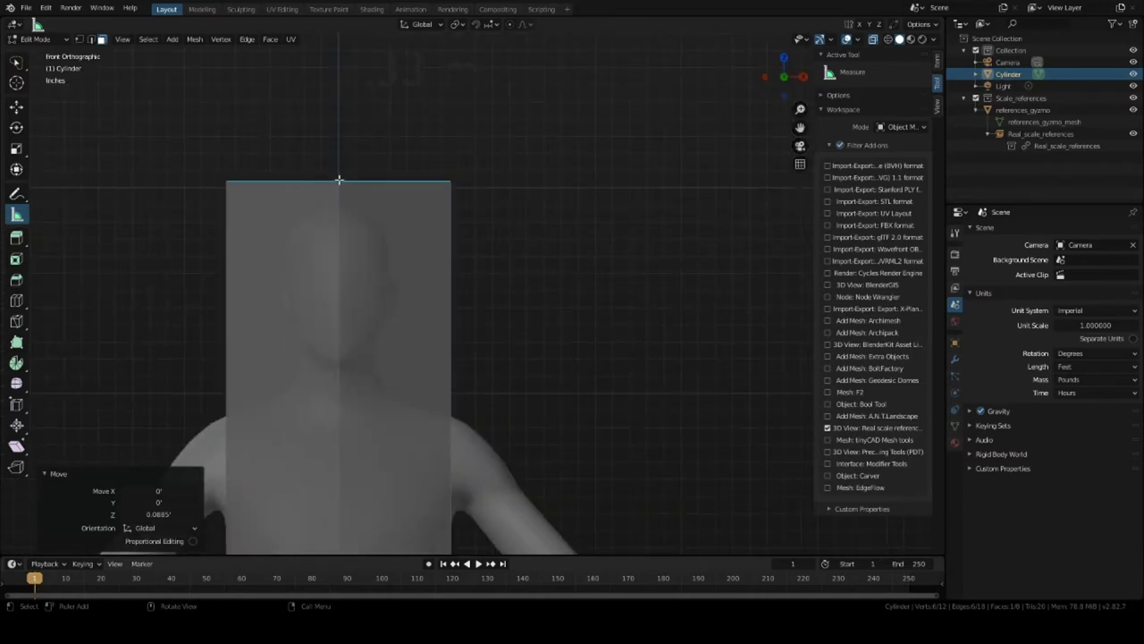
pyautogui.press('g')
pyautogui.press('z')
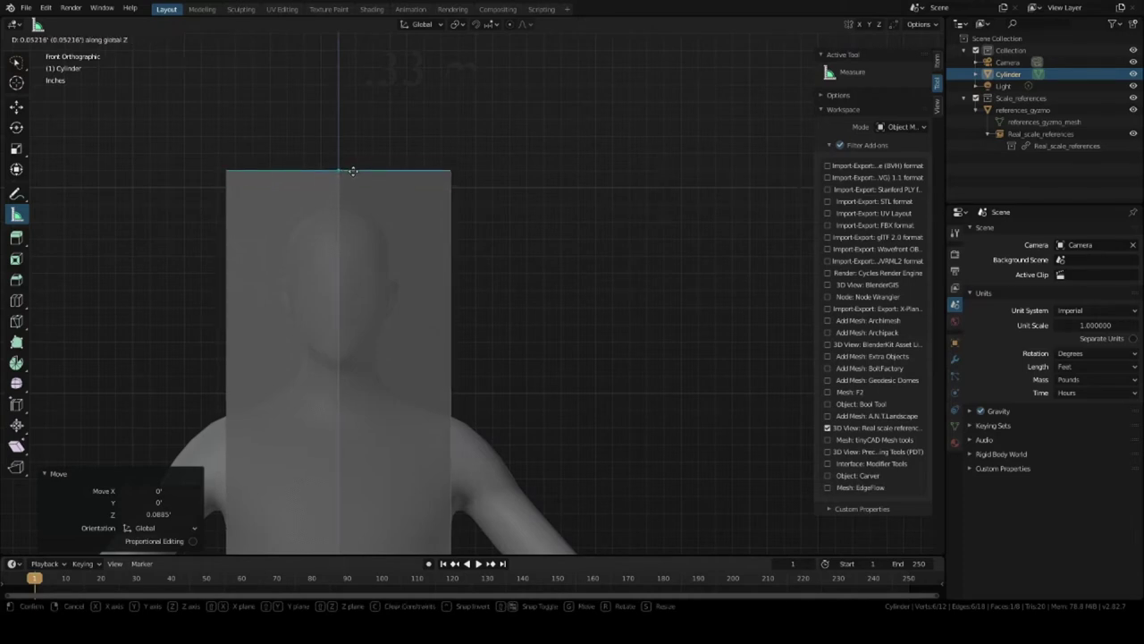
pyautogui.click(354, 170)
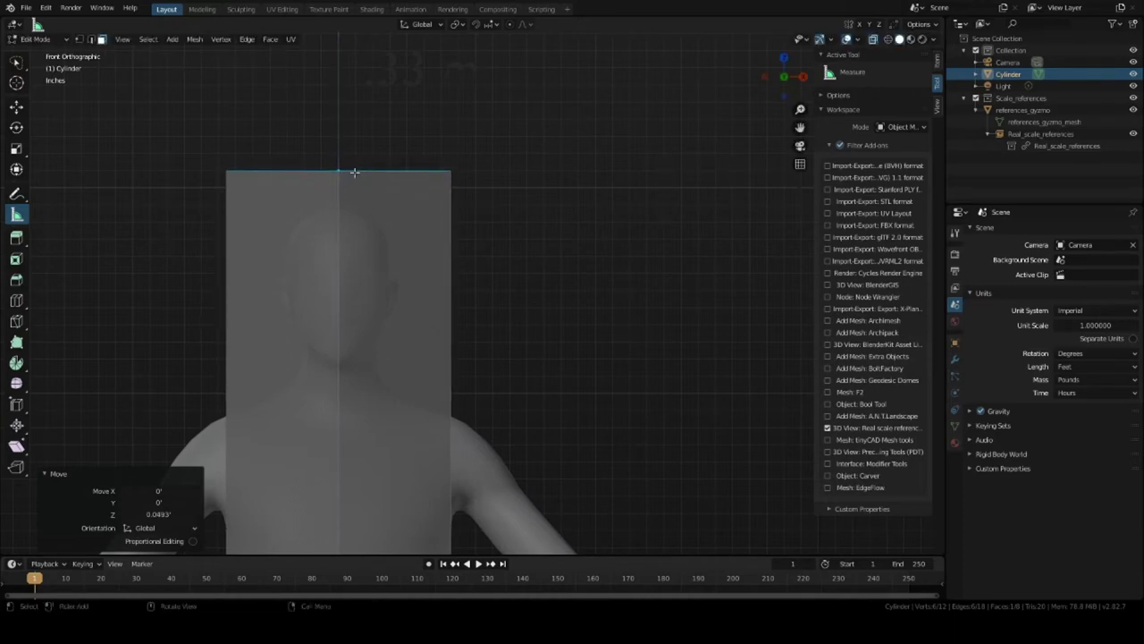
pyautogui.click(938, 108)
pyautogui.click(938, 62)
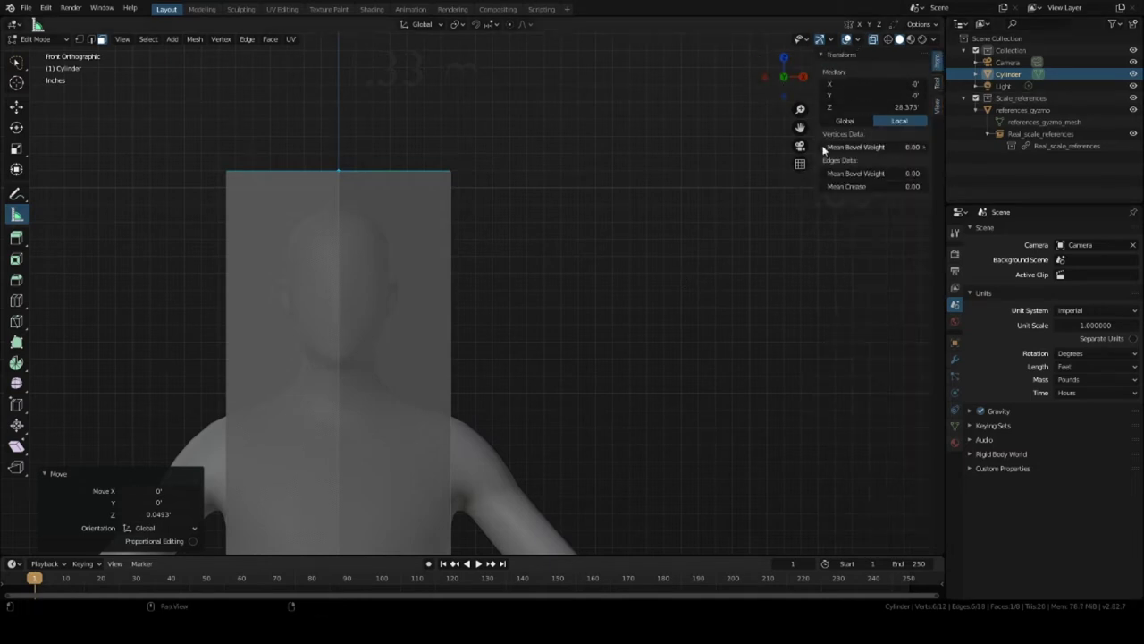
# Step: In Object Mode, set the cylinder's Scale X to 0.182 in the Item tab
pyautogui.press('Tab')
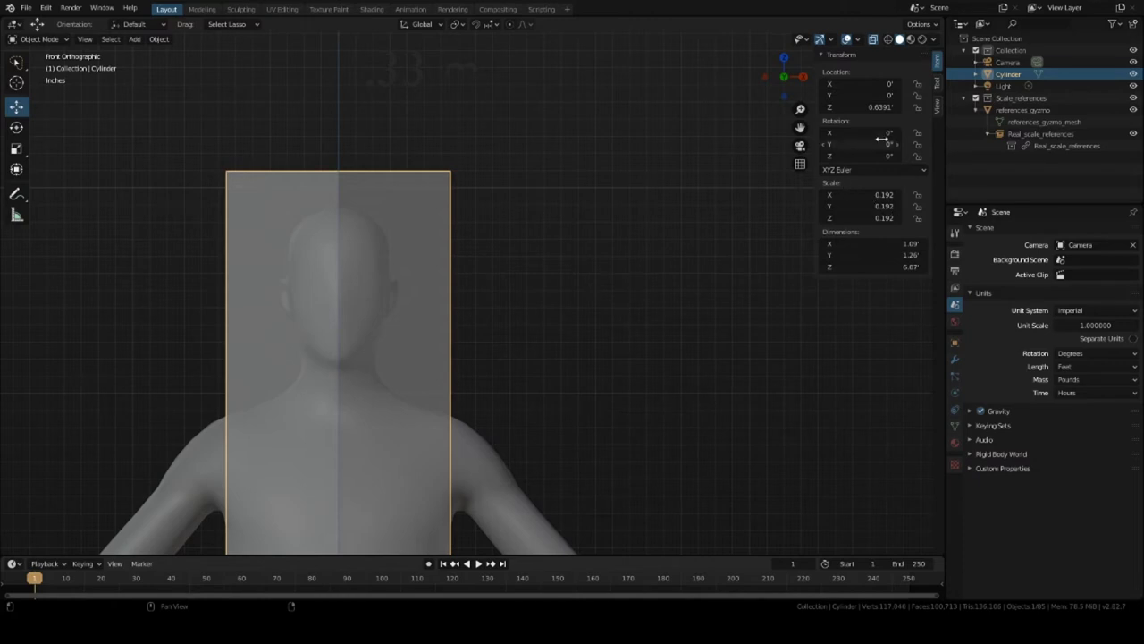
pyautogui.click(936, 87)
pyautogui.click(937, 108)
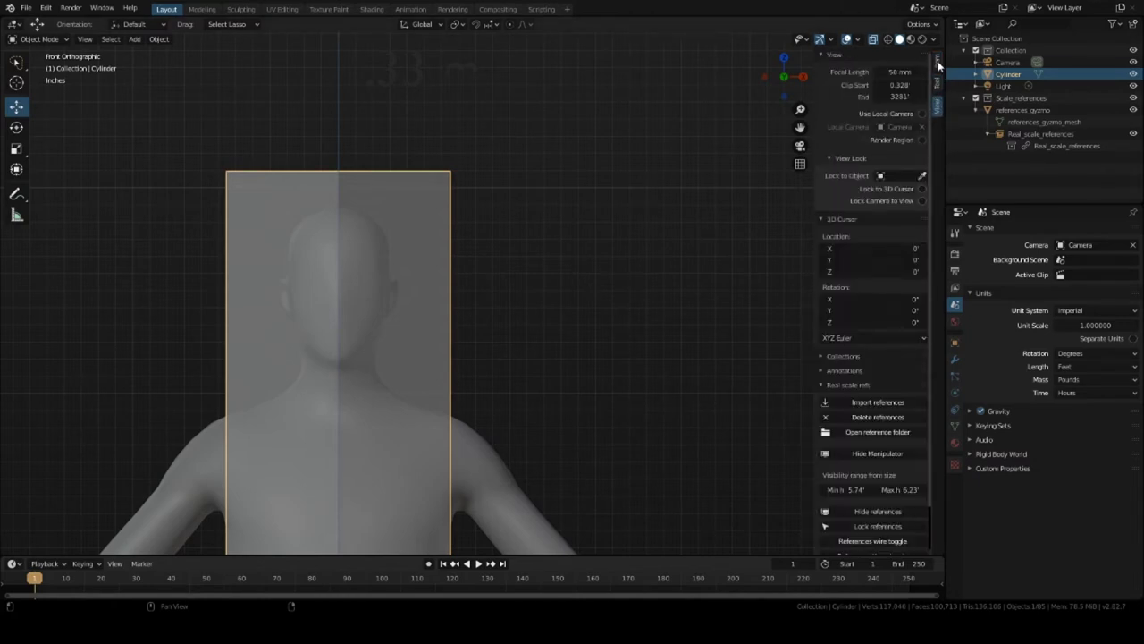
pyautogui.click(938, 64)
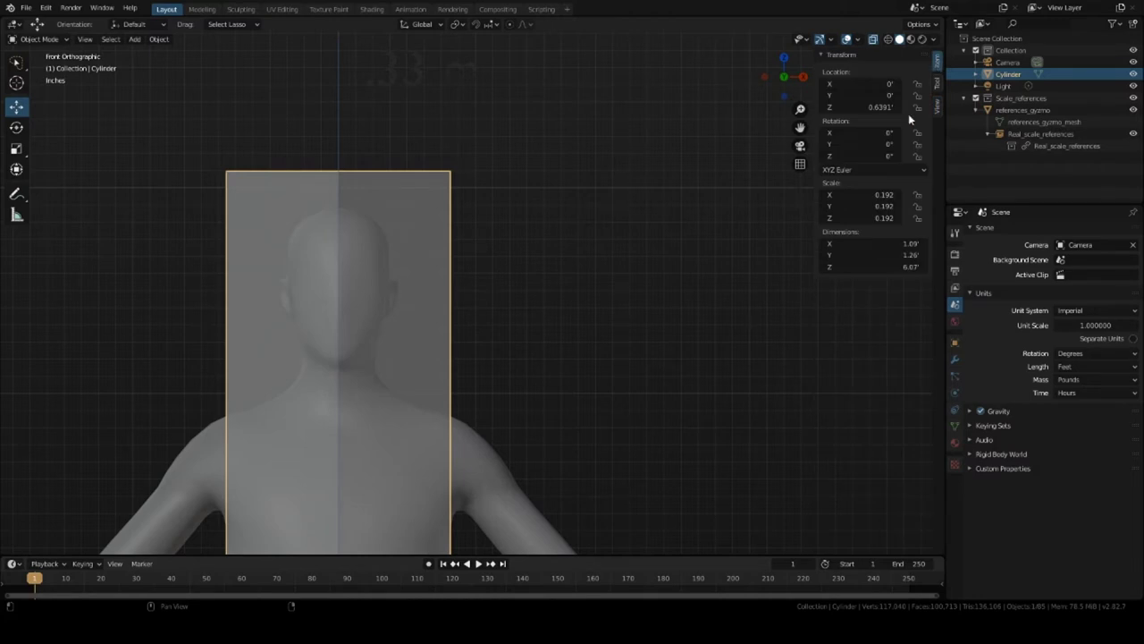
pyautogui.click(824, 197)
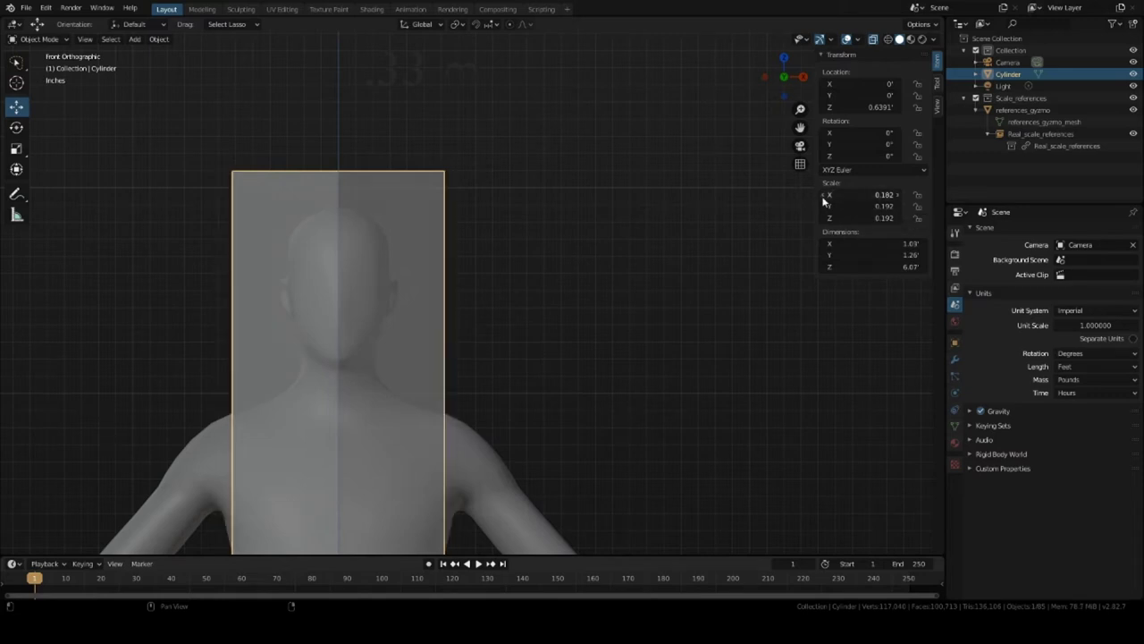
# Step: Set the cylinder's Z dimension to 6 feet, leaving the X dimension unchanged
pyautogui.click(881, 248)
pyautogui.press('Return')
pyautogui.click(860, 244)
pyautogui.press('Escape')
pyautogui.click(890, 267)
pyautogui.write('6.0')
pyautogui.press('Return')
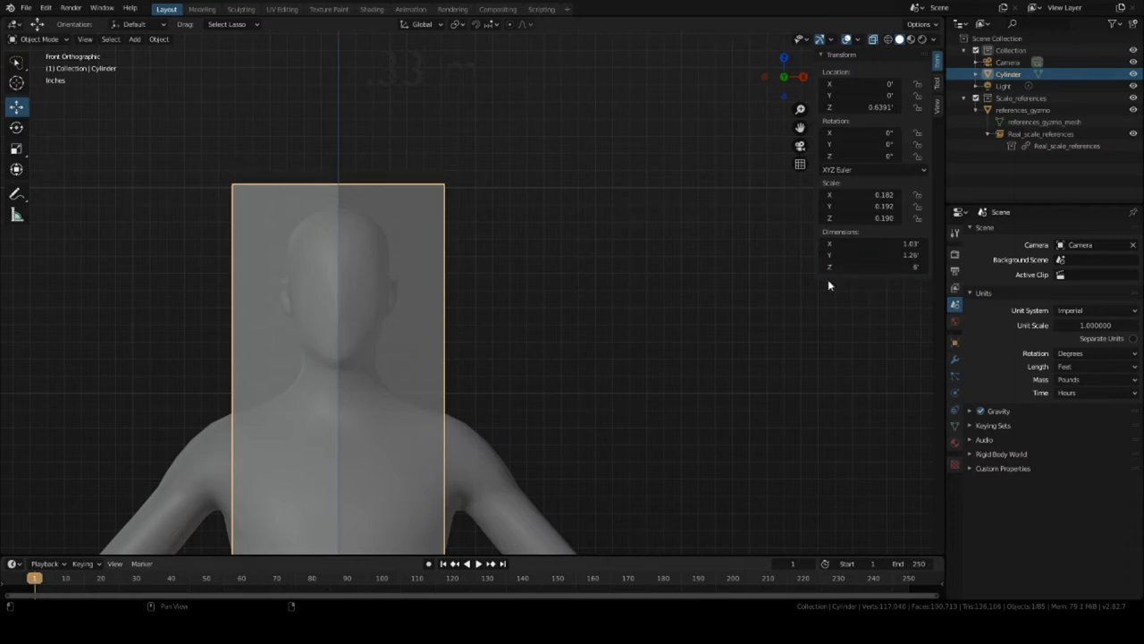
pyautogui.scroll(-6, 394, 230)
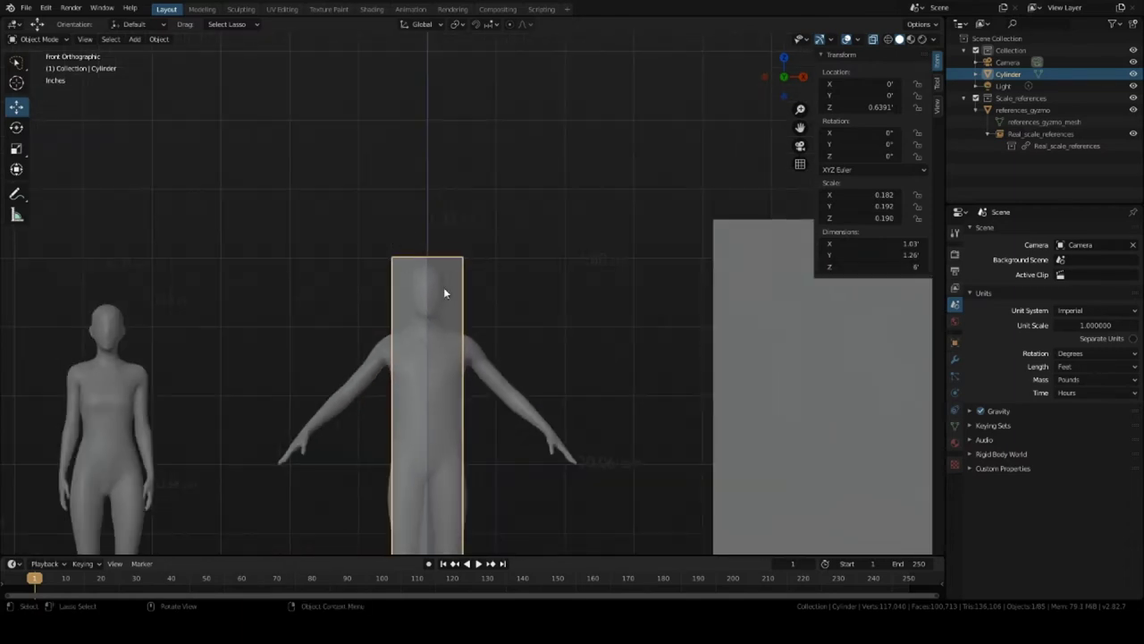
# Step: Delete the Real scale reference figures and their gizmo at the column's base
pyautogui.moveTo(444, 287); pyautogui.dragTo(461, 206, button='middle')
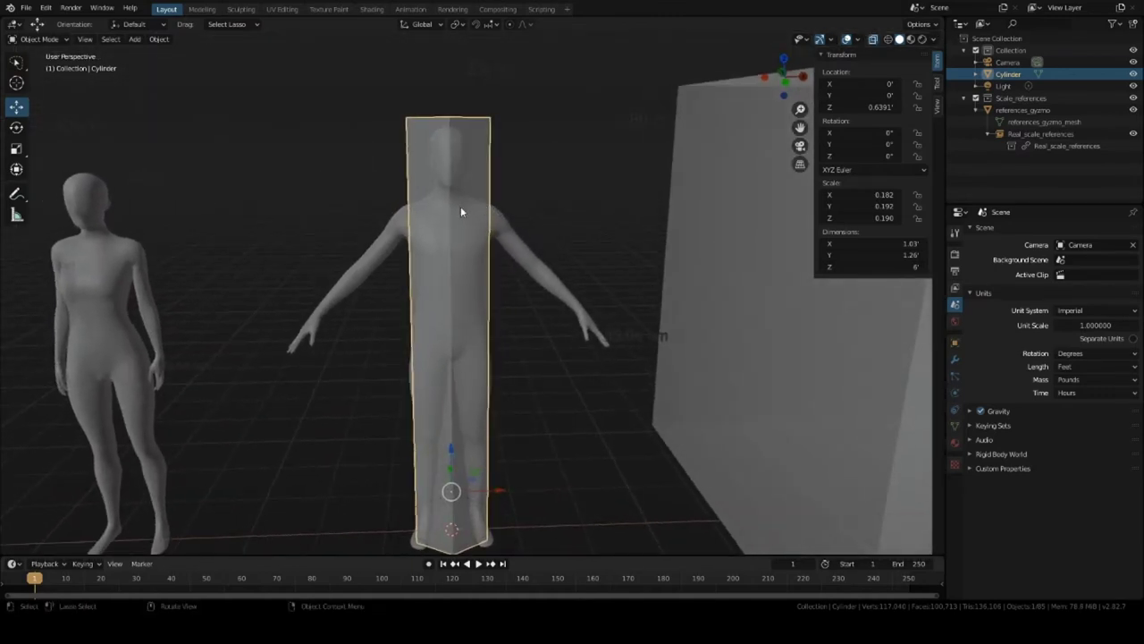
pyautogui.scroll(-3, 461, 206)
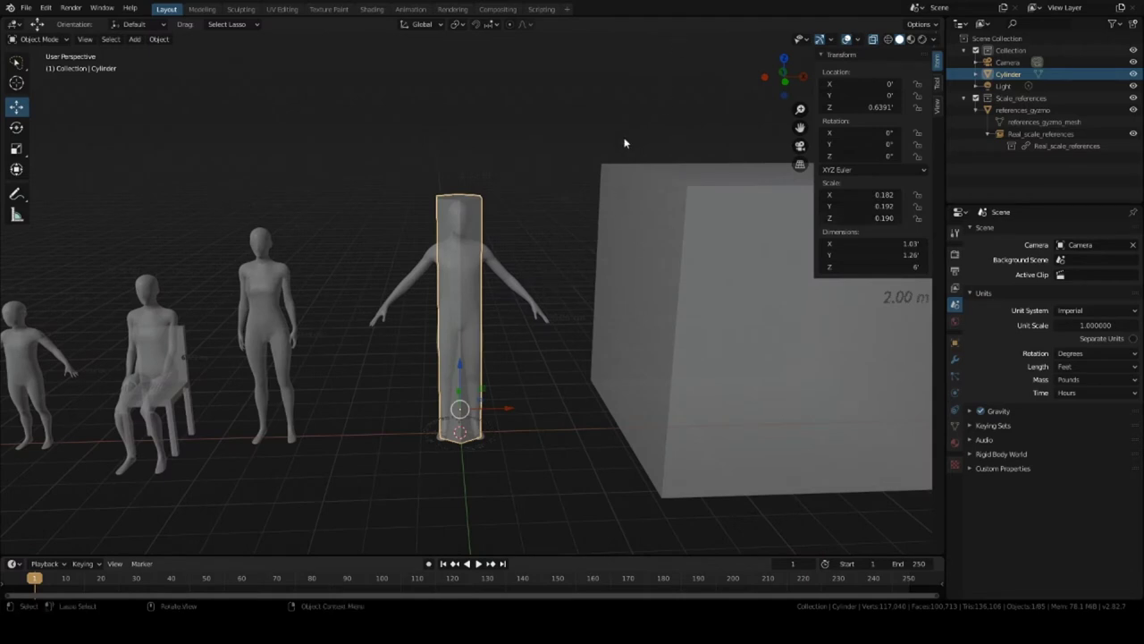
pyautogui.click(659, 289)
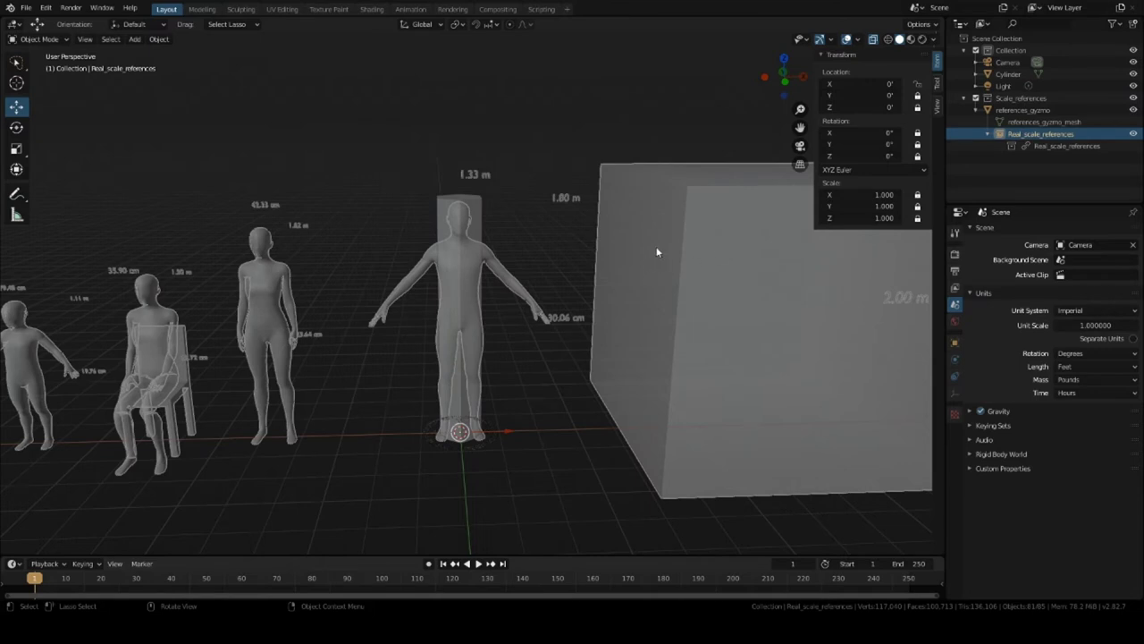
pyautogui.press('Delete')
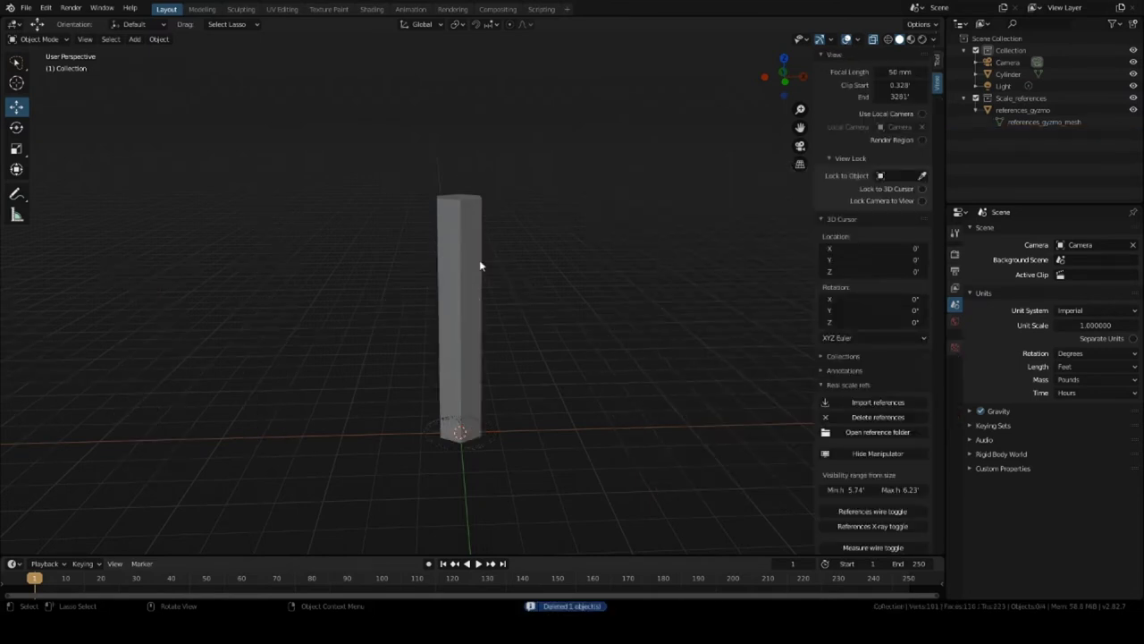
pyautogui.click(477, 450)
pyautogui.press('Delete')
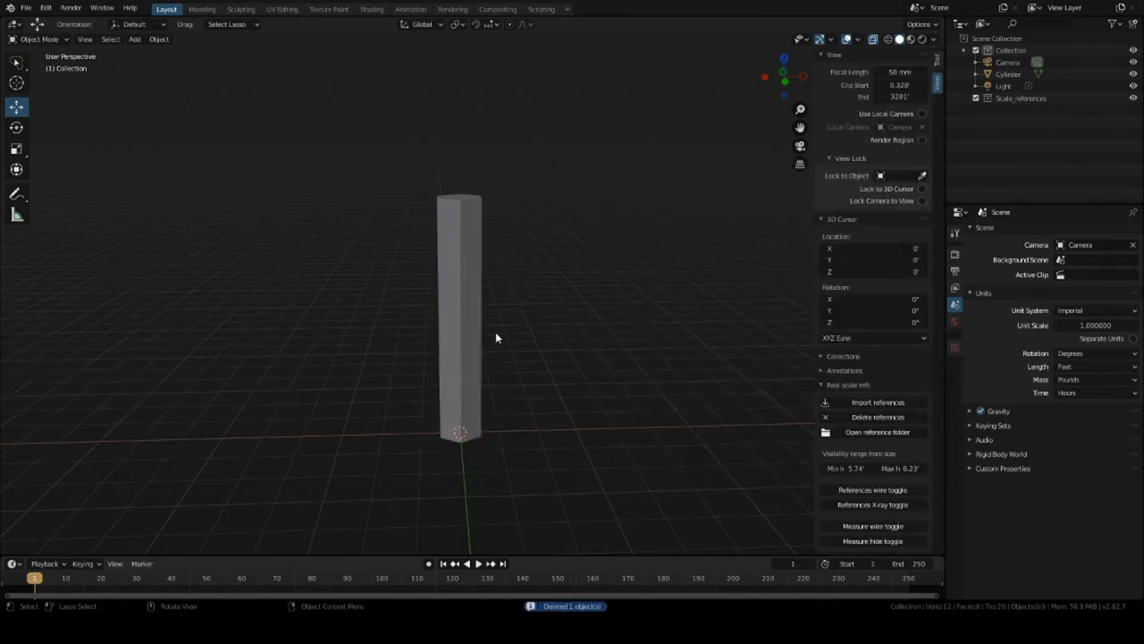
# Step: Turn off X-ray shading and reselect the cylinder
pyautogui.moveTo(484, 302); pyautogui.dragTo(471, 302, button='middle')
pyautogui.scroll(3, 490, 317)
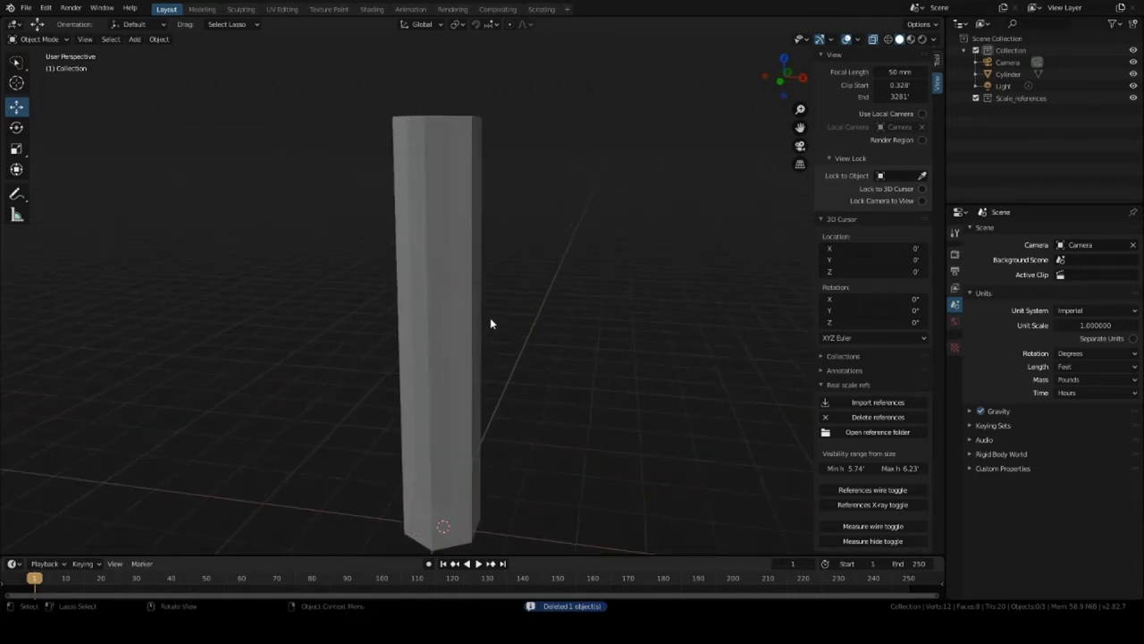
pyautogui.click(872, 40)
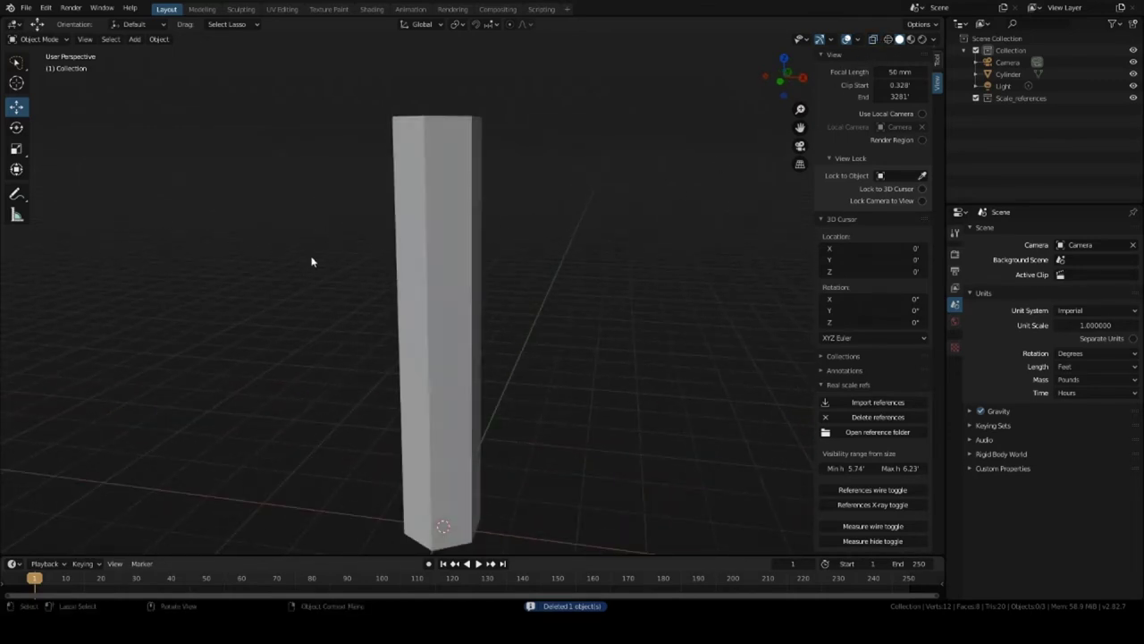
pyautogui.moveTo(312, 259)
pyautogui.mouseDown(button='middle')
pyautogui.moveTo(384, 286)
pyautogui.moveTo(370, 260)
pyautogui.moveTo(359, 275)
pyautogui.moveTo(349, 244)
pyautogui.mouseUp(button='middle')
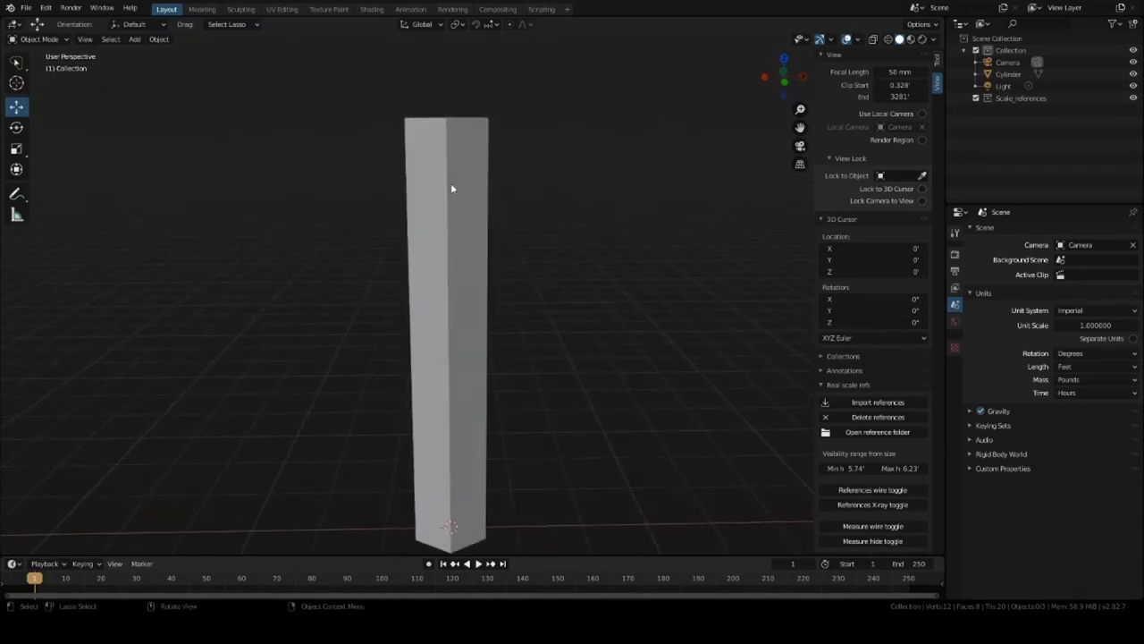
pyautogui.press('Delete')
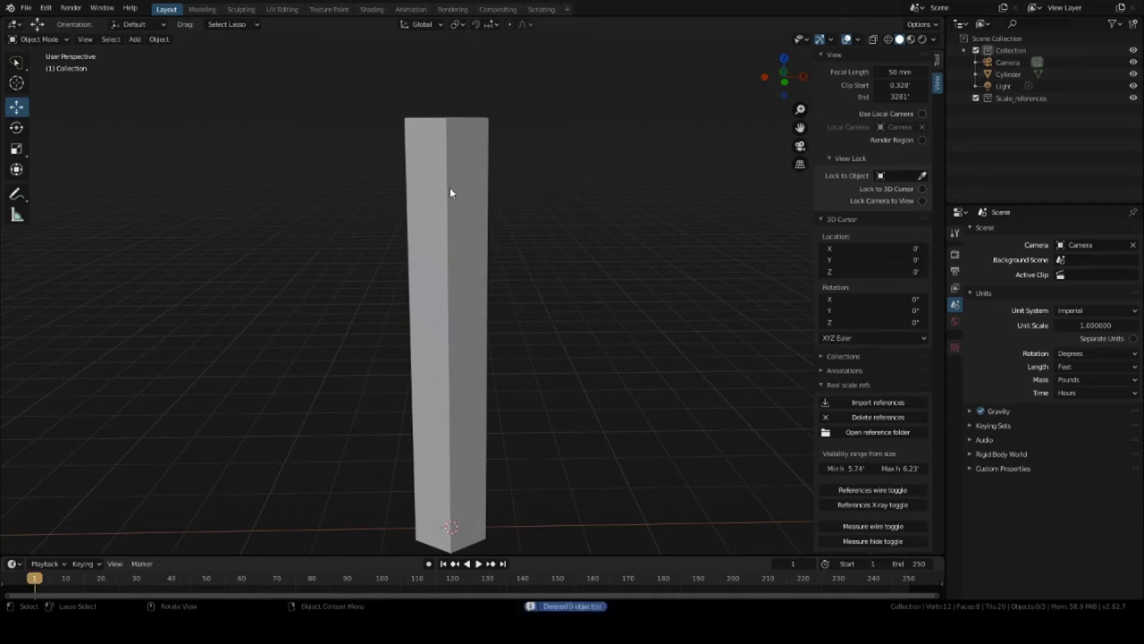
pyautogui.click(454, 193)
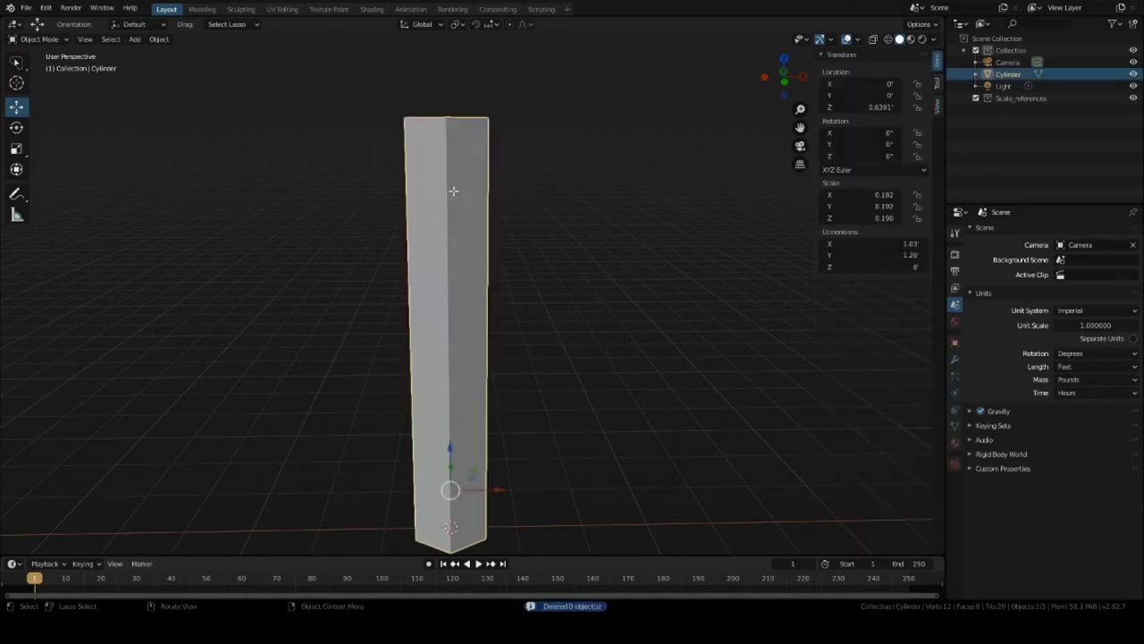
pyautogui.press('Tab')
pyautogui.press('Tab')
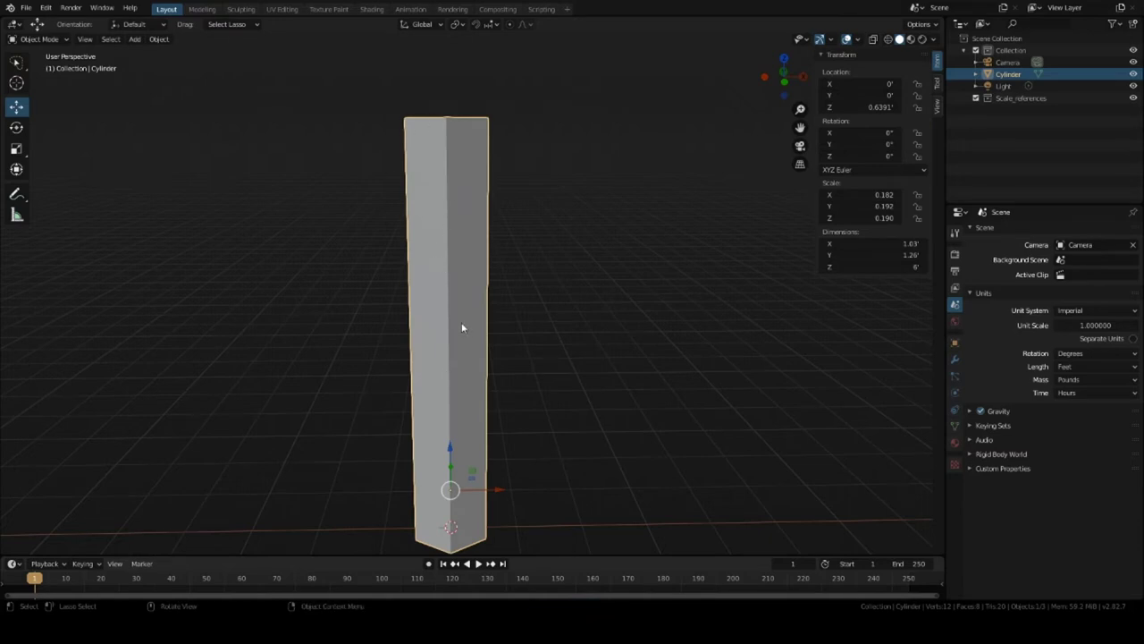
pyautogui.press('Tab')
# Step: Loop-cut the column with 4 evenly spaced cuts, splitting it into five sections
pyautogui.hotkey('ctrl', 'r')
pyautogui.scroll(1, 449, 303)
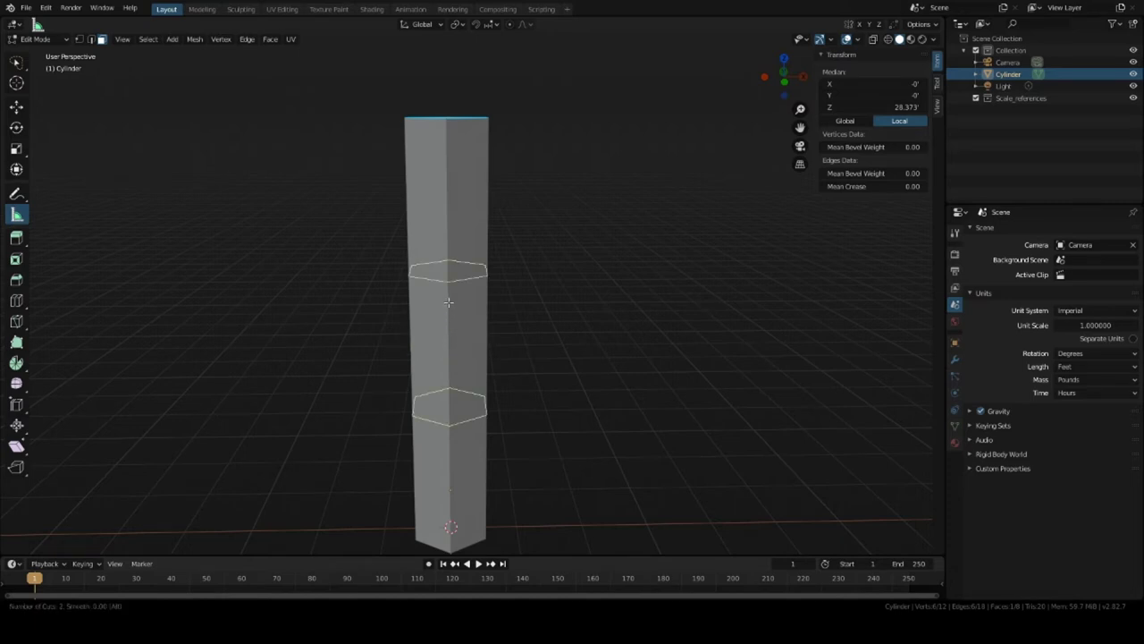
pyautogui.scroll(2, 449, 302)
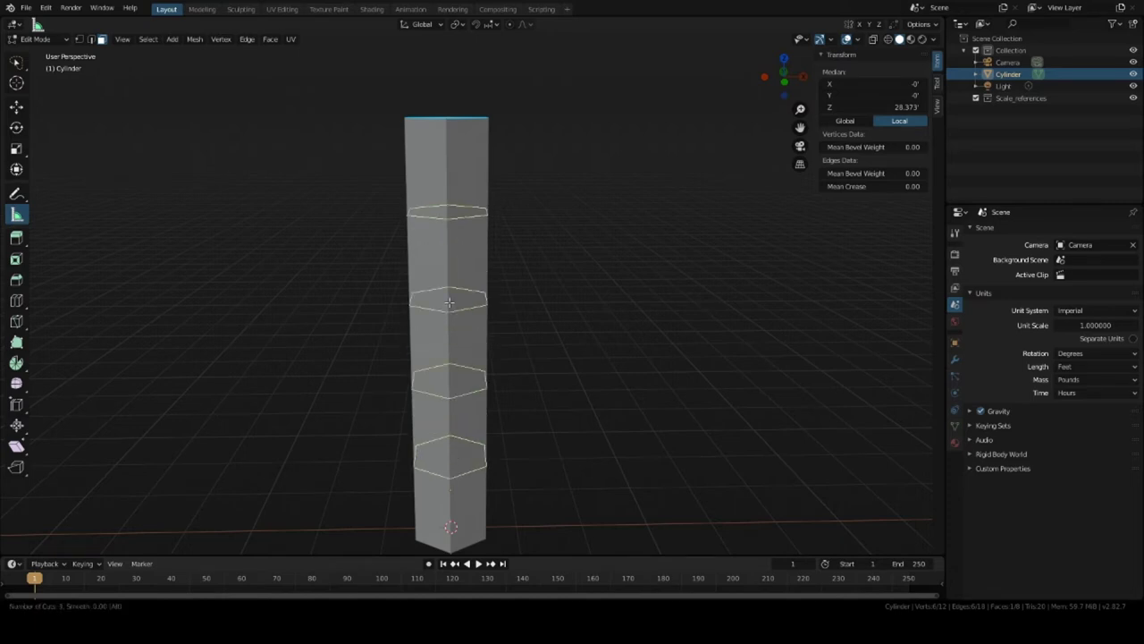
pyautogui.click(449, 302)
pyautogui.rightClick(449, 303)
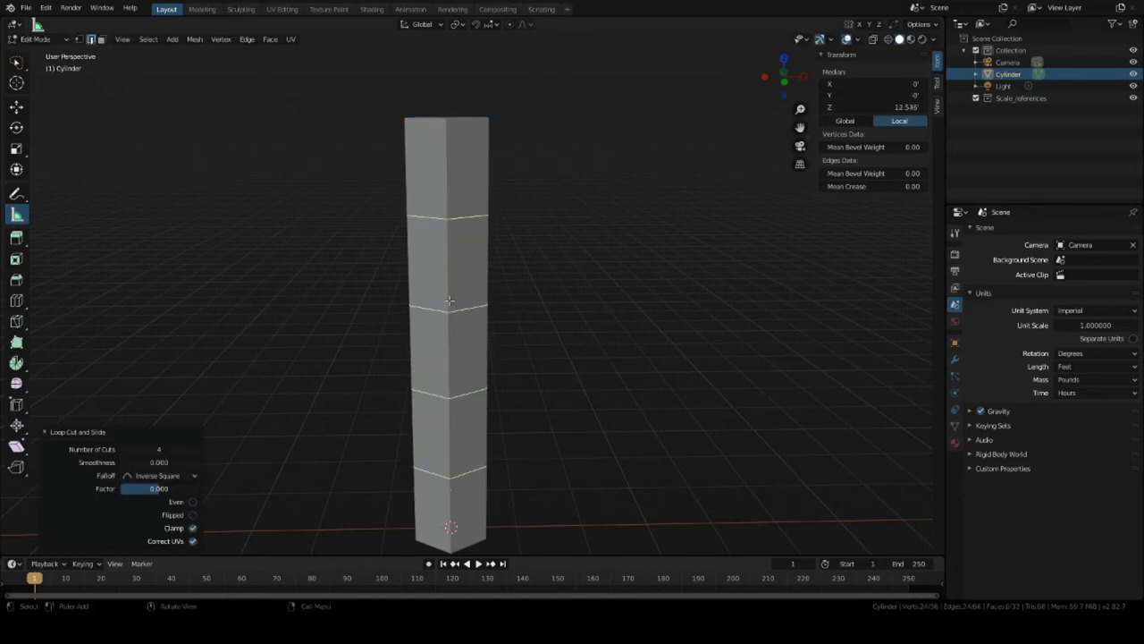
pyautogui.moveTo(471, 293)
pyautogui.mouseDown(button='middle')
pyautogui.moveTo(536, 288)
pyautogui.moveTo(468, 287)
pyautogui.mouseUp(button='middle')
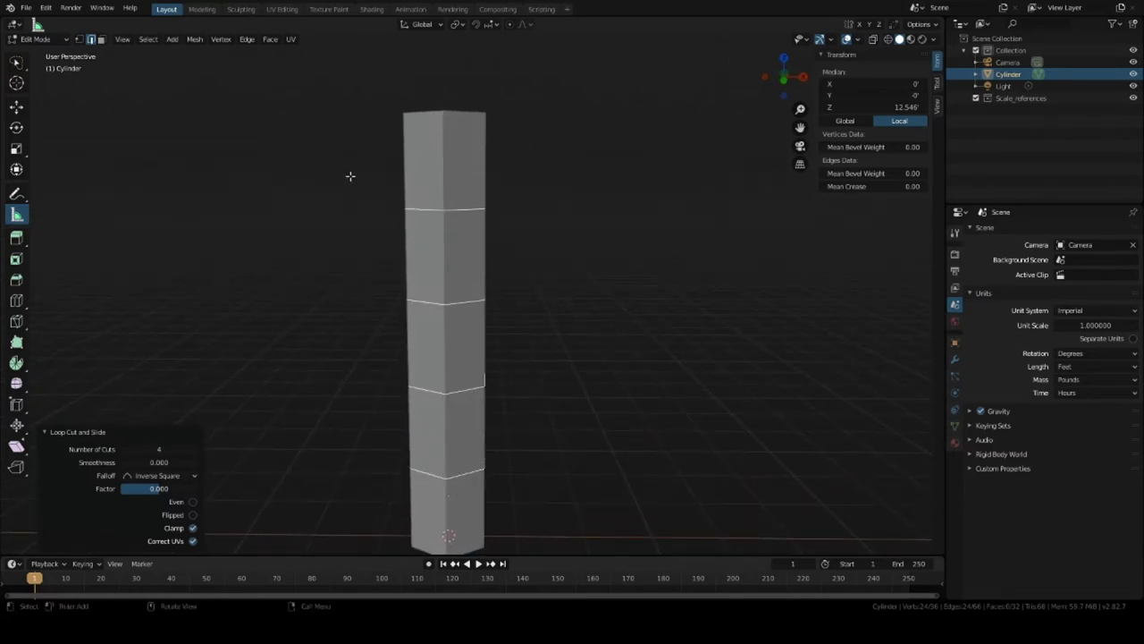
pyautogui.moveTo(454, 147); pyautogui.dragTo(419, 188, button='middle')
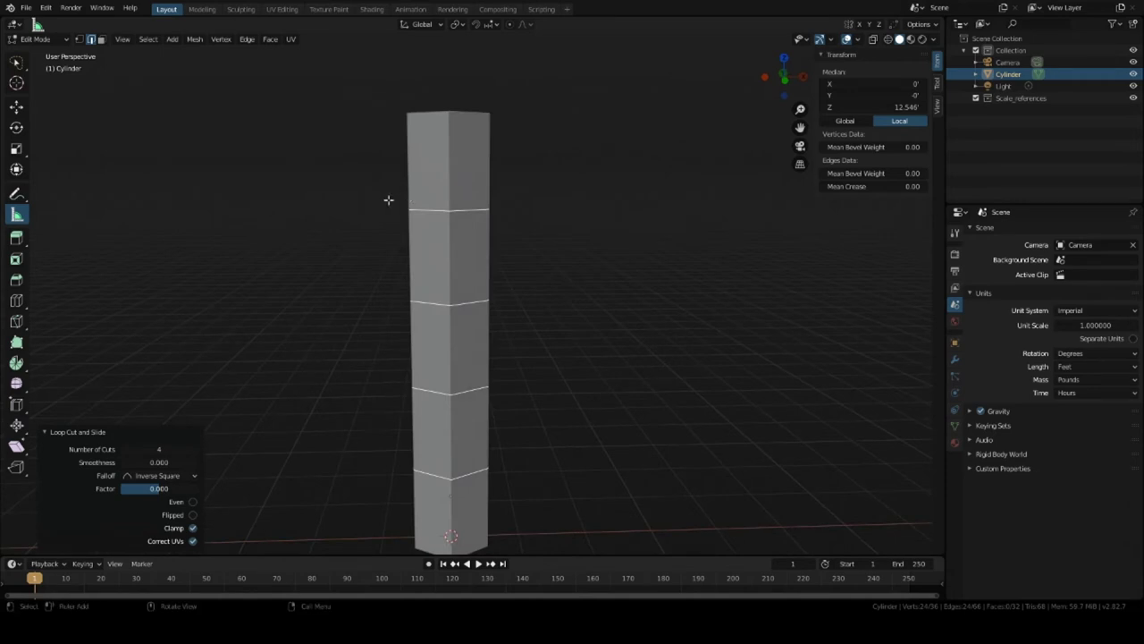
# Step: Switch to wireframe shading and widen the cylinder's upper edge loop to 1.085
pyautogui.click(889, 40)
pyautogui.moveTo(381, 181); pyautogui.dragTo(498, 215)
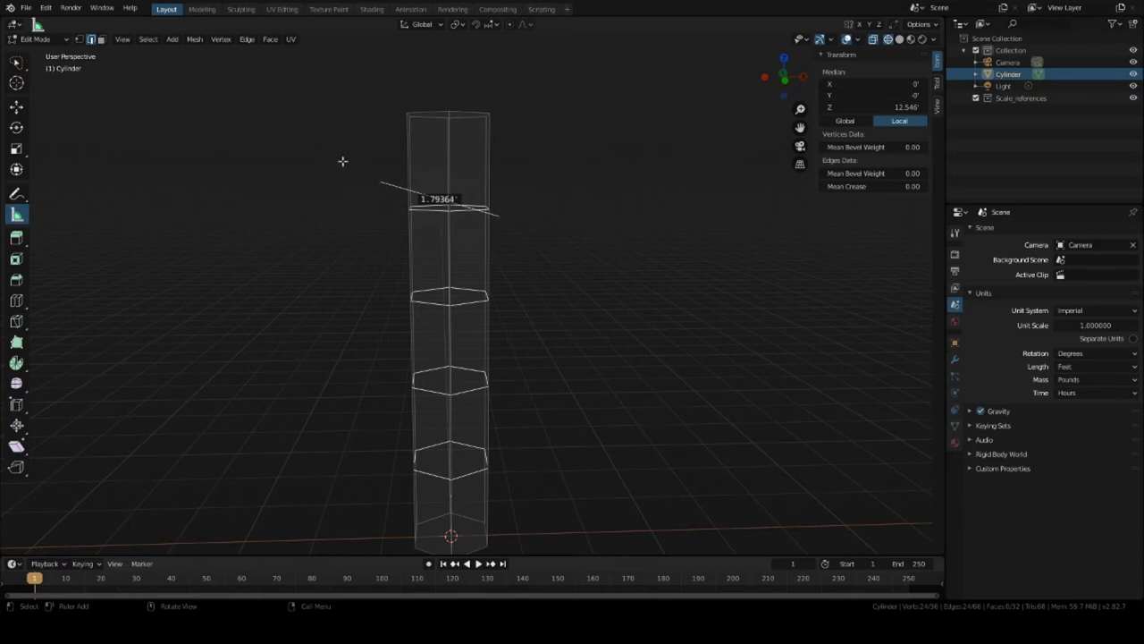
pyautogui.click(18, 110)
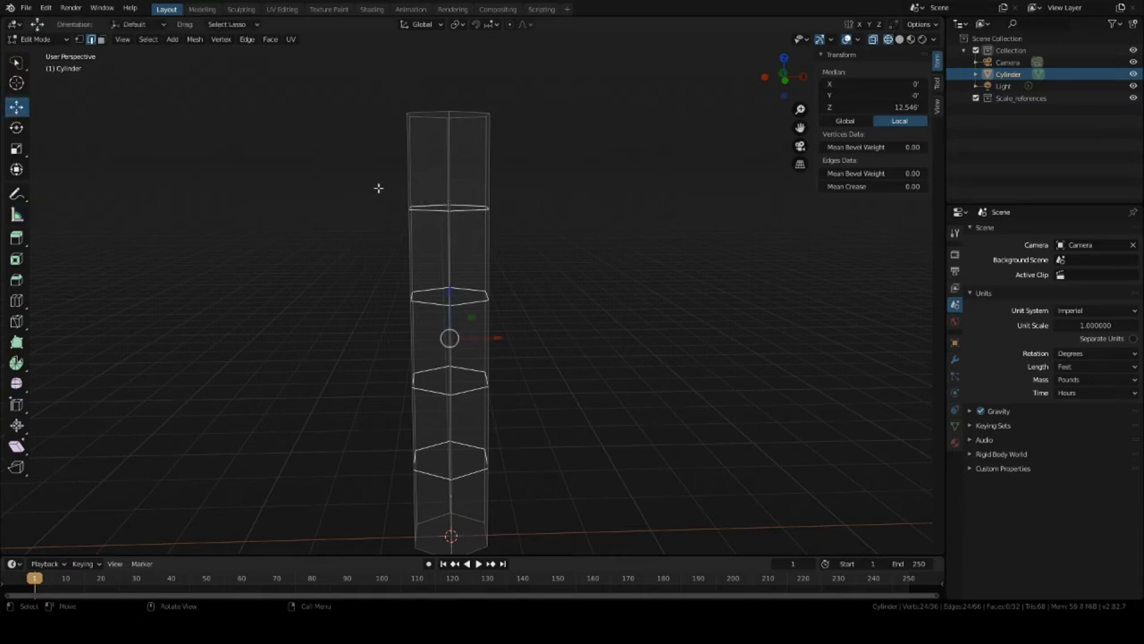
pyautogui.moveTo(378, 187)
pyautogui.mouseDown()
pyautogui.moveTo(524, 234)
pyautogui.moveTo(512, 243)
pyautogui.moveTo(472, 209)
pyautogui.mouseUp()
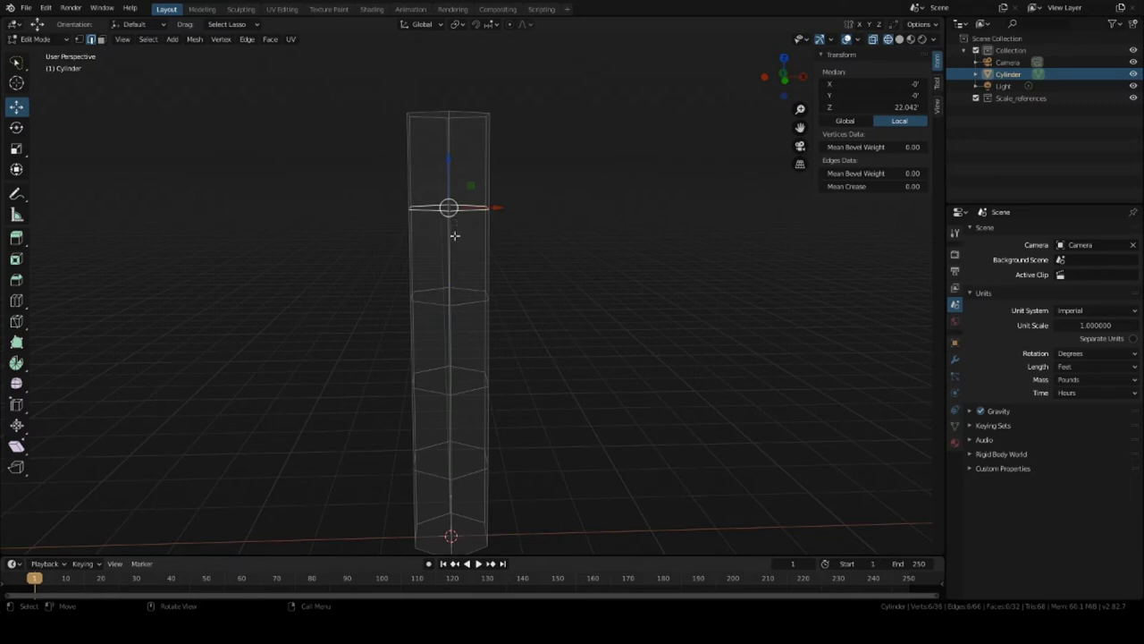
pyautogui.press('s')
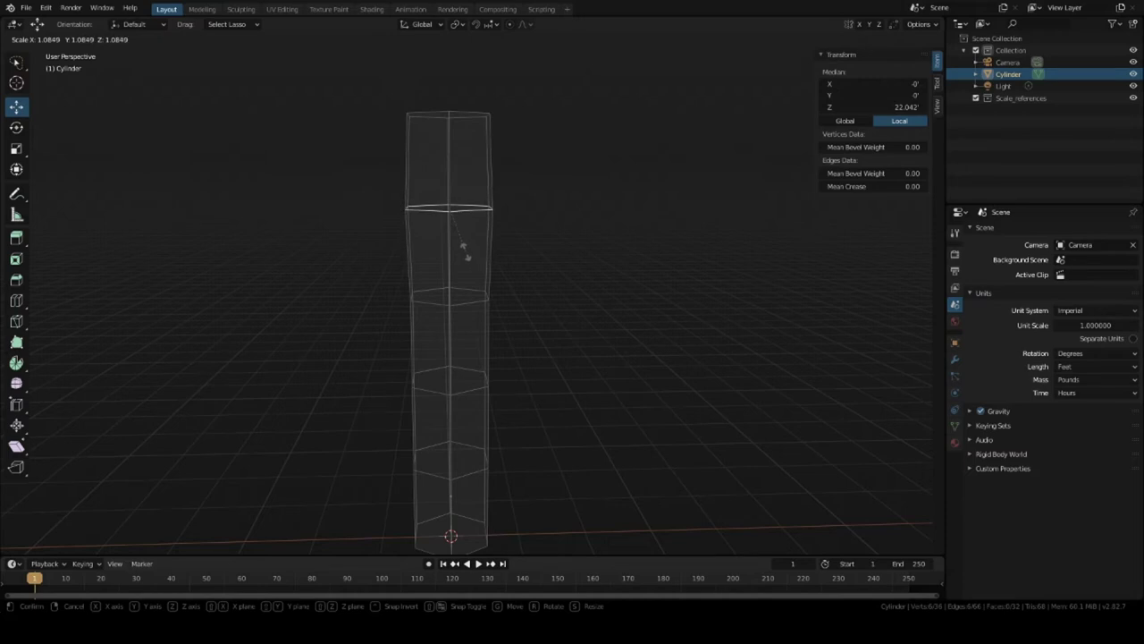
pyautogui.click(466, 253)
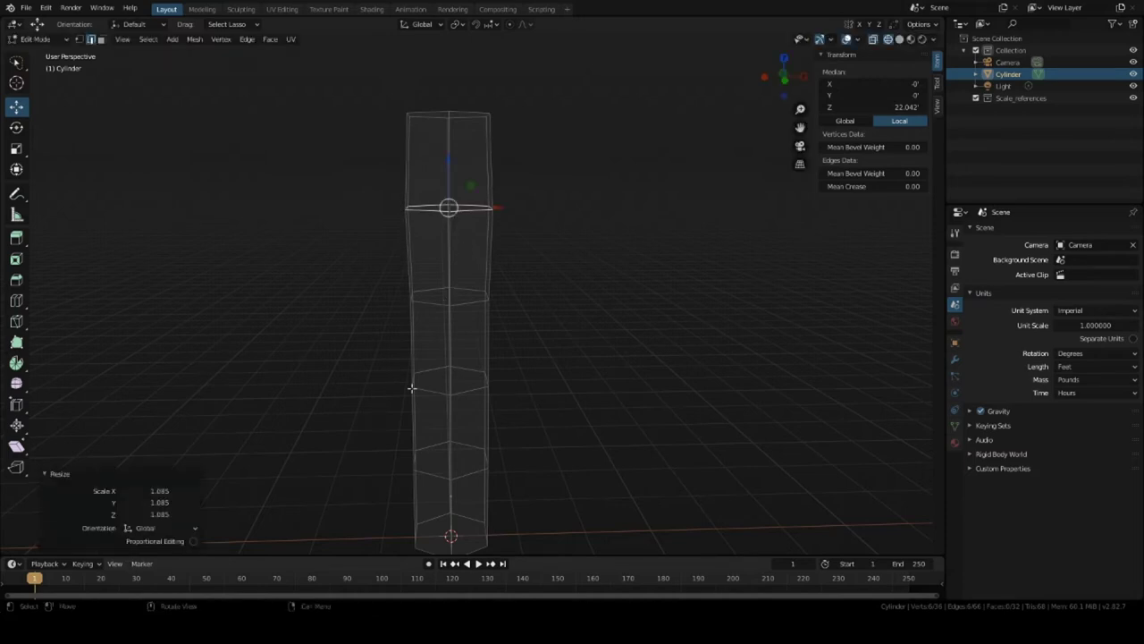
# Step: Select the middle edge loop and shrink it, cancelling a second resize attempt
pyautogui.moveTo(402, 358)
pyautogui.mouseDown()
pyautogui.moveTo(439, 399)
pyautogui.moveTo(485, 405)
pyautogui.moveTo(525, 394)
pyautogui.moveTo(505, 365)
pyautogui.mouseUp()
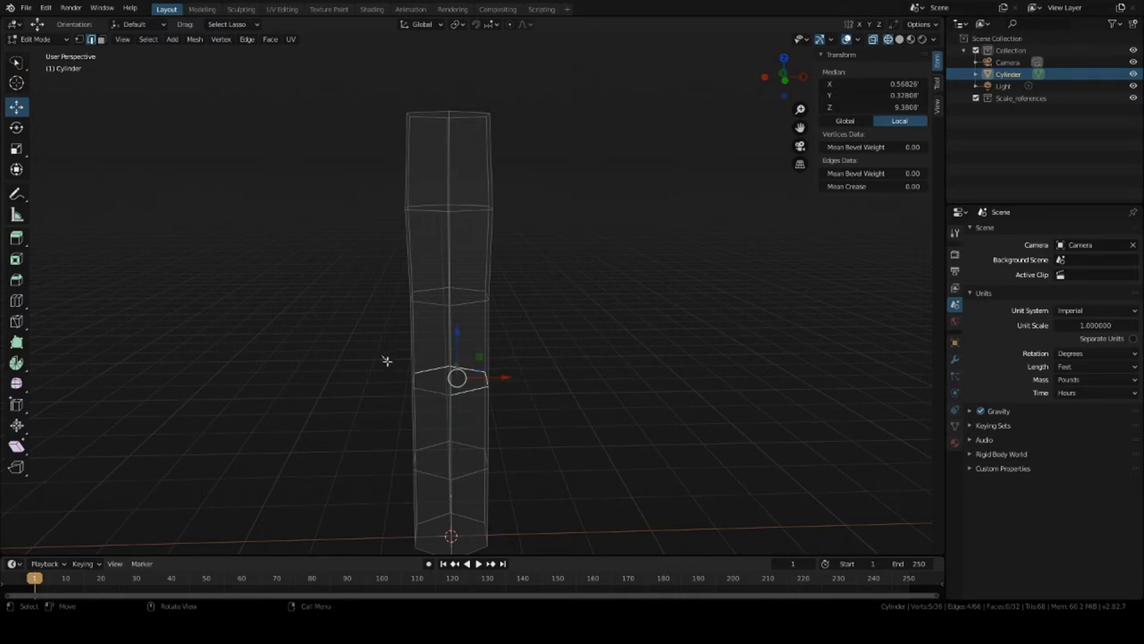
pyautogui.moveTo(386, 361)
pyautogui.mouseDown()
pyautogui.moveTo(534, 455)
pyautogui.moveTo(562, 397)
pyautogui.moveTo(539, 365)
pyautogui.mouseUp()
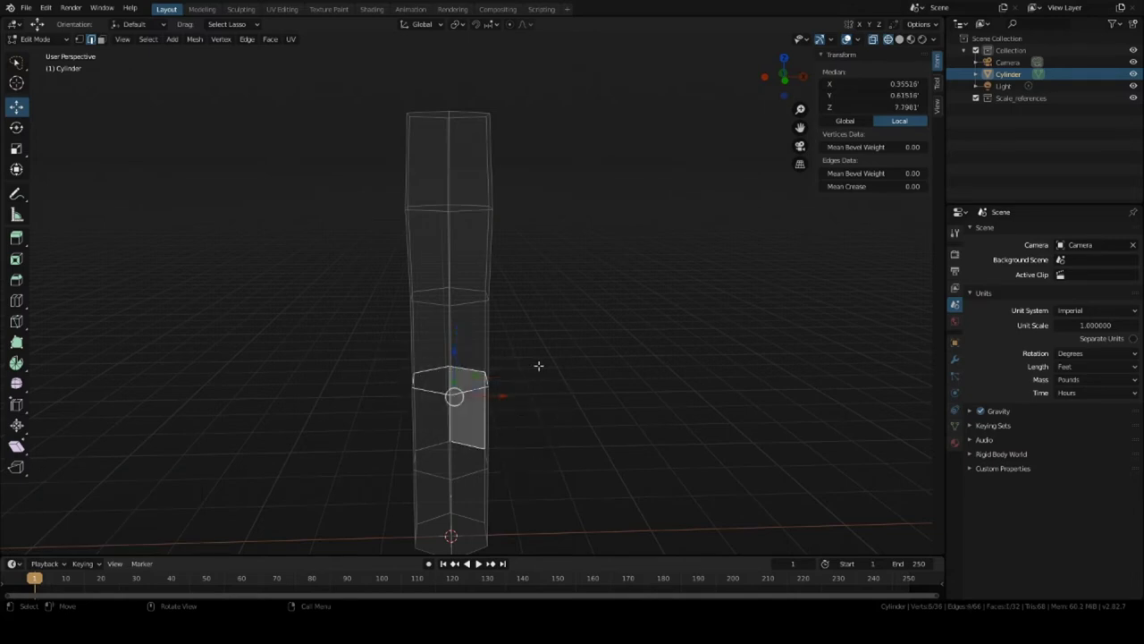
pyautogui.click(377, 345)
pyautogui.moveTo(378, 345)
pyautogui.mouseDown()
pyautogui.moveTo(411, 401)
pyautogui.moveTo(537, 415)
pyautogui.moveTo(536, 373)
pyautogui.mouseUp()
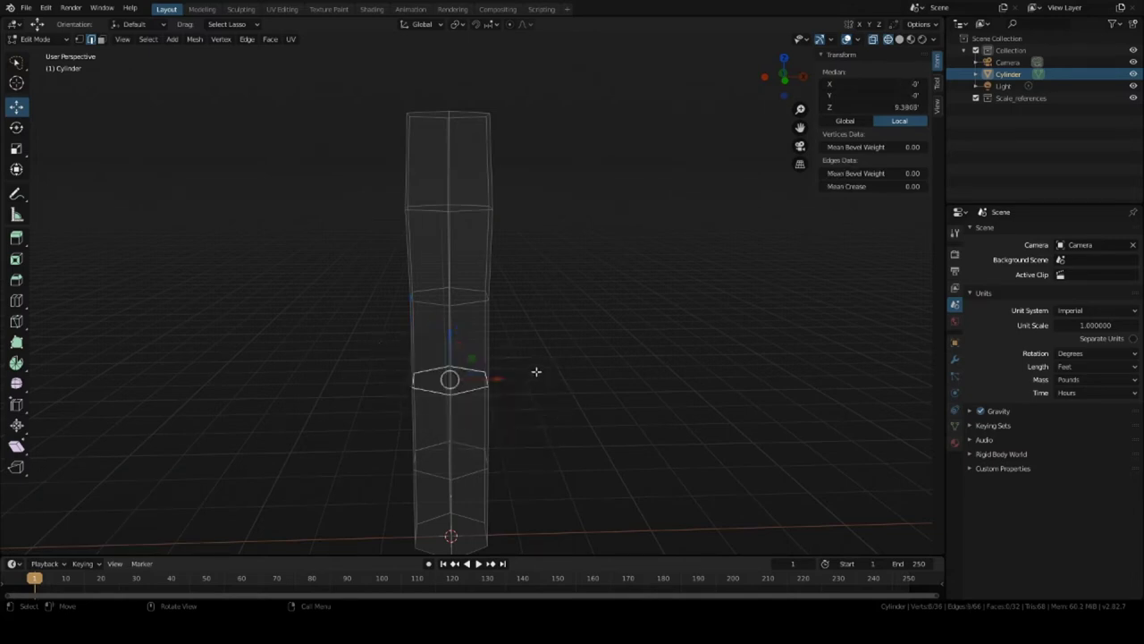
pyautogui.press('s')
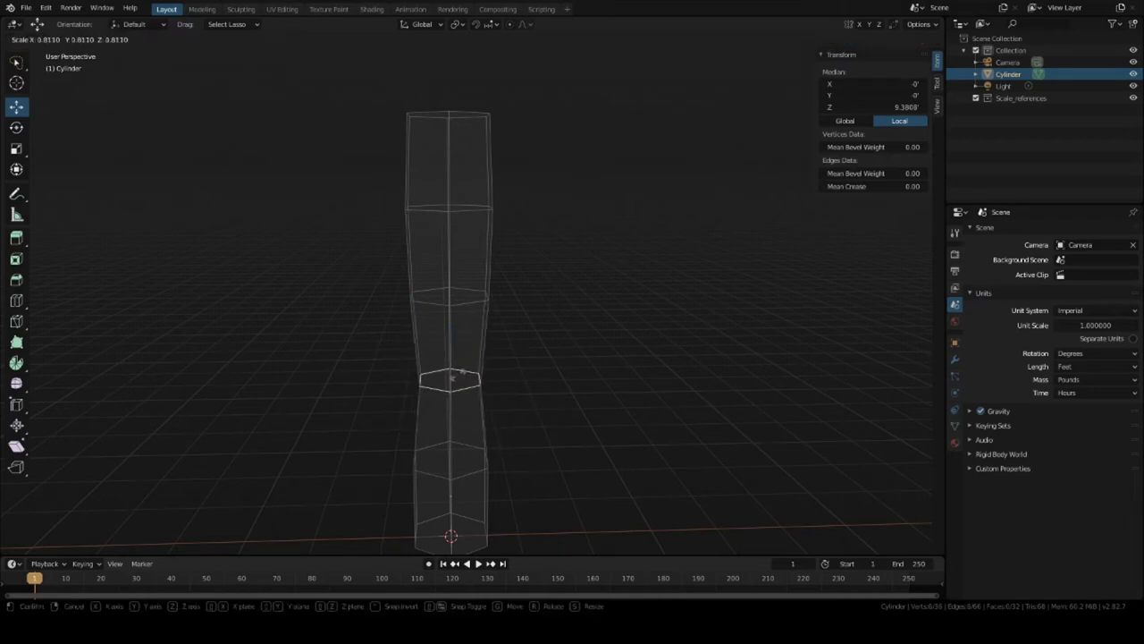
pyautogui.click(464, 371)
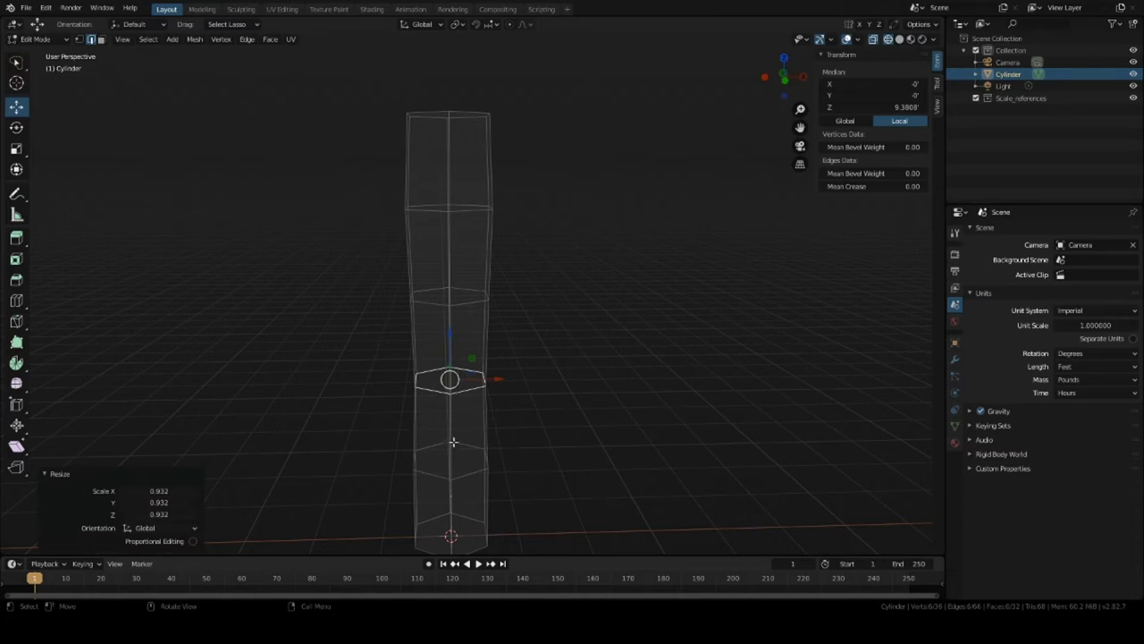
pyautogui.scroll(5, 467, 500)
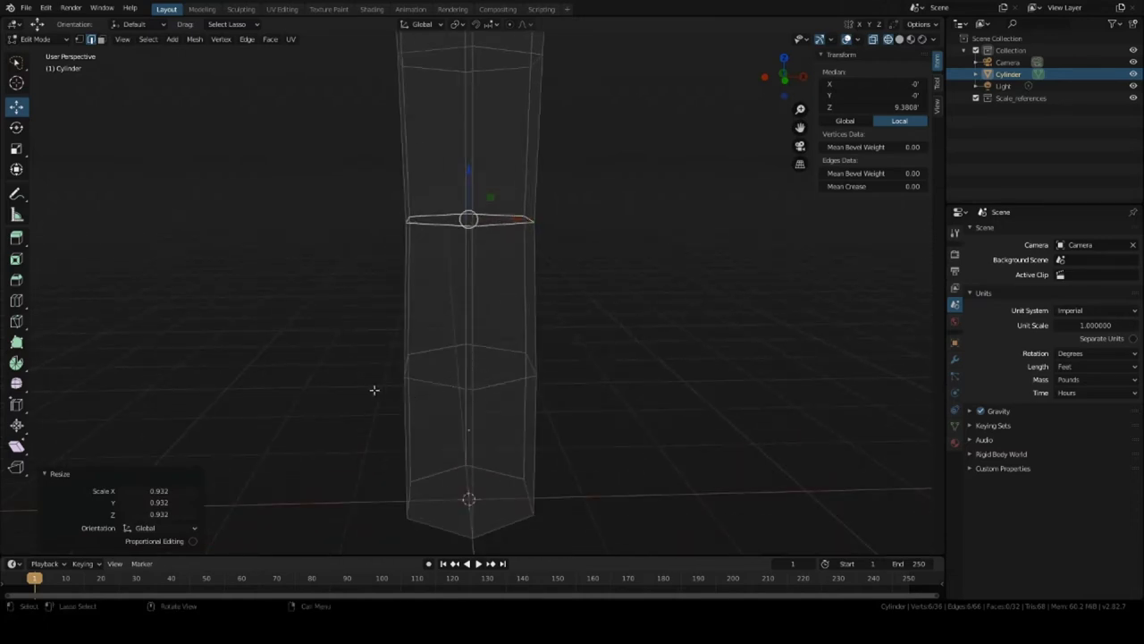
pyautogui.press('s')
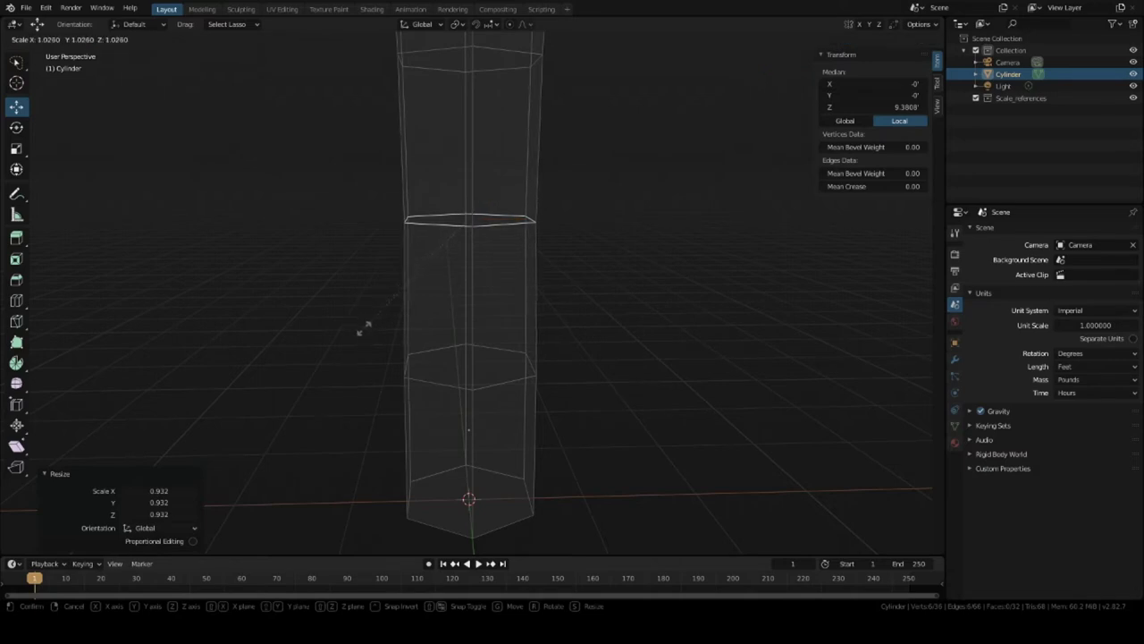
pyautogui.rightClick(364, 328)
# Step: Widen the lower edge loop of the cylinder
pyautogui.moveTo(360, 313)
pyautogui.mouseDown()
pyautogui.moveTo(477, 429)
pyautogui.moveTo(627, 376)
pyautogui.moveTo(562, 334)
pyautogui.mouseUp()
pyautogui.press('s')
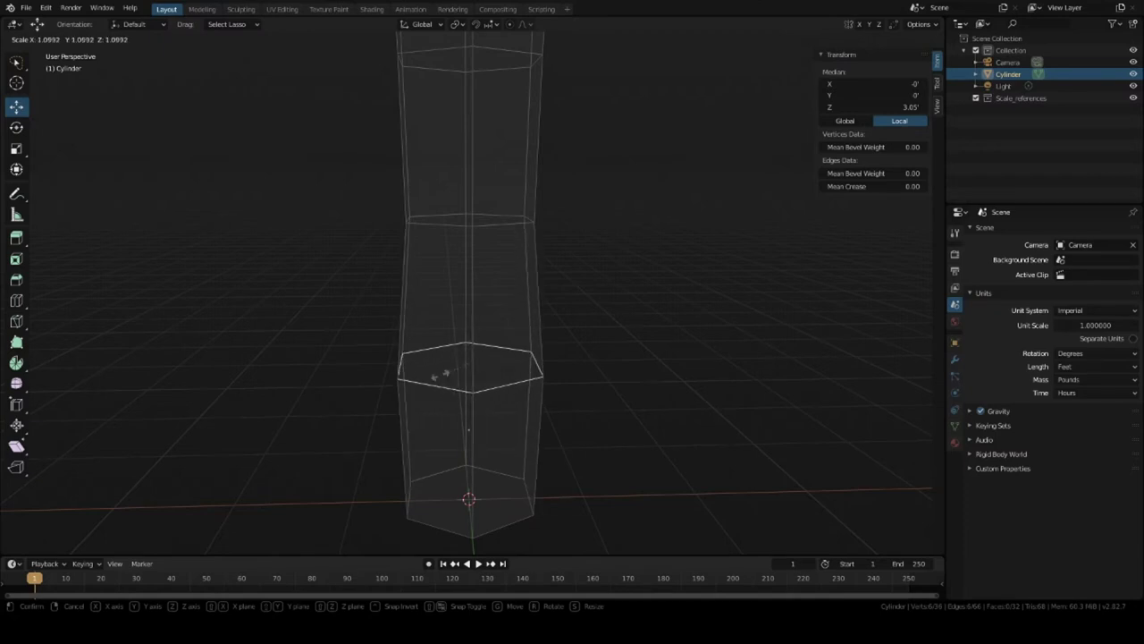
pyautogui.click(438, 375)
pyautogui.scroll(-3, 452, 365)
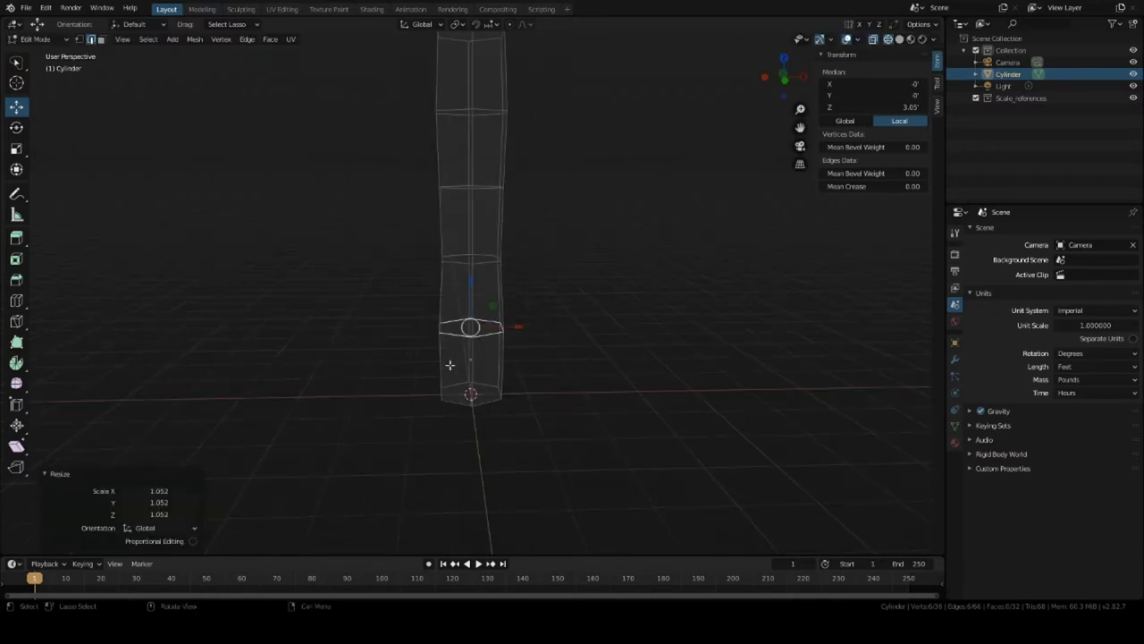
pyautogui.moveTo(453, 365); pyautogui.dragTo(486, 242, button='middle')
# Step: Shift the upper edge ring sideways along X, then select a lower ring
pyautogui.moveTo(404, 168)
pyautogui.mouseDown()
pyautogui.moveTo(441, 192)
pyautogui.moveTo(531, 209)
pyautogui.moveTo(523, 172)
pyautogui.mouseUp()
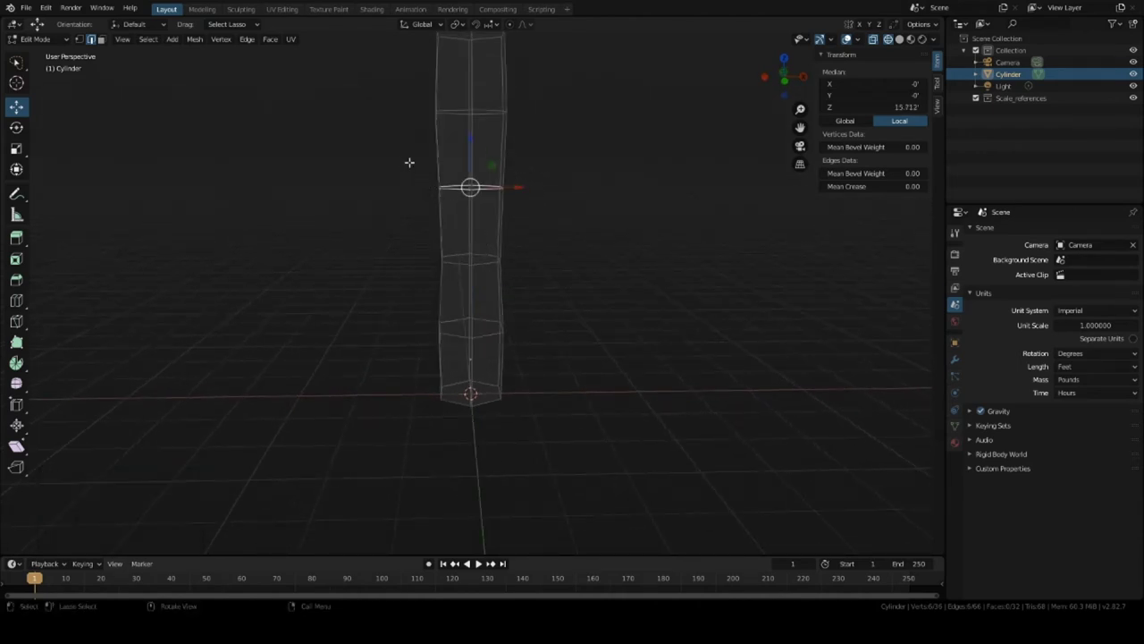
pyautogui.moveTo(408, 163)
pyautogui.mouseDown()
pyautogui.moveTo(487, 220)
pyautogui.moveTo(580, 204)
pyautogui.moveTo(539, 185)
pyautogui.mouseUp()
pyautogui.moveTo(514, 187); pyautogui.dragTo(518, 188)
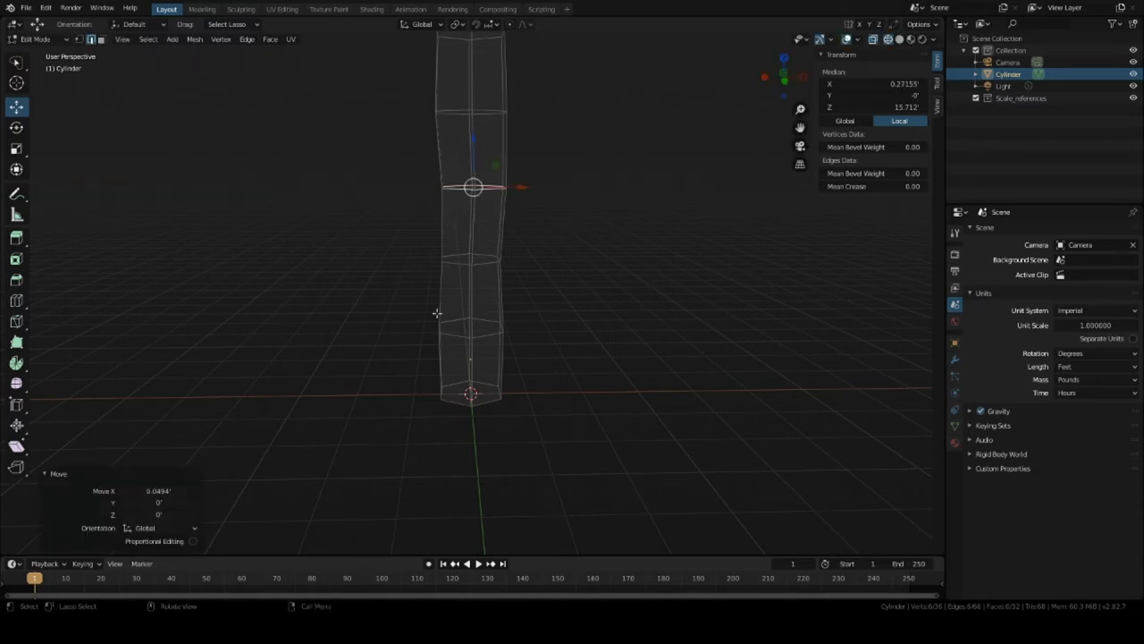
pyautogui.moveTo(417, 306)
pyautogui.mouseDown()
pyautogui.moveTo(442, 338)
pyautogui.moveTo(540, 360)
pyautogui.moveTo(541, 324)
pyautogui.moveTo(494, 318)
pyautogui.mouseUp()
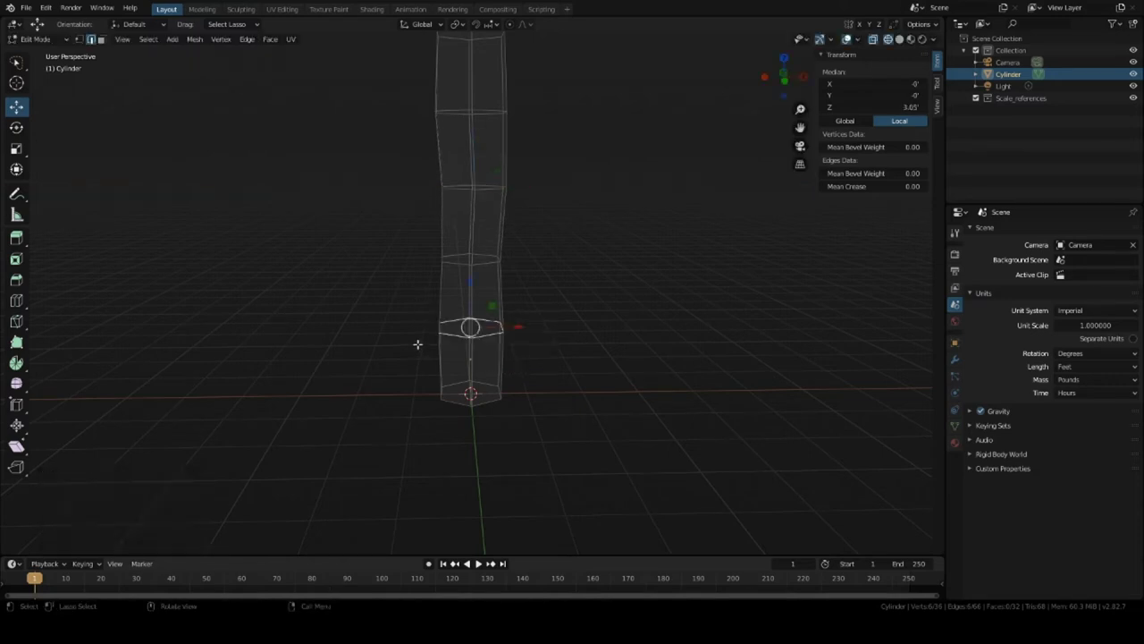
pyautogui.moveTo(422, 300)
pyautogui.mouseDown()
pyautogui.moveTo(547, 324)
pyautogui.moveTo(519, 317)
pyautogui.moveTo(519, 327)
pyautogui.mouseUp()
# Step: Shrink the top ring and the ring just below it
pyautogui.keyDown('shift'); pyautogui.moveTo(543, 233); pyautogui.dragTo(548, 369, button='middle'); pyautogui.keyUp('shift')
pyautogui.moveTo(412, 155)
pyautogui.mouseDown()
pyautogui.moveTo(554, 184)
pyautogui.moveTo(499, 172)
pyautogui.mouseUp()
pyautogui.press('s')
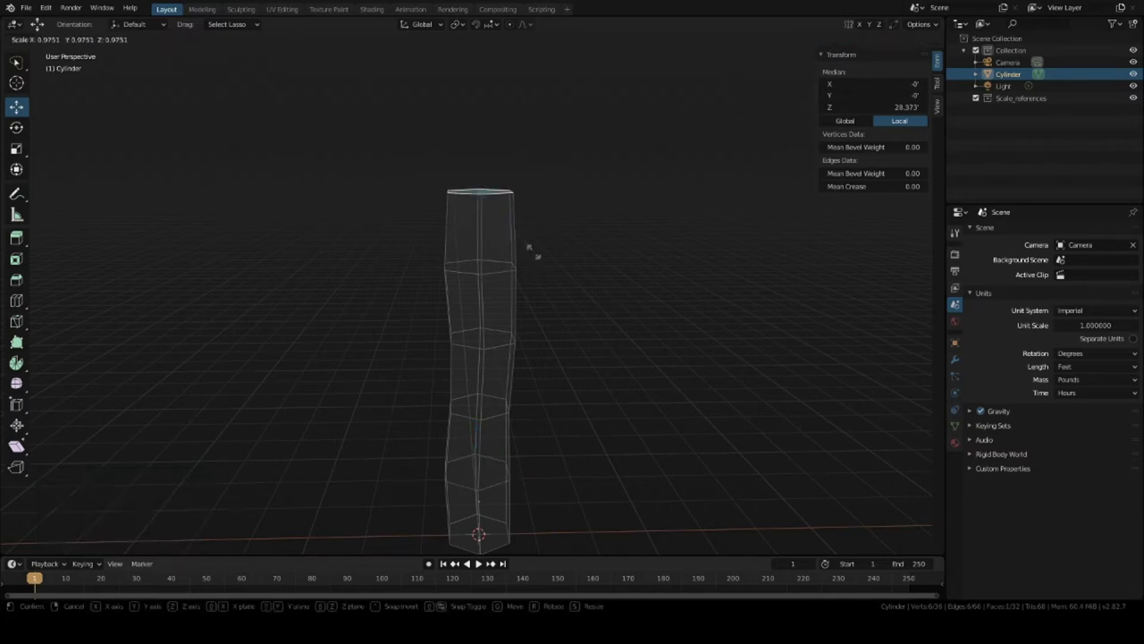
pyautogui.click(521, 237)
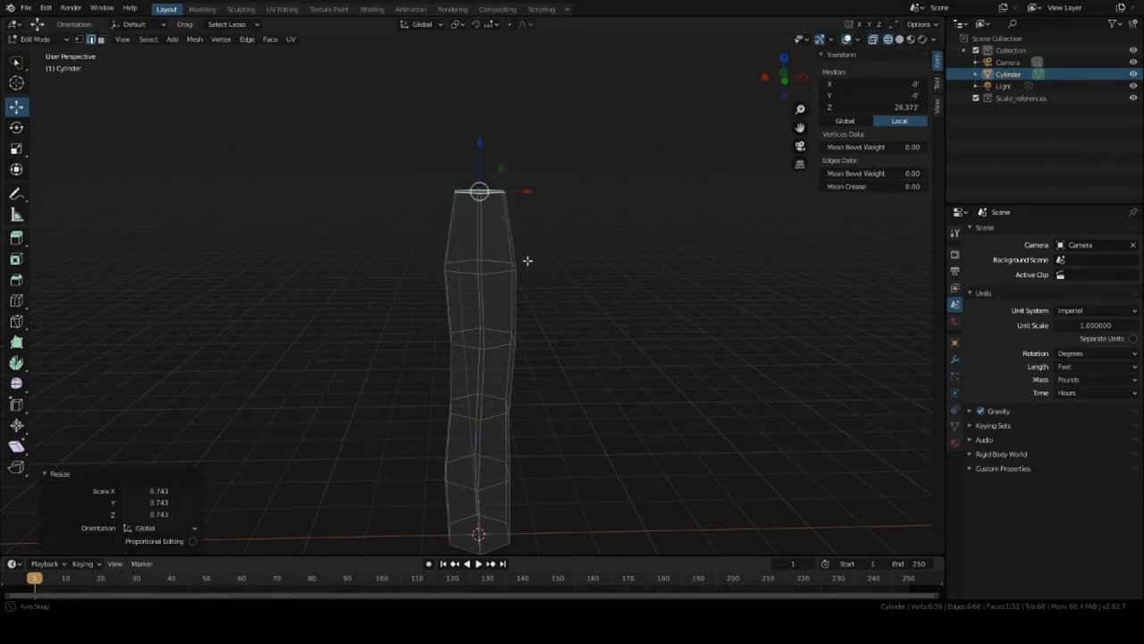
pyautogui.moveTo(527, 259)
pyautogui.mouseDown(button='middle')
pyautogui.moveTo(554, 312)
pyautogui.moveTo(526, 266)
pyautogui.mouseUp(button='middle')
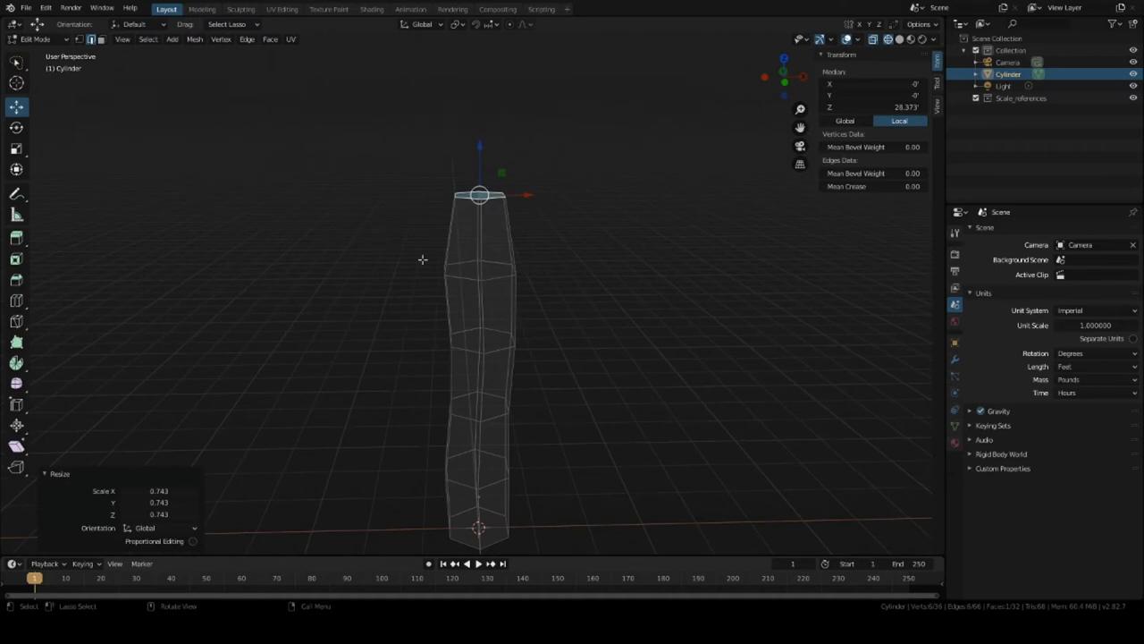
pyautogui.press('g')
pyautogui.press('z')
pyautogui.click(529, 247)
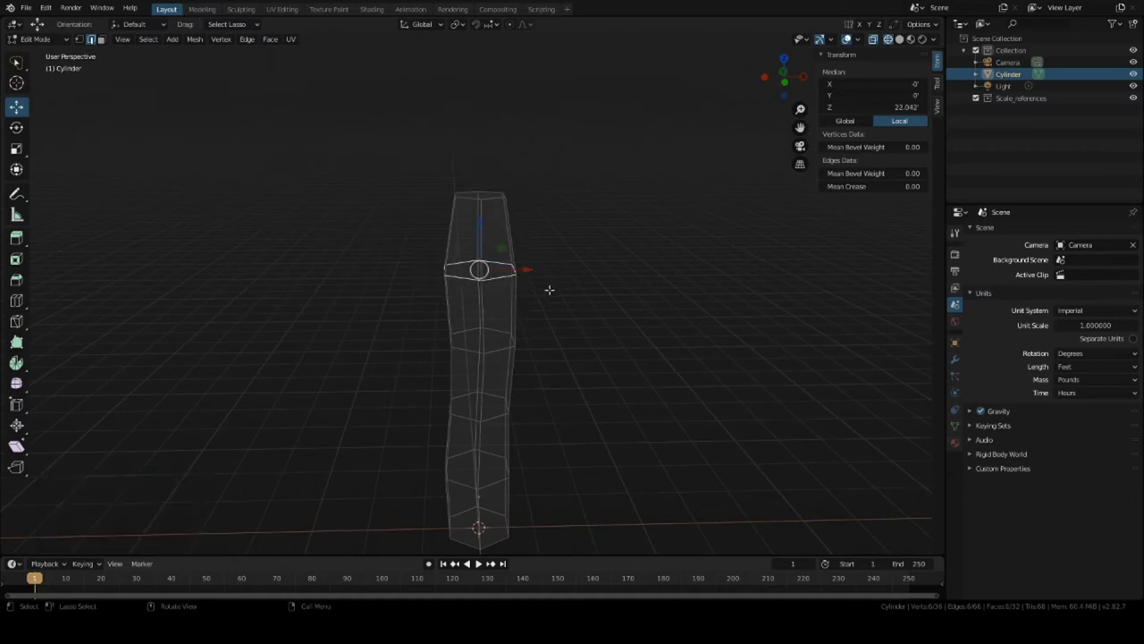
pyautogui.press('s')
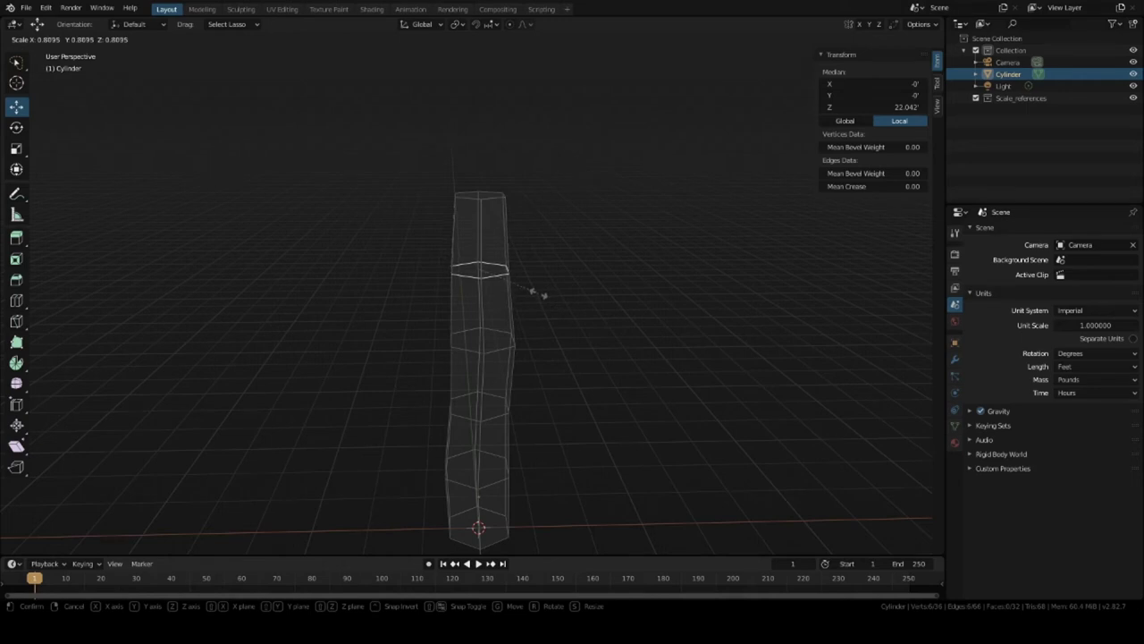
pyautogui.click(536, 294)
# Step: Shrink the cylinder's middle edge loop
pyautogui.moveTo(536, 294); pyautogui.dragTo(497, 305, button='middle')
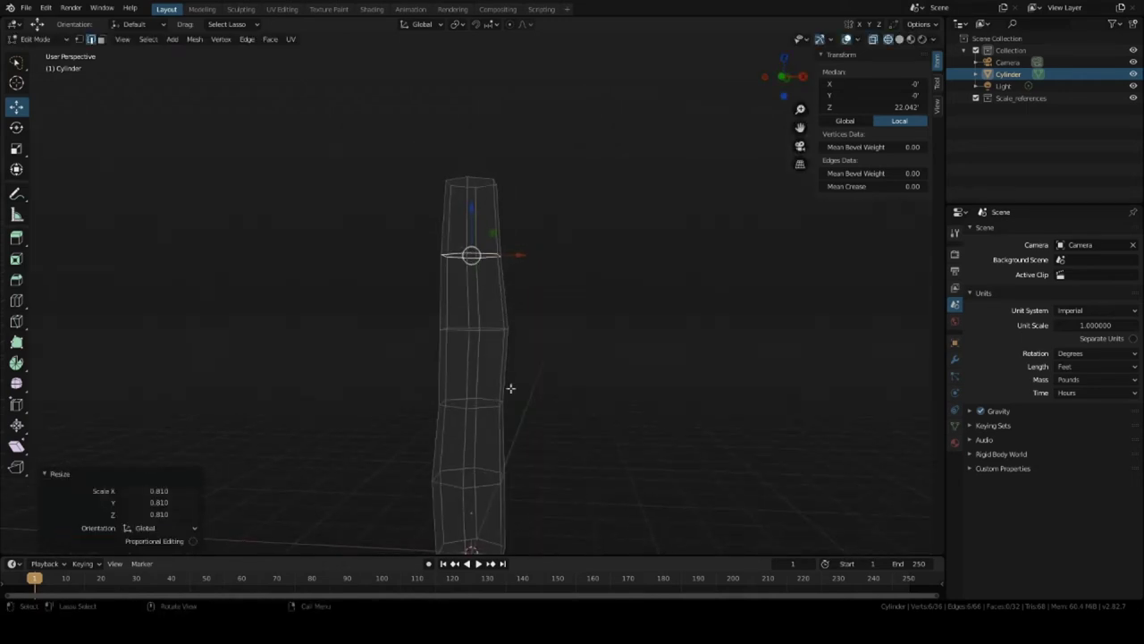
pyautogui.keyDown('shift'); pyautogui.moveTo(549, 416); pyautogui.dragTo(552, 353, button='middle'); pyautogui.keyUp('shift')
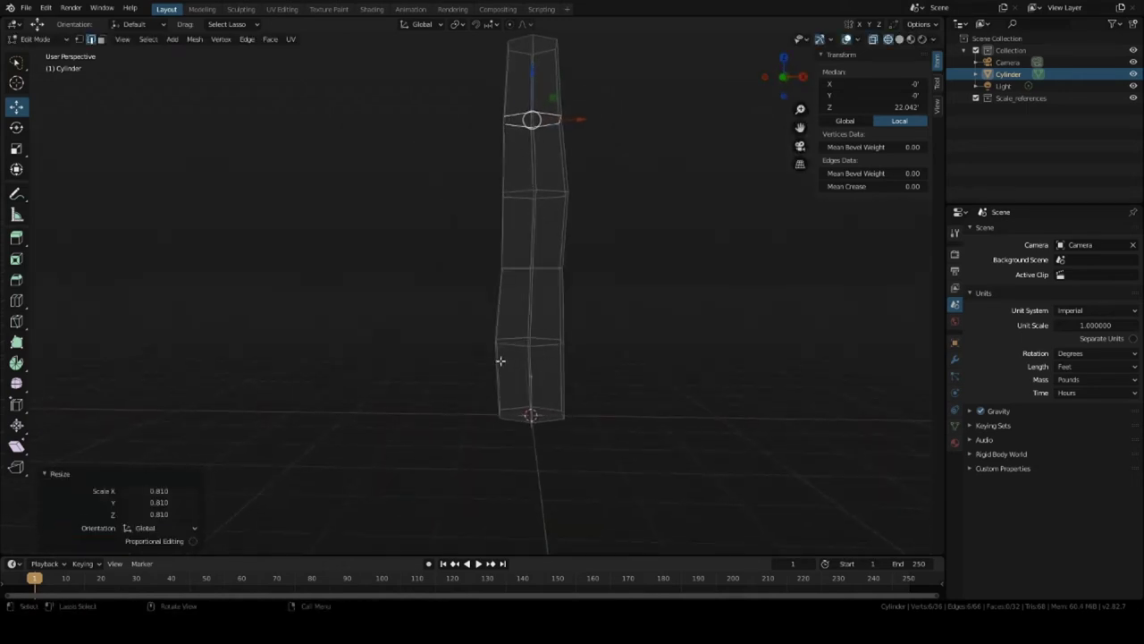
pyautogui.moveTo(486, 259)
pyautogui.mouseDown()
pyautogui.moveTo(567, 296)
pyautogui.moveTo(614, 250)
pyautogui.mouseUp()
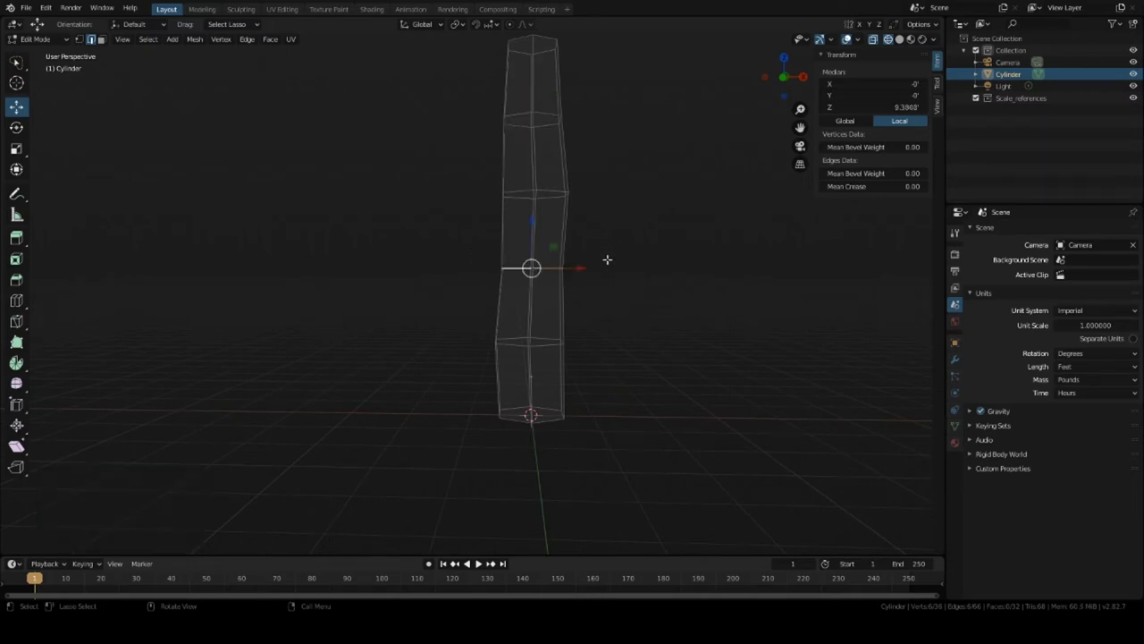
pyautogui.press('s')
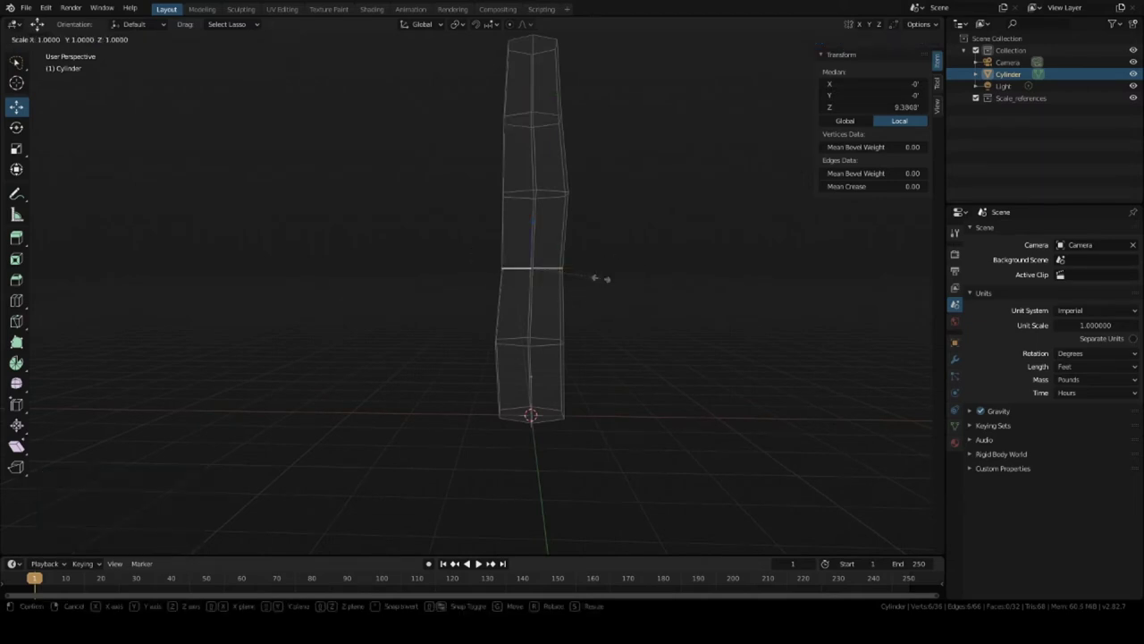
pyautogui.click(591, 273)
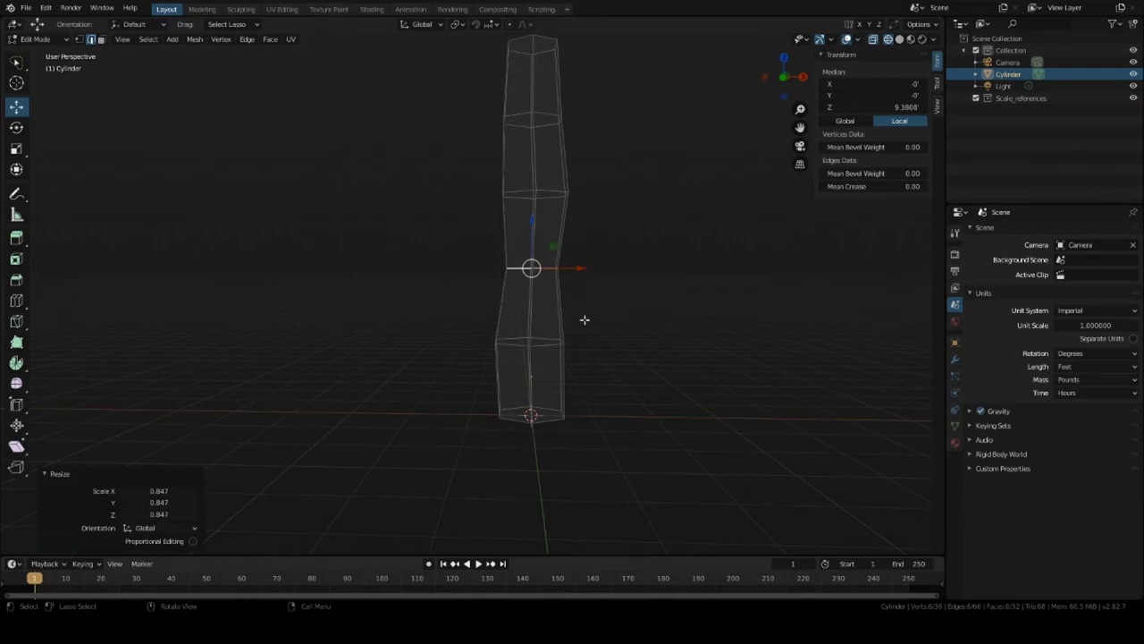
# Step: Shrink the lower loop and scale the bottom loop down to 0.840
pyautogui.moveTo(462, 326)
pyautogui.mouseDown()
pyautogui.moveTo(558, 379)
pyautogui.moveTo(606, 348)
pyautogui.moveTo(583, 331)
pyautogui.mouseUp()
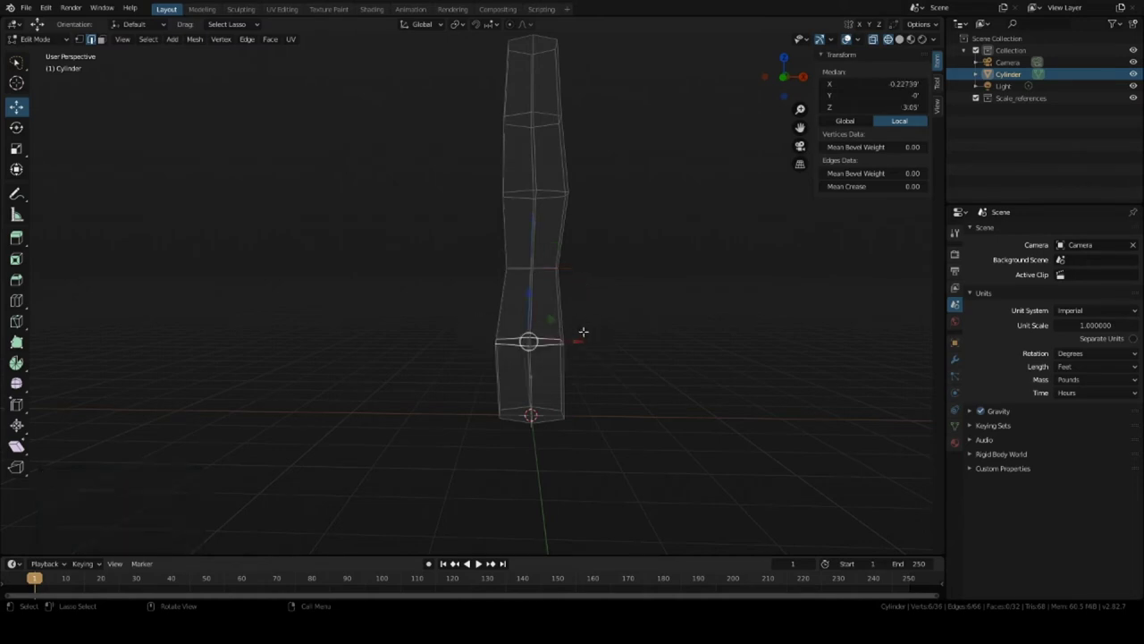
pyautogui.press('s')
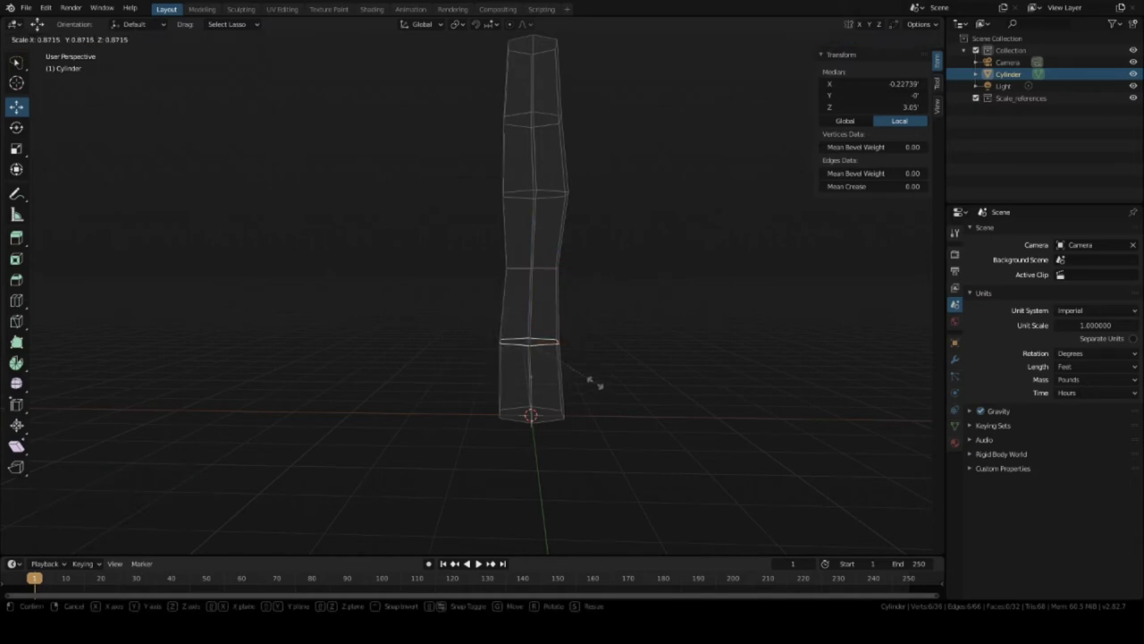
pyautogui.click(592, 383)
pyautogui.moveTo(473, 388)
pyautogui.mouseDown()
pyautogui.moveTo(520, 437)
pyautogui.moveTo(594, 440)
pyautogui.moveTo(582, 401)
pyautogui.mouseUp()
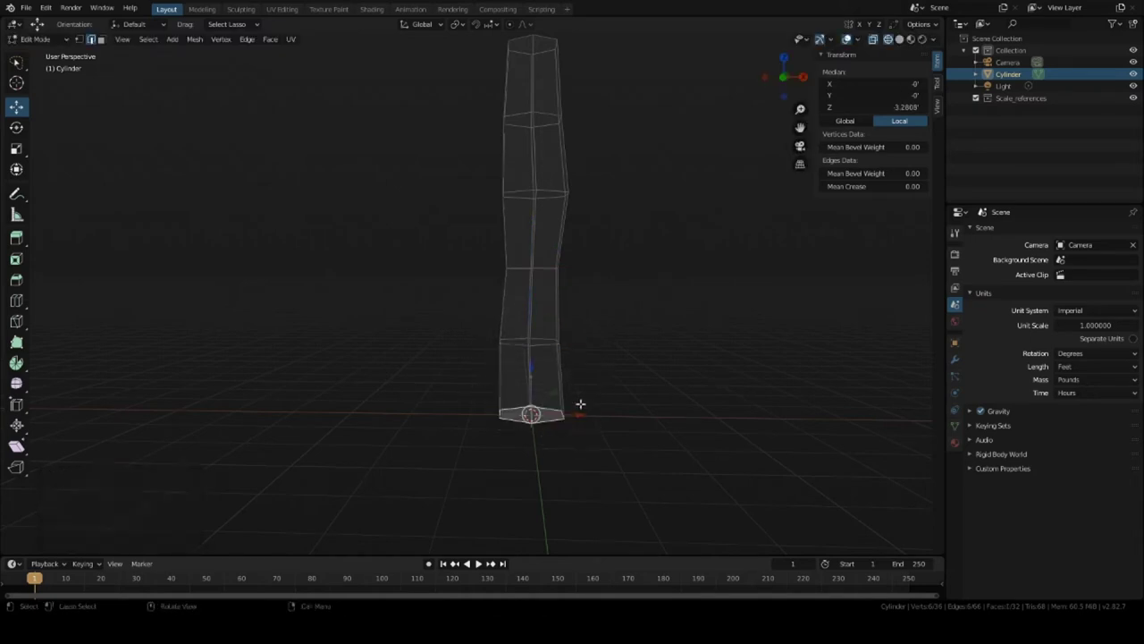
pyautogui.press('s')
pyautogui.click(578, 436)
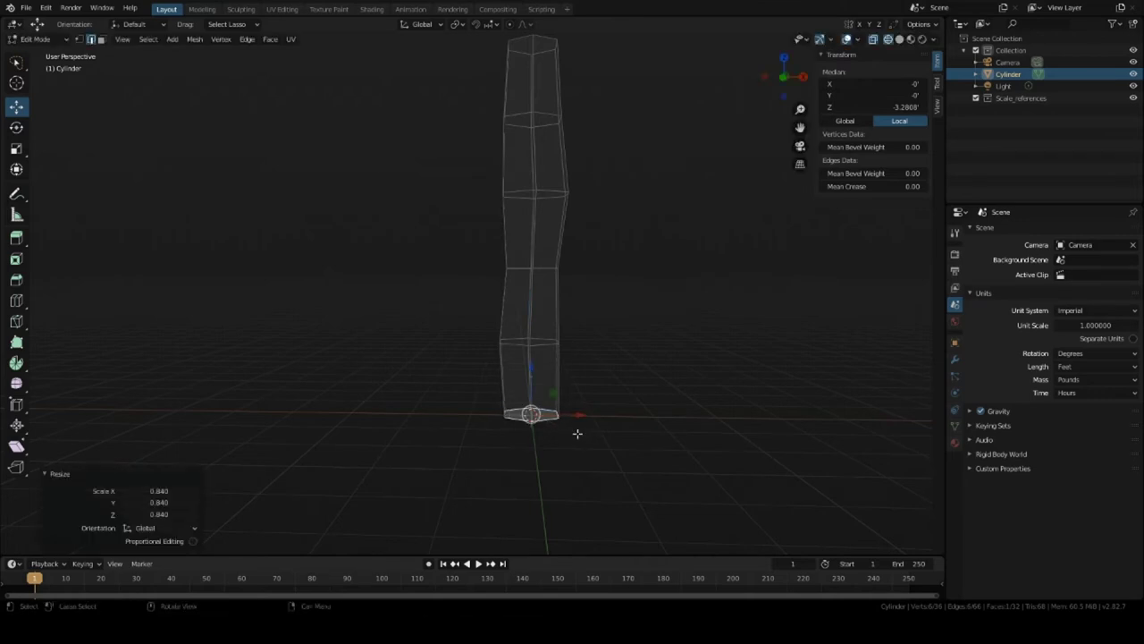
pyautogui.moveTo(578, 435); pyautogui.dragTo(595, 421, button='middle')
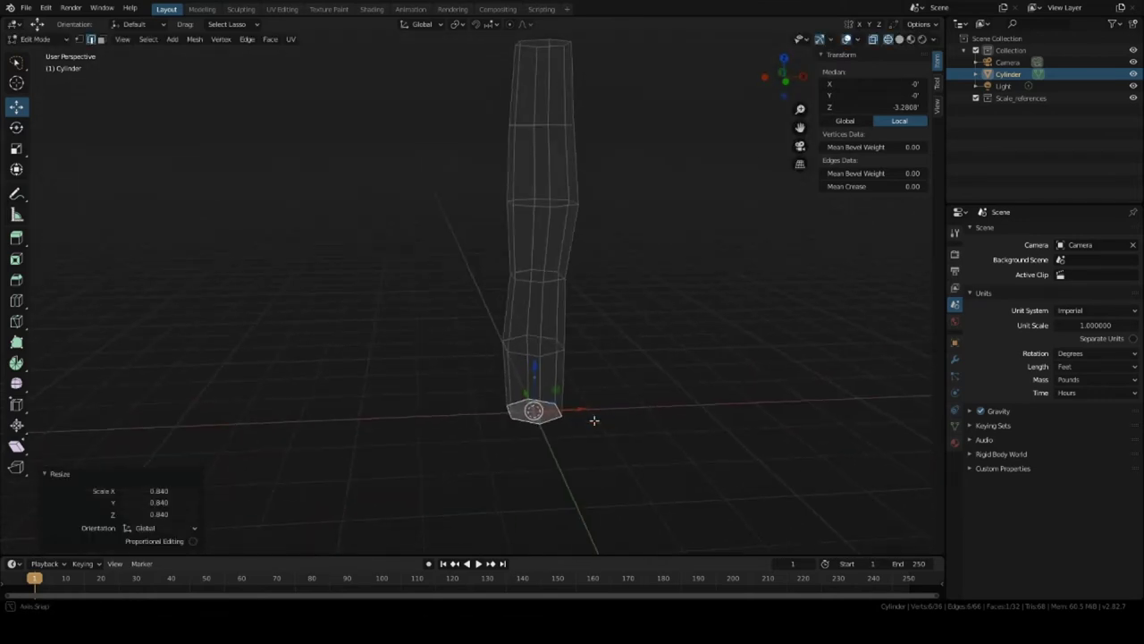
# Step: Switch to solid shading and shift an upper edge sideways along X
pyautogui.click(900, 40)
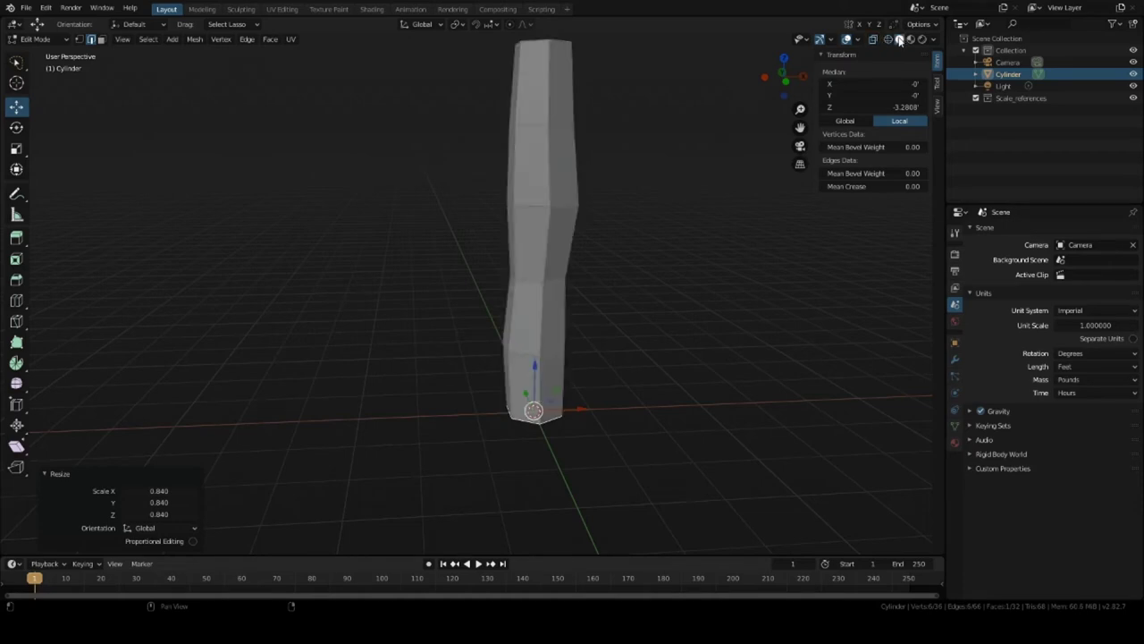
pyautogui.moveTo(582, 153)
pyautogui.mouseDown(button='middle')
pyautogui.moveTo(389, 199)
pyautogui.moveTo(348, 171)
pyautogui.moveTo(457, 150)
pyautogui.moveTo(483, 167)
pyautogui.mouseUp(button='middle')
pyautogui.scroll(2, 484, 167)
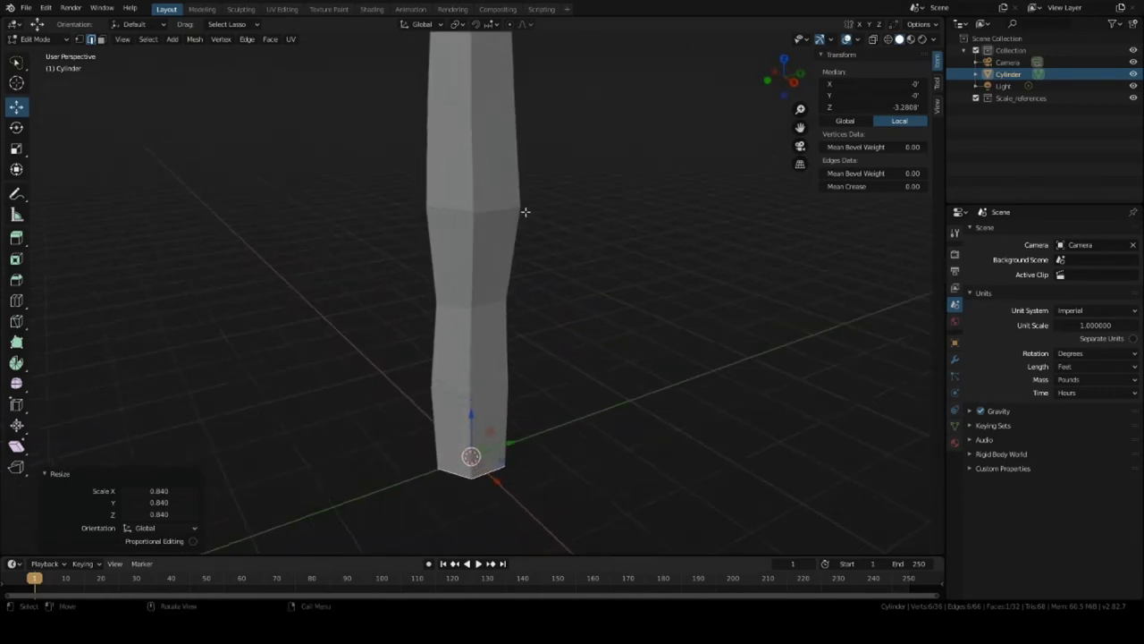
pyautogui.scroll(3, 528, 223)
pyautogui.moveTo(482, 303); pyautogui.dragTo(426, 272, button='middle')
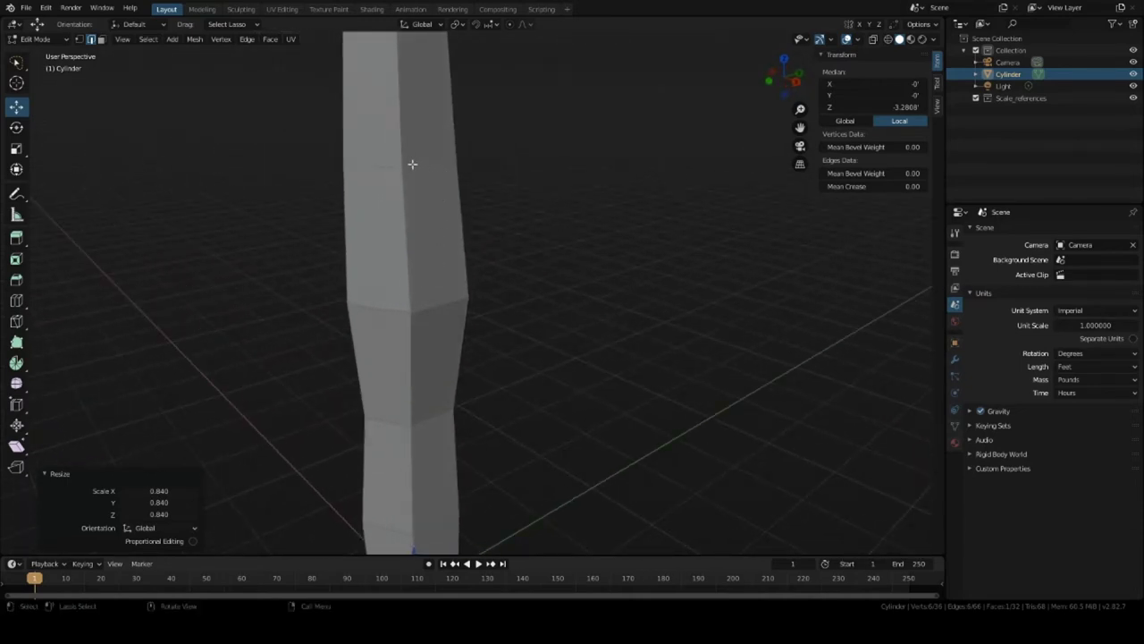
pyautogui.moveTo(381, 151)
pyautogui.mouseDown()
pyautogui.moveTo(430, 183)
pyautogui.moveTo(482, 164)
pyautogui.moveTo(458, 152)
pyautogui.mouseUp()
pyautogui.moveTo(462, 233); pyautogui.dragTo(487, 236, button='middle')
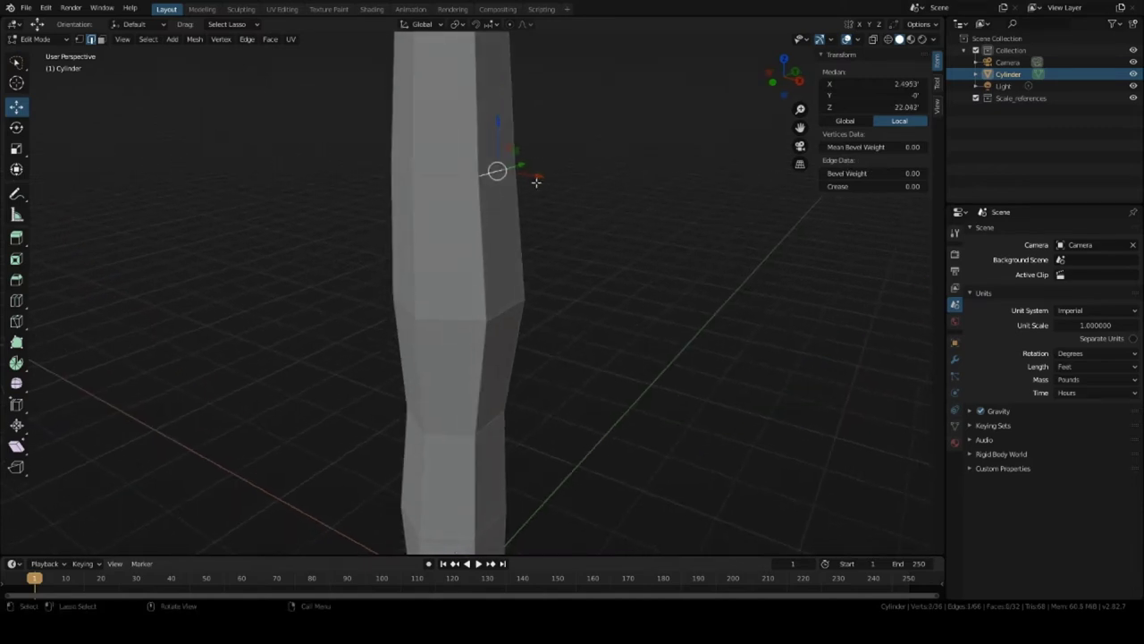
pyautogui.moveTo(536, 180); pyautogui.dragTo(524, 204)
# Step: Move two side vertices of the column along Y
pyautogui.moveTo(515, 293); pyautogui.dragTo(445, 287, button='middle')
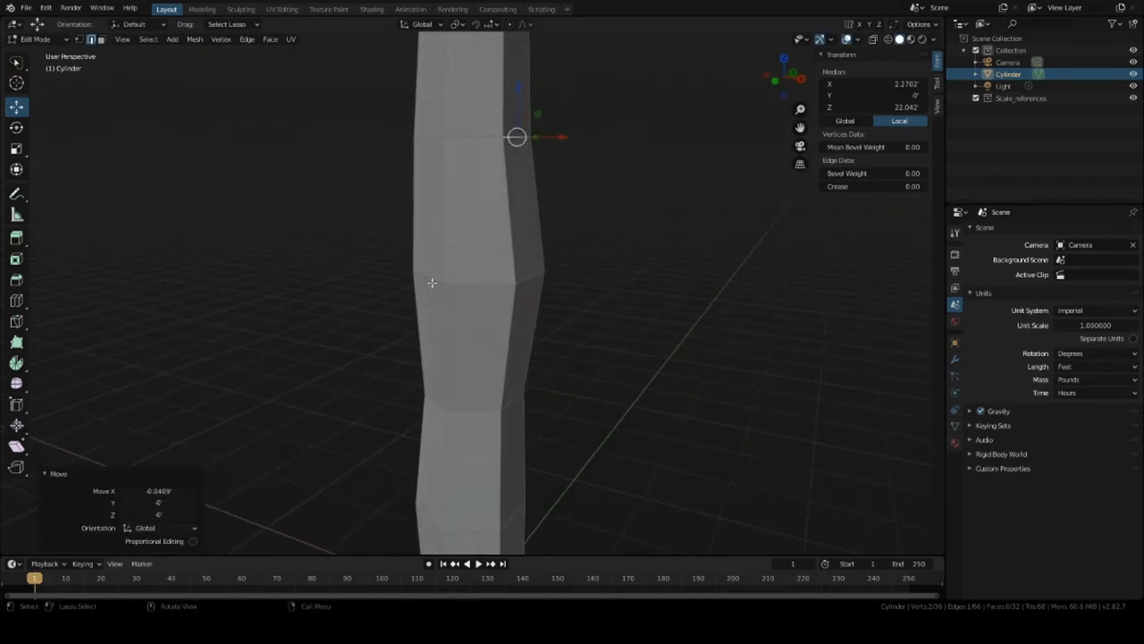
pyautogui.click(432, 283)
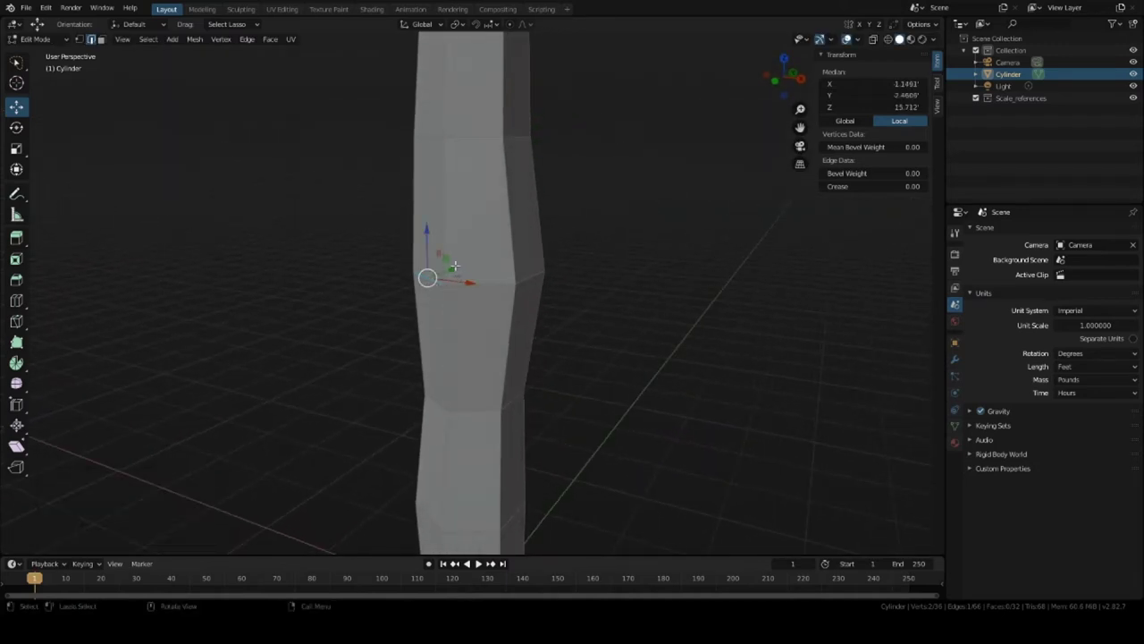
pyautogui.moveTo(449, 270); pyautogui.dragTo(459, 267)
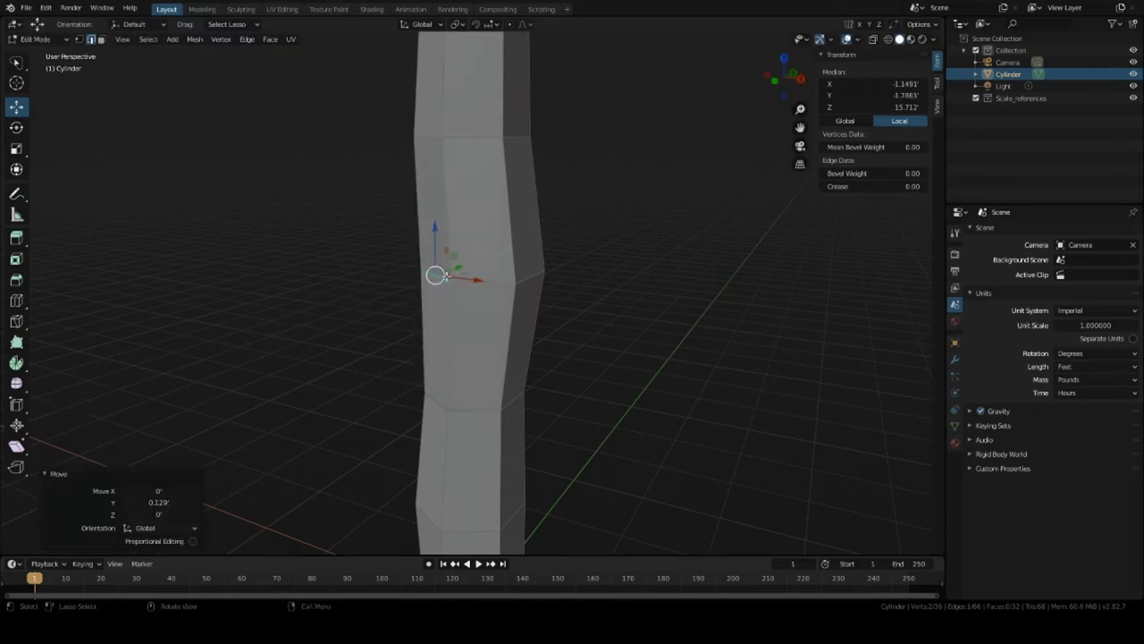
pyautogui.moveTo(460, 267); pyautogui.dragTo(403, 265, button='middle')
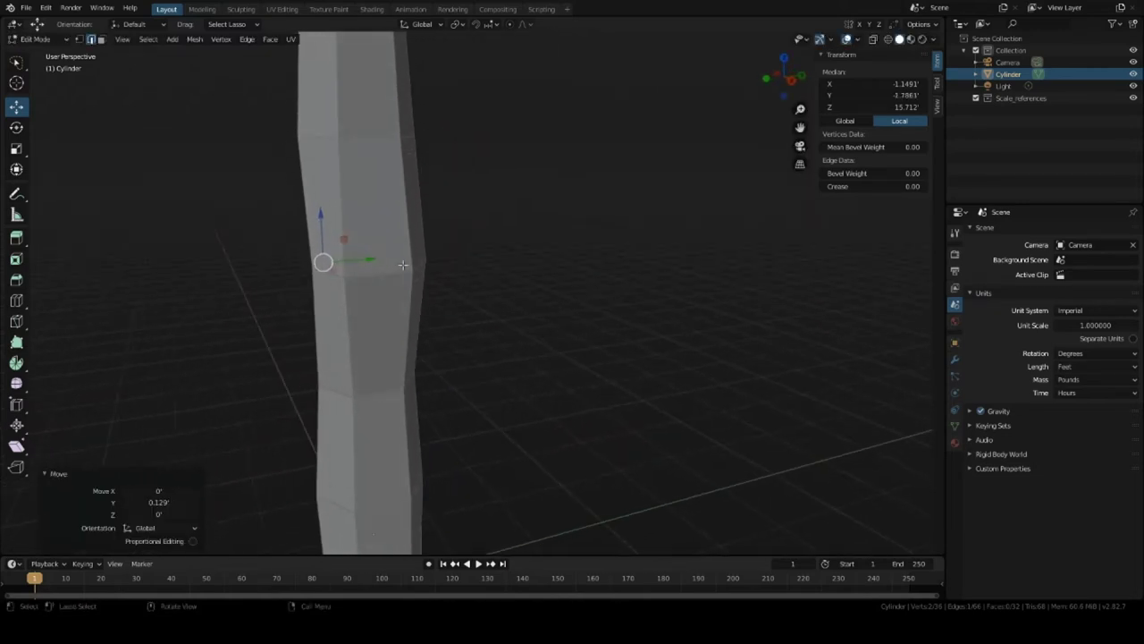
pyautogui.click(420, 267)
pyautogui.moveTo(460, 258); pyautogui.dragTo(445, 259)
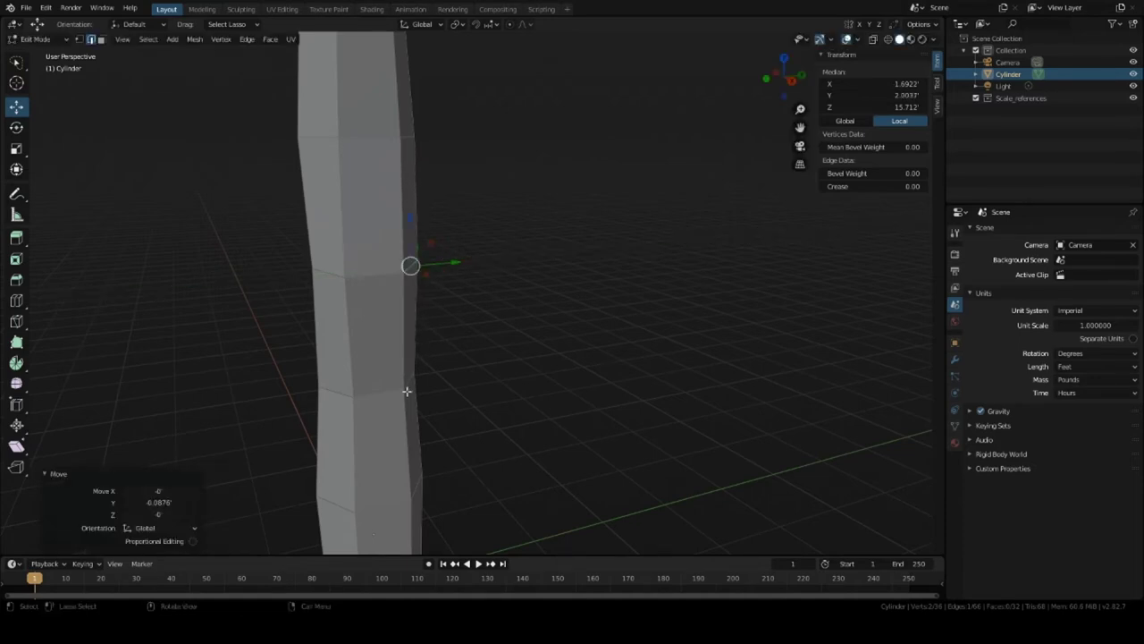
# Step: Push side vertices of the column outward along X
pyautogui.click(375, 392)
pyautogui.moveTo(378, 396); pyautogui.dragTo(462, 388, button='middle')
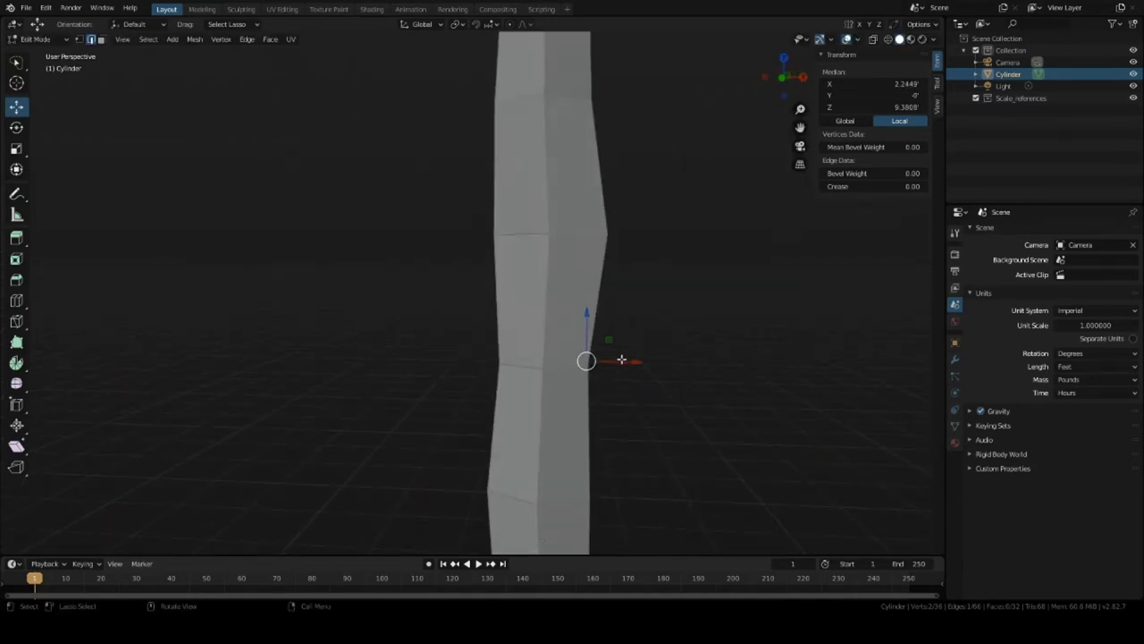
pyautogui.moveTo(623, 361); pyautogui.dragTo(617, 359)
pyautogui.moveTo(586, 322); pyautogui.dragTo(555, 276, button='middle')
pyautogui.click(555, 276)
pyautogui.press('g')
pyautogui.press('x')
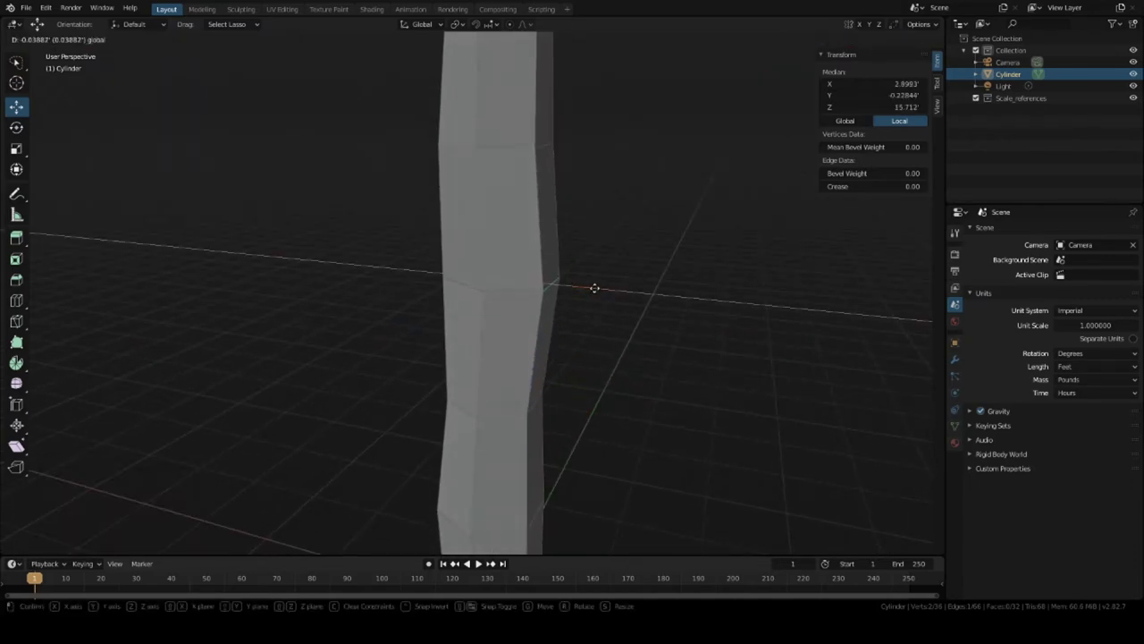
pyautogui.click(593, 287)
# Step: Move a vertex on the column's lower-left edge along X
pyautogui.scroll(-5, 590, 288)
pyautogui.moveTo(590, 288)
pyautogui.mouseDown(button='middle')
pyautogui.moveTo(616, 292)
pyautogui.moveTo(588, 289)
pyautogui.mouseUp(button='middle')
pyautogui.scroll(5, 588, 289)
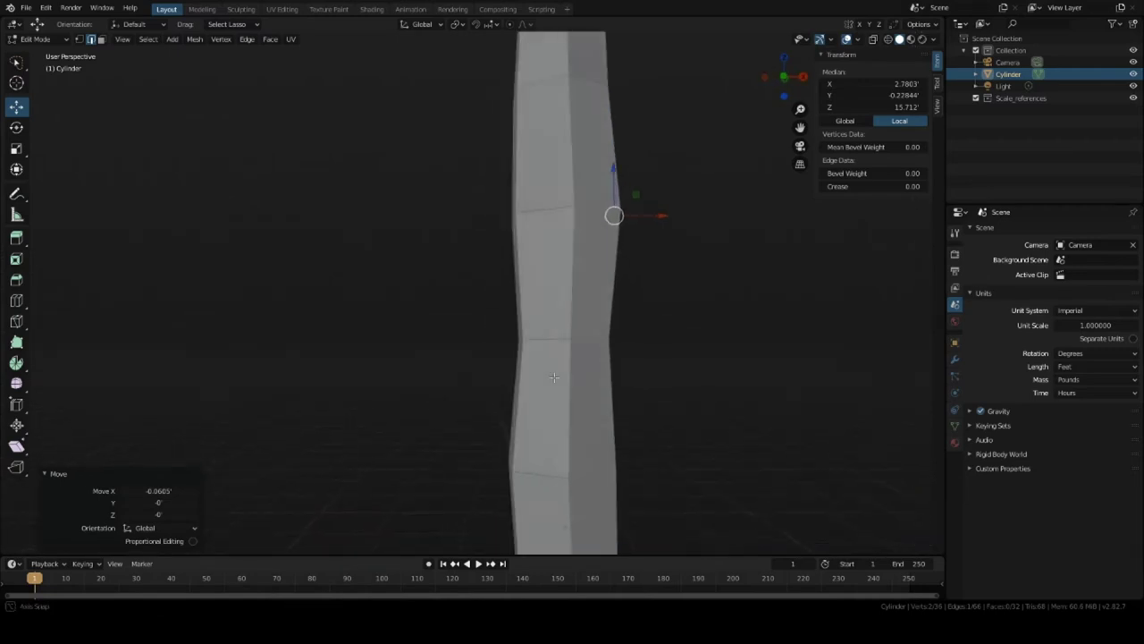
pyautogui.click(558, 445)
pyautogui.moveTo(572, 447); pyautogui.dragTo(583, 463, button='middle')
pyautogui.press('g')
pyautogui.press('x')
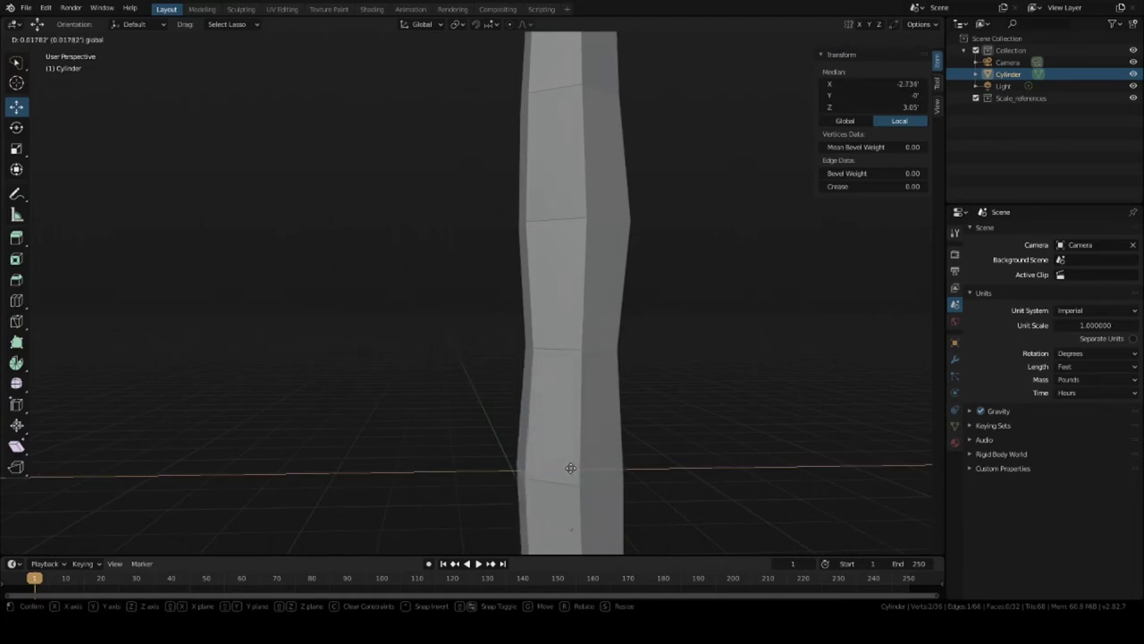
pyautogui.click(570, 467)
pyautogui.moveTo(570, 468); pyautogui.dragTo(553, 422, button='middle')
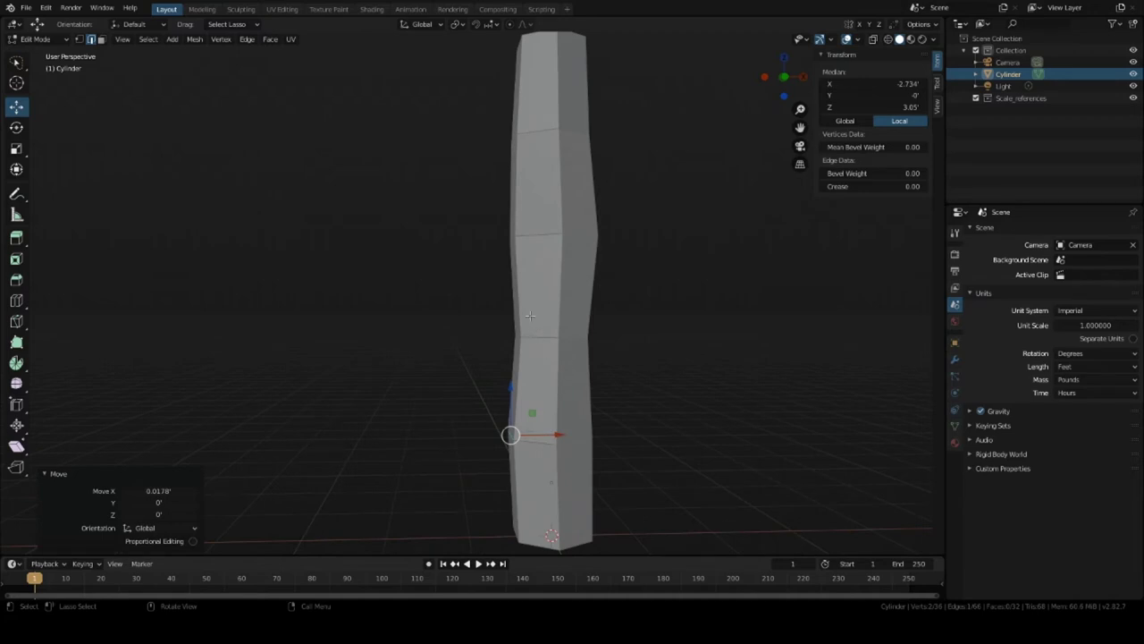
# Step: Add a loop cut across the middle of the column
pyautogui.hotkey('ctrl', 'r')
pyautogui.click(519, 289)
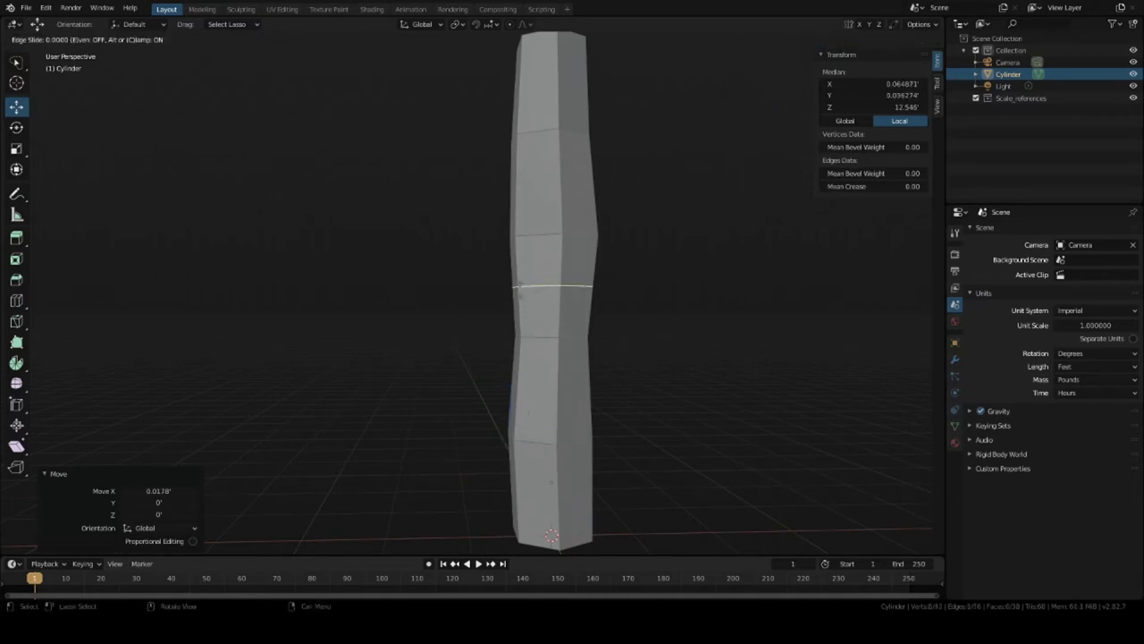
pyautogui.click(523, 304)
pyautogui.moveTo(523, 304); pyautogui.dragTo(556, 321, button='middle')
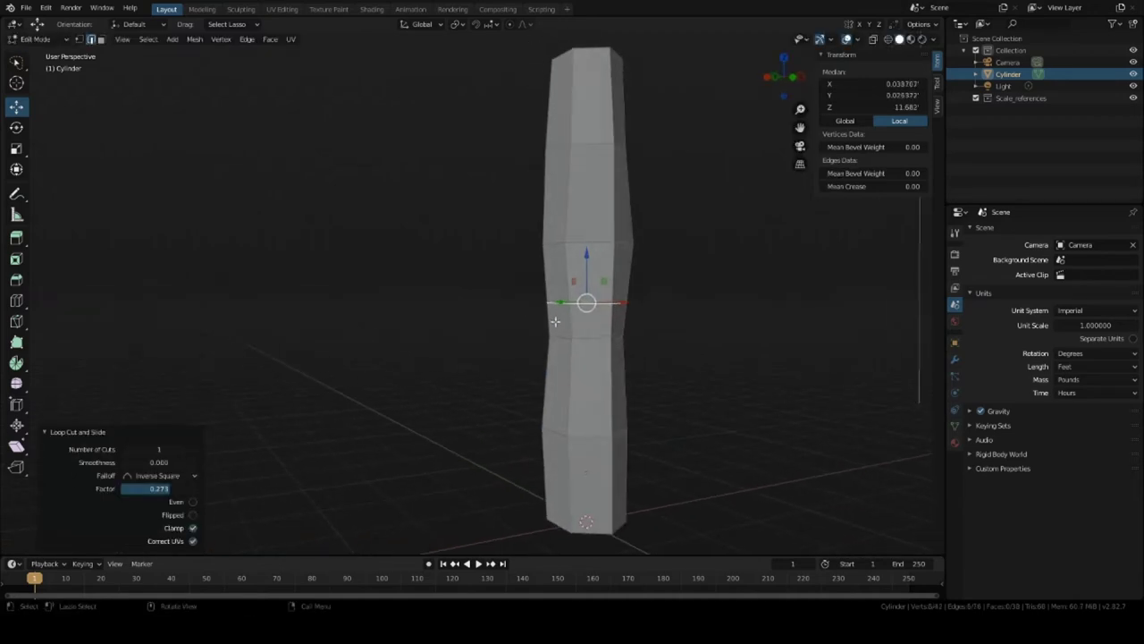
# Step: Move a middle-section face -0.0451 along X
pyautogui.click(101, 39)
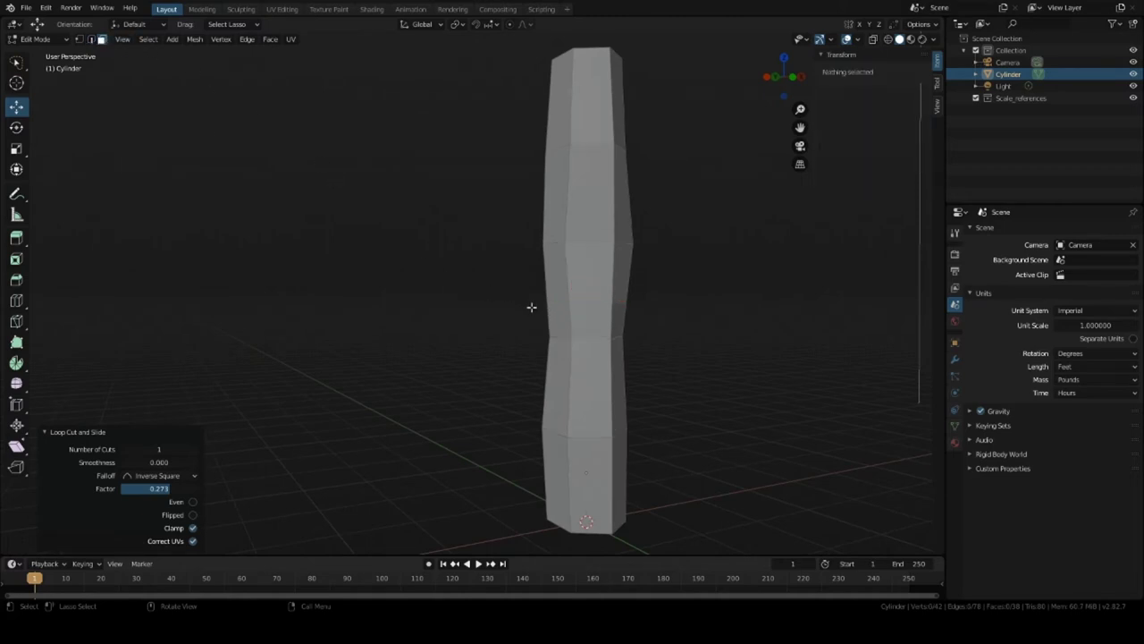
pyautogui.click(557, 320)
pyautogui.press('g')
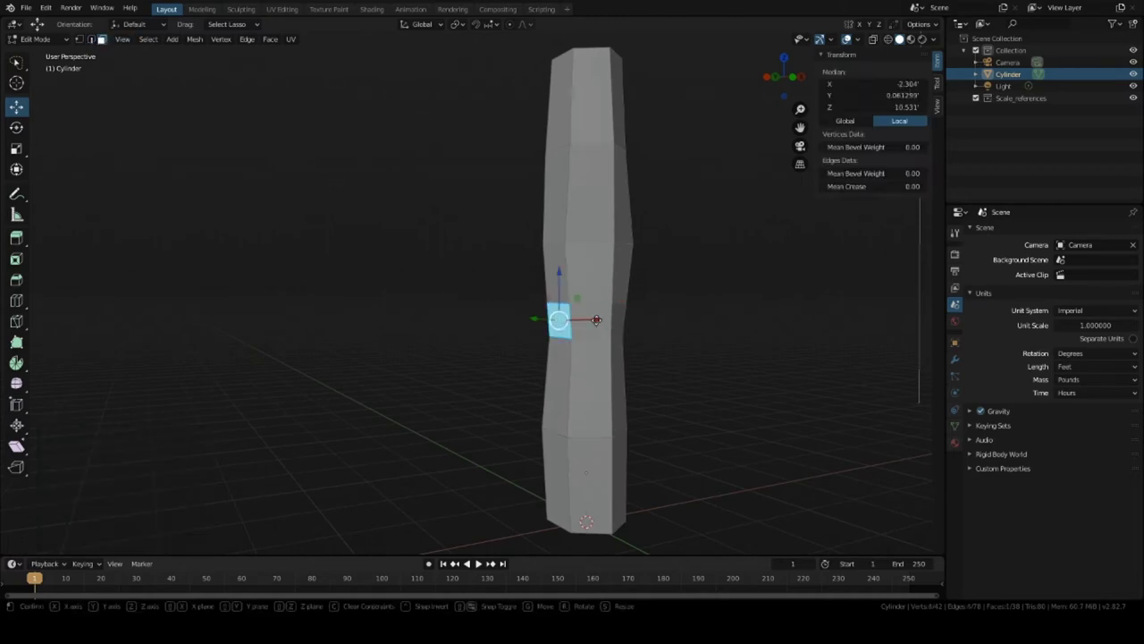
pyautogui.press('x')
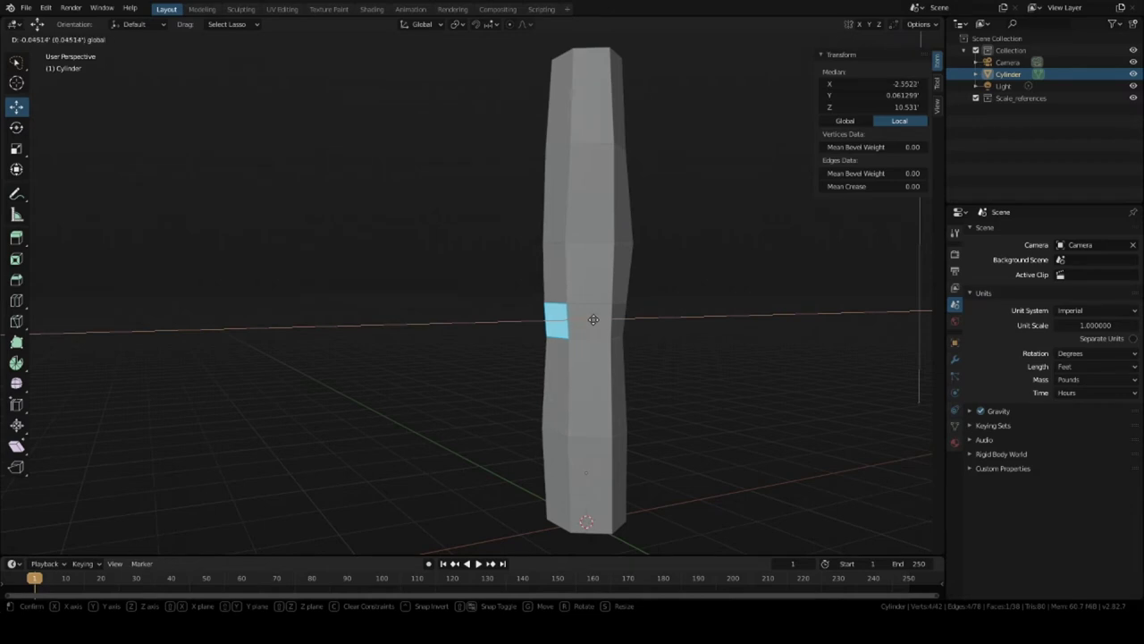
pyautogui.click(593, 319)
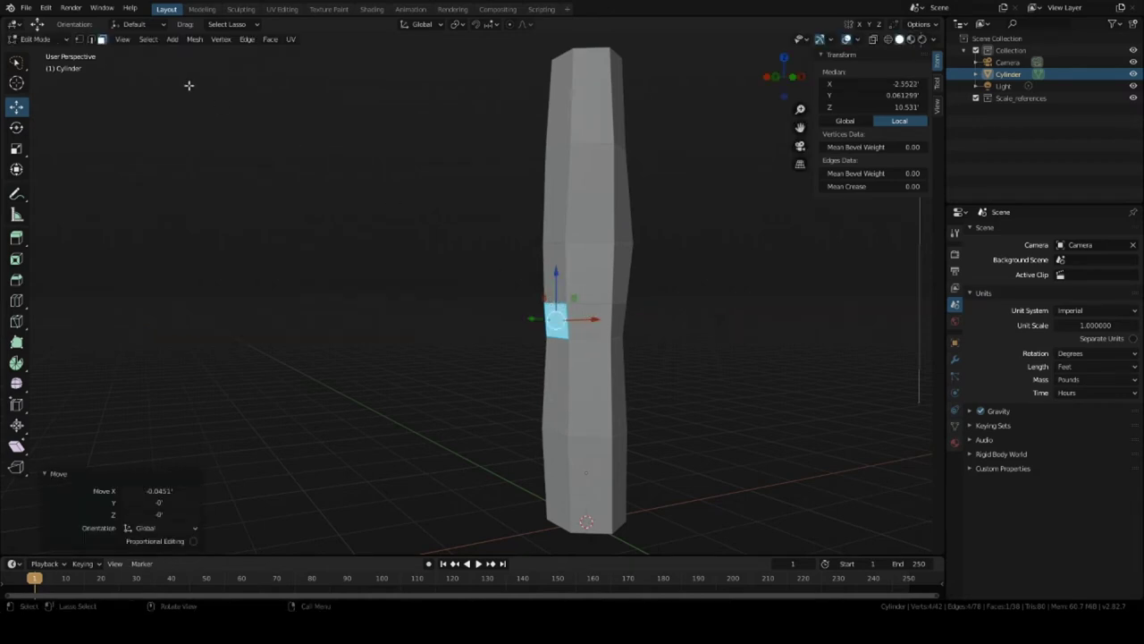
# Step: Shift a vertical edge of that face 0.0542 along X
pyautogui.press('2')
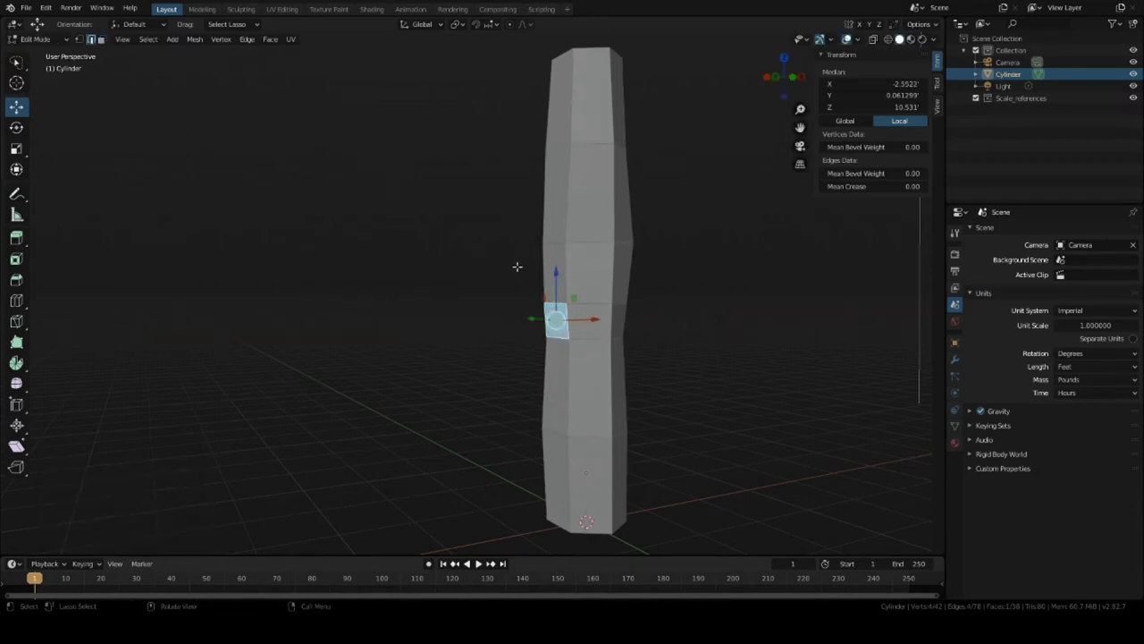
pyautogui.click(548, 301)
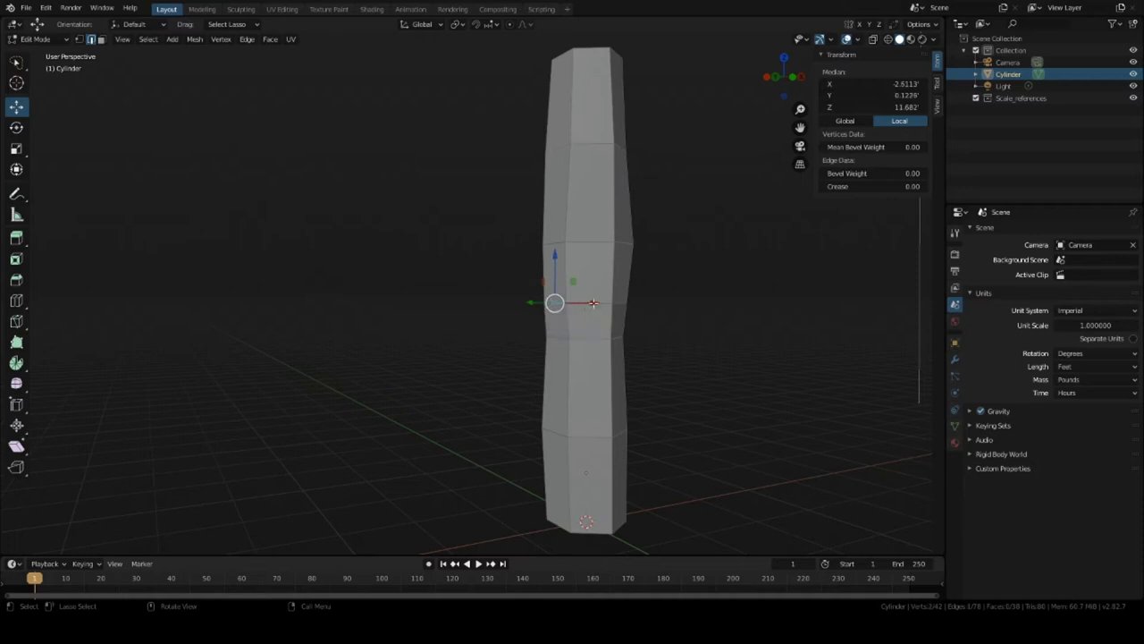
pyautogui.moveTo(592, 303); pyautogui.dragTo(599, 303)
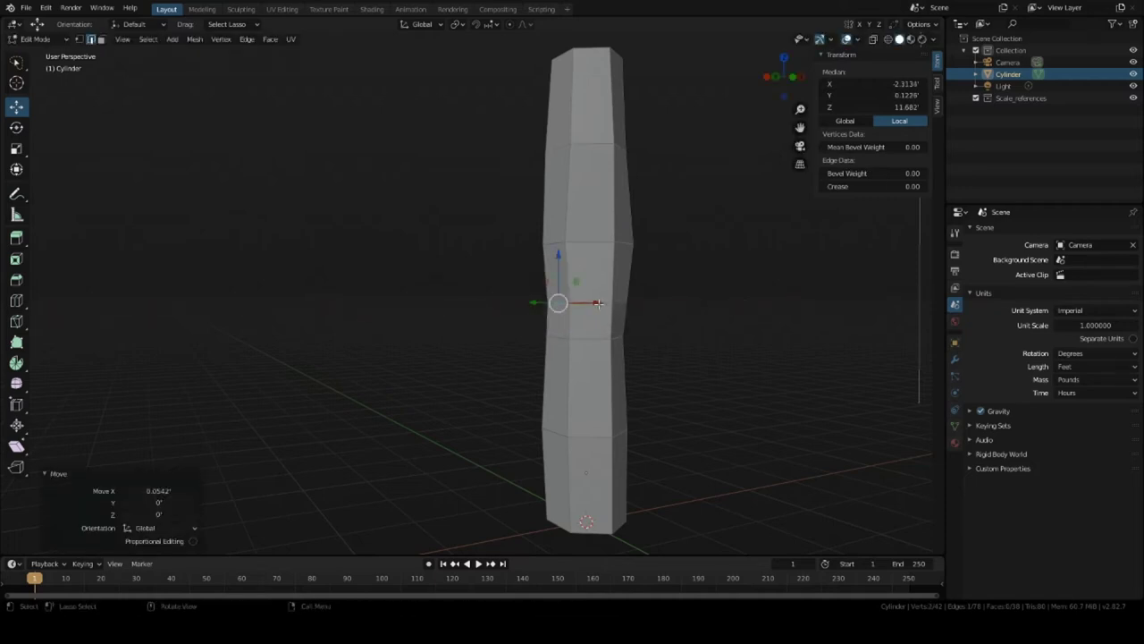
pyautogui.moveTo(557, 308); pyautogui.dragTo(634, 327, button='middle')
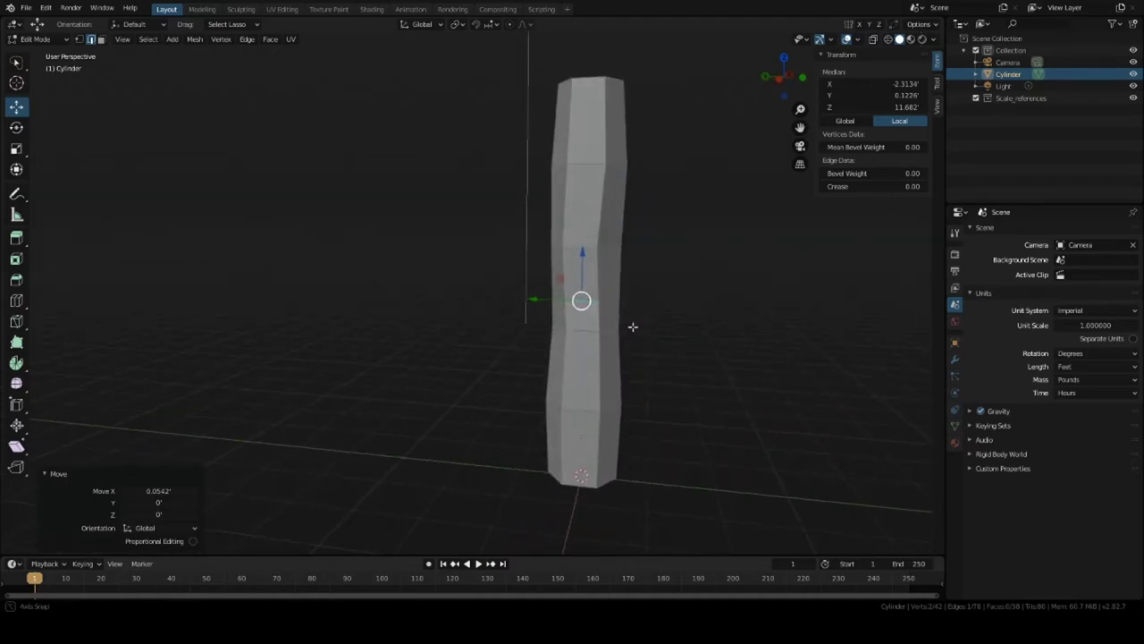
pyautogui.scroll(5, 623, 301)
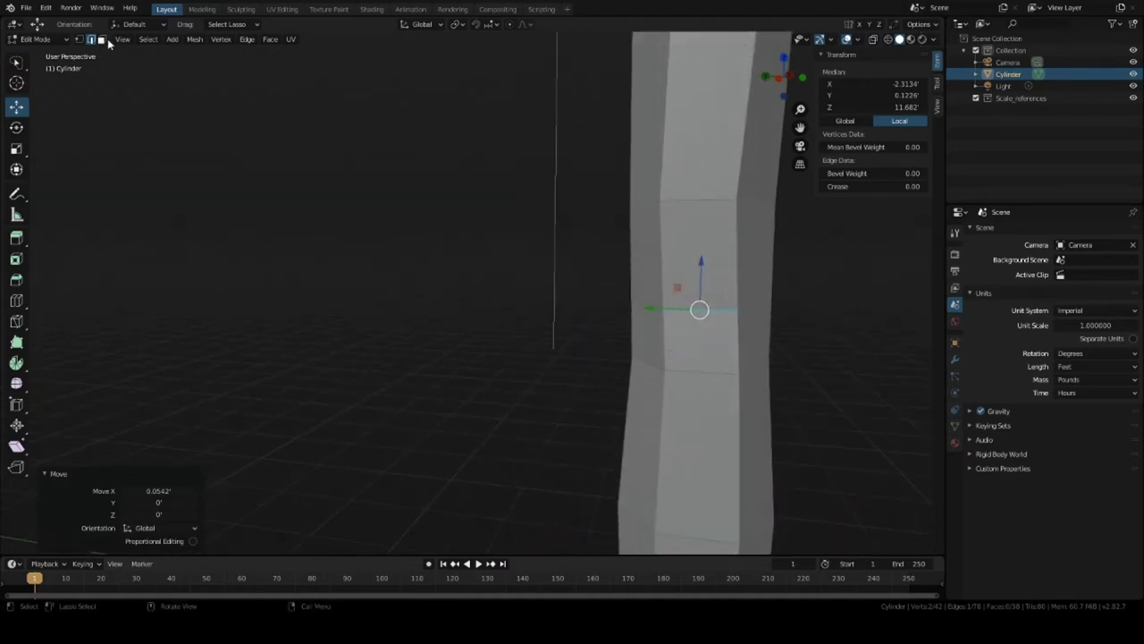
# Step: Scale a middle face of the column to 0.816 and undo a stray upward move
pyautogui.click(101, 40)
pyautogui.click(695, 321)
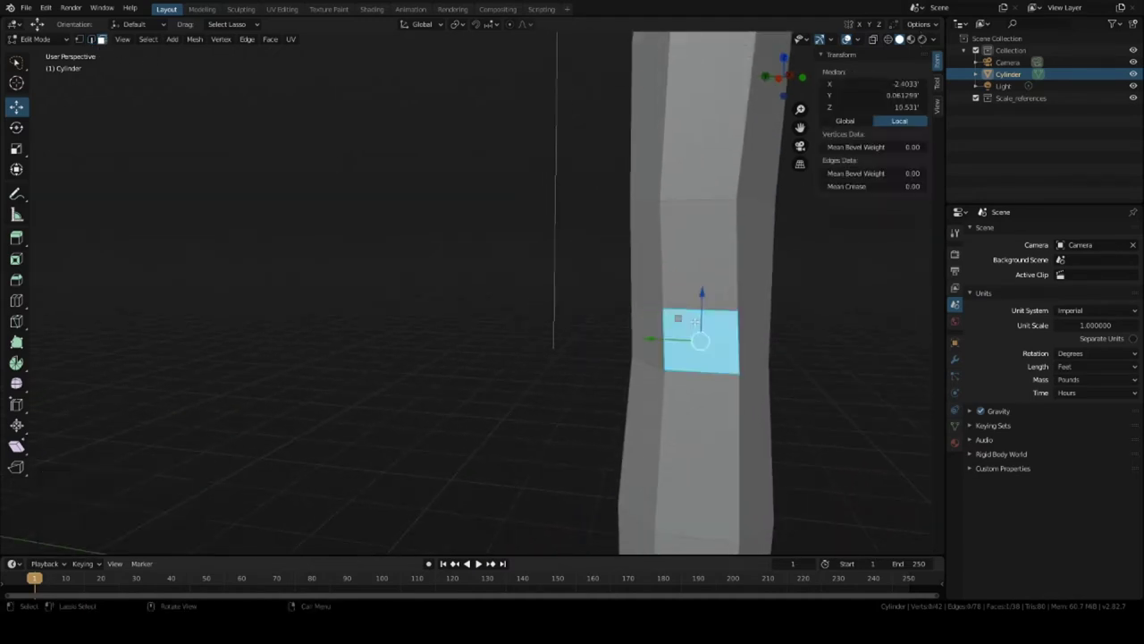
pyautogui.press('s')
pyautogui.click(747, 357)
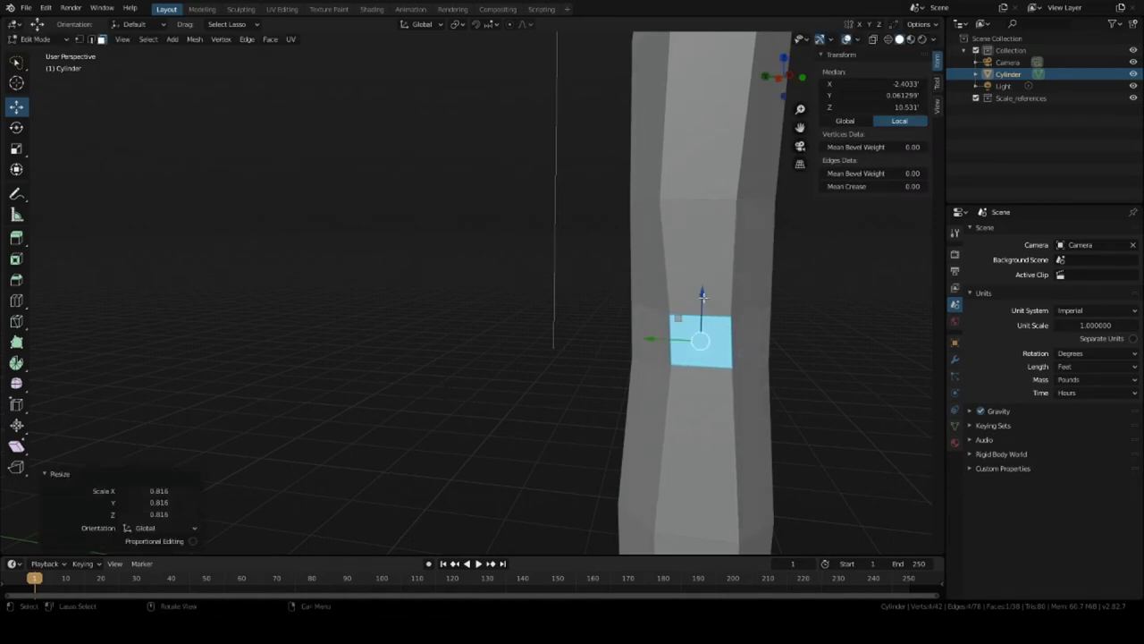
pyautogui.moveTo(702, 295)
pyautogui.mouseDown()
pyautogui.moveTo(701, 270)
pyautogui.moveTo(706, 291)
pyautogui.mouseUp()
pyautogui.rightClick(714, 293)
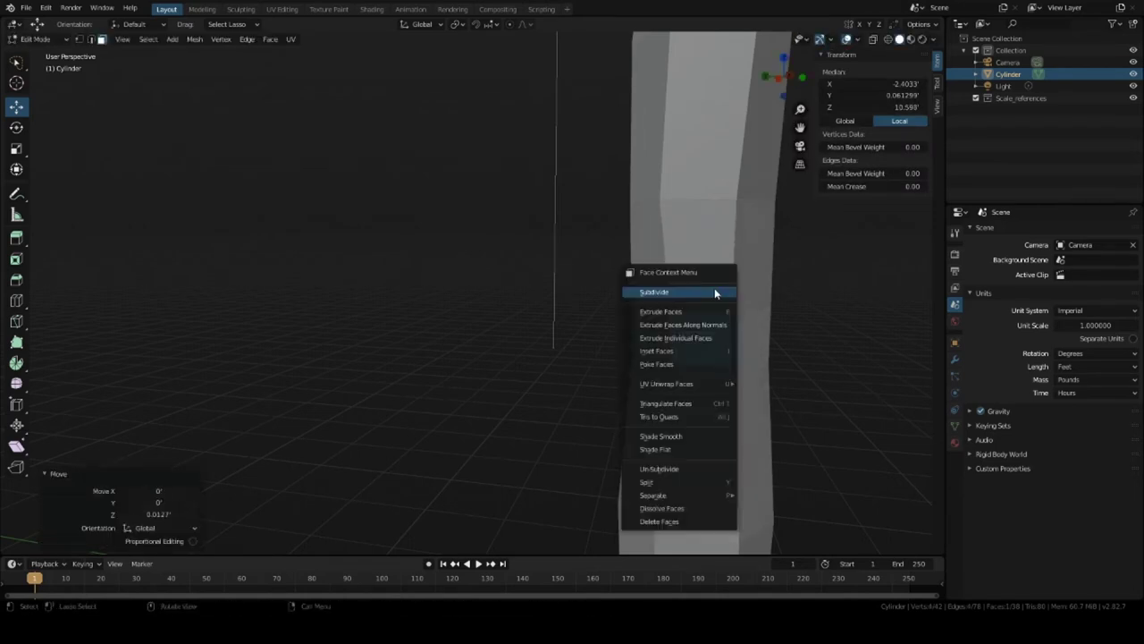
pyautogui.press('Escape')
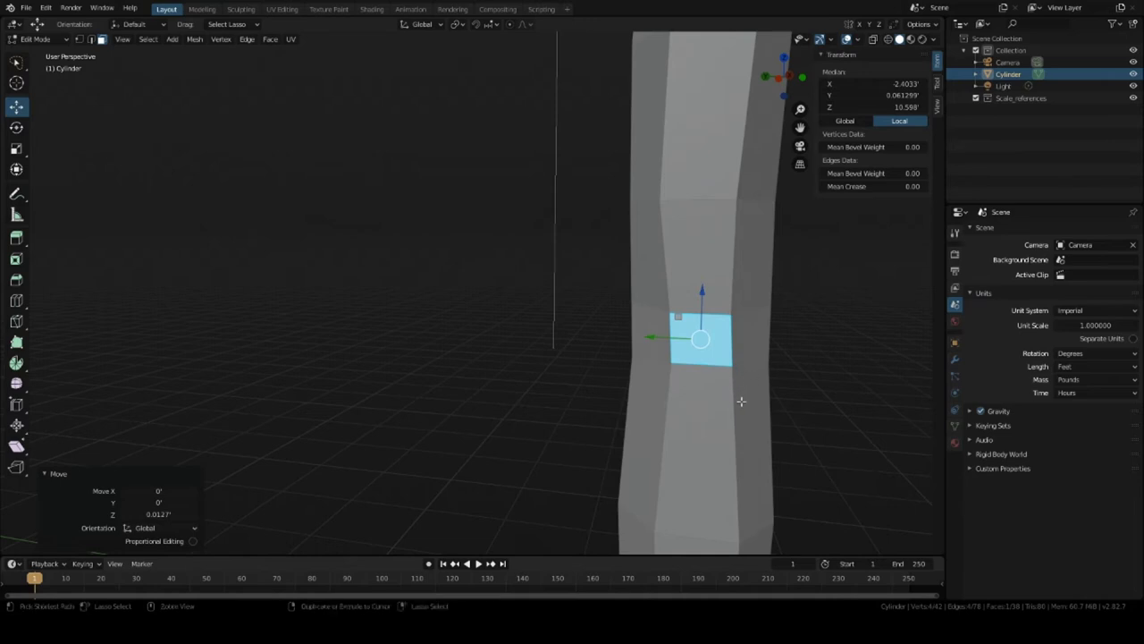
pyautogui.hotkey('ctrl', 'z')
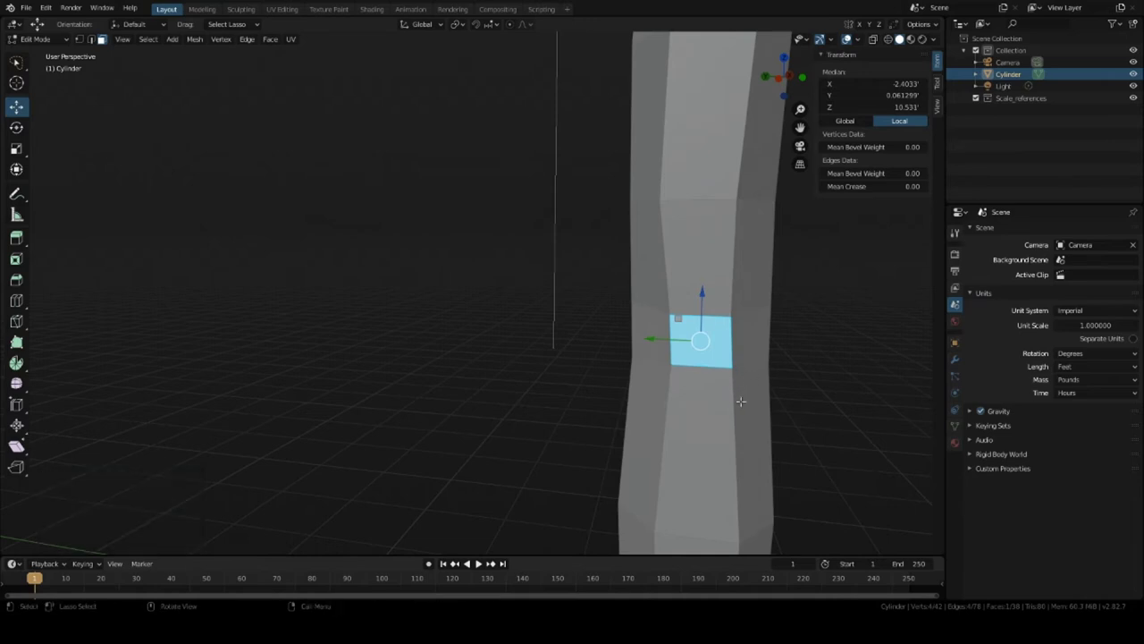
# Step: Stretch the face 3.417 along Z and shift it slightly outward
pyautogui.press('s')
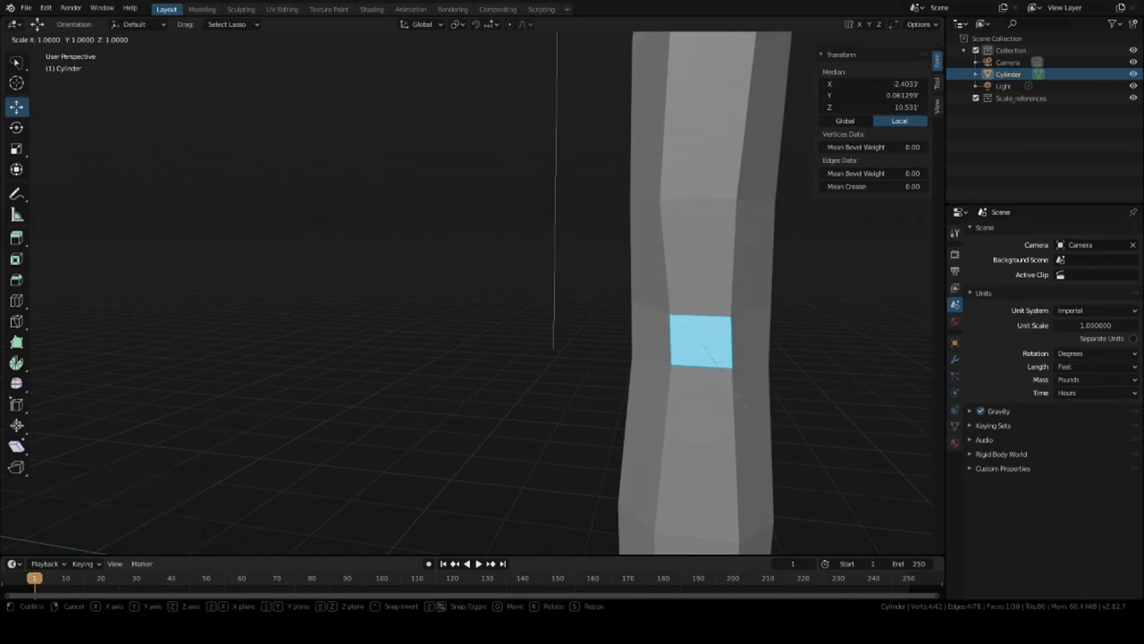
pyautogui.press('z')
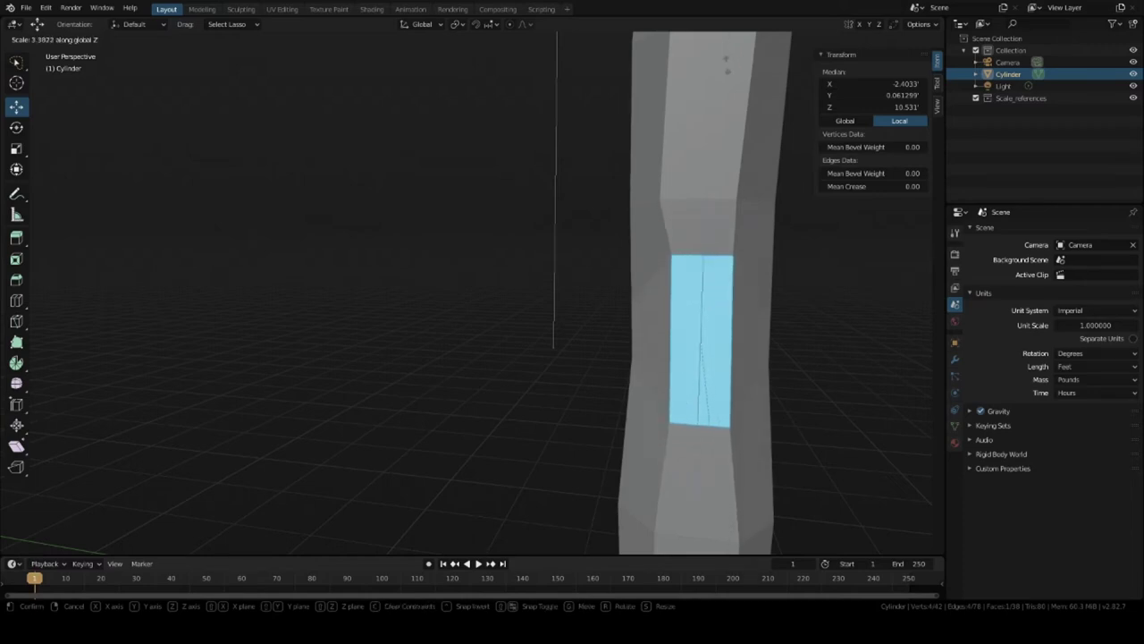
pyautogui.click(727, 65)
pyautogui.moveTo(734, 255); pyautogui.dragTo(602, 239, button='middle')
pyautogui.press('g')
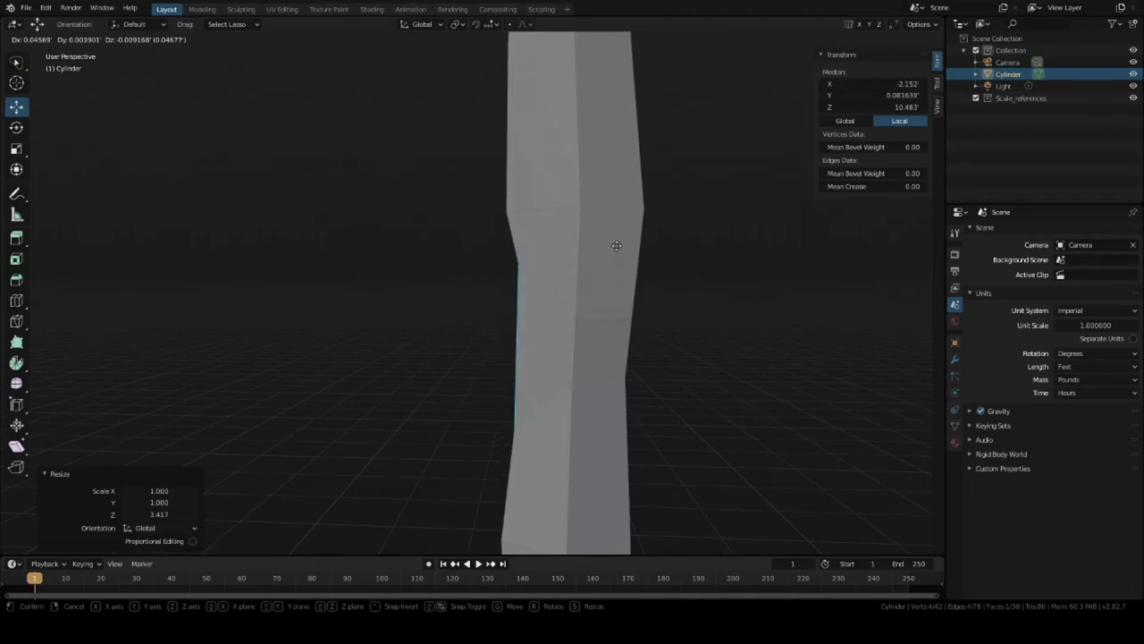
pyautogui.click(615, 246)
pyautogui.moveTo(613, 245); pyautogui.dragTo(471, 246, button='middle')
pyautogui.scroll(-3, 642, 247)
# Step: Narrow a side face to 0.672 along Y and push it -0.107 along X
pyautogui.click(483, 242)
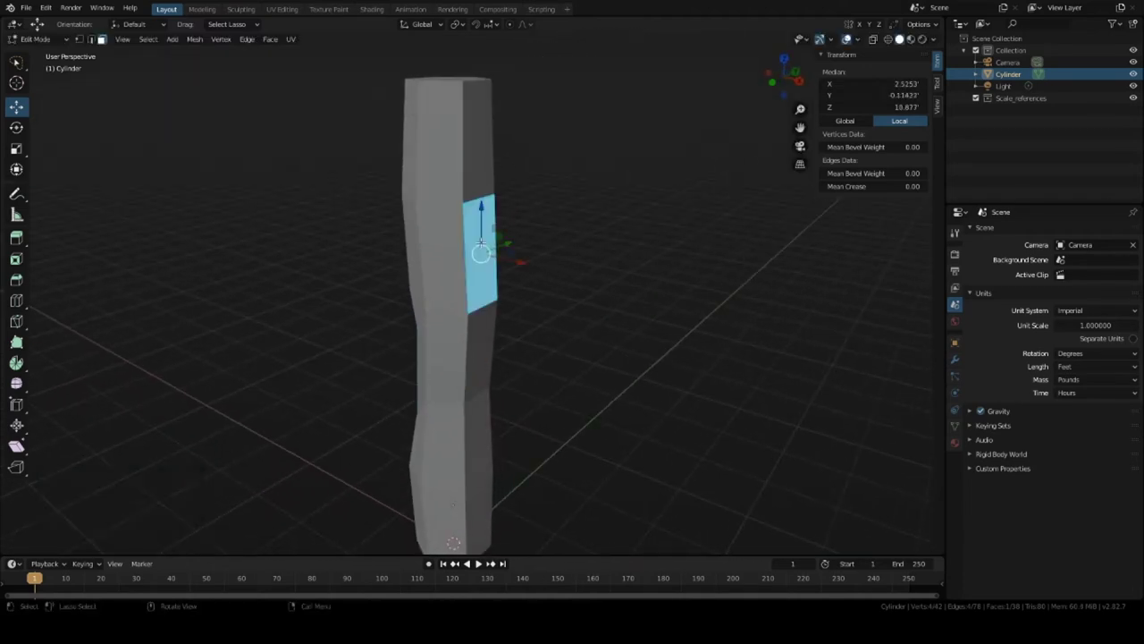
pyautogui.moveTo(560, 325); pyautogui.dragTo(505, 305, button='middle')
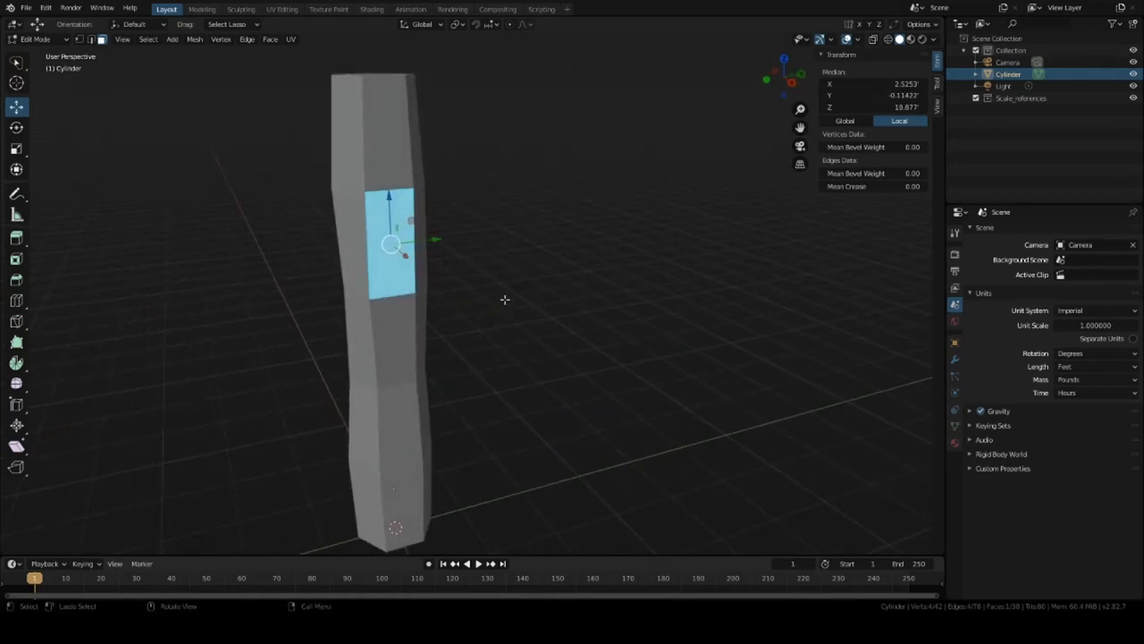
pyautogui.press('s')
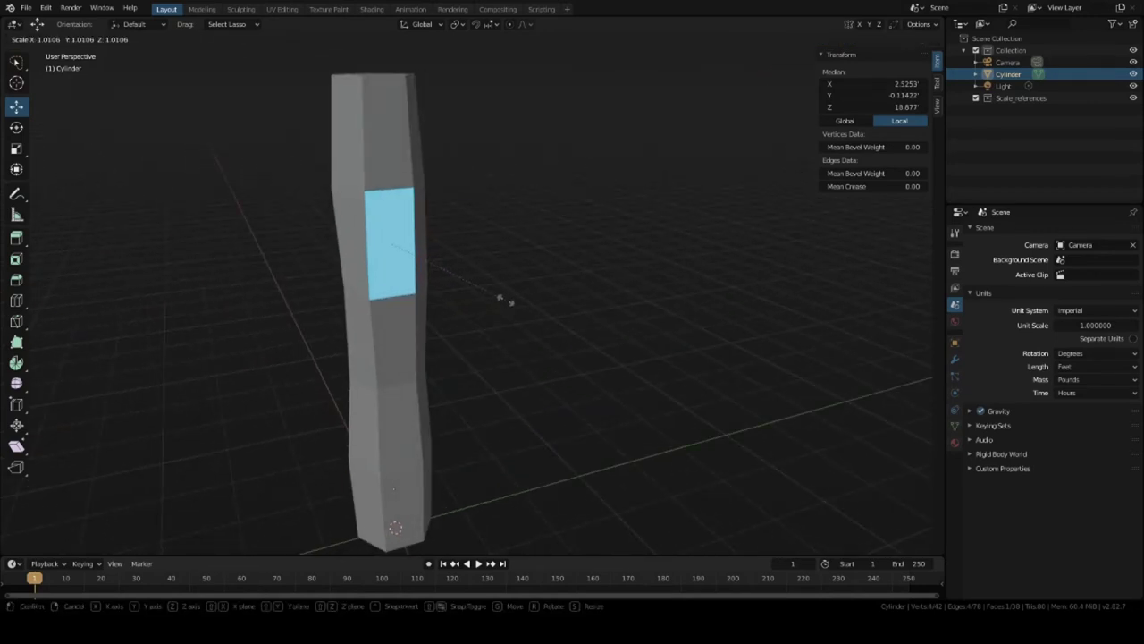
pyautogui.press('y')
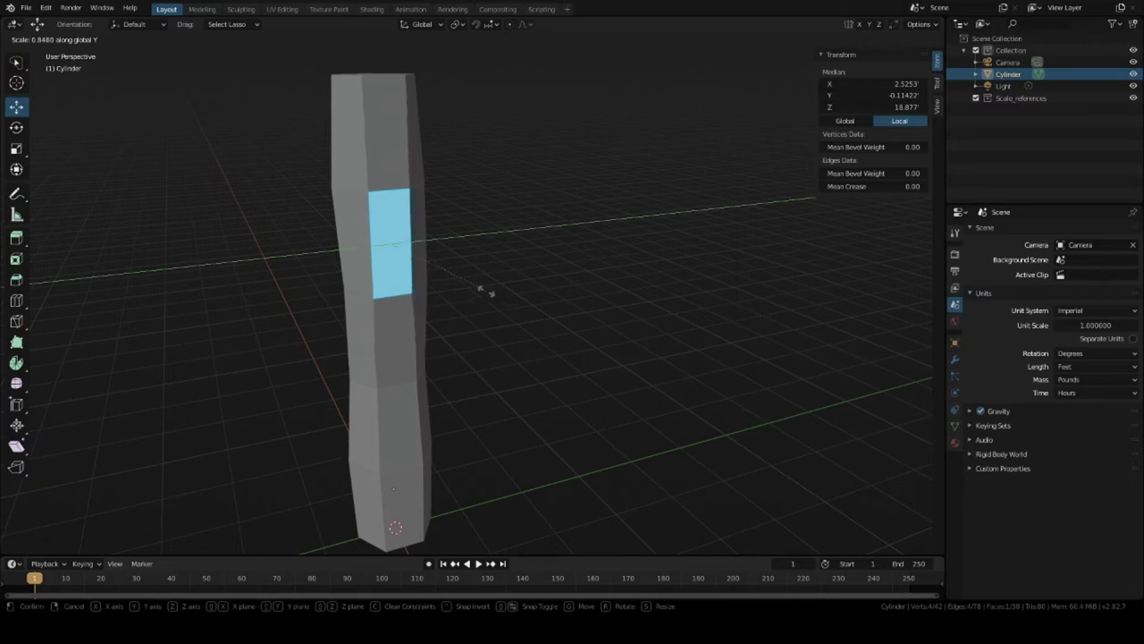
pyautogui.click(465, 278)
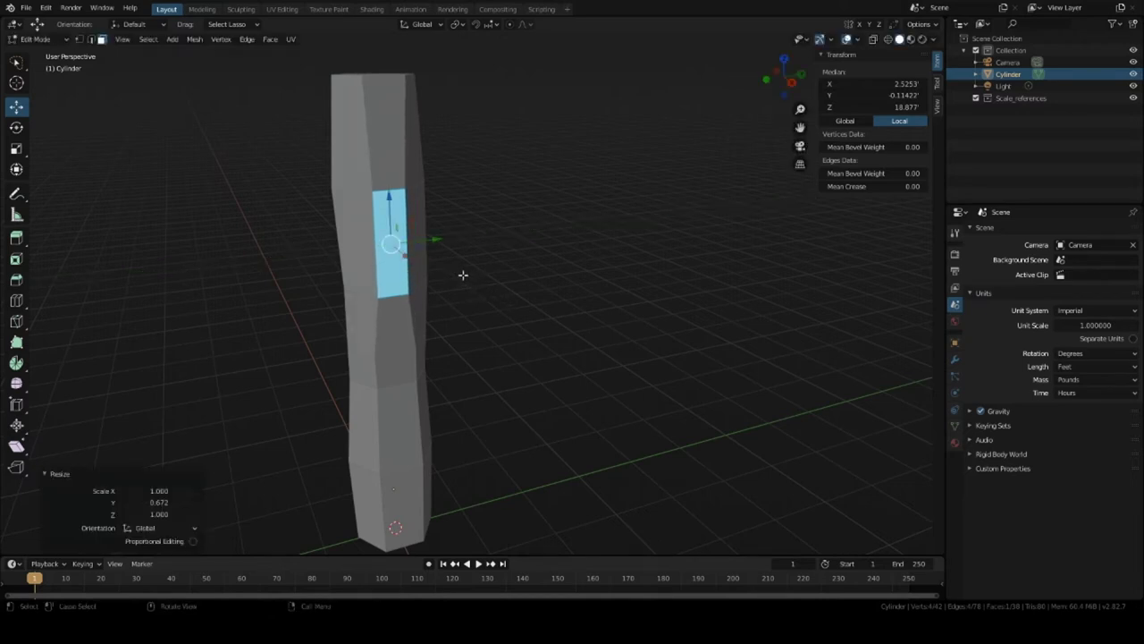
pyautogui.moveTo(463, 274); pyautogui.dragTo(486, 276, button='middle')
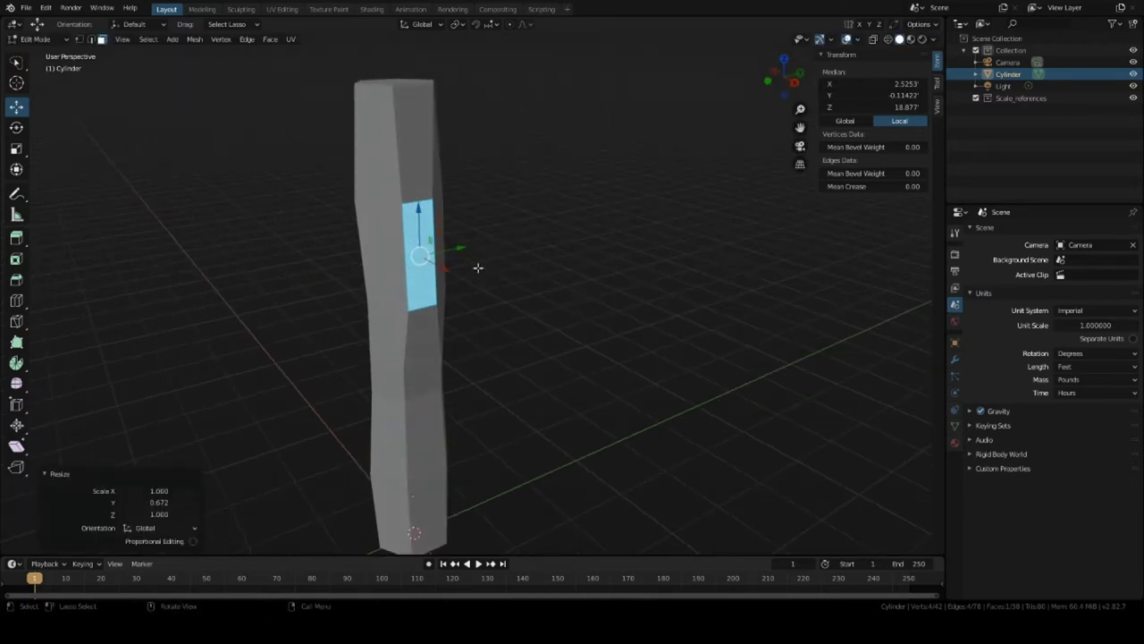
pyautogui.press('g')
pyautogui.press('x')
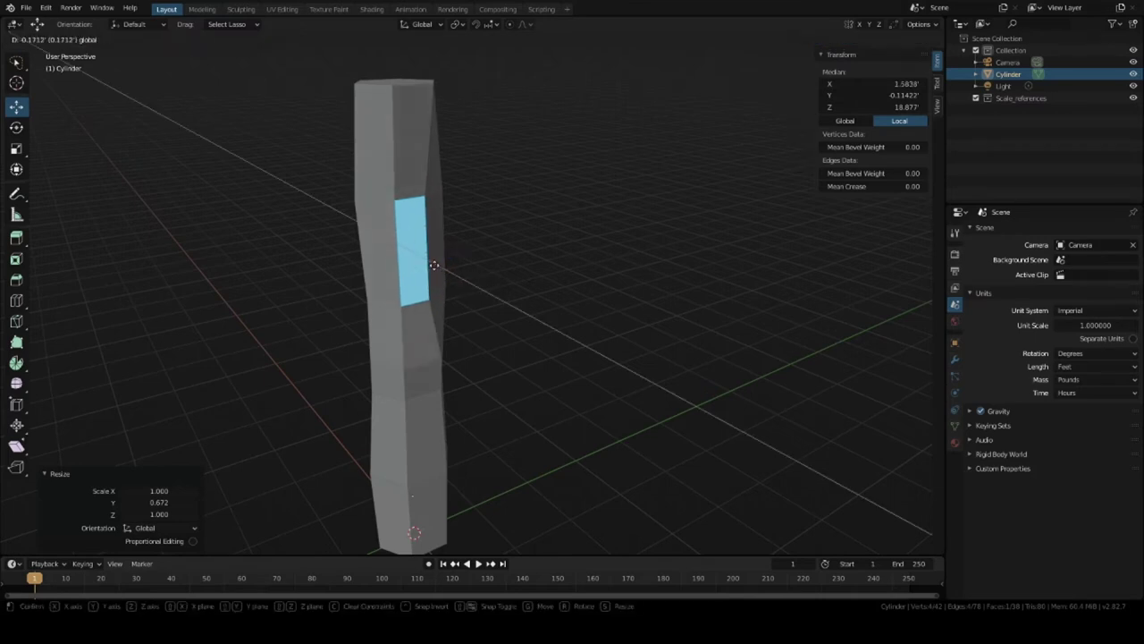
pyautogui.click(437, 267)
pyautogui.moveTo(437, 267); pyautogui.dragTo(542, 301, button='middle')
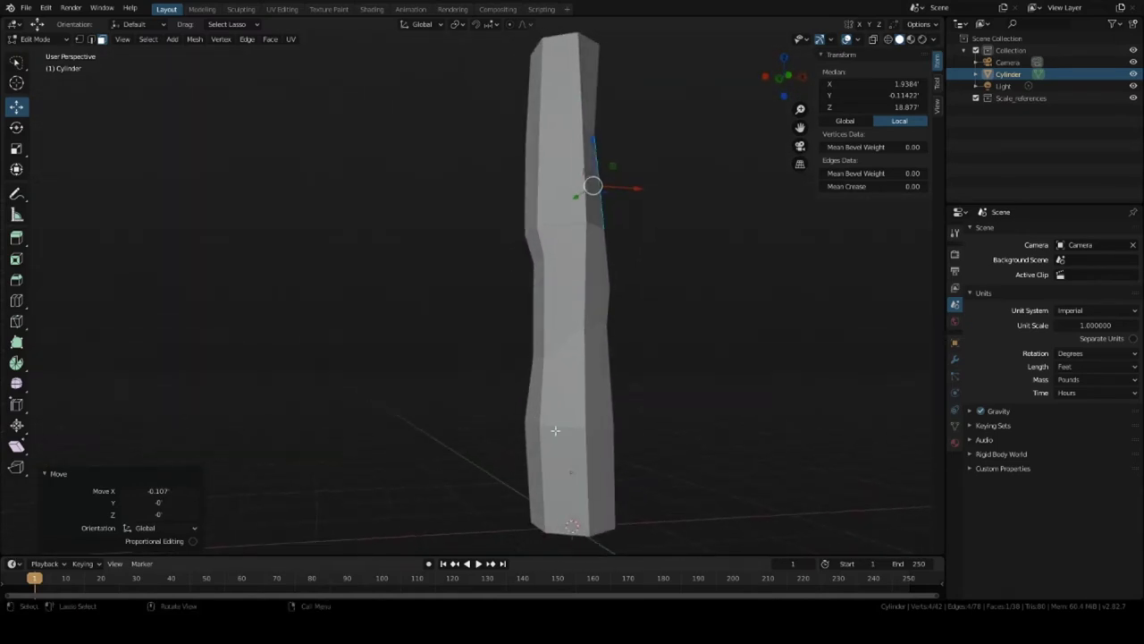
# Step: Narrow a lower face to 0.740 along Y and push it -0.057 along X
pyautogui.moveTo(555, 431); pyautogui.dragTo(501, 414, button='middle')
pyautogui.click(512, 397)
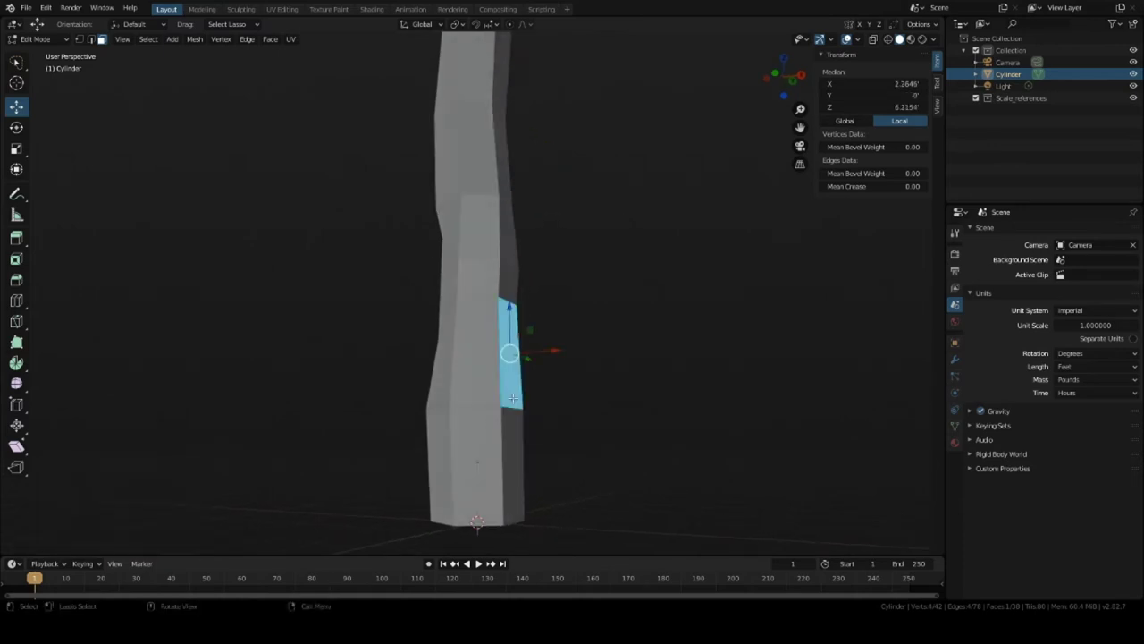
pyautogui.press('s')
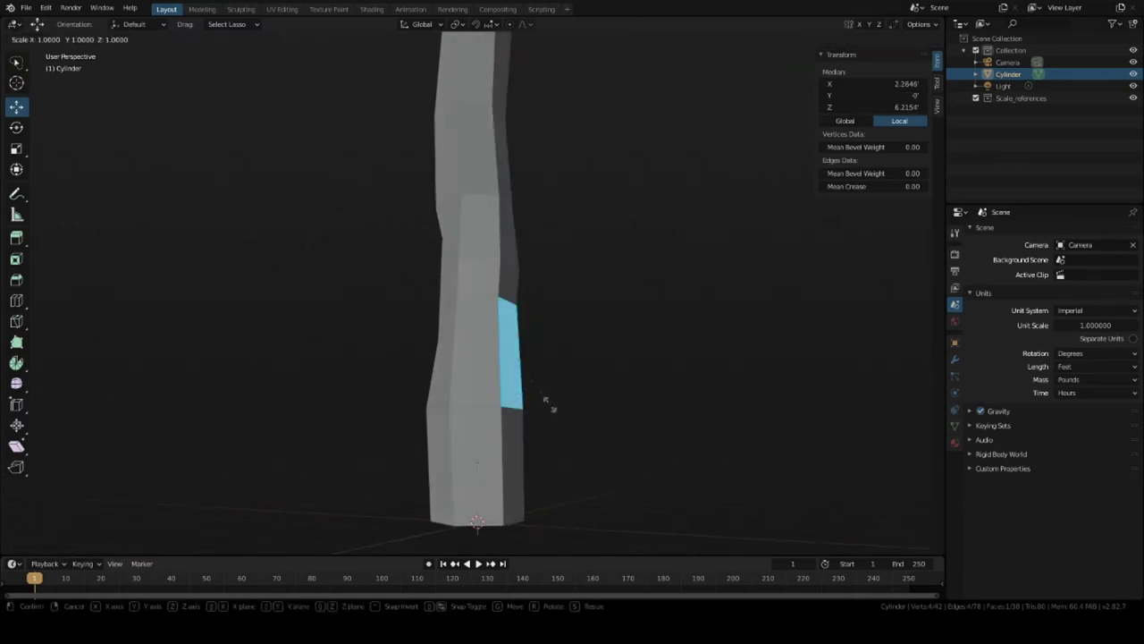
pyautogui.press('y')
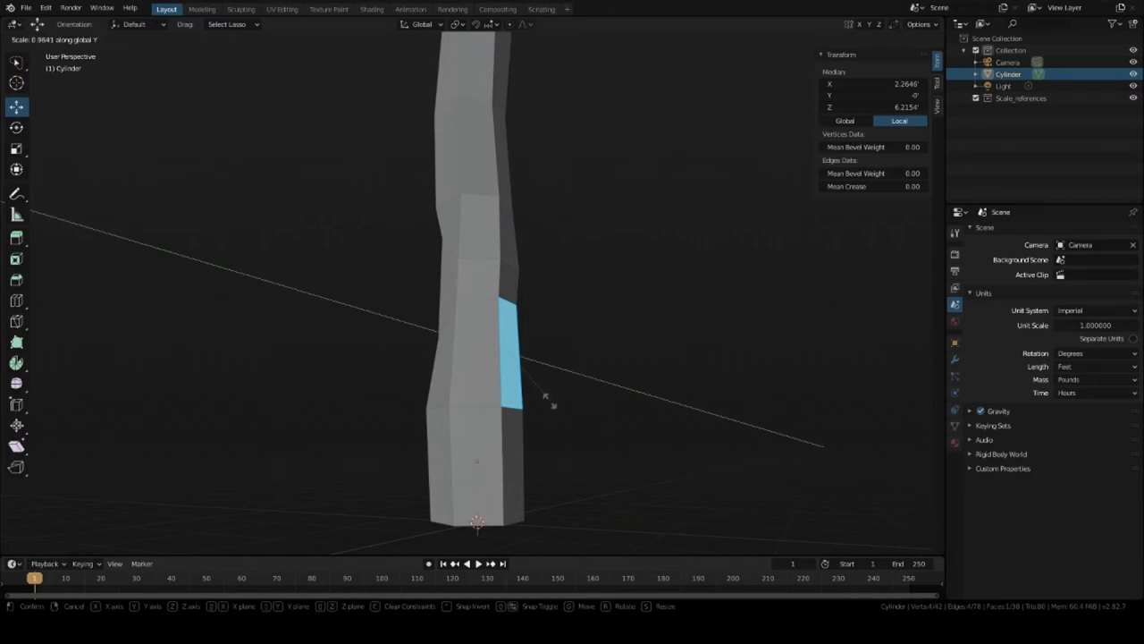
pyautogui.click(540, 387)
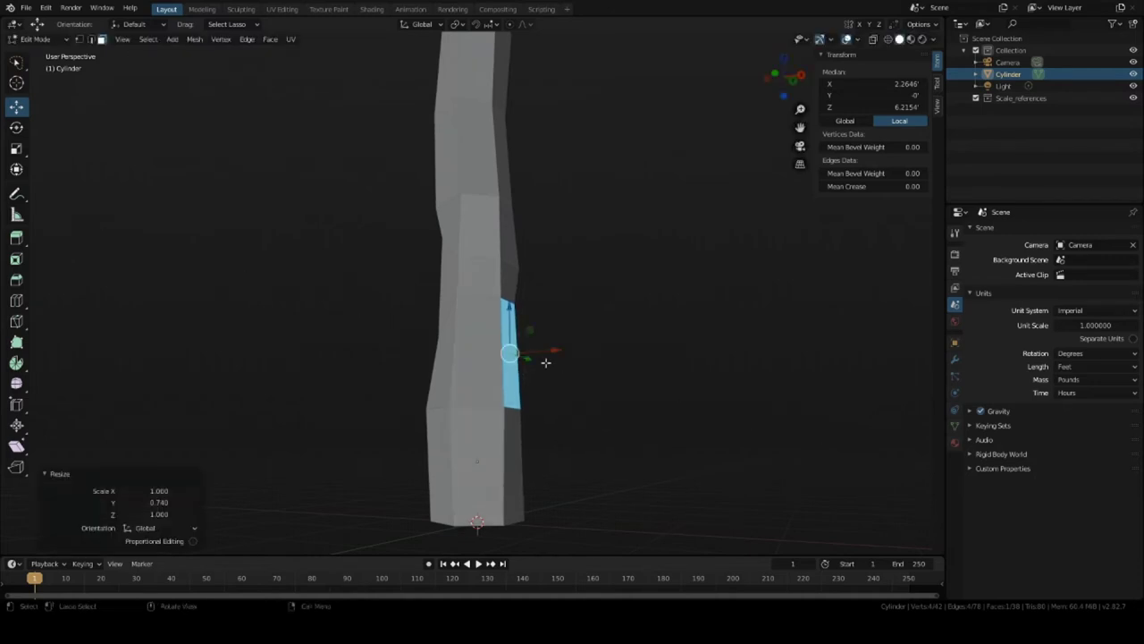
pyautogui.moveTo(546, 362); pyautogui.dragTo(570, 376, button='middle')
pyautogui.press('g')
pyautogui.press('x')
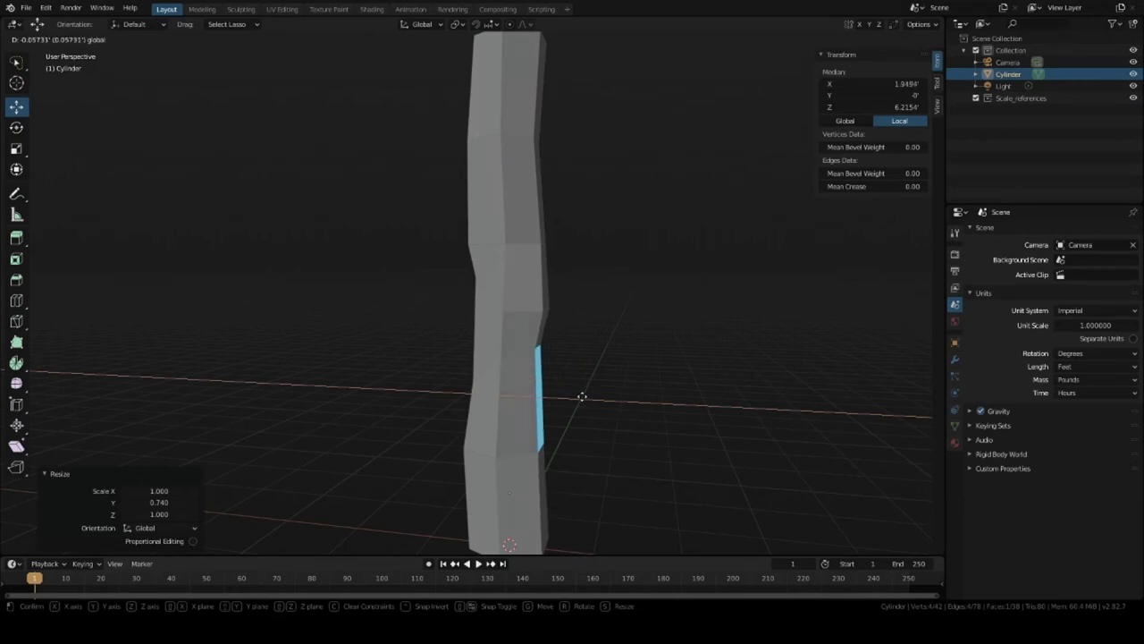
pyautogui.click(582, 396)
pyautogui.scroll(-3, 595, 377)
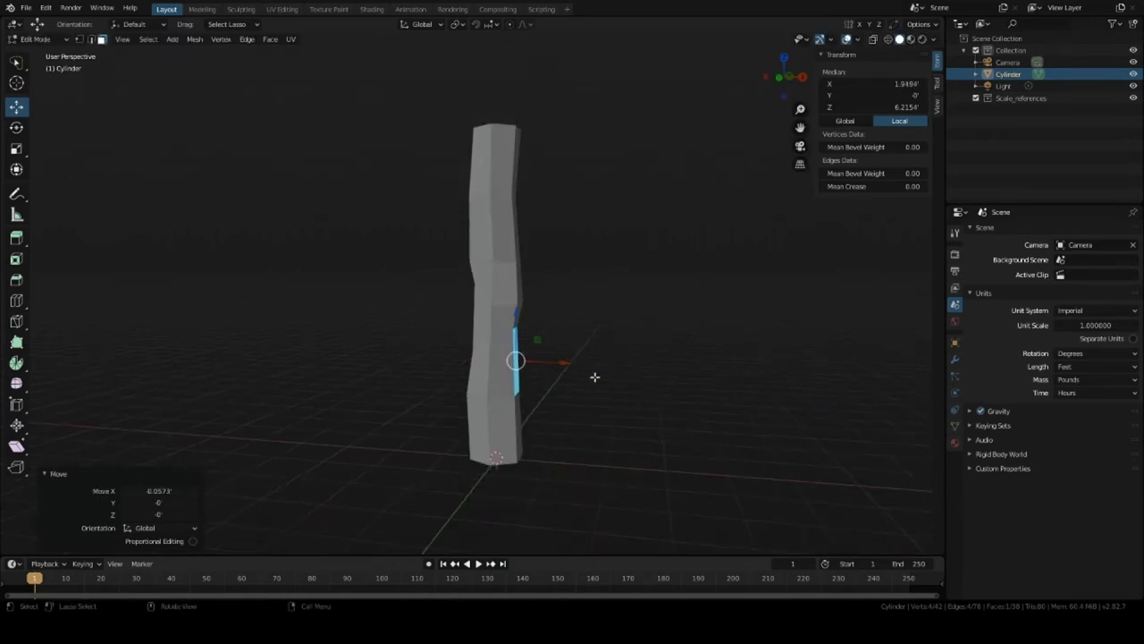
pyautogui.moveTo(594, 376); pyautogui.dragTo(585, 409, button='middle')
# Step: Re-enter Edit Mode and select the column's top edge ring in edge select mode
pyautogui.press('Tab')
pyautogui.scroll(4, 572, 357)
pyautogui.moveTo(565, 318); pyautogui.dragTo(544, 299, button='middle')
pyautogui.press('Tab')
pyautogui.moveTo(519, 223); pyautogui.dragTo(531, 184, button='middle')
pyautogui.scroll(-3, 512, 145)
pyautogui.moveTo(487, 154); pyautogui.dragTo(600, 137)
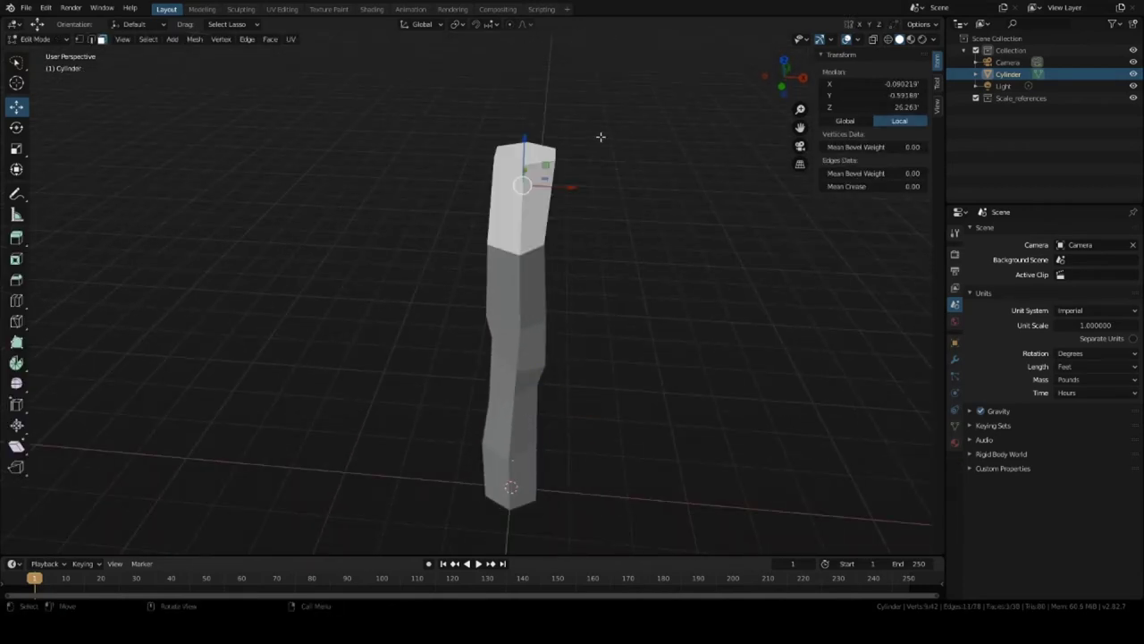
pyautogui.click(90, 40)
pyautogui.moveTo(451, 126)
pyautogui.mouseDown()
pyautogui.moveTo(611, 184)
pyautogui.moveTo(560, 105)
pyautogui.mouseUp()
pyautogui.moveTo(457, 110)
pyautogui.mouseDown()
pyautogui.moveTo(467, 139)
pyautogui.moveTo(658, 192)
pyautogui.moveTo(626, 150)
pyautogui.mouseUp()
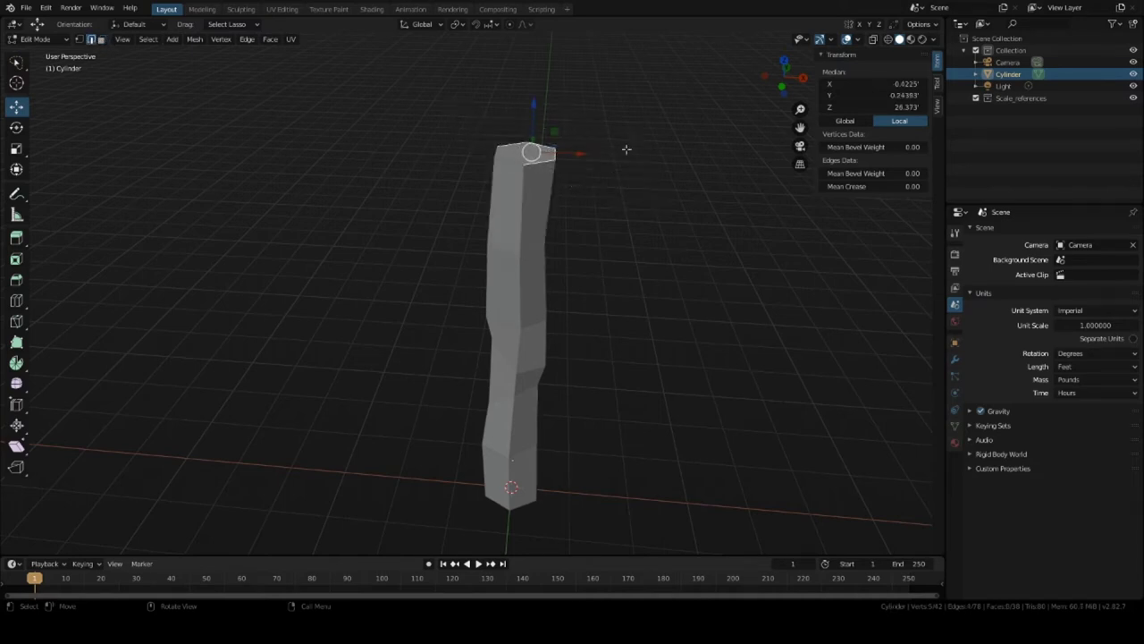
pyautogui.moveTo(426, 105)
pyautogui.mouseDown()
pyautogui.moveTo(644, 237)
pyautogui.moveTo(510, 107)
pyautogui.mouseUp()
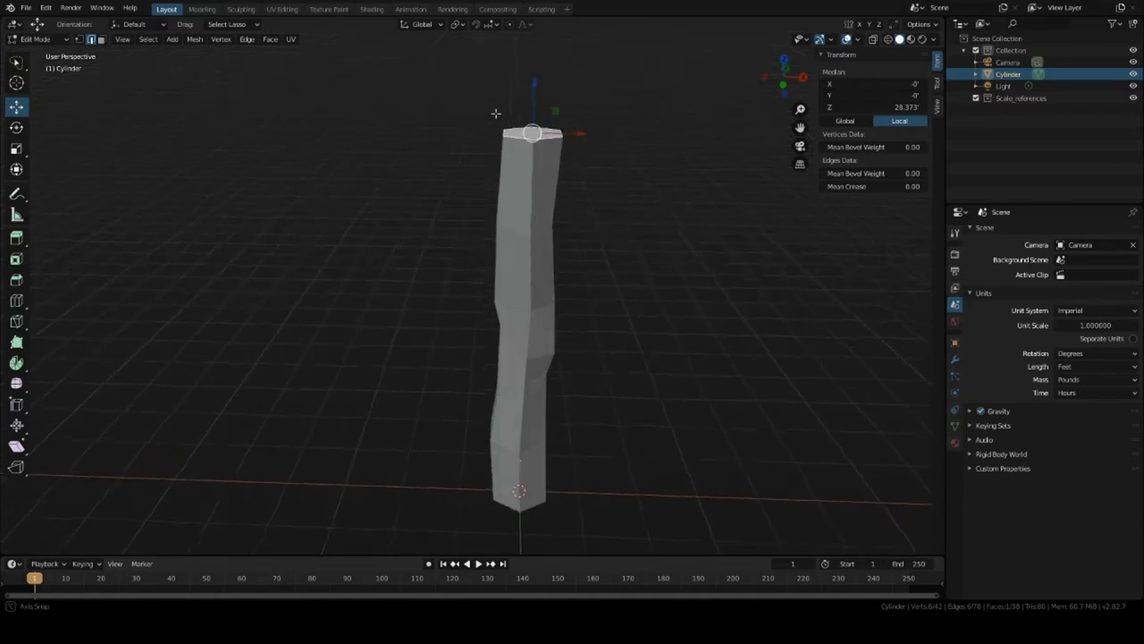
pyautogui.moveTo(498, 113); pyautogui.dragTo(562, 150, button='middle')
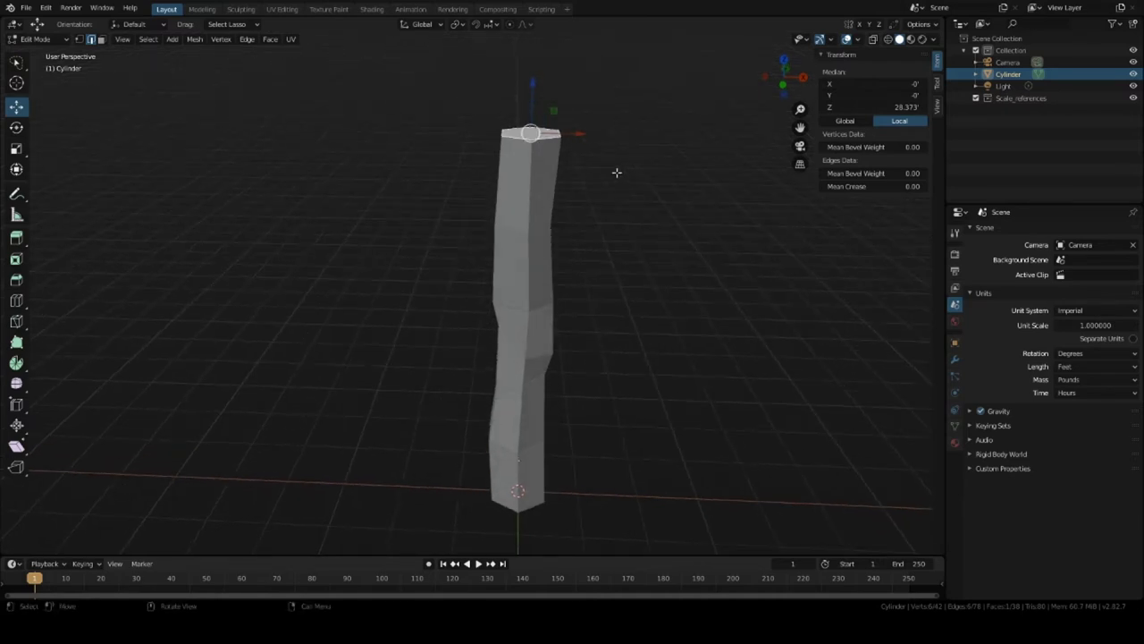
# Step: Scale the top edge ring down to 0.702 to taper the column's head
pyautogui.press('s')
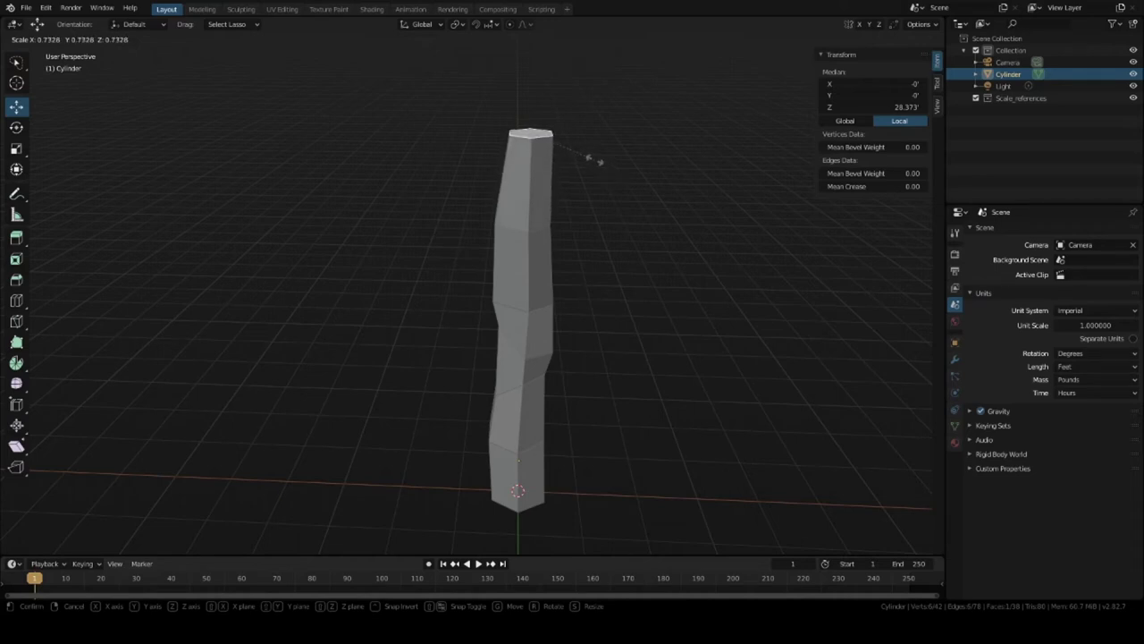
pyautogui.click(592, 158)
pyautogui.moveTo(595, 172); pyautogui.dragTo(555, 151, button='middle')
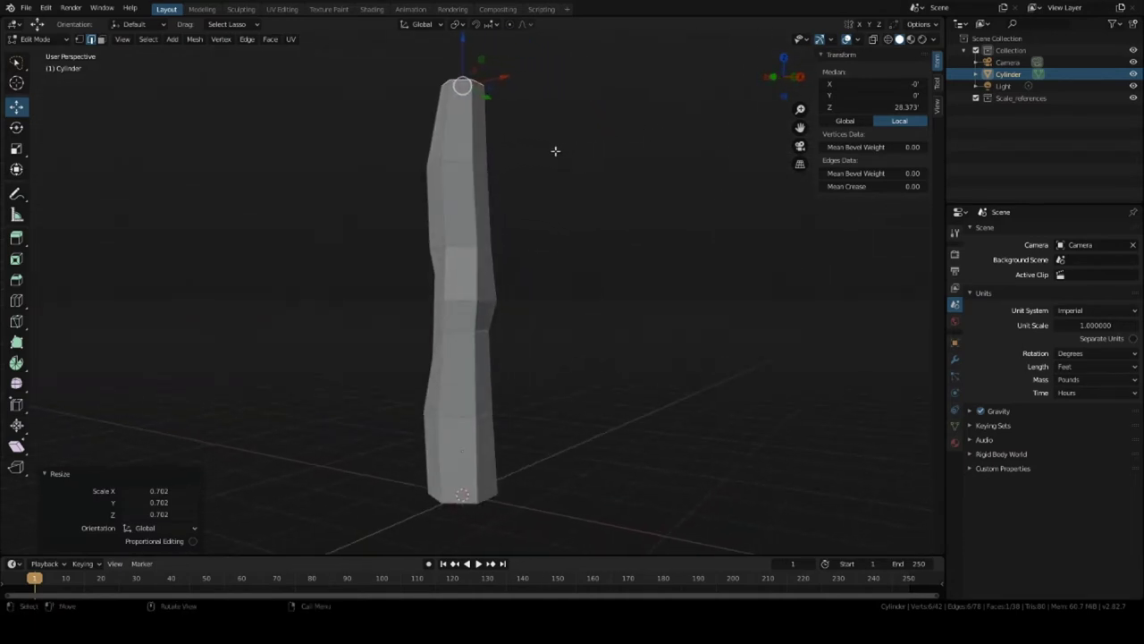
pyautogui.moveTo(510, 313)
pyautogui.mouseDown(button='middle')
pyautogui.moveTo(544, 304)
pyautogui.moveTo(493, 288)
pyautogui.moveTo(537, 329)
pyautogui.moveTo(647, 325)
pyautogui.moveTo(504, 316)
pyautogui.mouseUp(button='middle')
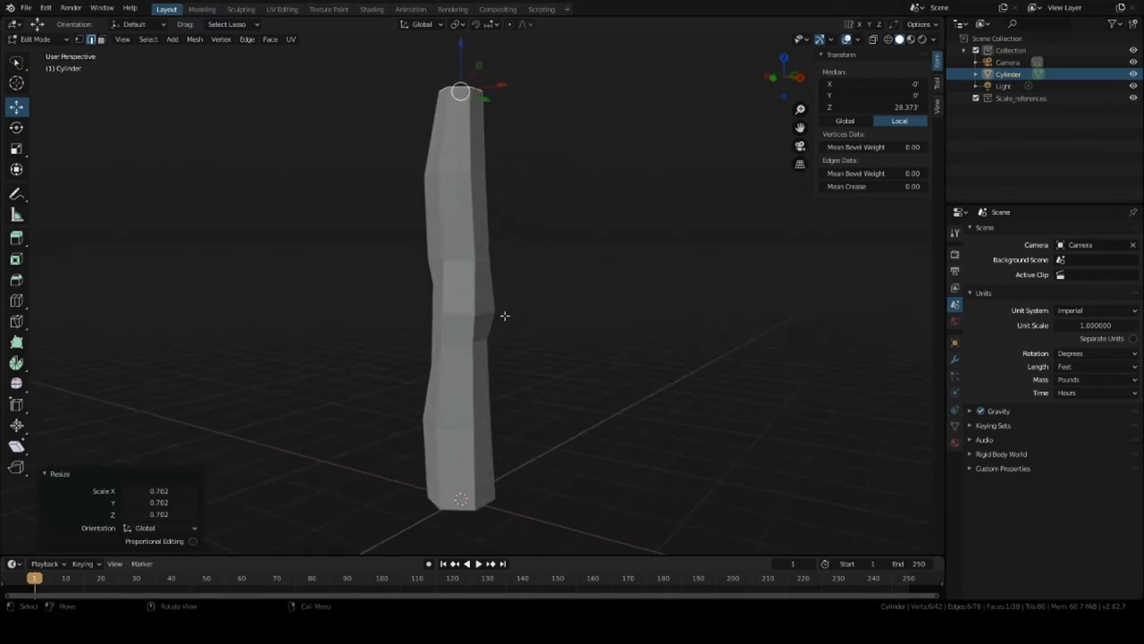
pyautogui.click(488, 289)
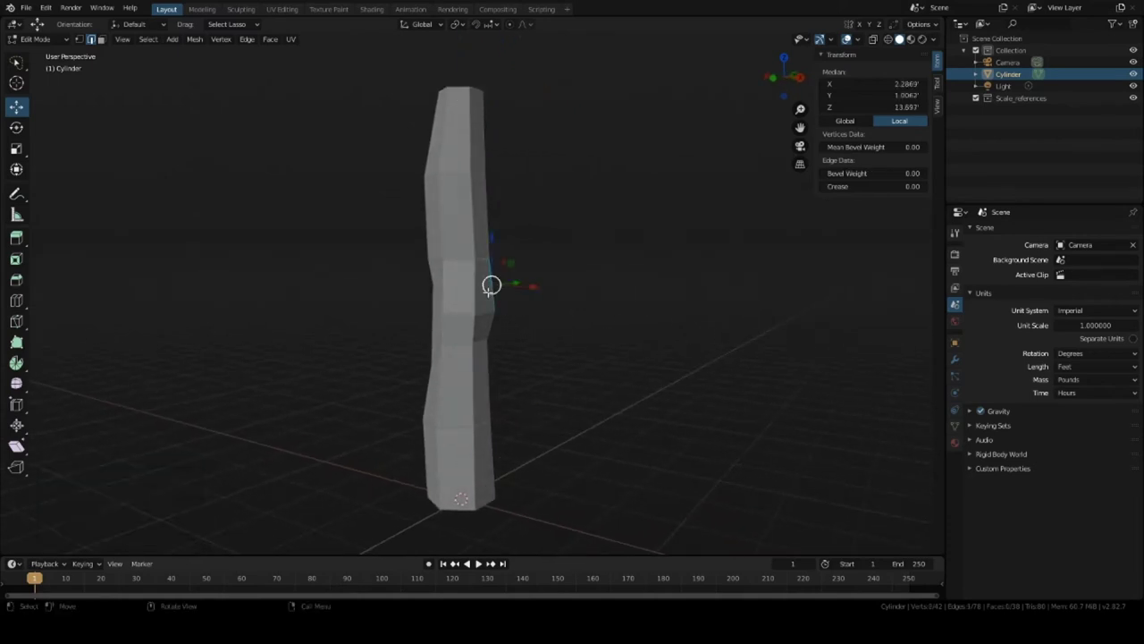
# Step: Select a middle side face in face mode and scale it to 0.840
pyautogui.click(100, 41)
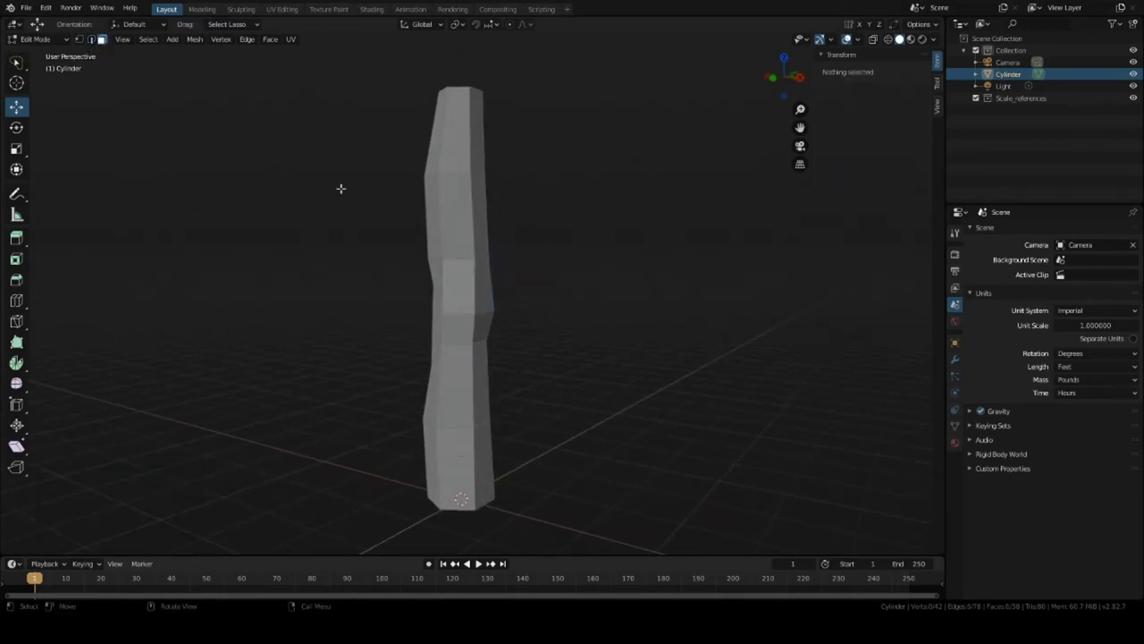
pyautogui.click(482, 282)
pyautogui.scroll(4, 501, 290)
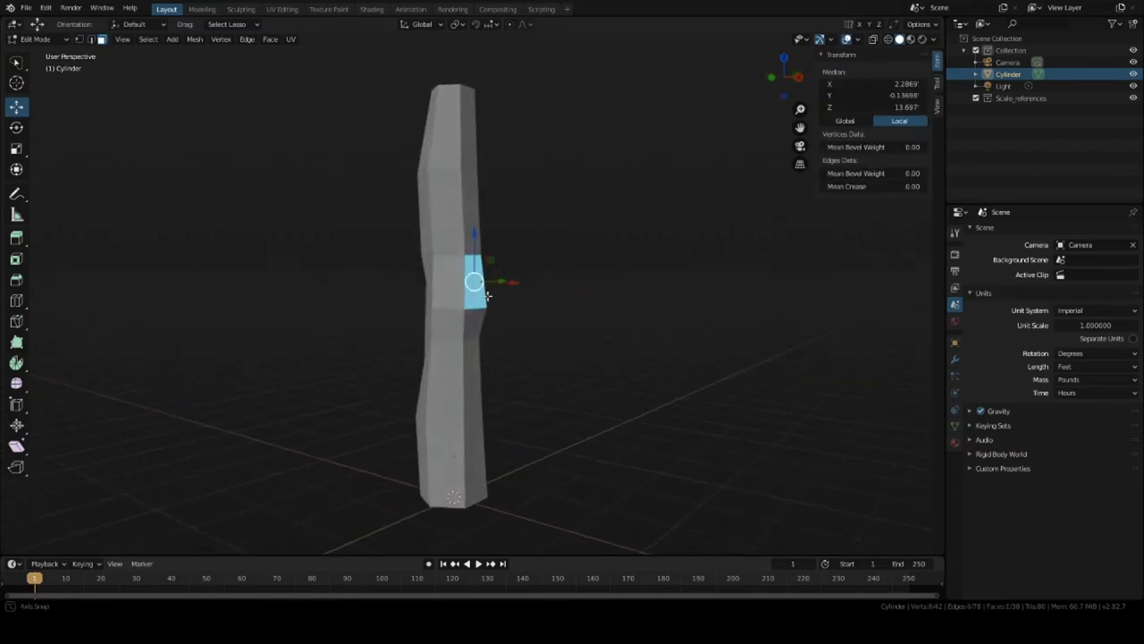
pyautogui.moveTo(518, 296); pyautogui.dragTo(565, 309, button='middle')
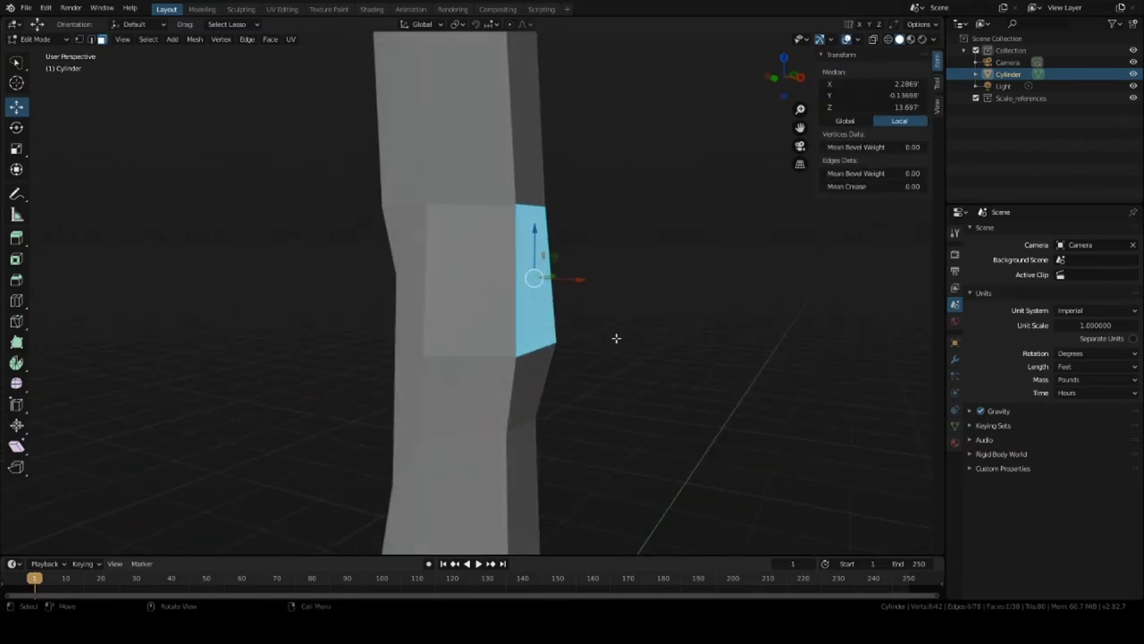
pyautogui.press('s')
pyautogui.click(608, 323)
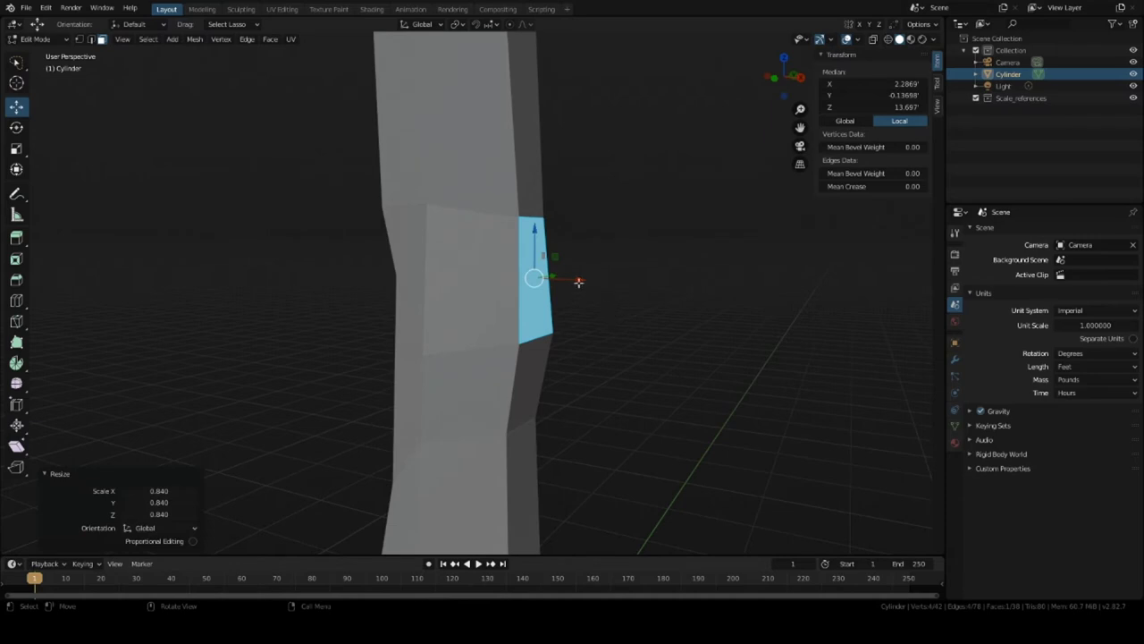
# Step: Push that face -0.136 along X and return to Object Mode
pyautogui.moveTo(579, 282); pyautogui.dragTo(555, 276)
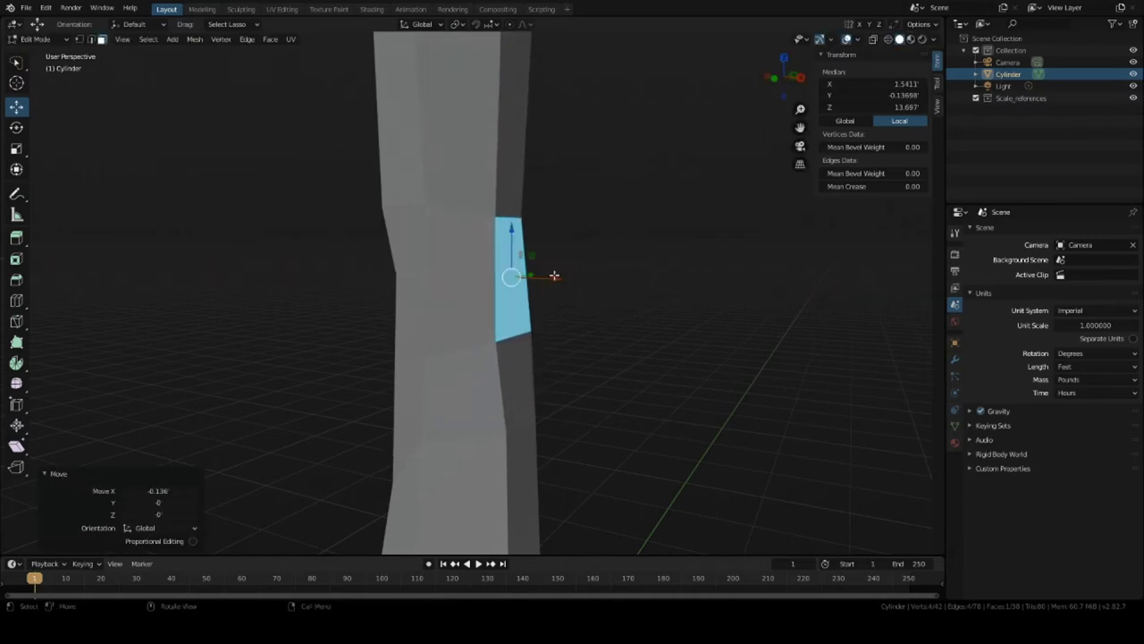
pyautogui.scroll(-5, 555, 276)
pyautogui.press('Tab')
pyautogui.moveTo(557, 276); pyautogui.dragTo(381, 261, button='middle')
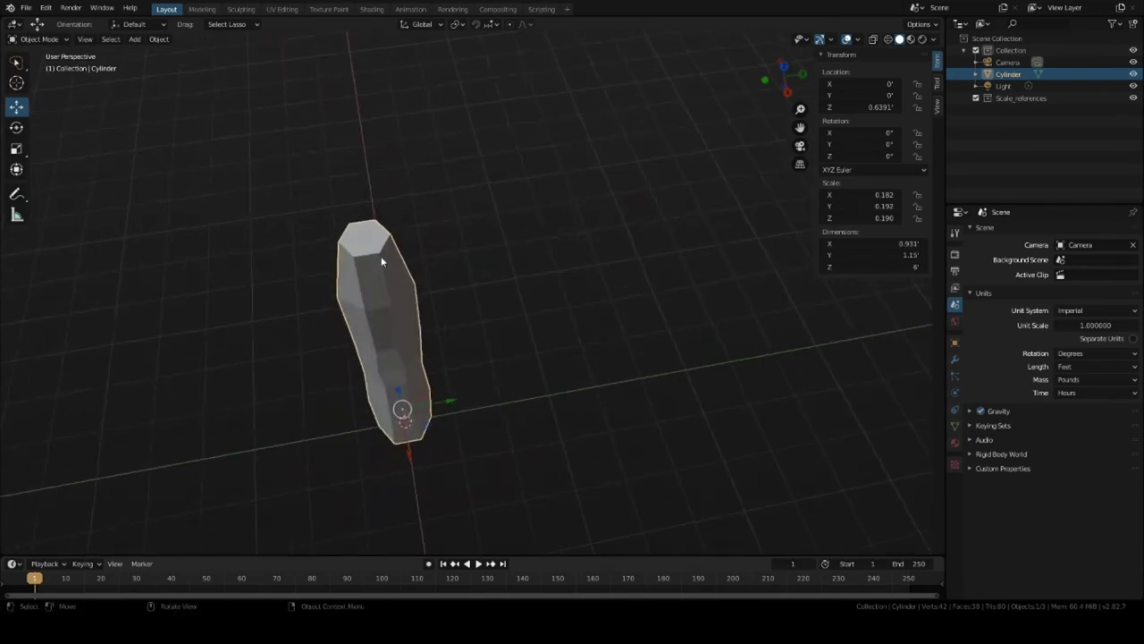
# Step: In Edit Mode with edge select, pick a side edge and shift it along Y
pyautogui.moveTo(519, 238); pyautogui.dragTo(387, 235, button='middle')
pyautogui.press('Tab')
pyautogui.press('Tab')
pyautogui.press('Tab')
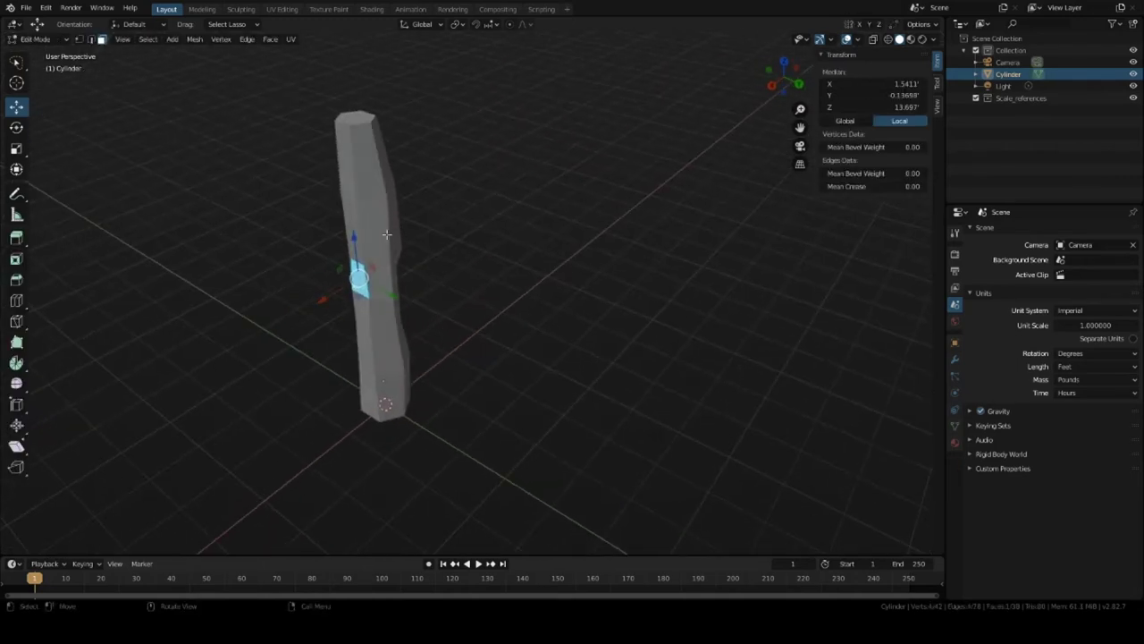
pyautogui.click(386, 234)
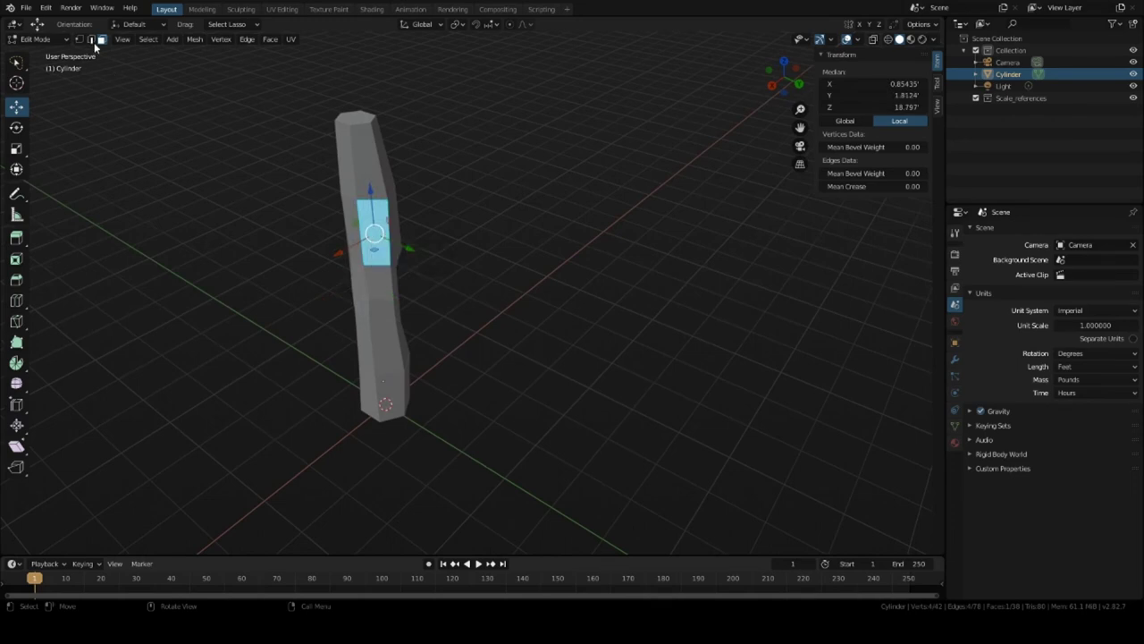
pyautogui.click(91, 40)
pyautogui.click(390, 236)
pyautogui.moveTo(391, 236); pyautogui.dragTo(438, 239, button='middle')
pyautogui.moveTo(446, 264); pyautogui.dragTo(434, 263)
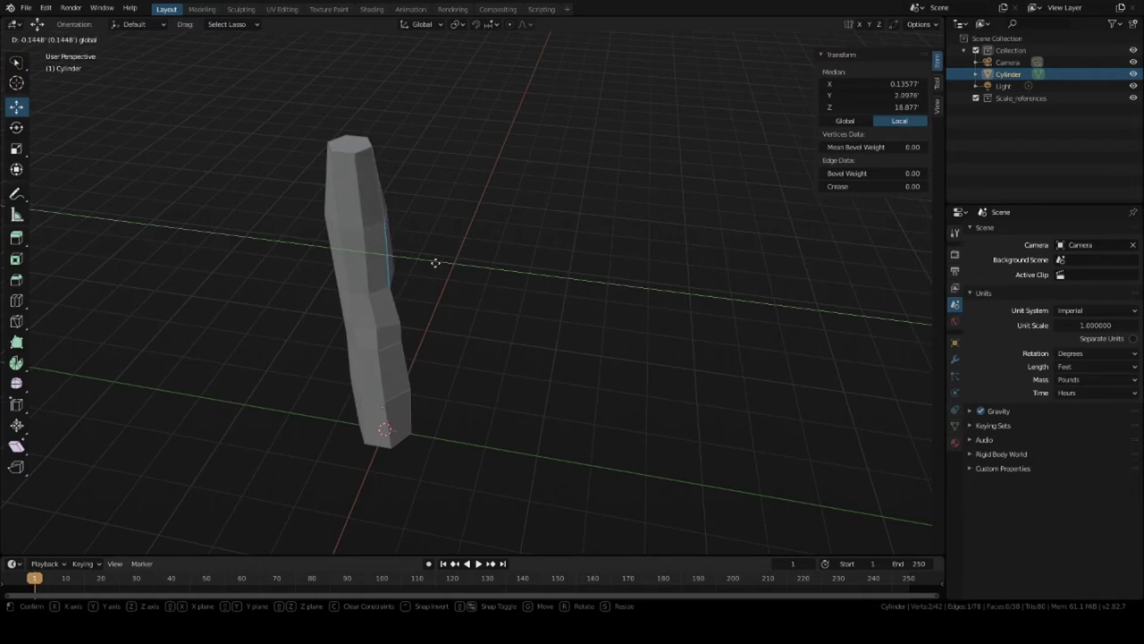
pyautogui.moveTo(435, 263); pyautogui.dragTo(435, 260)
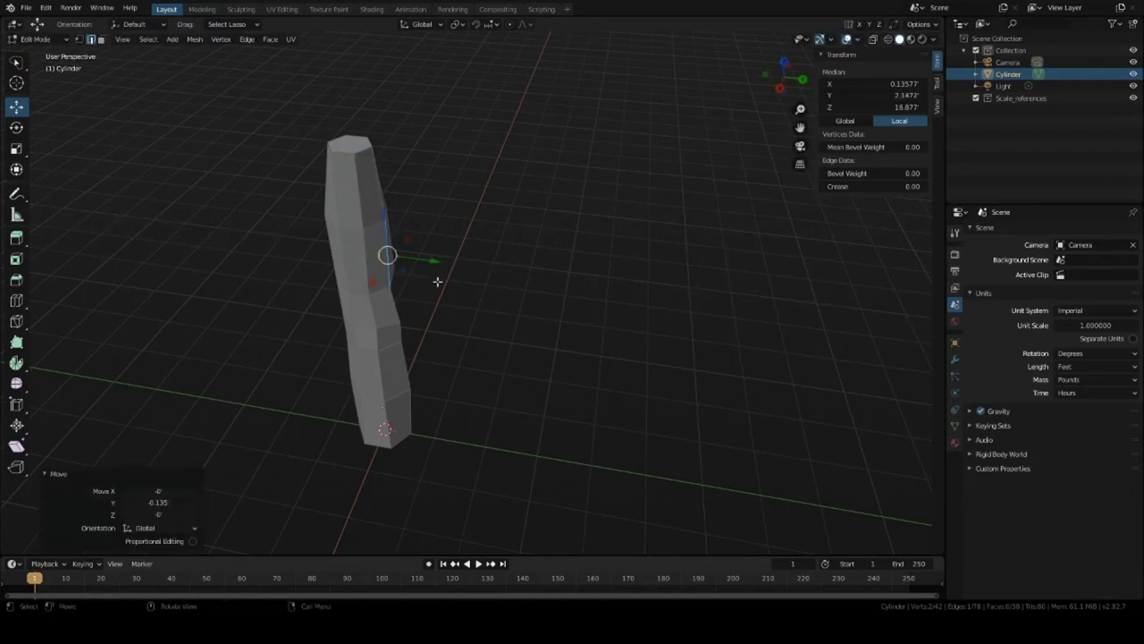
# Step: Shift an edge on the cylinder's right side by -0.0872 along Y
pyautogui.moveTo(438, 291); pyautogui.dragTo(452, 208, button='middle')
pyautogui.click(399, 266)
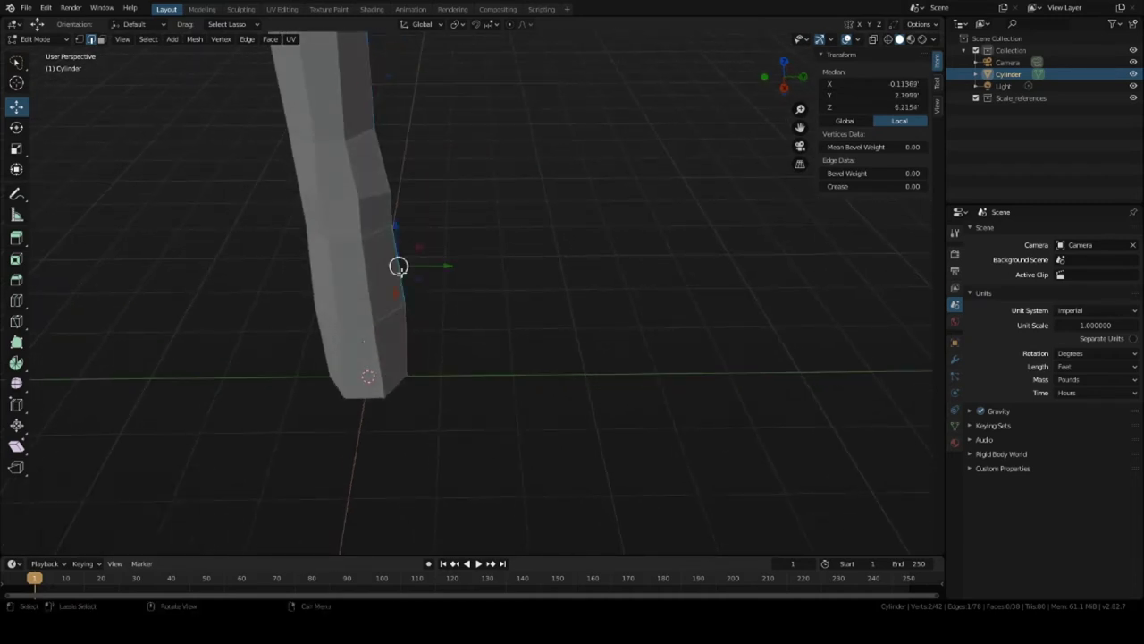
pyautogui.moveTo(448, 264); pyautogui.dragTo(440, 267)
pyautogui.moveTo(440, 267); pyautogui.dragTo(749, 135, button='middle')
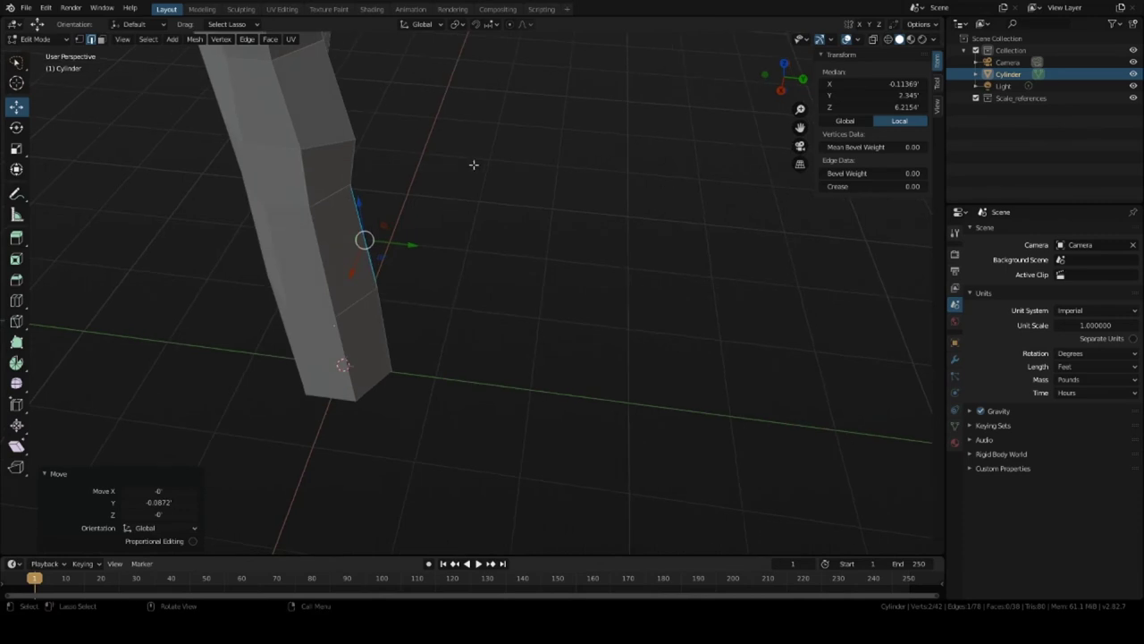
# Step: Select two edges near the upper corner and shift them together along Y
pyautogui.click(356, 151)
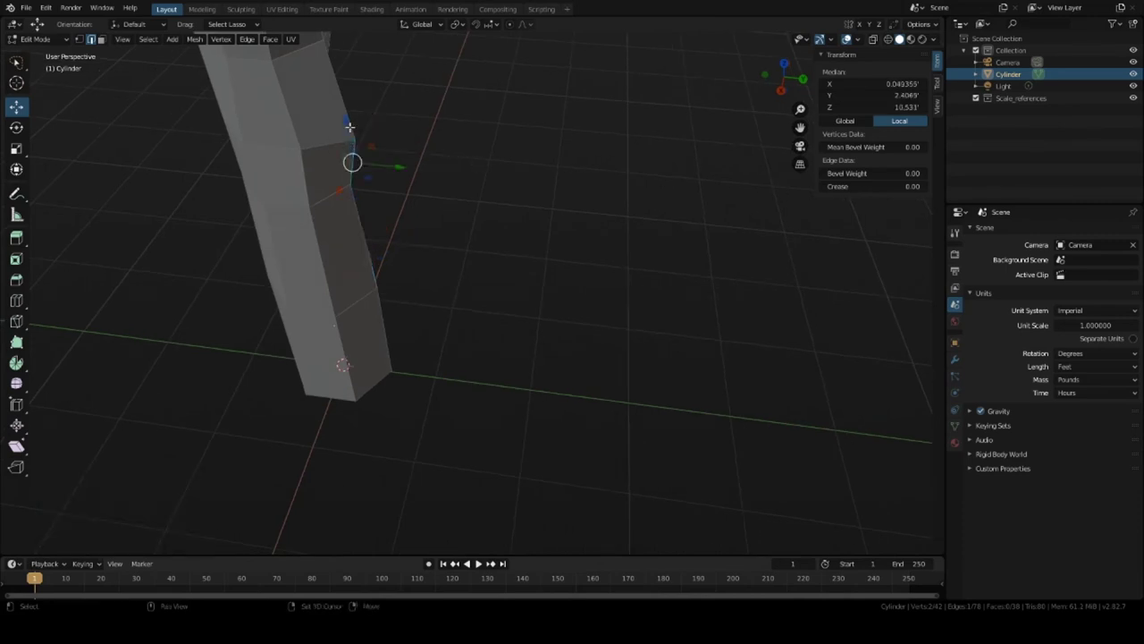
pyautogui.keyDown('shift'); pyautogui.click(349, 127); pyautogui.keyUp('shift')
pyautogui.moveTo(390, 132); pyautogui.dragTo(382, 129)
pyautogui.moveTo(381, 129); pyautogui.dragTo(349, 147, button='middle')
pyautogui.scroll(-3, 403, 159)
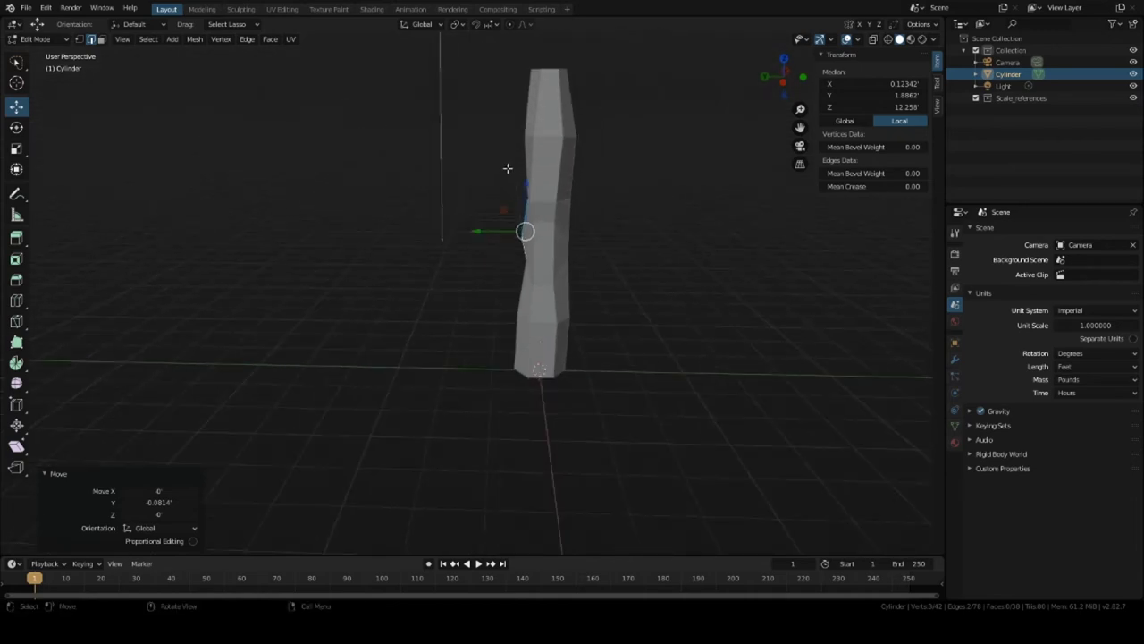
pyautogui.moveTo(447, 165); pyautogui.dragTo(474, 189, button='middle')
pyautogui.keyDown('shift'); pyautogui.moveTo(588, 187); pyautogui.dragTo(438, 268, button='middle'); pyautogui.keyUp('shift')
pyautogui.scroll(5, 396, 199)
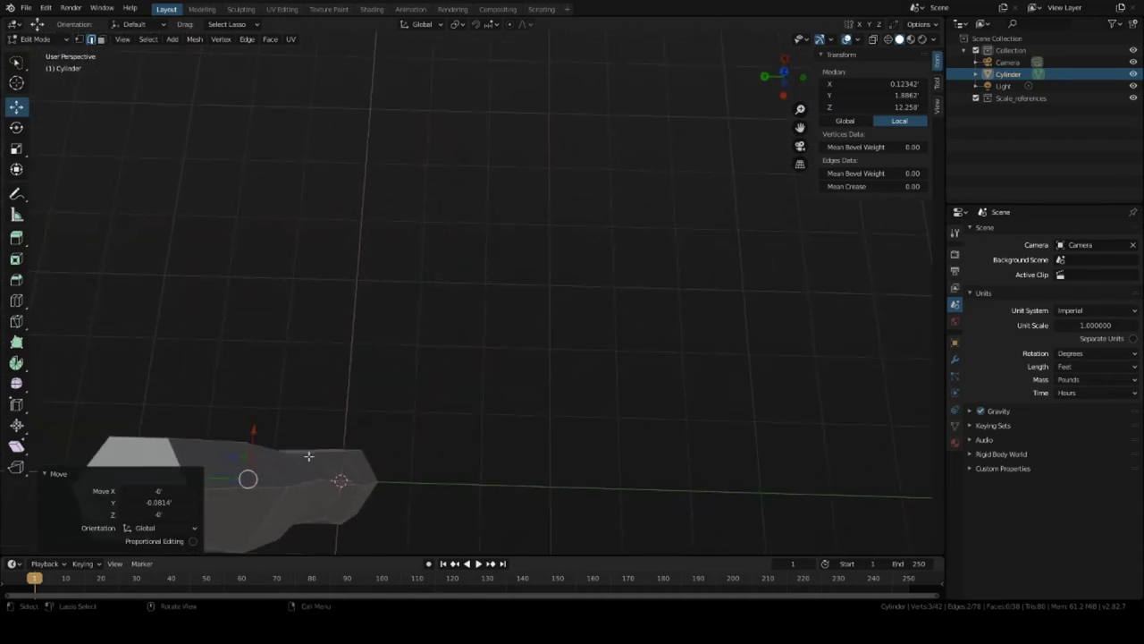
# Step: Tilt a lower-left edge by -3.9 degrees and shift it along Y
pyautogui.click(283, 485)
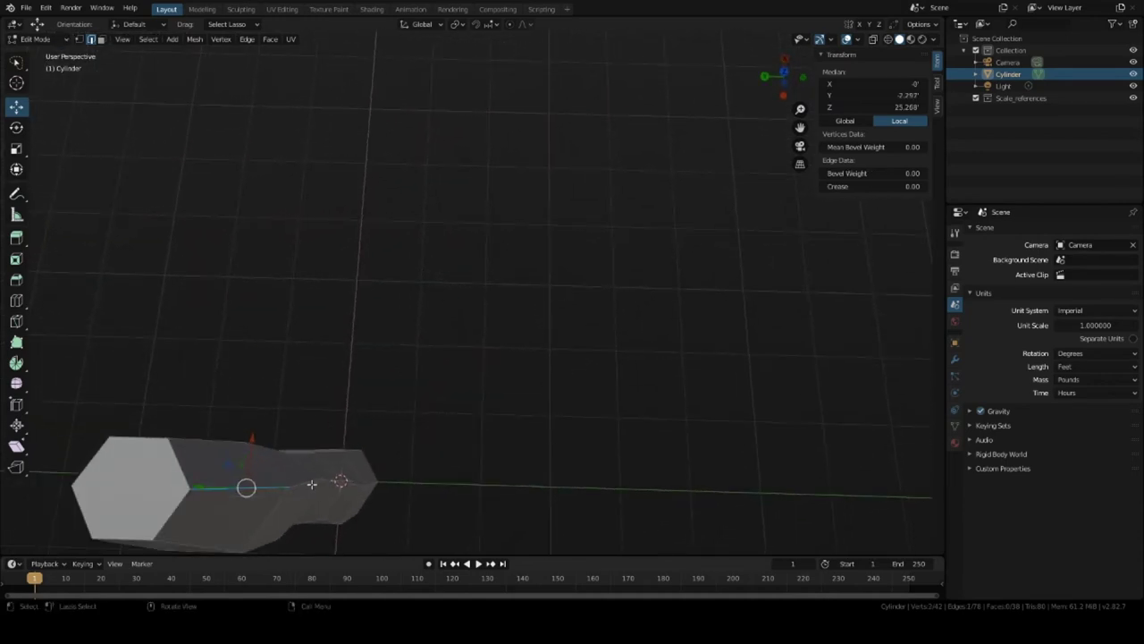
pyautogui.click(308, 483)
pyautogui.moveTo(307, 480); pyautogui.dragTo(318, 434, button='middle')
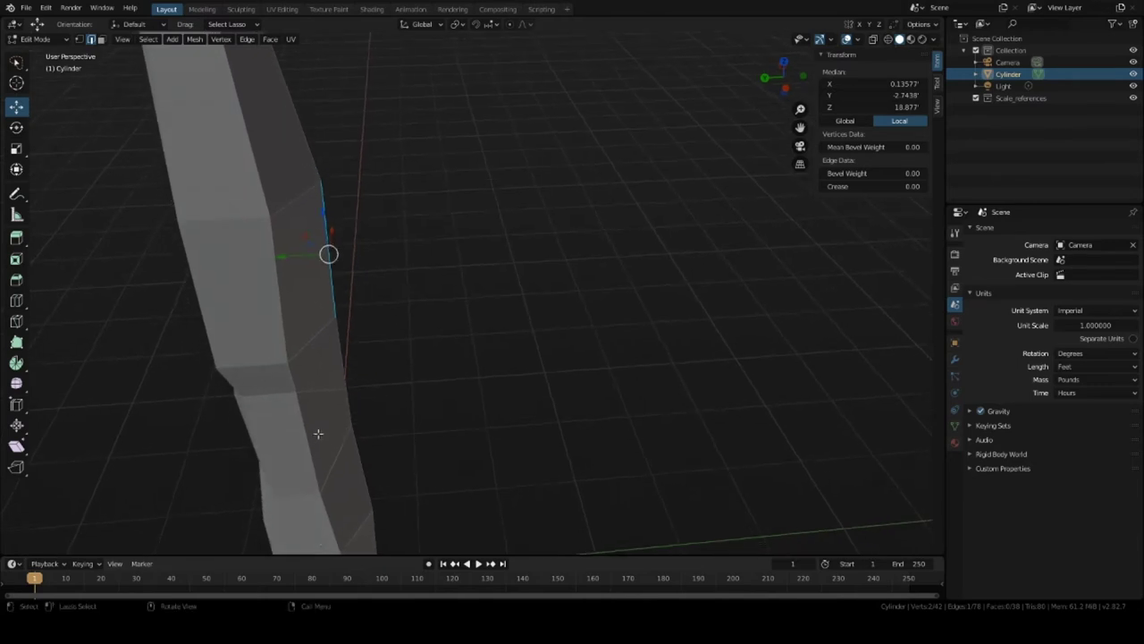
pyautogui.moveTo(358, 278); pyautogui.dragTo(364, 245, button='middle')
pyautogui.press('r')
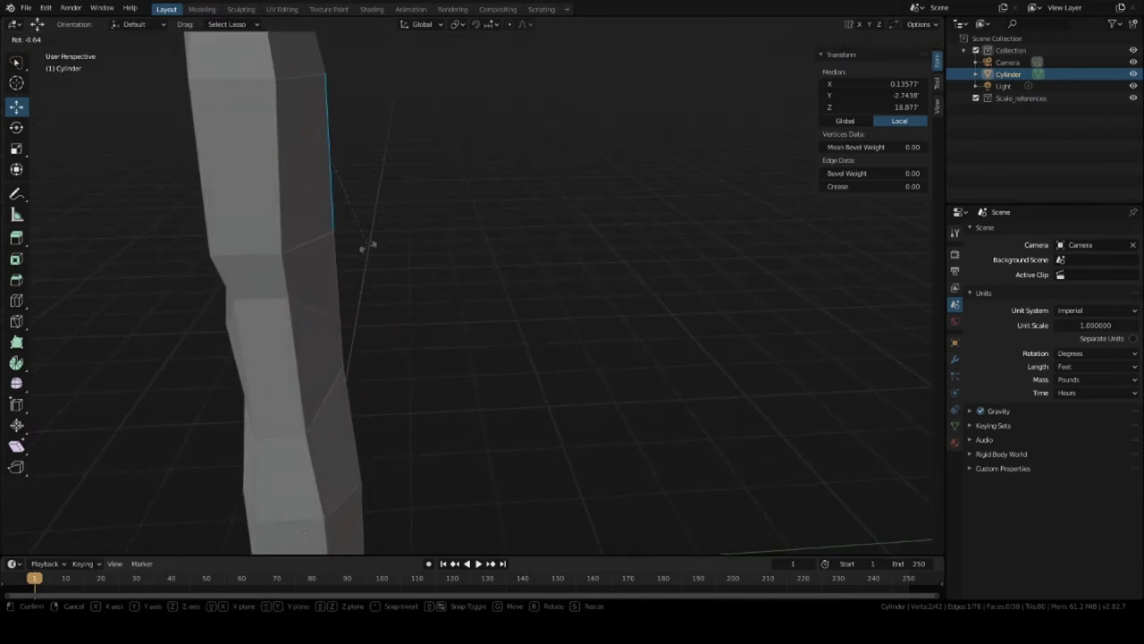
pyautogui.click(371, 243)
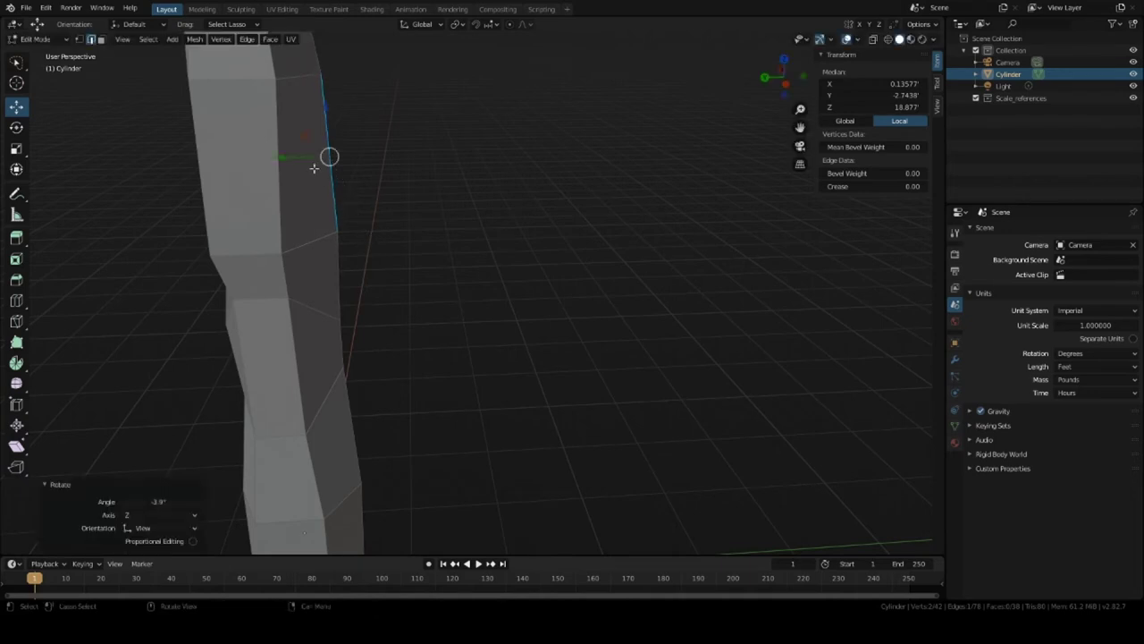
pyautogui.press('g')
pyautogui.press('y')
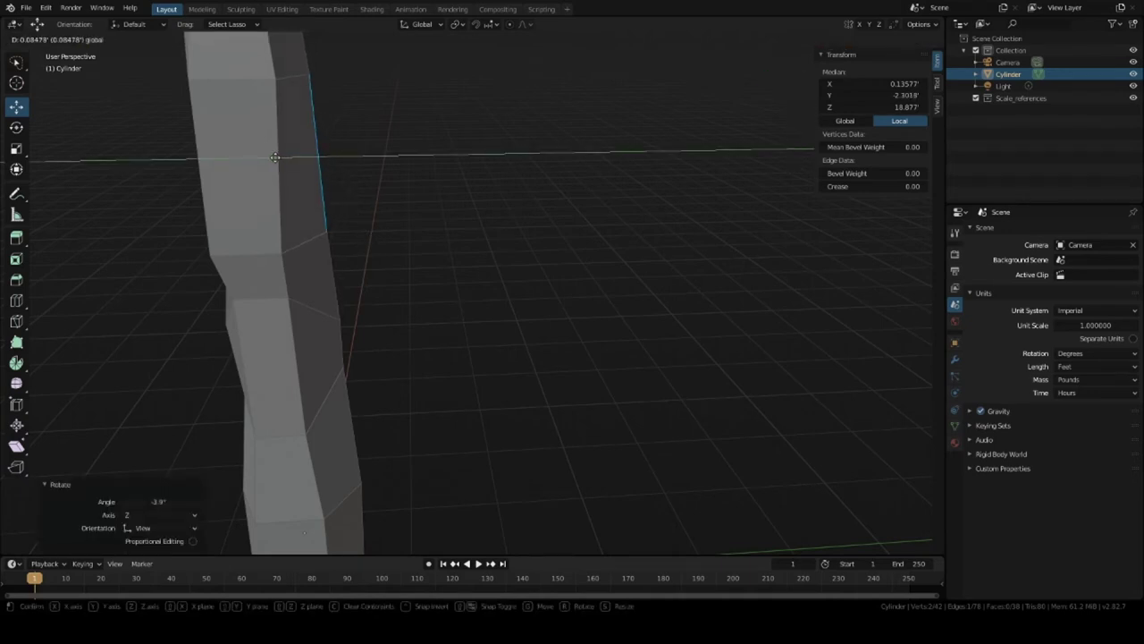
pyautogui.click(274, 157)
pyautogui.moveTo(274, 158); pyautogui.dragTo(232, 172, button='middle')
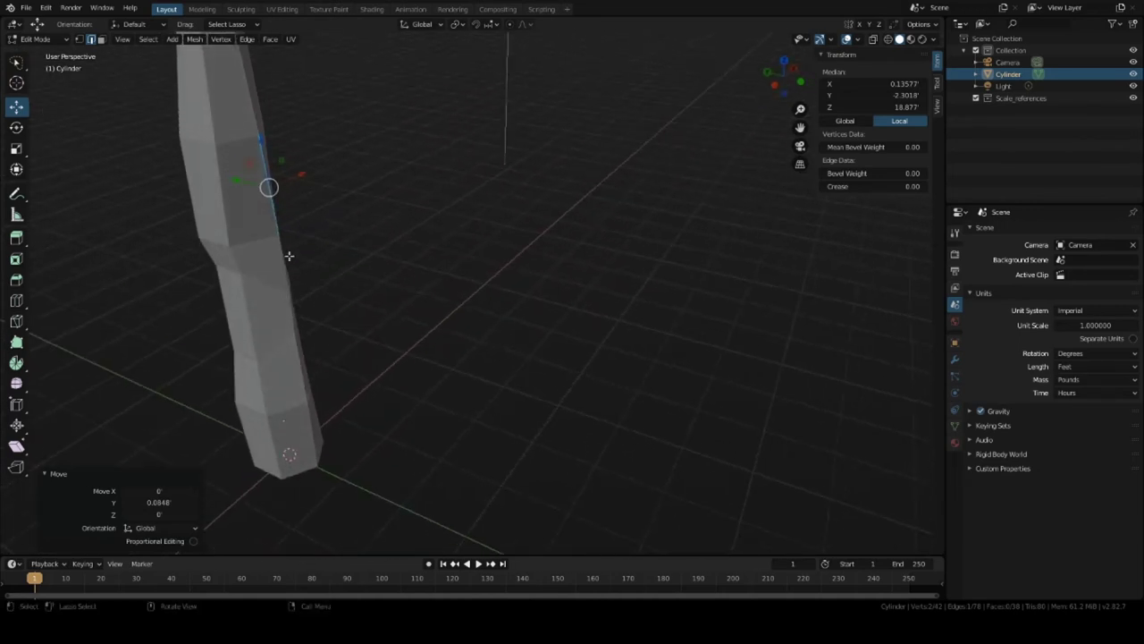
pyautogui.moveTo(282, 261); pyautogui.dragTo(391, 215, button='middle')
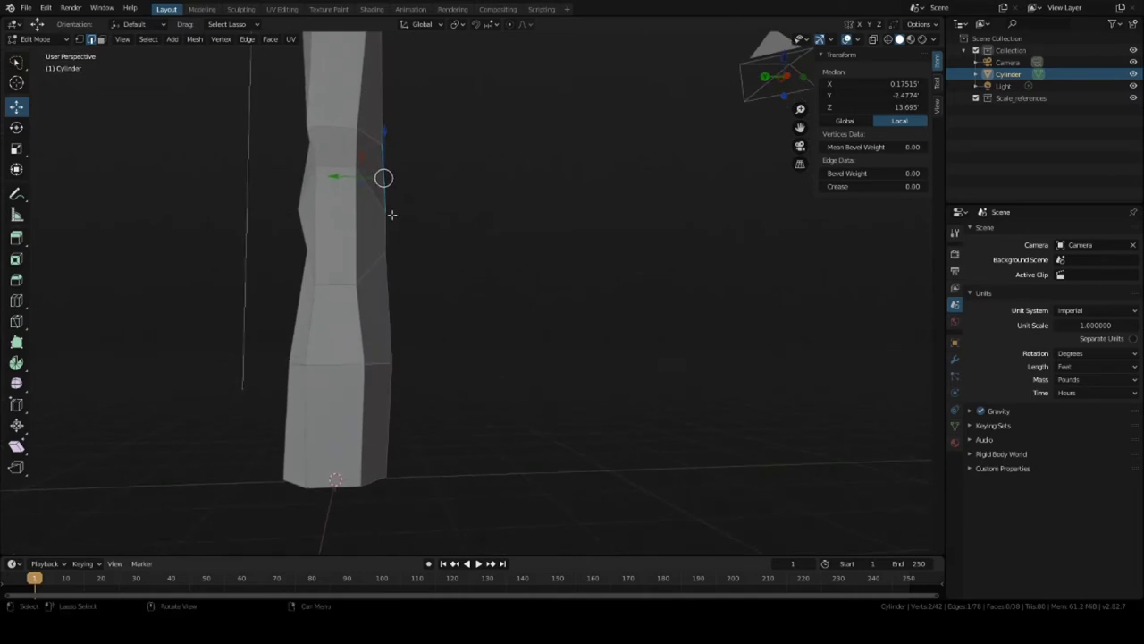
pyautogui.moveTo(329, 175); pyautogui.dragTo(330, 175)
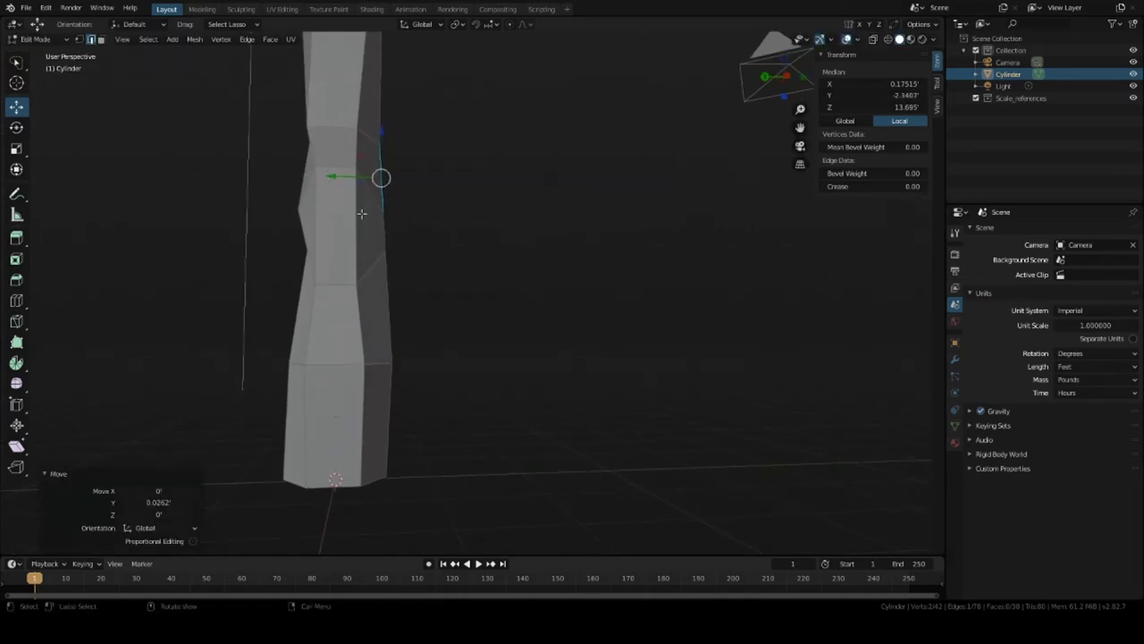
# Step: Tilt a right-side vertical edge by 2.27 degrees and move it 0.115 along Y
pyautogui.click(389, 302)
pyautogui.press('r')
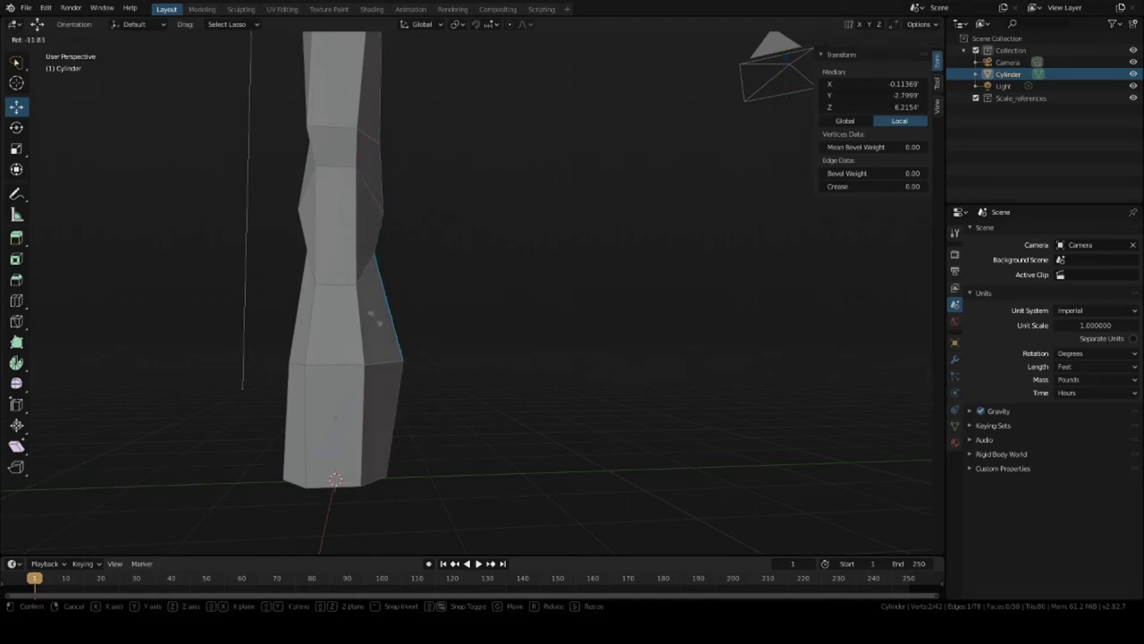
pyautogui.click(368, 313)
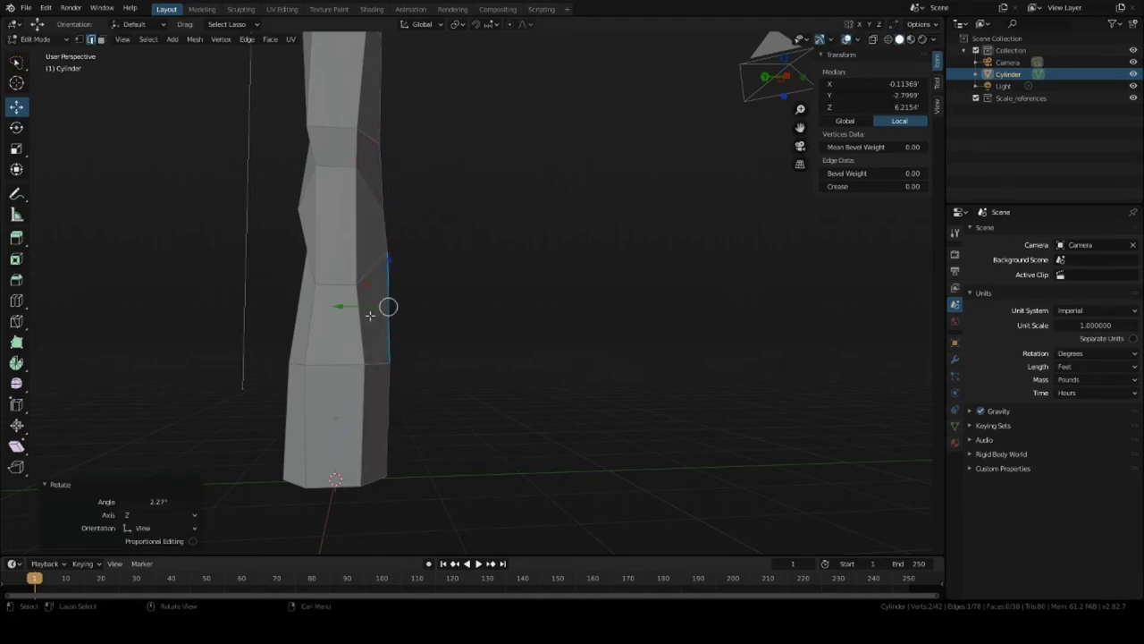
pyautogui.press('g')
pyautogui.press('y')
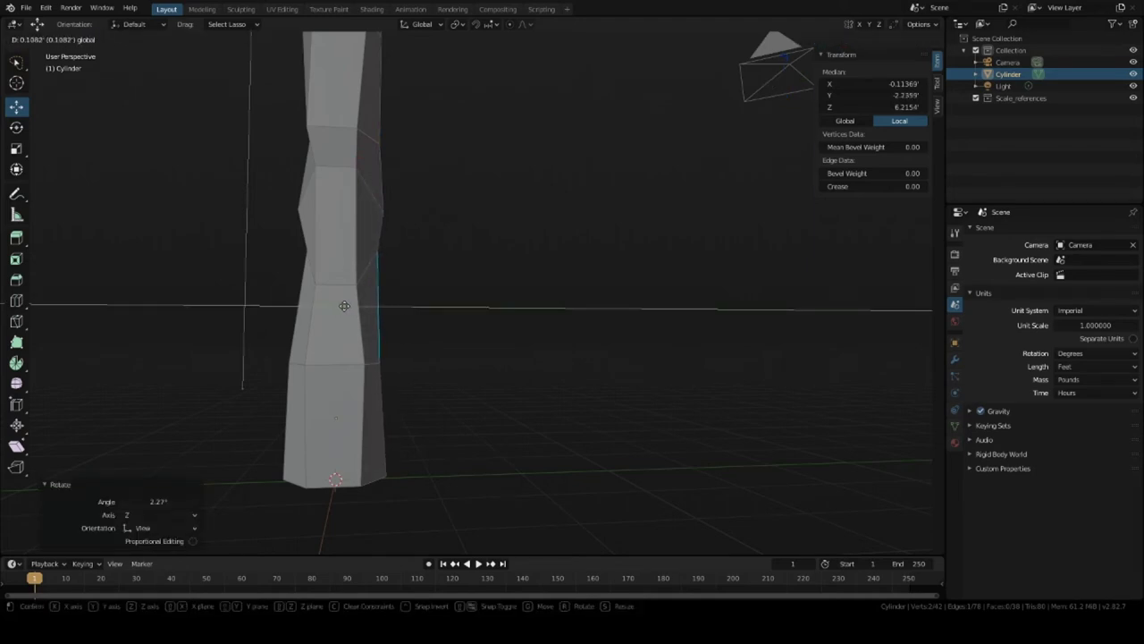
pyautogui.click(343, 305)
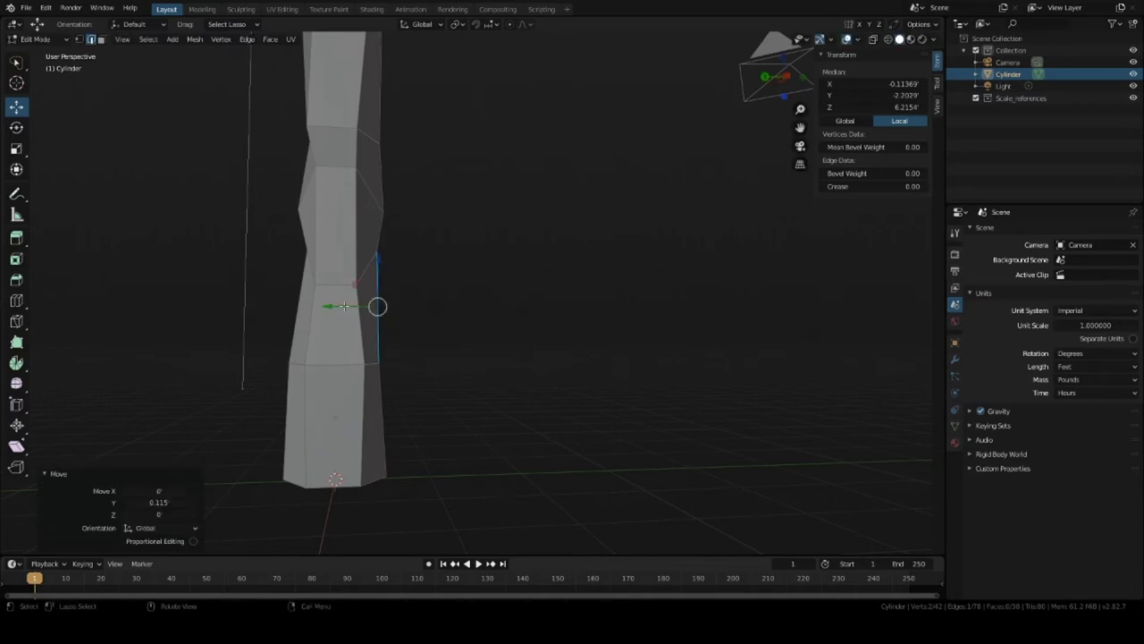
# Step: Tilt the lower vertical edge by 3.49 degrees and shift it along Y
pyautogui.click(389, 447)
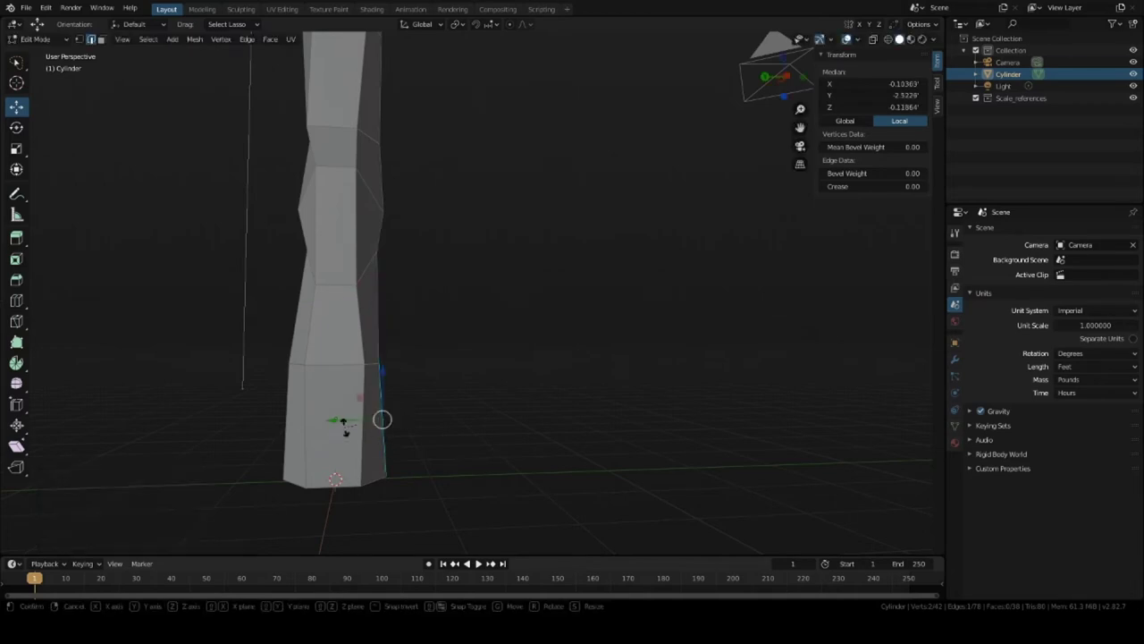
pyautogui.press('r')
pyautogui.click(347, 422)
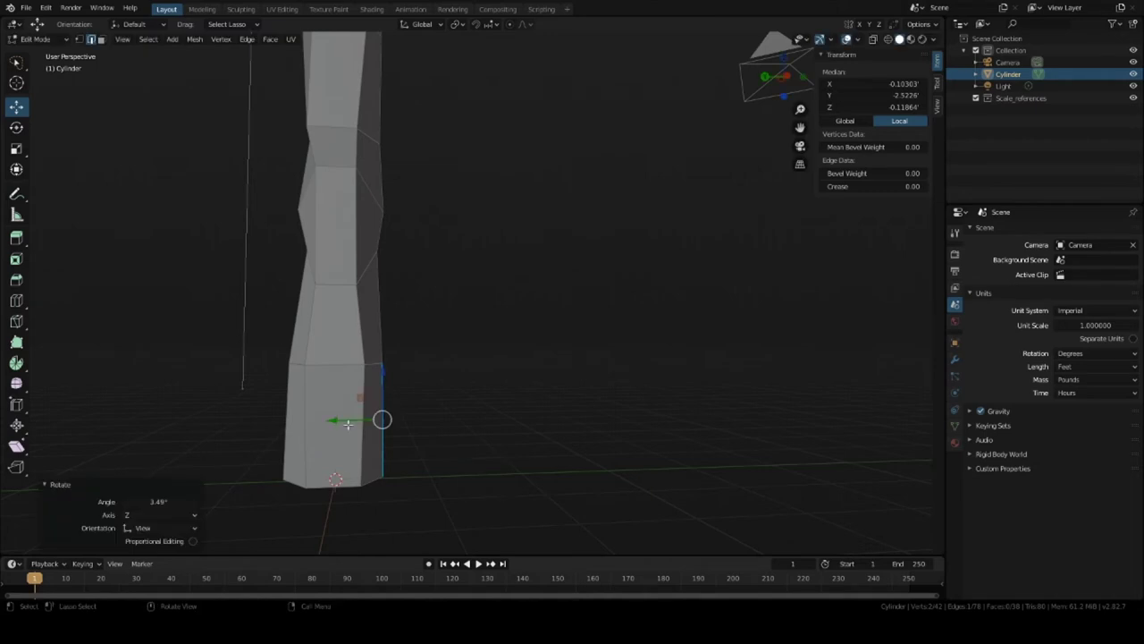
pyautogui.press('g')
pyautogui.press('y')
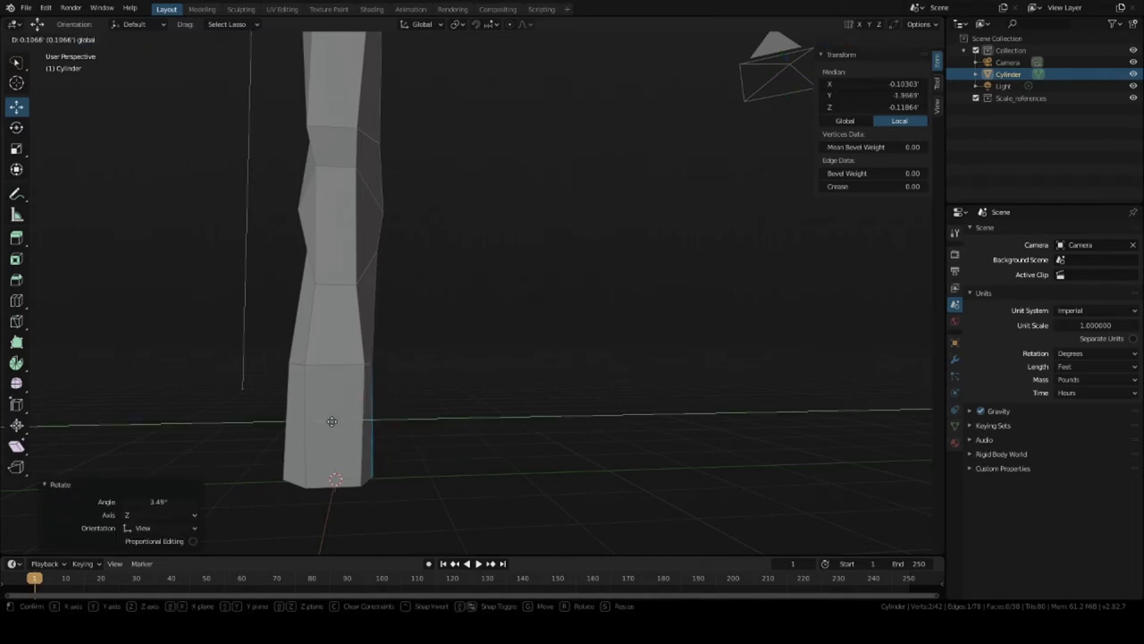
pyautogui.click(332, 419)
# Step: Tilt a left-side edge by -2.76 degrees and move it -0.111 along Y
pyautogui.moveTo(333, 419); pyautogui.dragTo(273, 411, button='middle')
pyautogui.click(325, 419)
pyautogui.press('r')
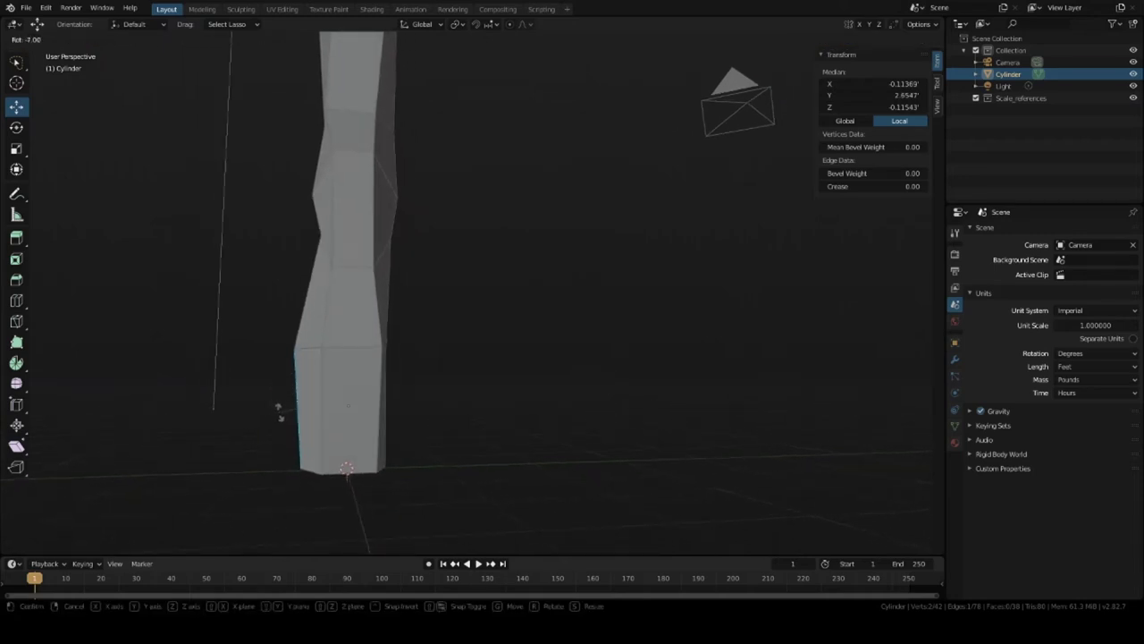
pyautogui.click(269, 411)
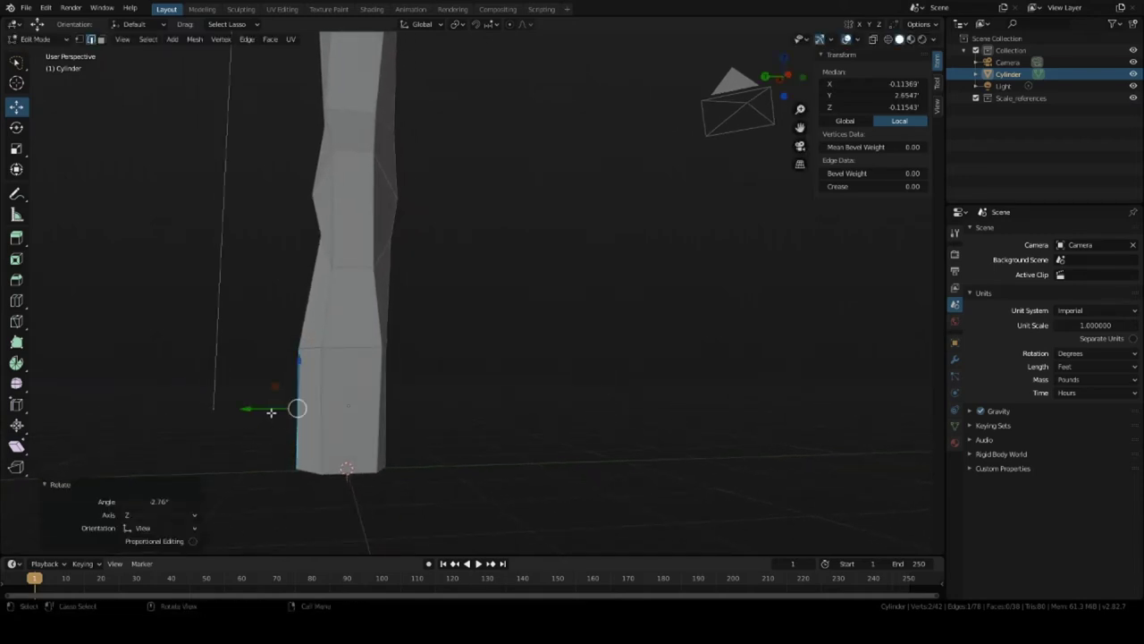
pyautogui.press('g')
pyautogui.press('y')
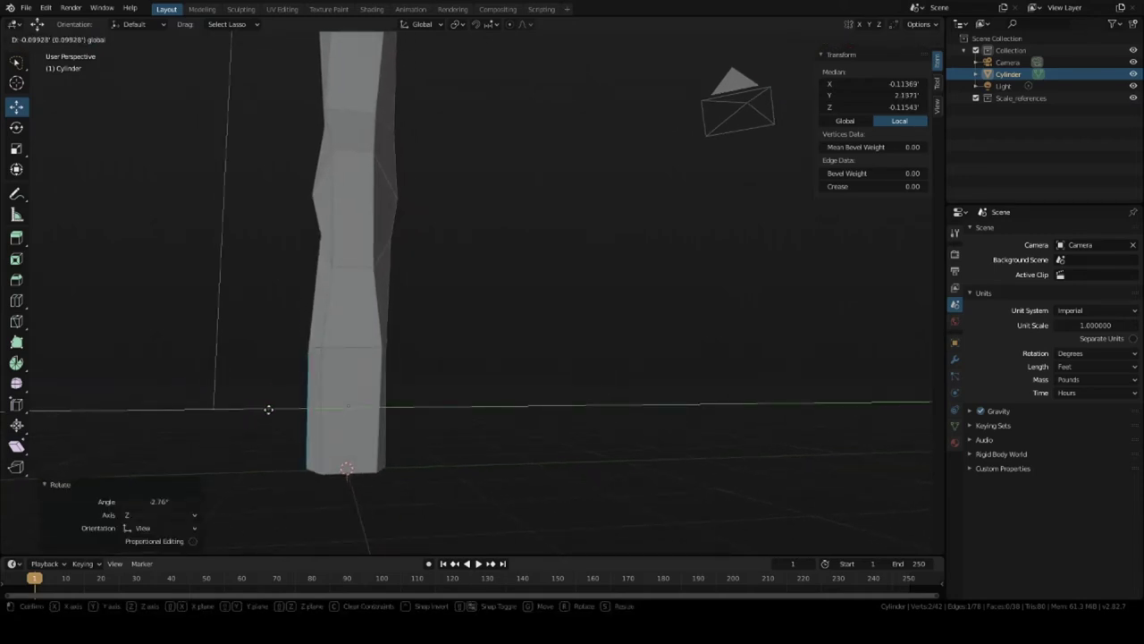
pyautogui.click(267, 406)
pyautogui.moveTo(266, 407); pyautogui.dragTo(390, 307, button='middle')
# Step: Return to Object Mode and create Material.001 for the column in Material Properties
pyautogui.press('Tab')
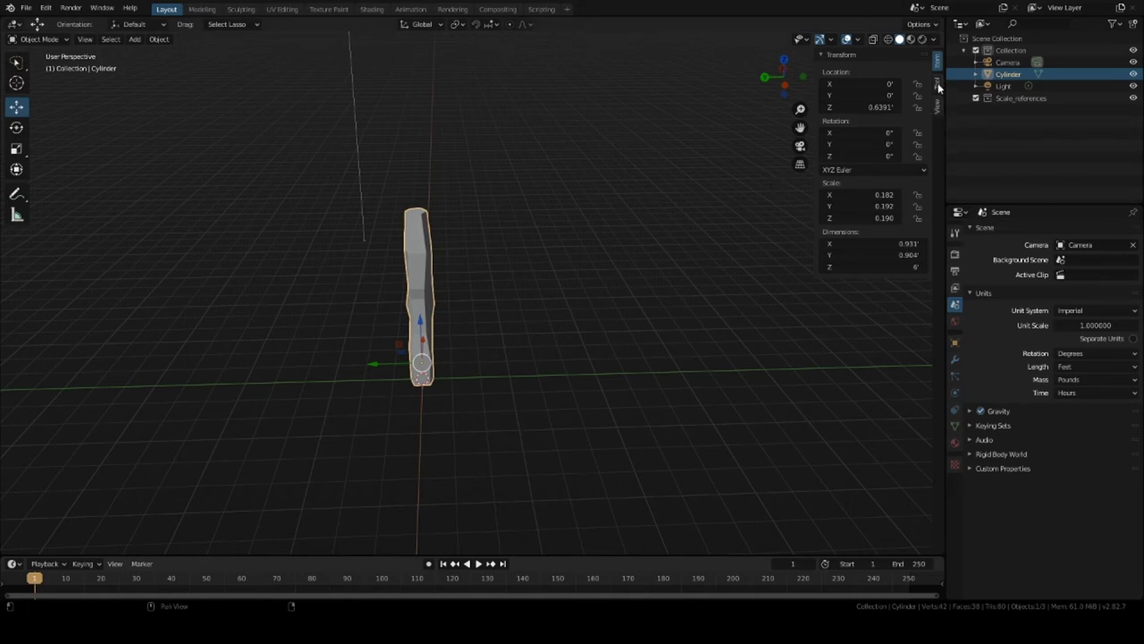
pyautogui.click(955, 447)
pyautogui.click(1003, 284)
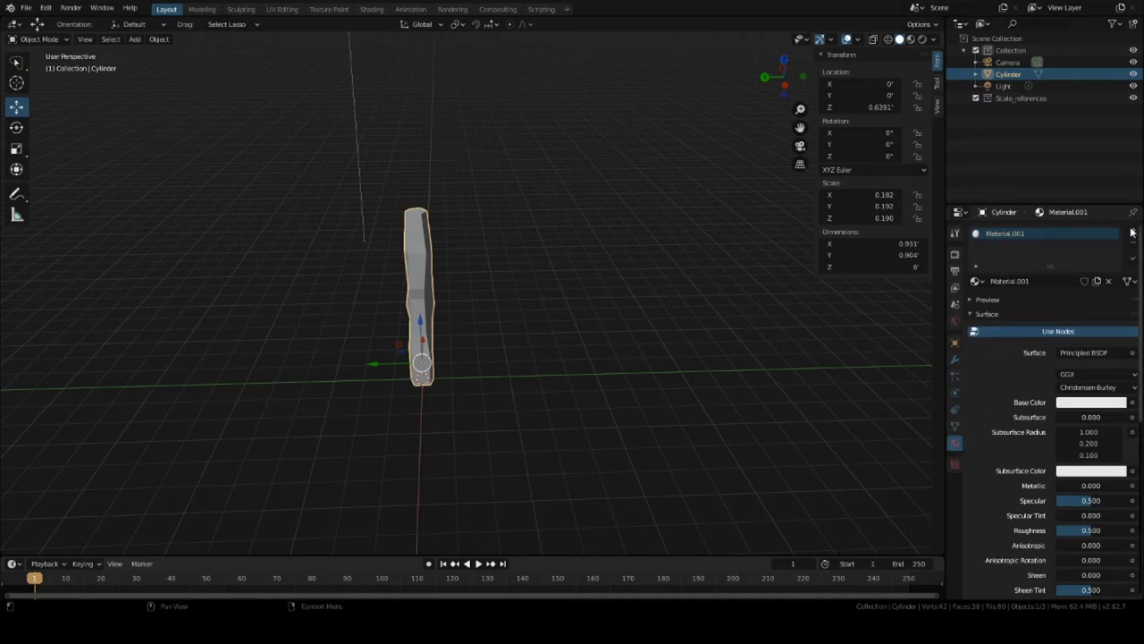
# Step: In Edit Mode face select, select the entire connected column mesh
pyautogui.press('Tab')
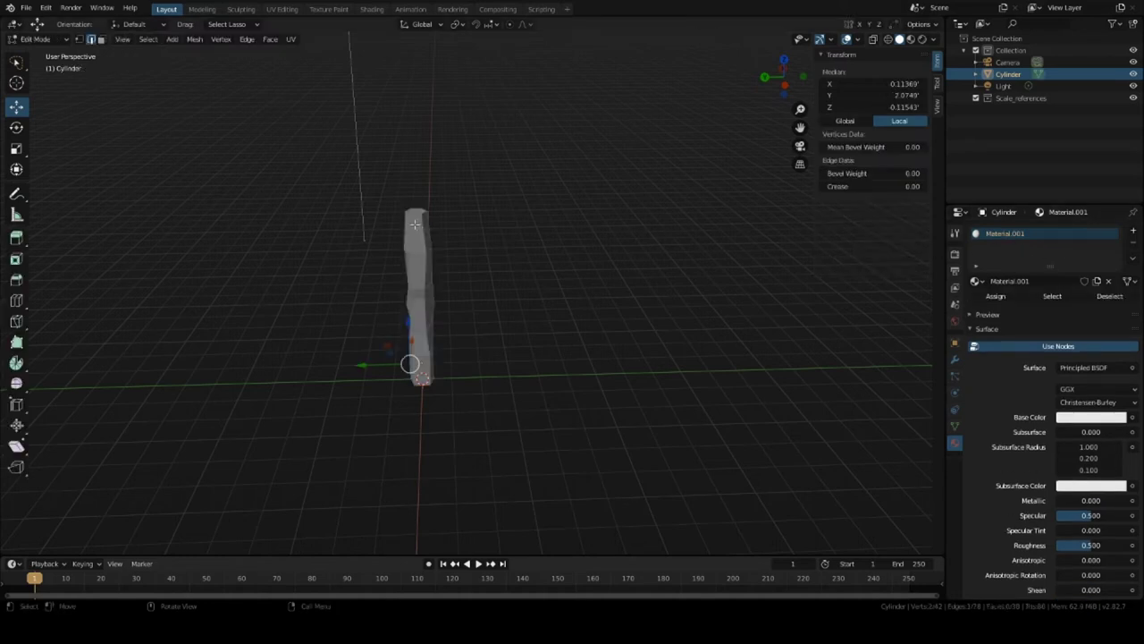
pyautogui.press('a')
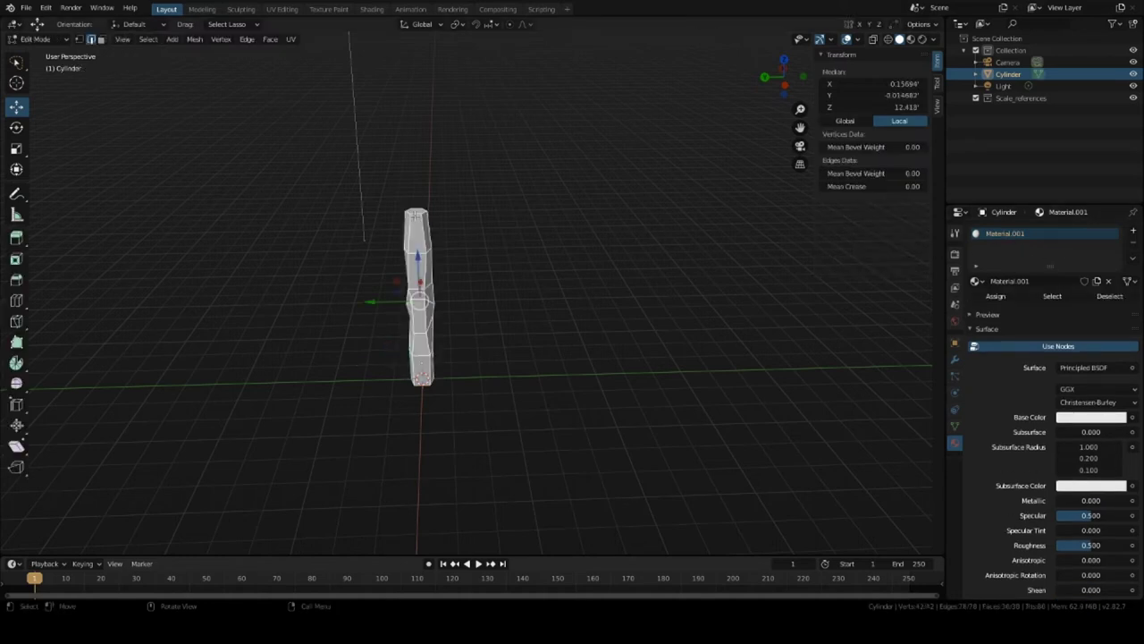
pyautogui.moveTo(429, 215); pyautogui.dragTo(456, 219, button='middle')
pyautogui.scroll(4, 459, 209)
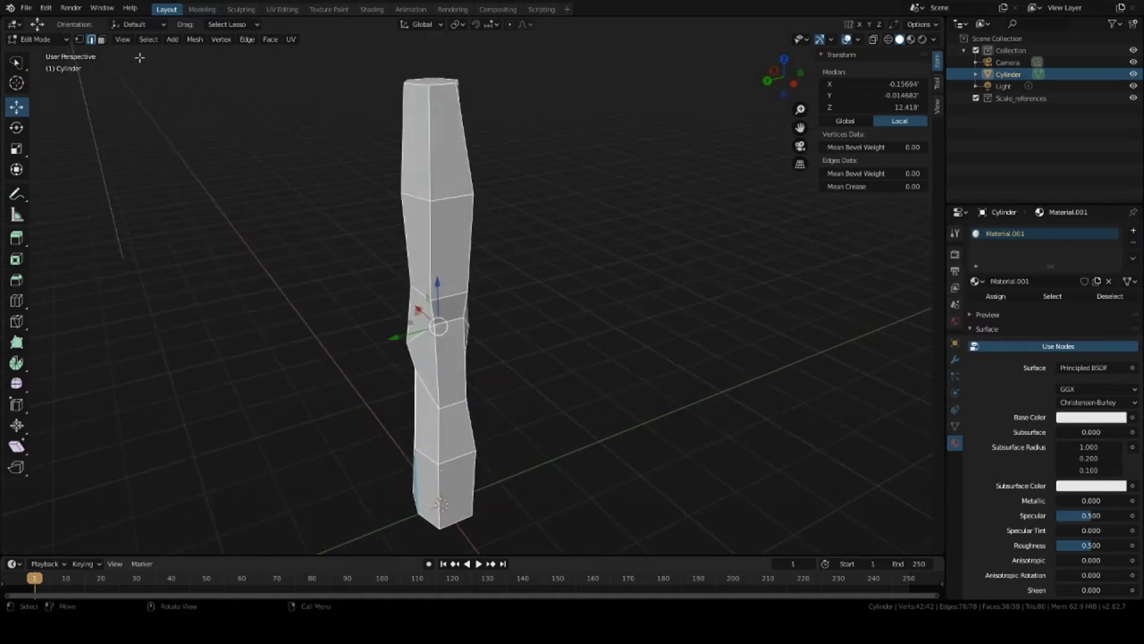
pyautogui.click(103, 41)
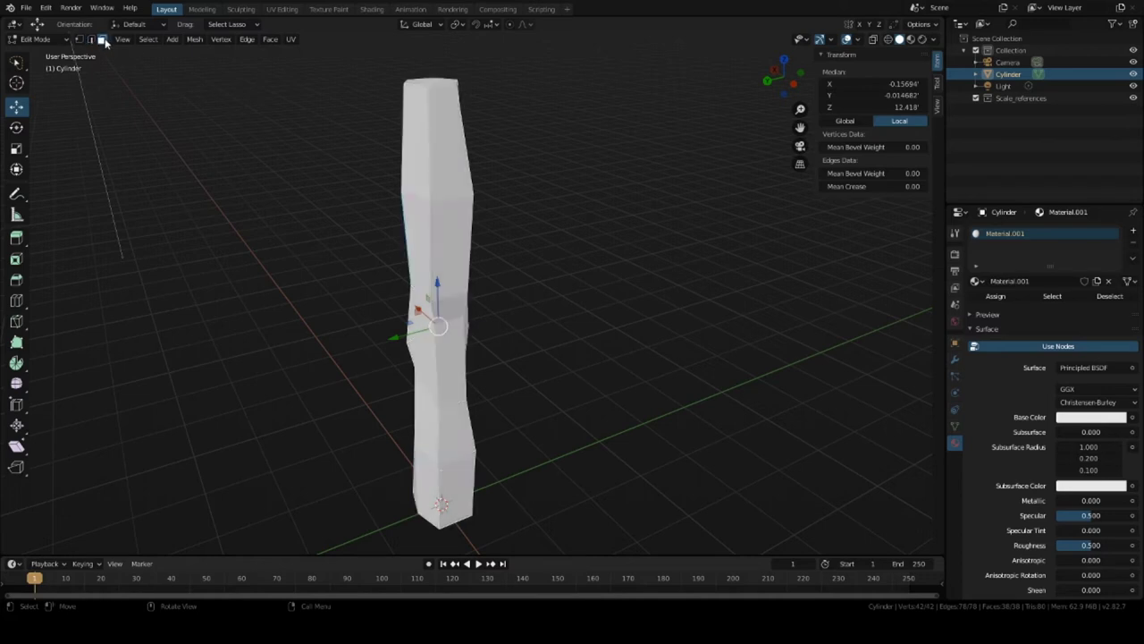
pyautogui.click(437, 165)
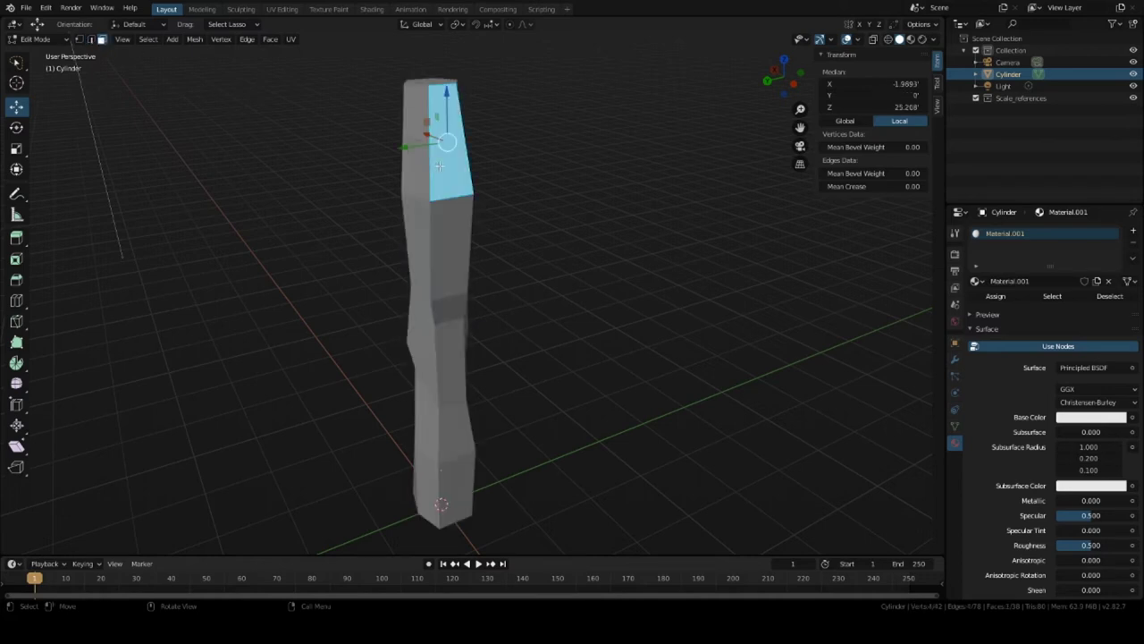
pyautogui.hotkey('ctrl', 'l')
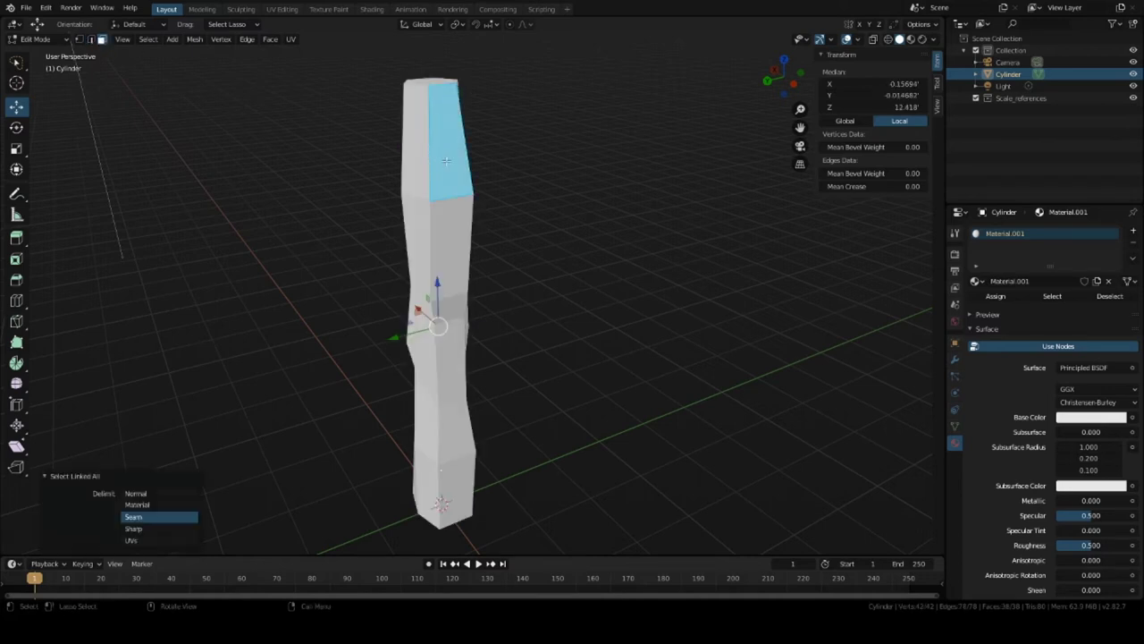
pyautogui.moveTo(563, 179); pyautogui.dragTo(518, 186, button='middle')
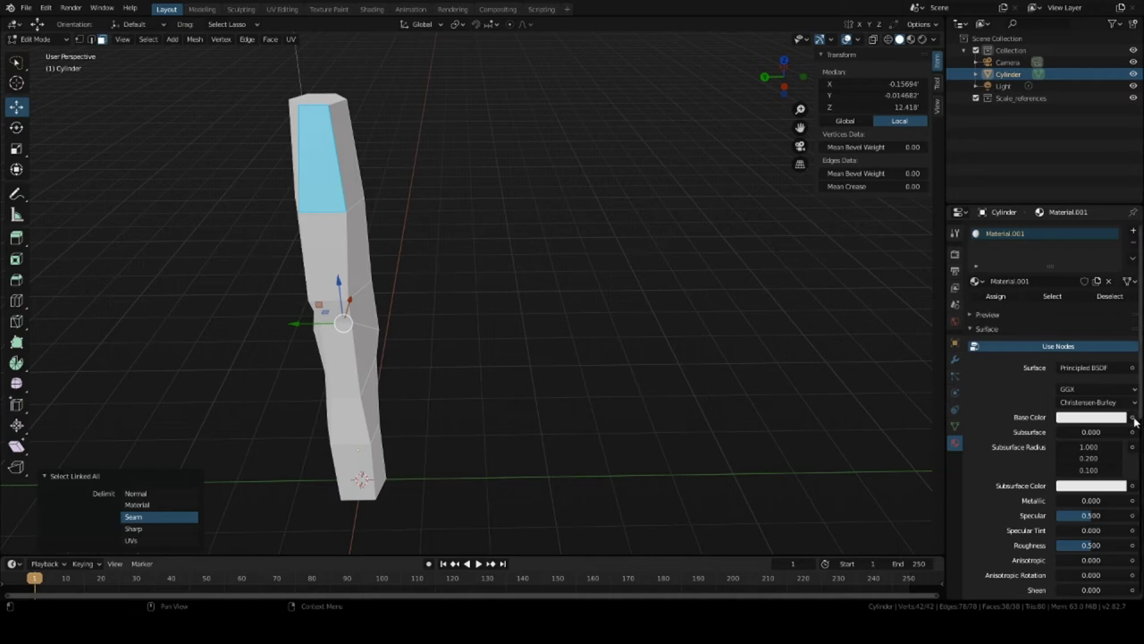
# Step: Set Material.001's base colour to a tan and assign it to the mesh
pyautogui.click(1121, 418)
pyautogui.click(1063, 300)
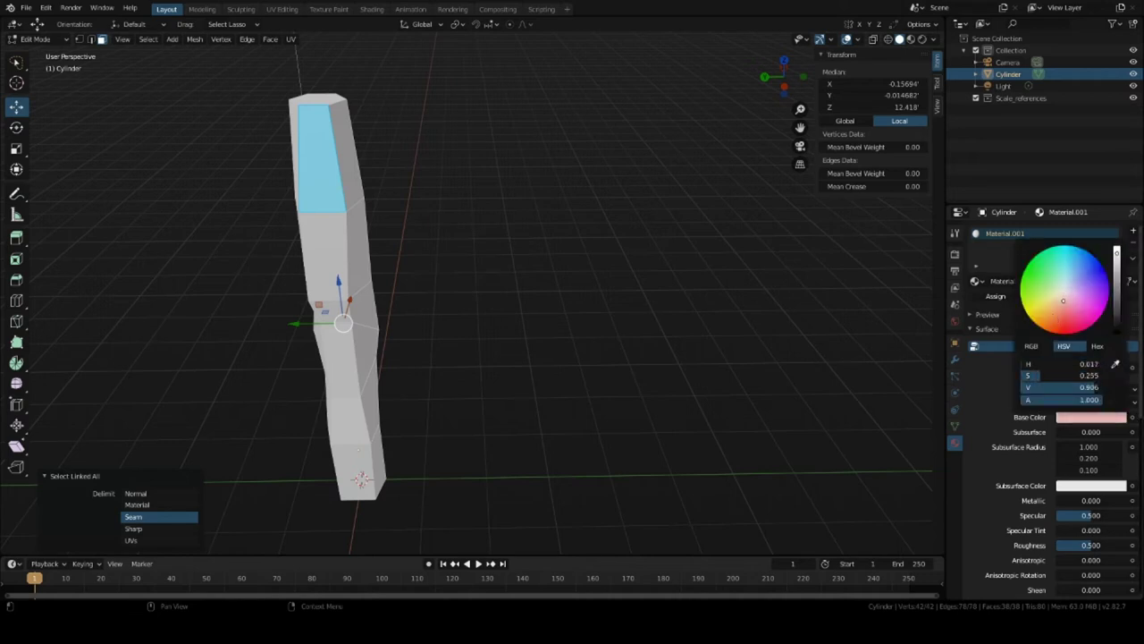
pyautogui.moveTo(1063, 301); pyautogui.dragTo(1049, 309)
pyautogui.moveTo(1119, 284); pyautogui.dragTo(1117, 289)
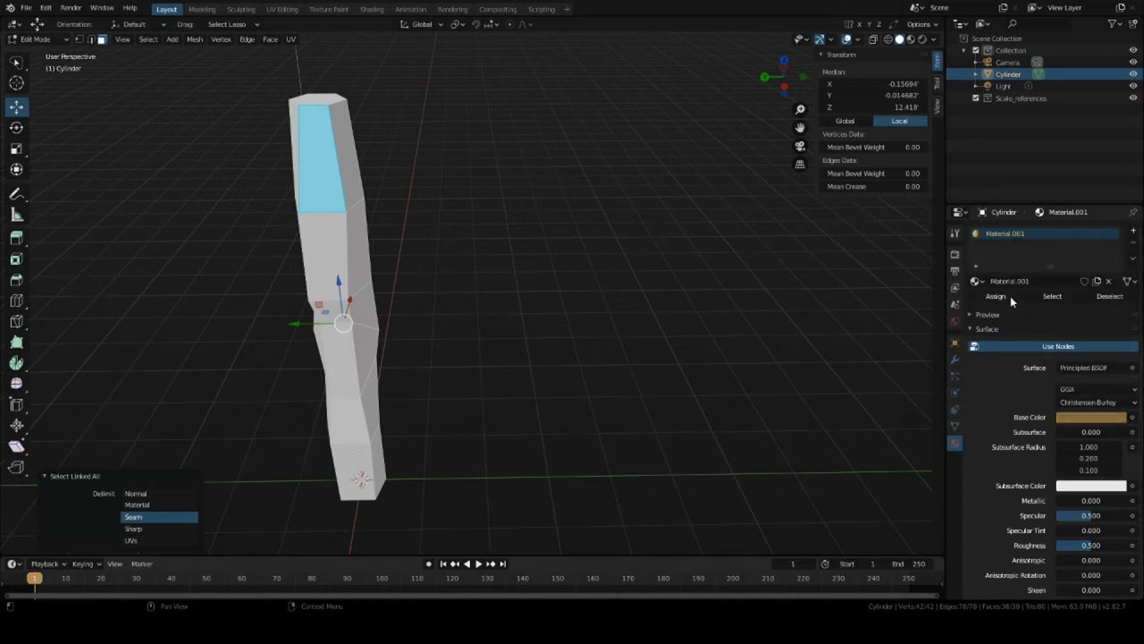
pyautogui.click(1006, 296)
# Step: Return to Object Mode and view the column in Material Preview shading
pyautogui.press('Tab')
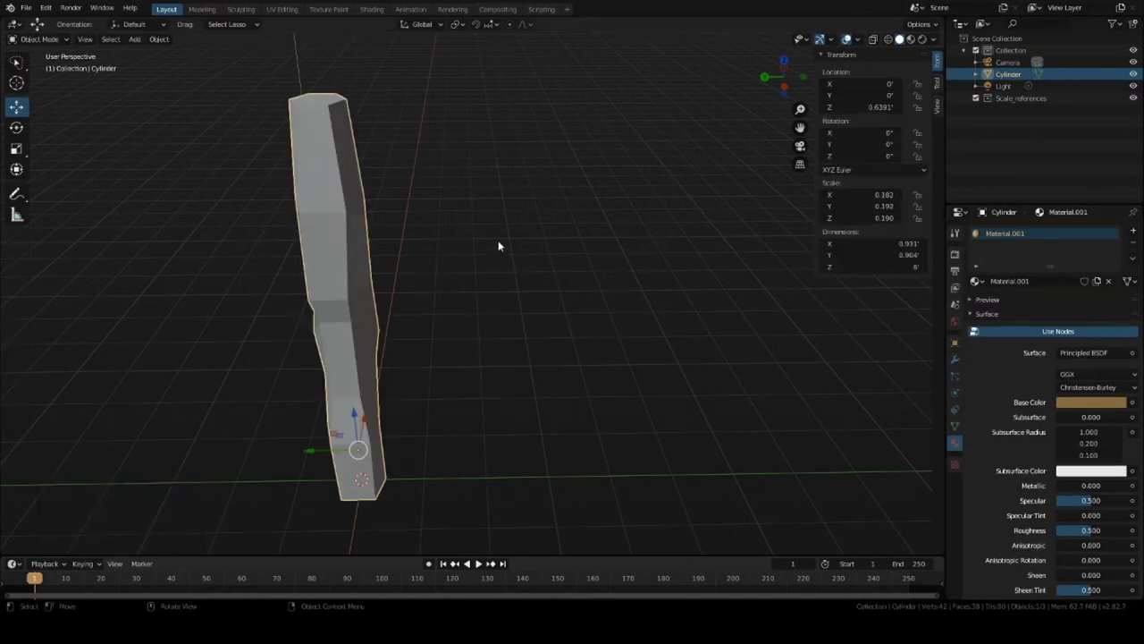
pyautogui.click(911, 39)
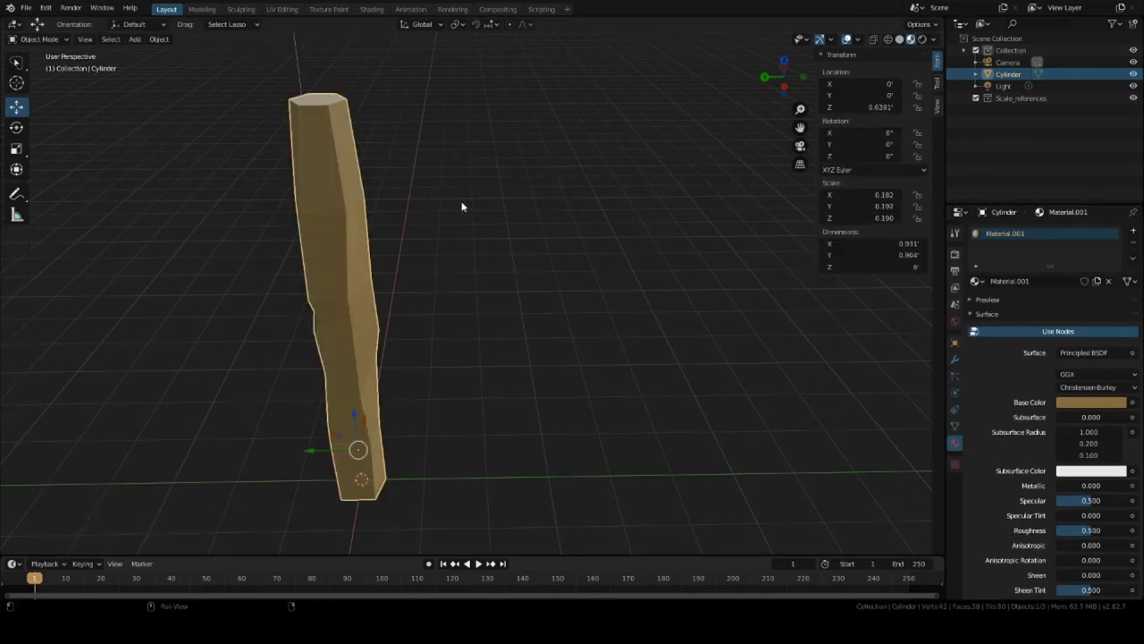
pyautogui.moveTo(462, 206)
pyautogui.mouseDown(button='middle')
pyautogui.moveTo(485, 194)
pyautogui.moveTo(450, 212)
pyautogui.mouseUp(button='middle')
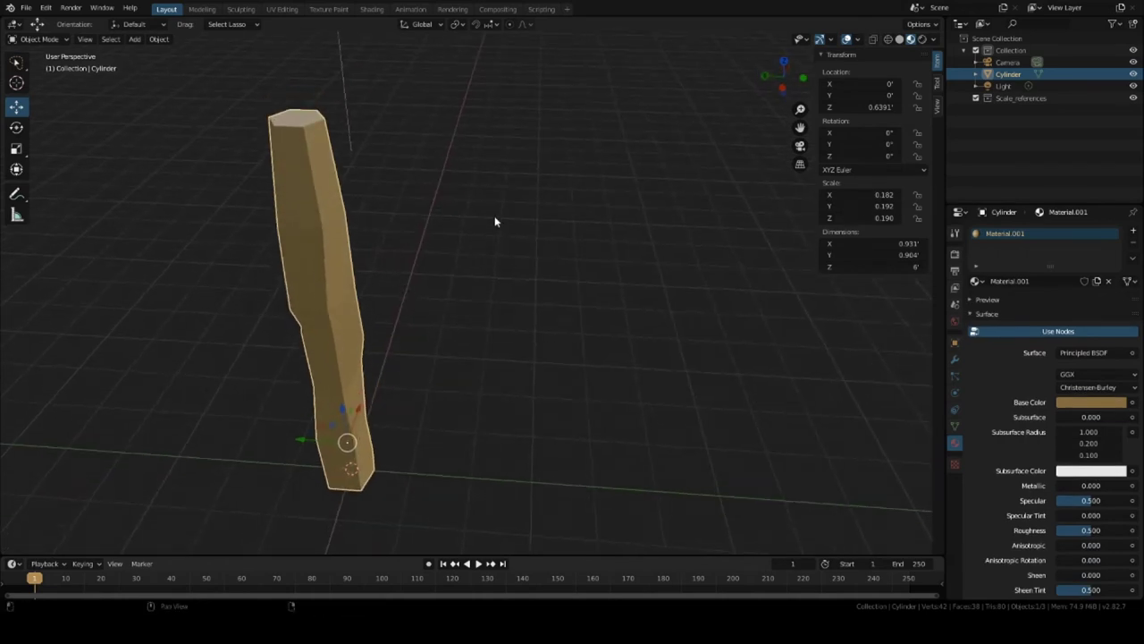
pyautogui.press('Tab')
pyautogui.press('Tab')
# Step: Enable the BlenderKit add-on in the sidebar Tool tab and open the BlenderKit panel
pyautogui.click(937, 83)
pyautogui.scroll(-3, 841, 322)
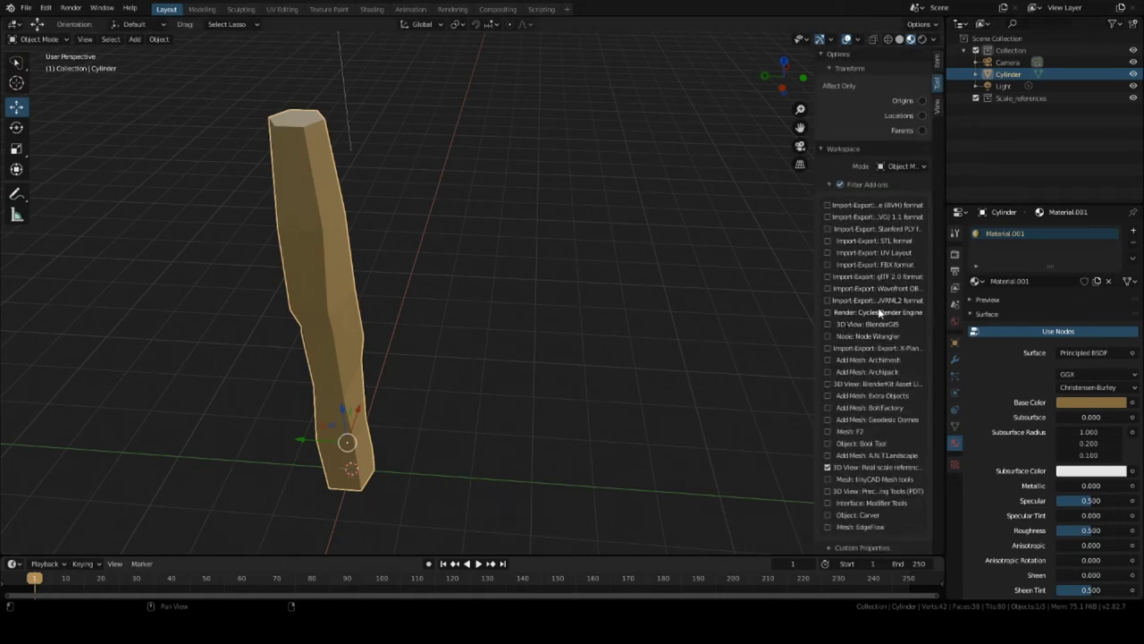
pyautogui.scroll(3, 880, 309)
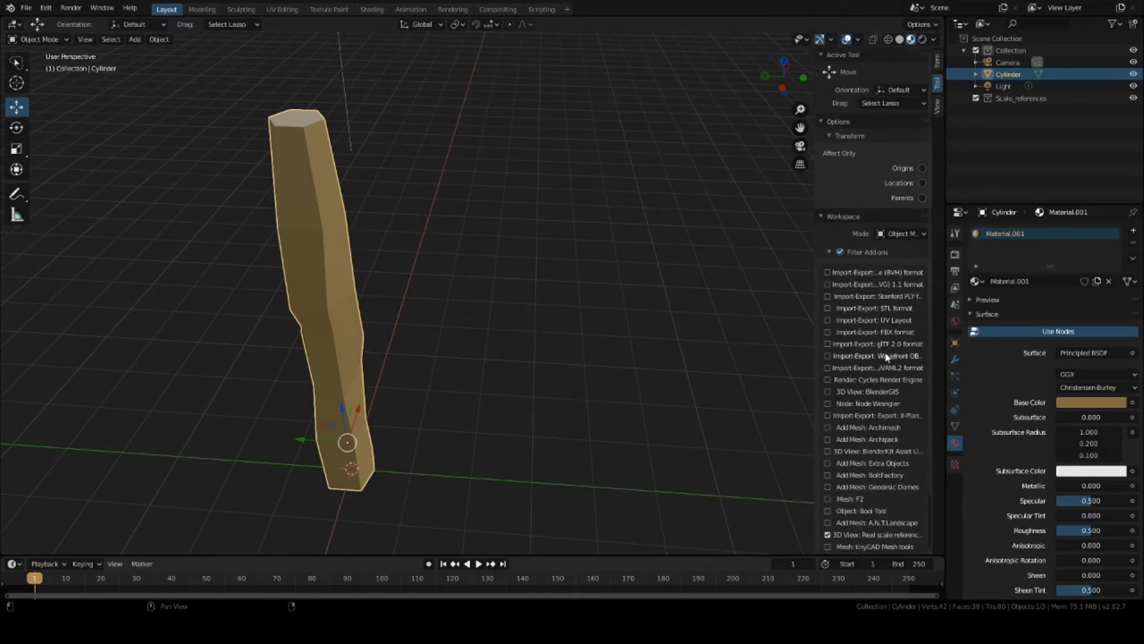
pyautogui.scroll(-1, 873, 402)
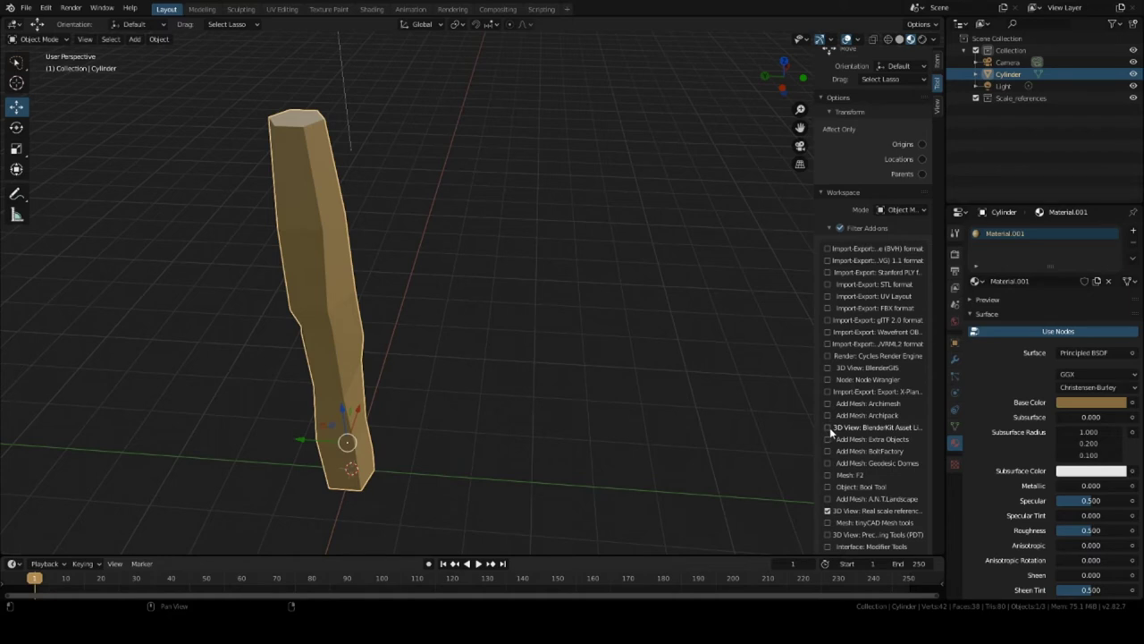
pyautogui.click(828, 428)
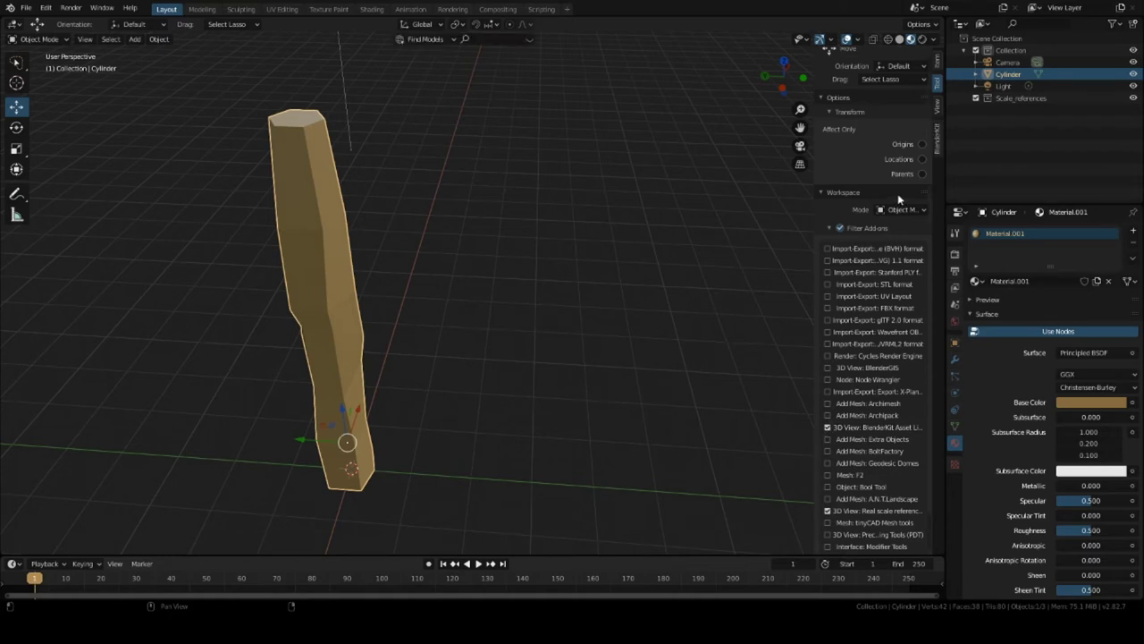
pyautogui.click(937, 145)
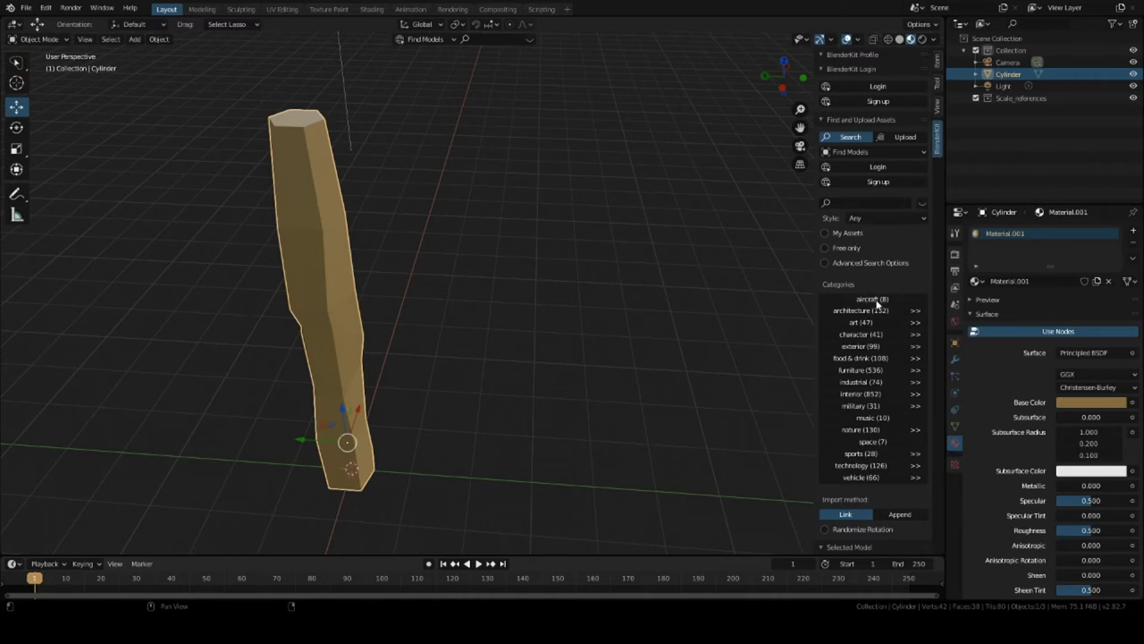
pyautogui.scroll(-1, 876, 304)
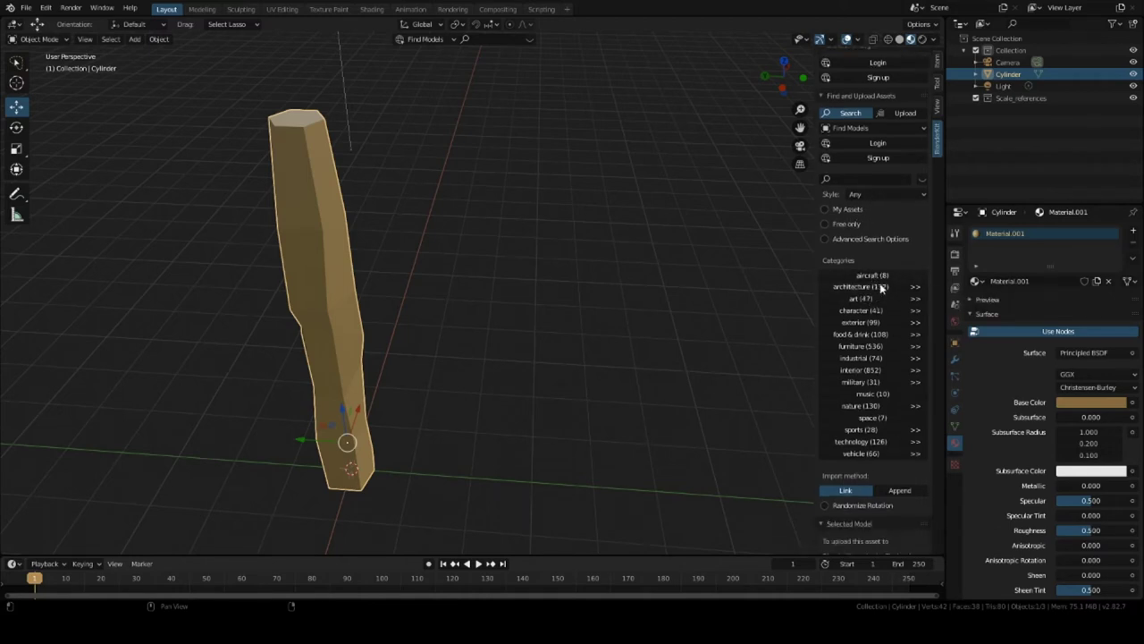
pyautogui.click(909, 193)
# Step: Tick Free only and change the BlenderKit search from Find Models to Find Materials
pyautogui.click(826, 225)
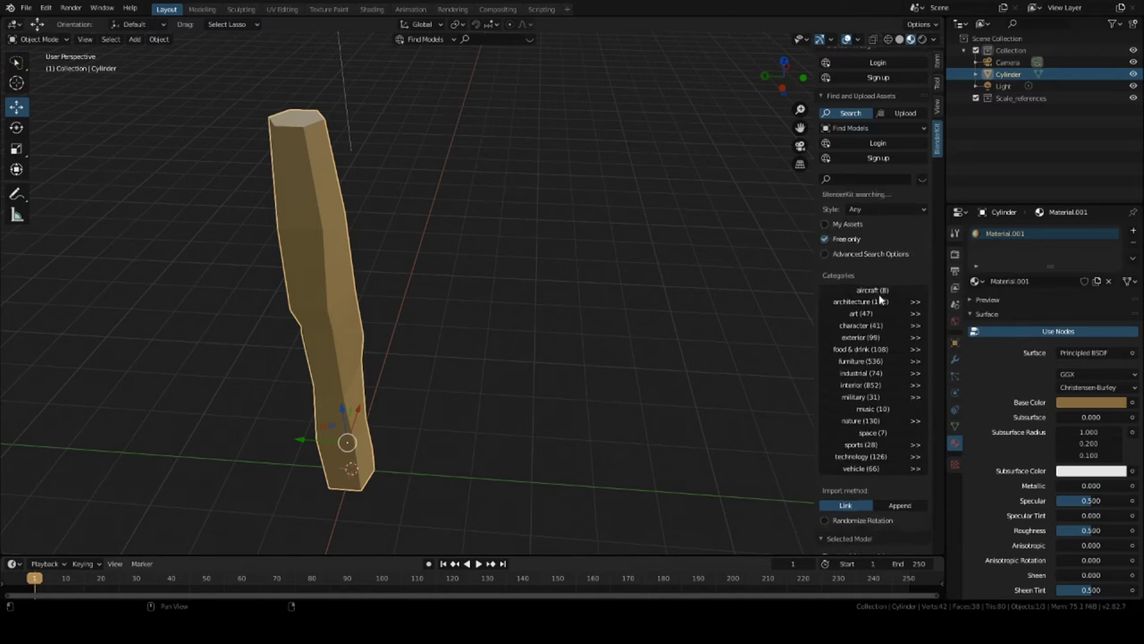
pyautogui.scroll(-2, 879, 299)
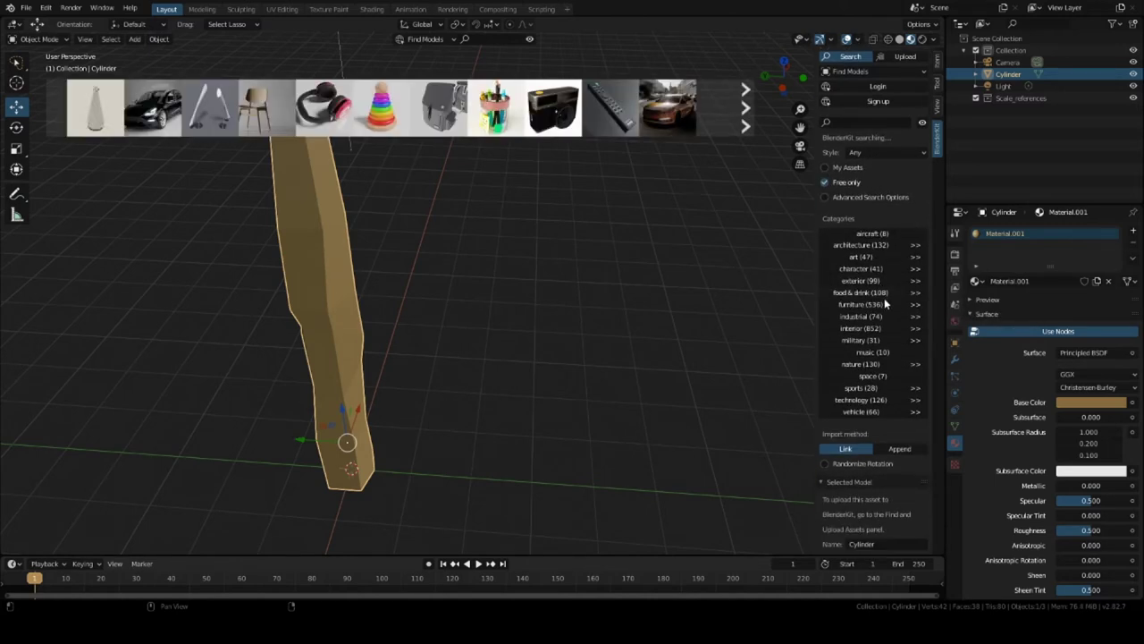
pyautogui.scroll(4, 898, 268)
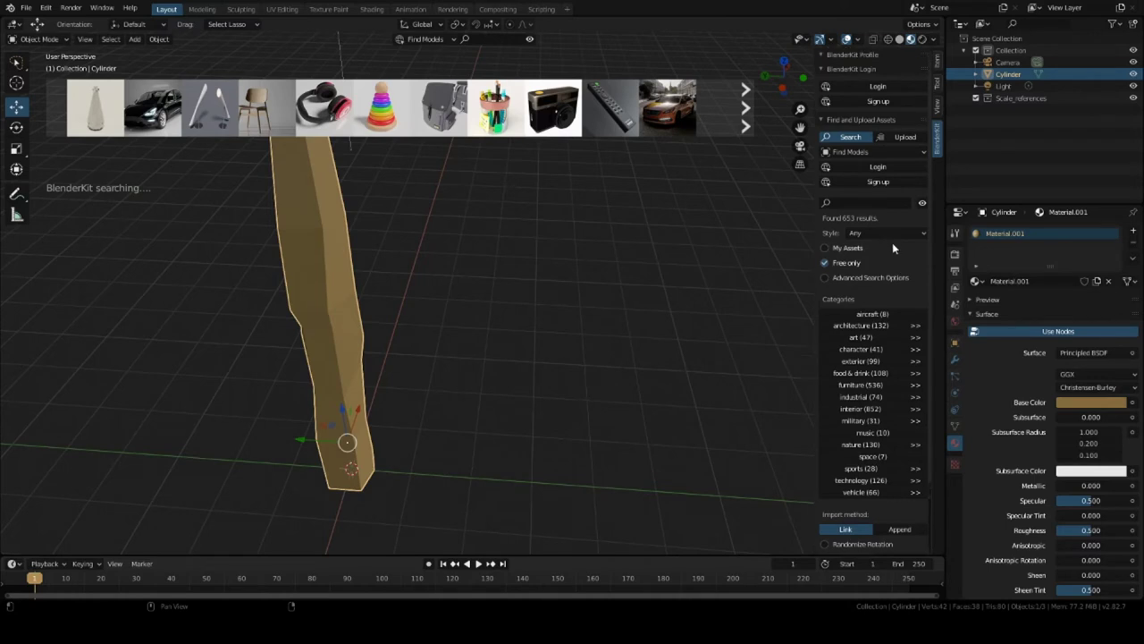
pyautogui.click(908, 152)
pyautogui.click(884, 179)
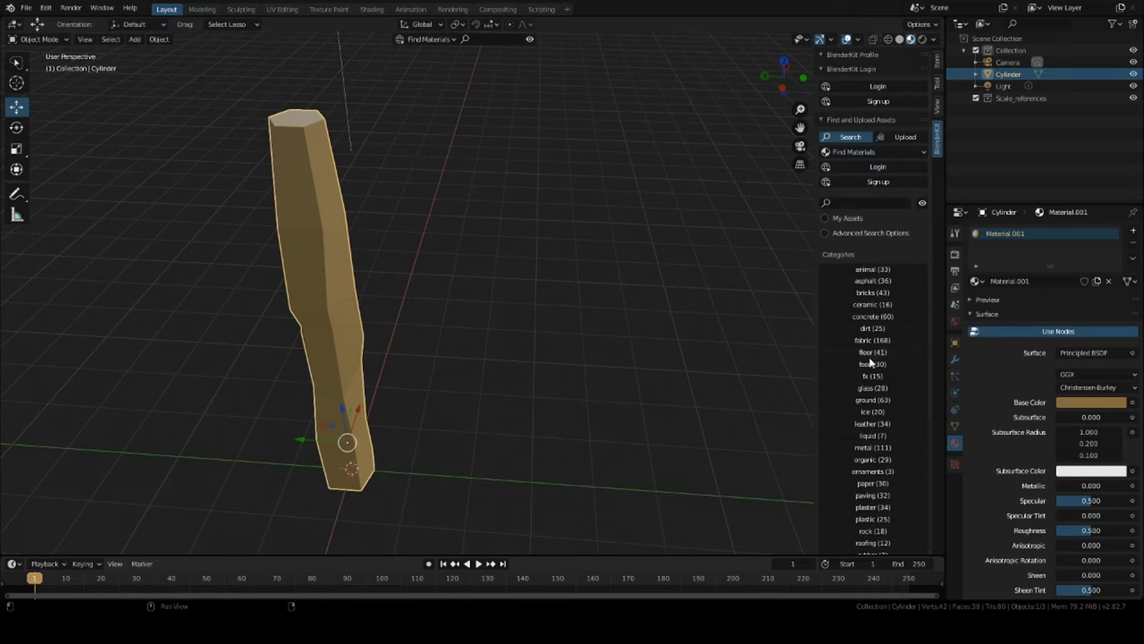
pyautogui.scroll(-4, 875, 348)
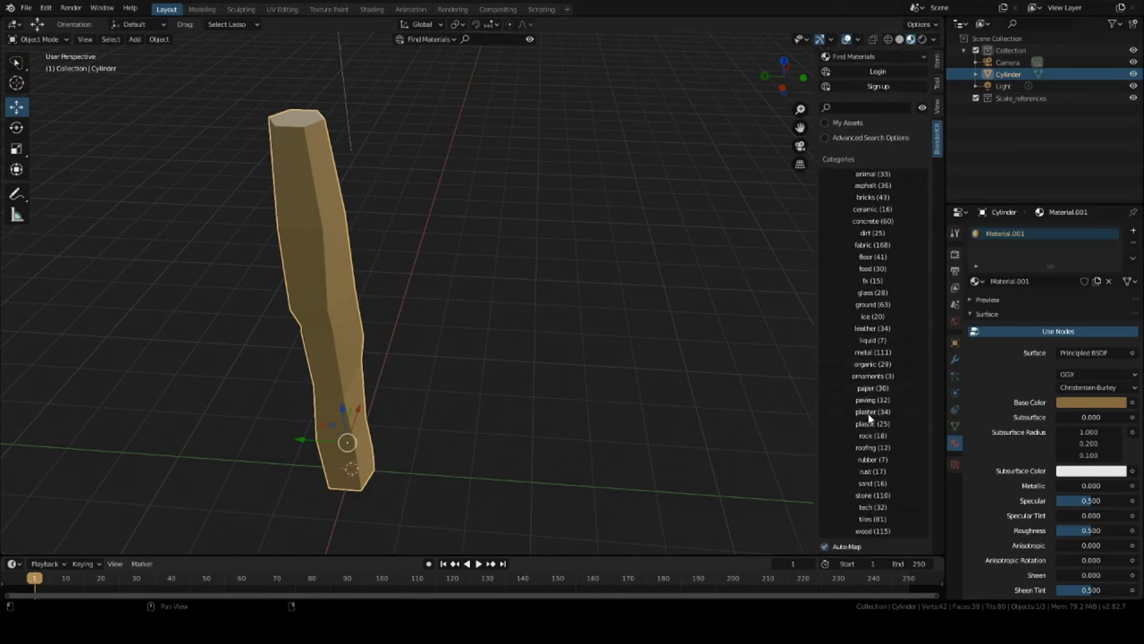
pyautogui.scroll(-1, 879, 518)
# Step: Load the wood (115) material results and page forward four times, previewing thumbnails
pyautogui.click(871, 507)
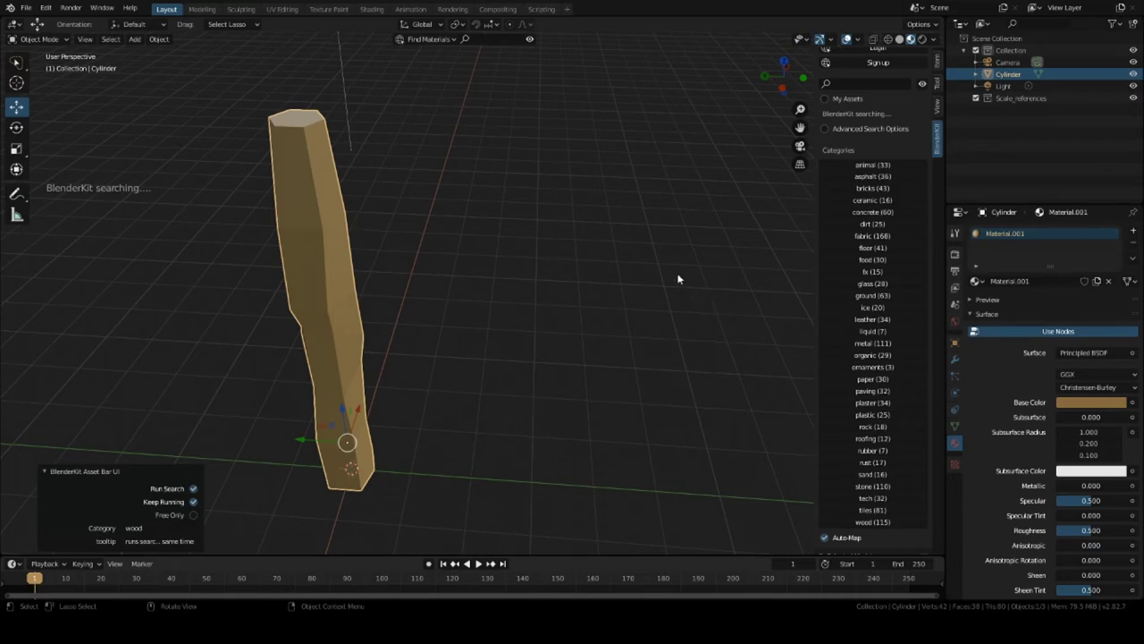
pyautogui.moveTo(609, 247); pyautogui.dragTo(501, 240, button='middle')
pyautogui.moveTo(389, 167); pyautogui.dragTo(253, 136, button='middle')
pyautogui.moveTo(227, 111)
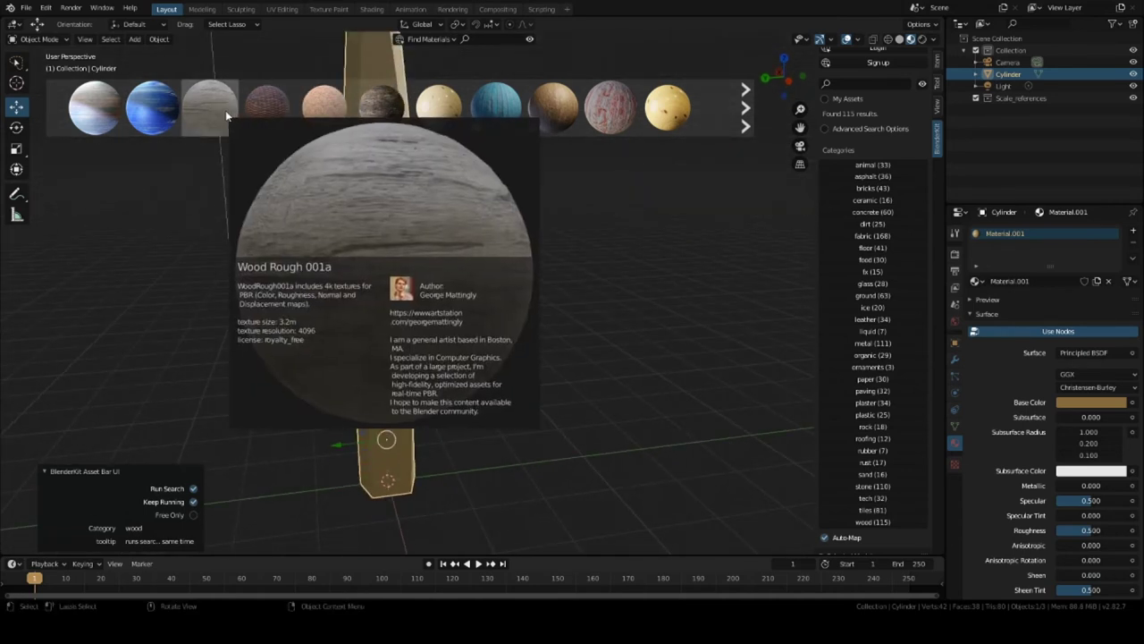
pyautogui.moveTo(382, 113)
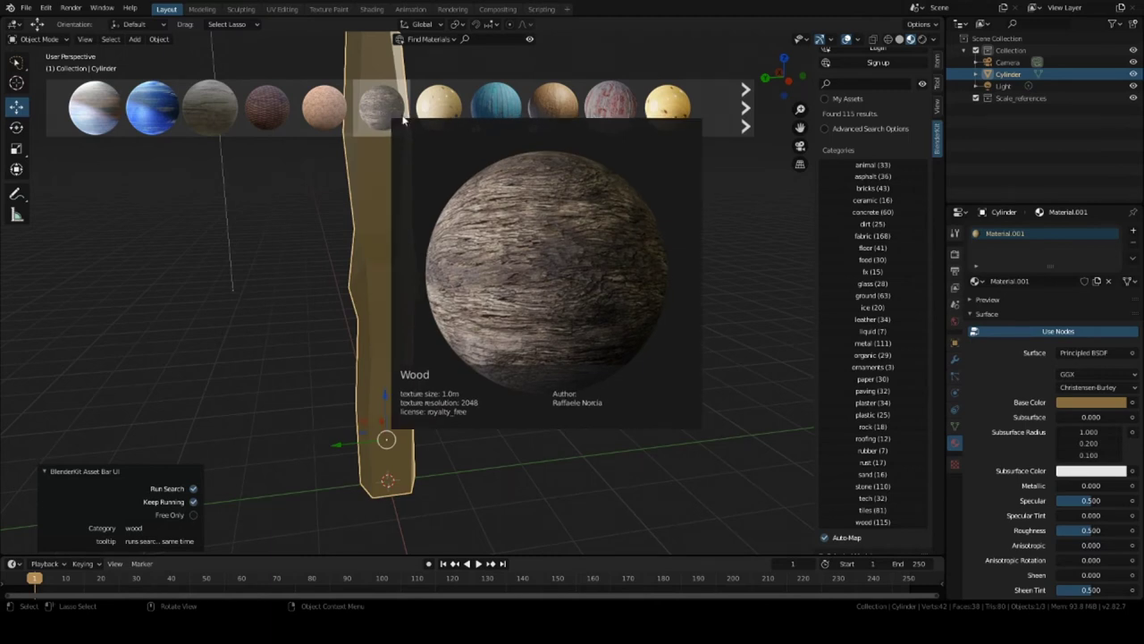
pyautogui.click(746, 109)
pyautogui.click(747, 108)
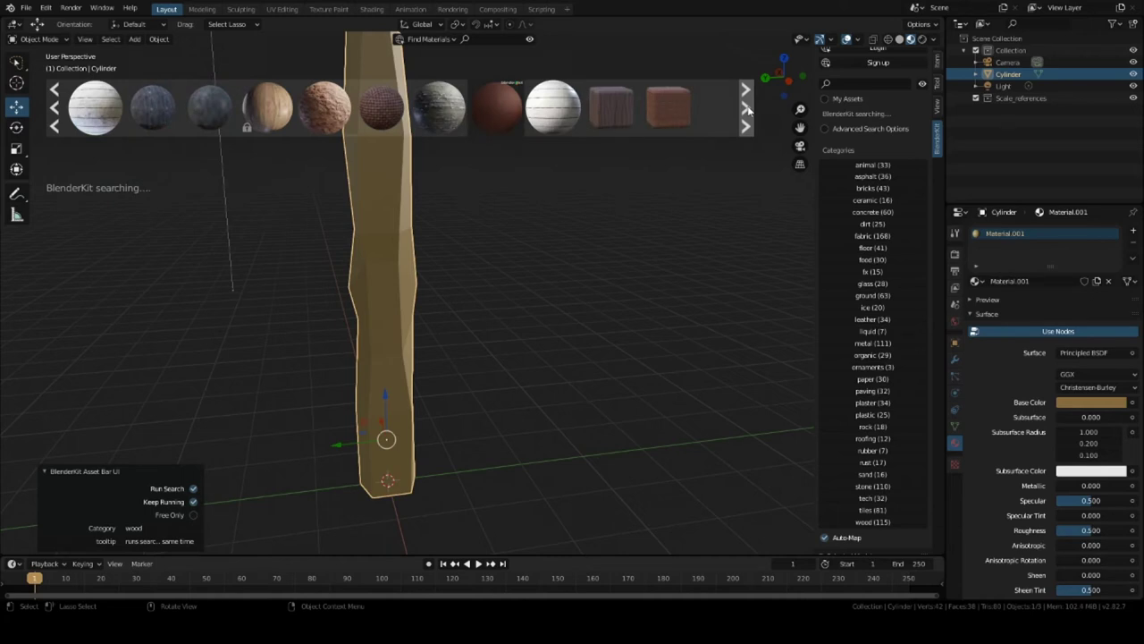
pyautogui.moveTo(321, 97)
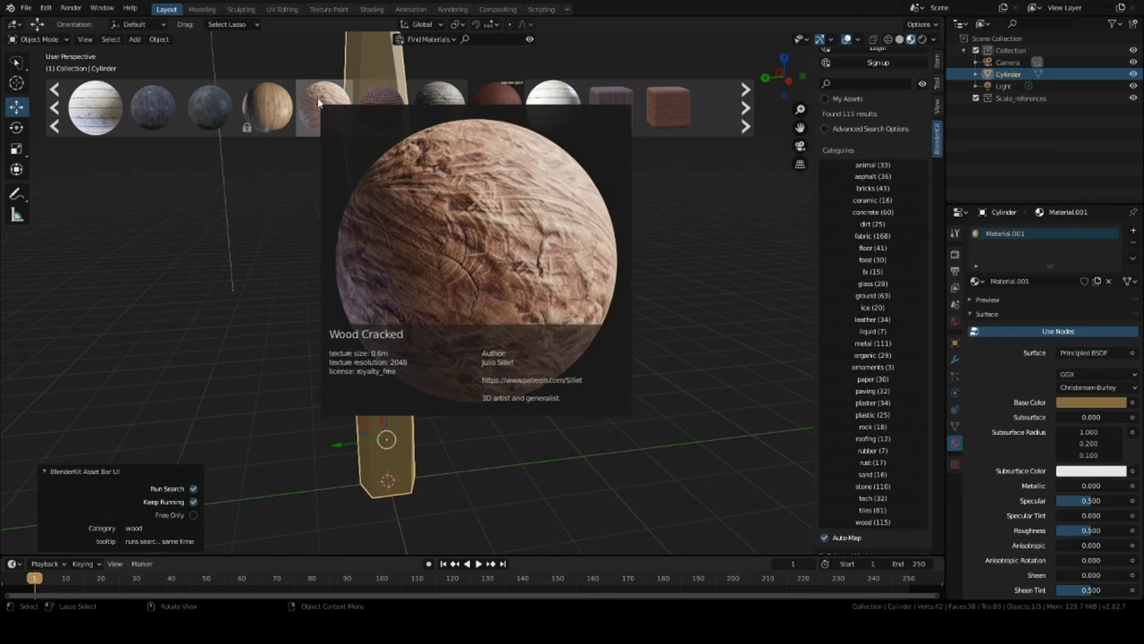
pyautogui.click(746, 109)
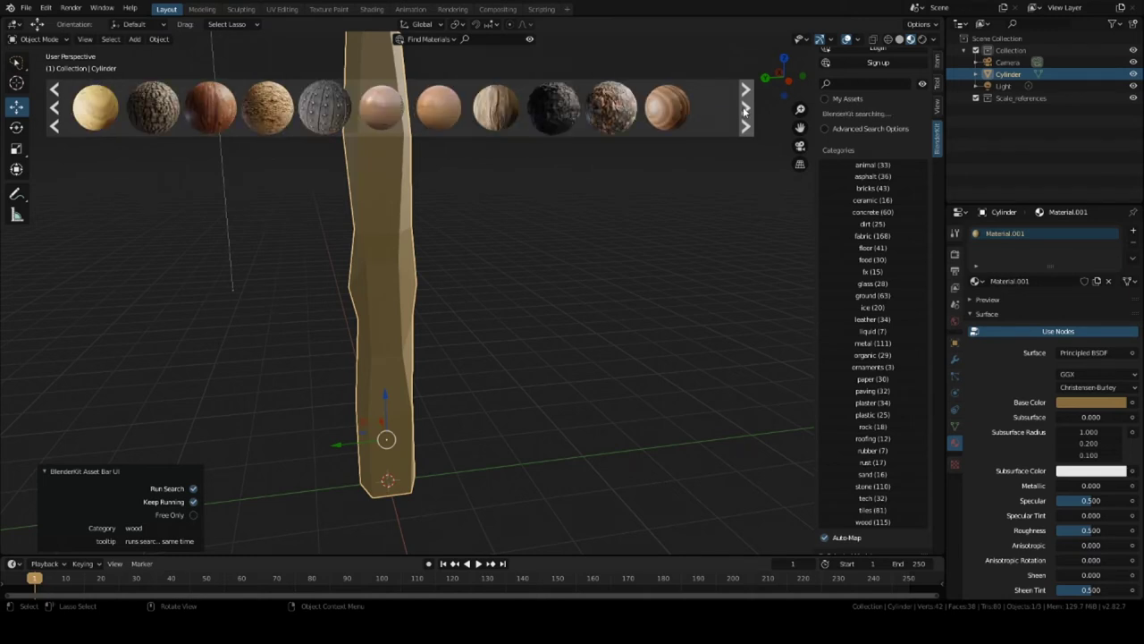
pyautogui.click(744, 110)
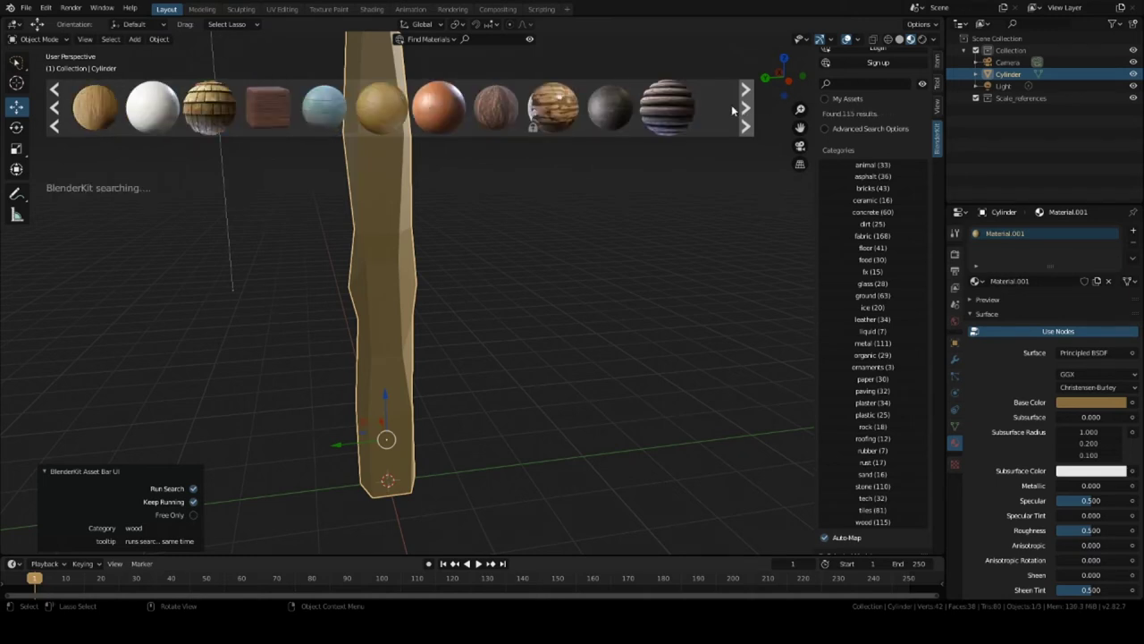
pyautogui.moveTo(690, 133)
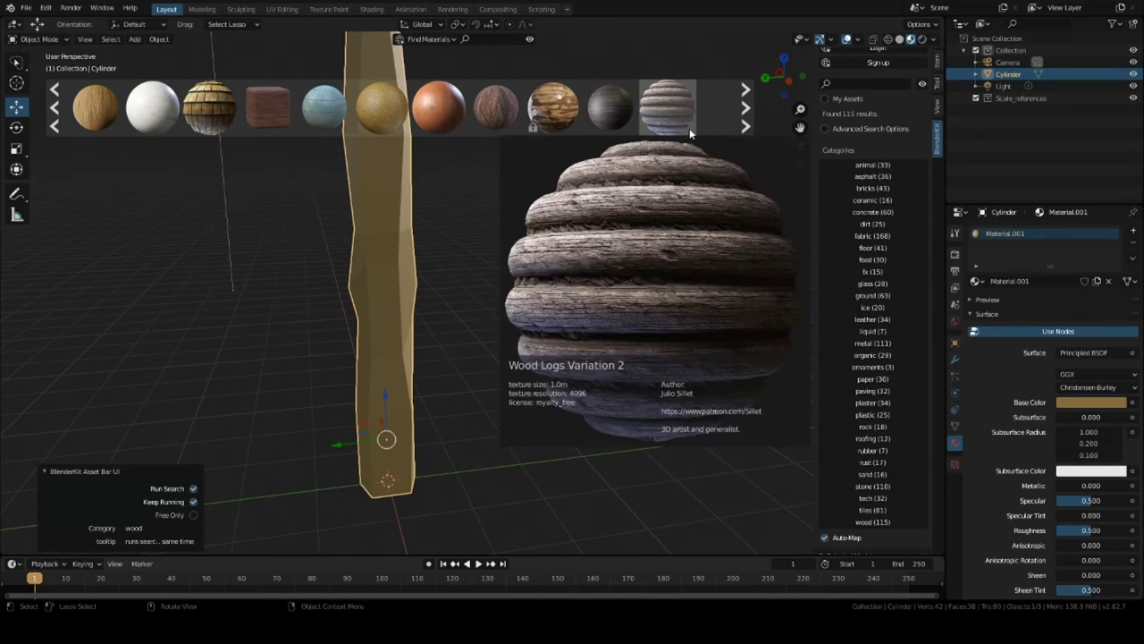
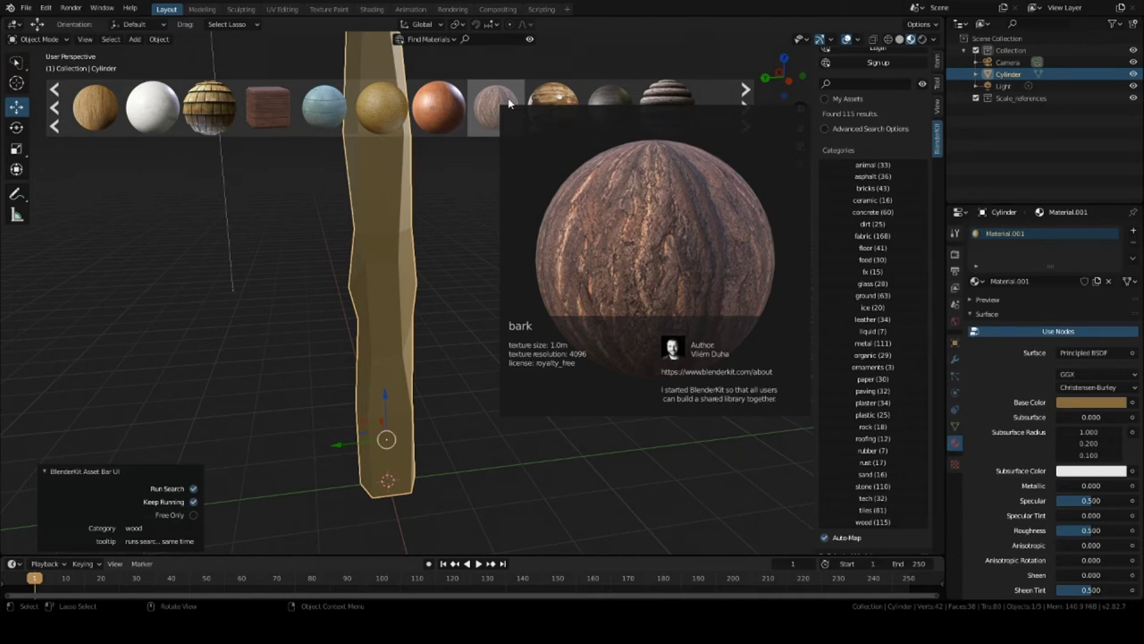
# Step: Drop the BlenderKit 'bark' material onto the tall cylinder to give it albedo and roughness bark textures
pyautogui.moveTo(508, 98); pyautogui.dragTo(398, 445)
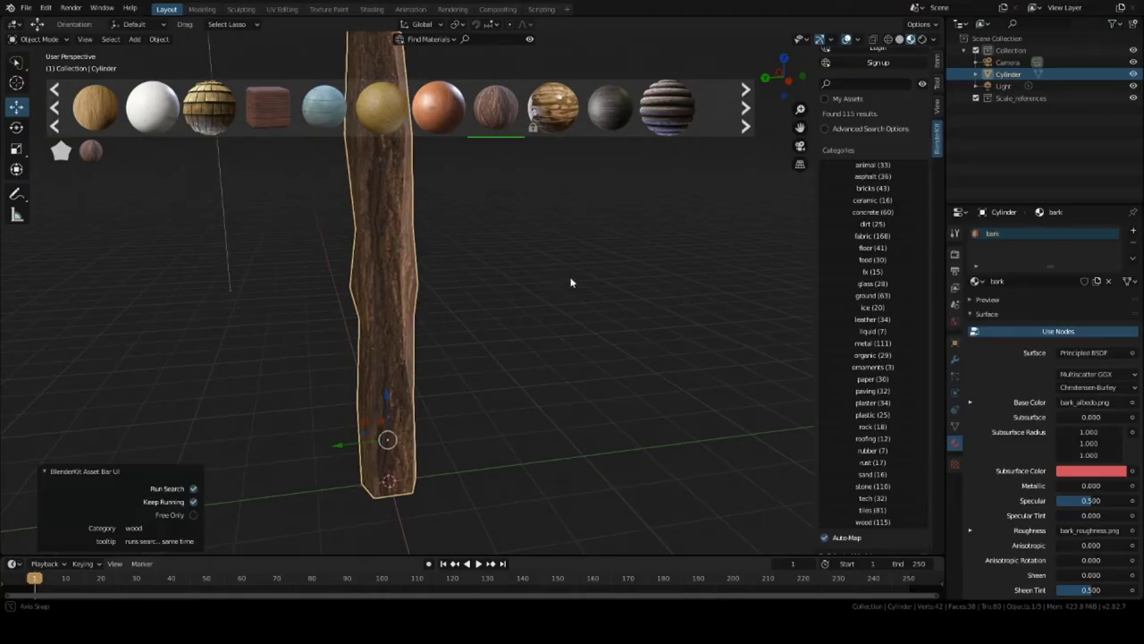
pyautogui.scroll(5, 617, 307)
# Step: Set the bark material's Specular and Sheen Tint to 0 and expand its extra settings
pyautogui.moveTo(582, 263); pyautogui.dragTo(565, 292, button='middle')
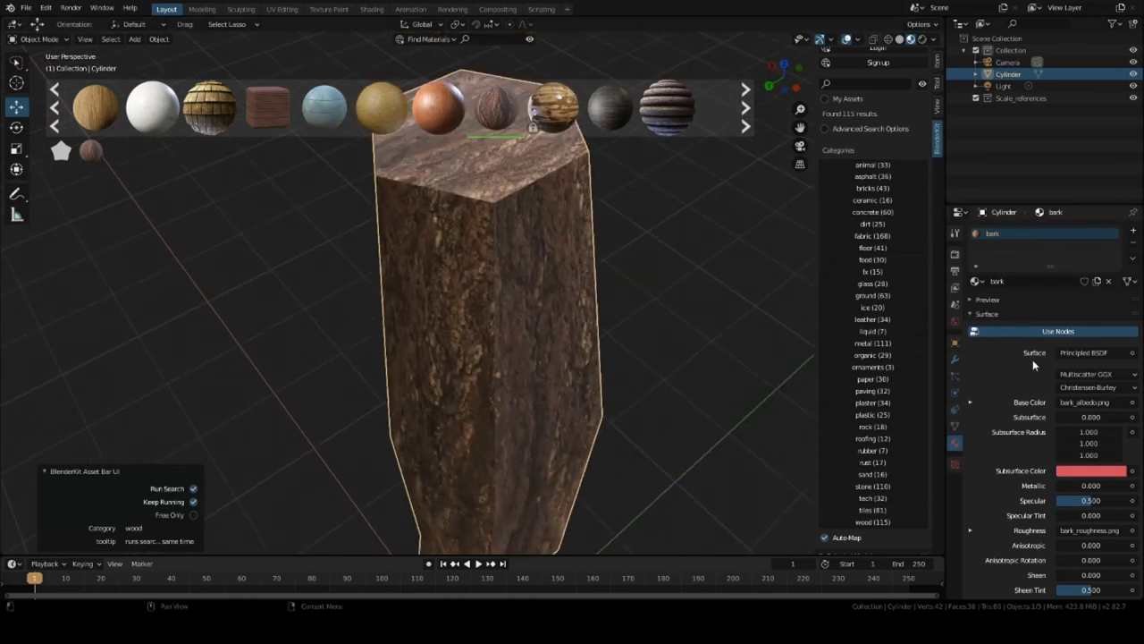
pyautogui.scroll(-4, 1080, 485)
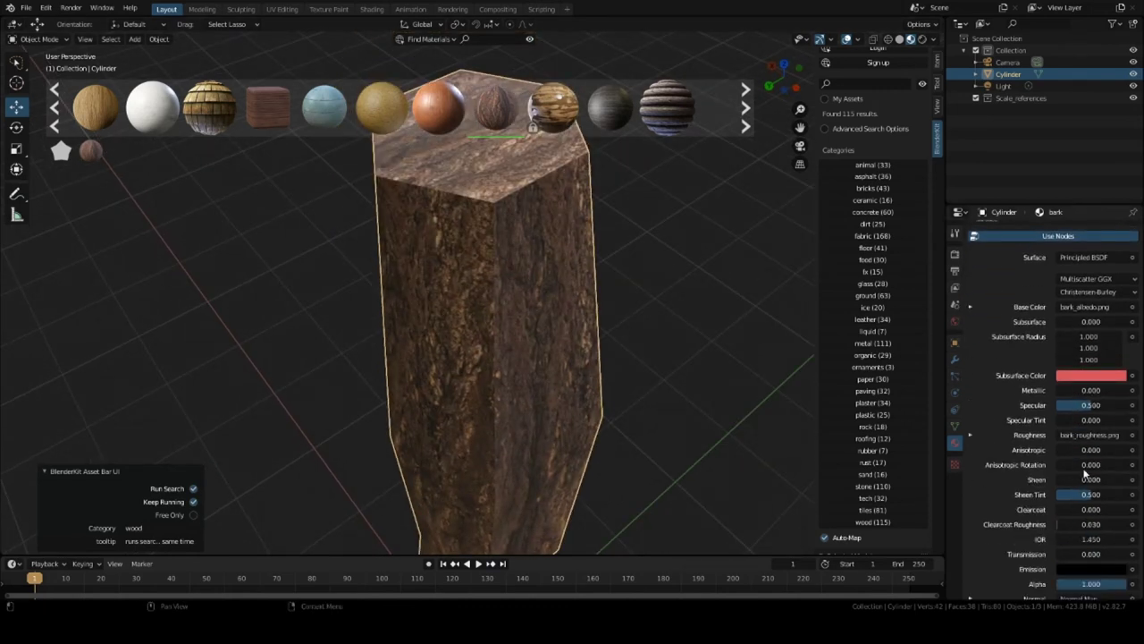
pyautogui.moveTo(1083, 408); pyautogui.dragTo(1046, 409)
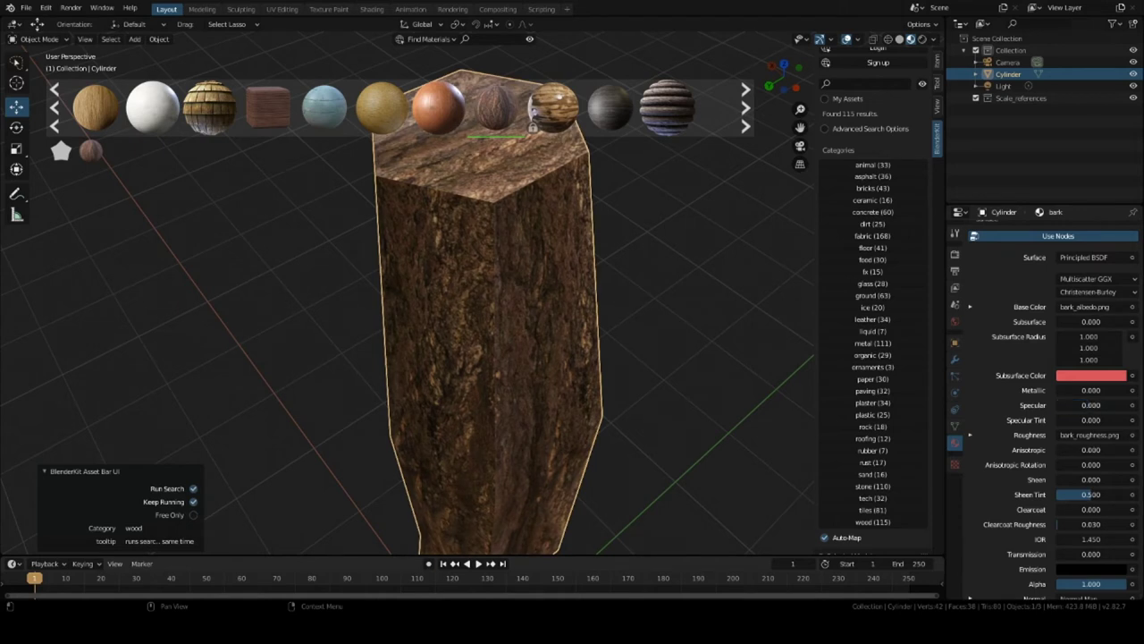
pyautogui.scroll(-3, 924, 423)
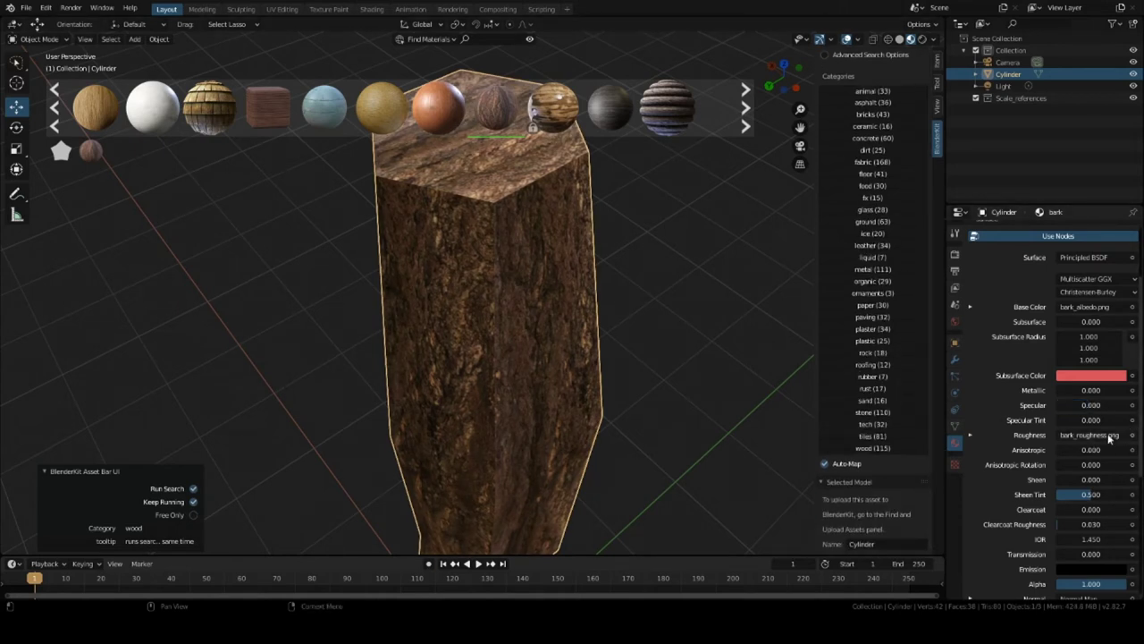
pyautogui.scroll(-3, 1090, 454)
pyautogui.moveTo(1082, 427); pyautogui.dragTo(1046, 427)
pyautogui.click(988, 590)
# Step: Orbit and zoom around the trunk, toggling Edit Mode, to inspect the bark surface
pyautogui.scroll(-4, 1104, 435)
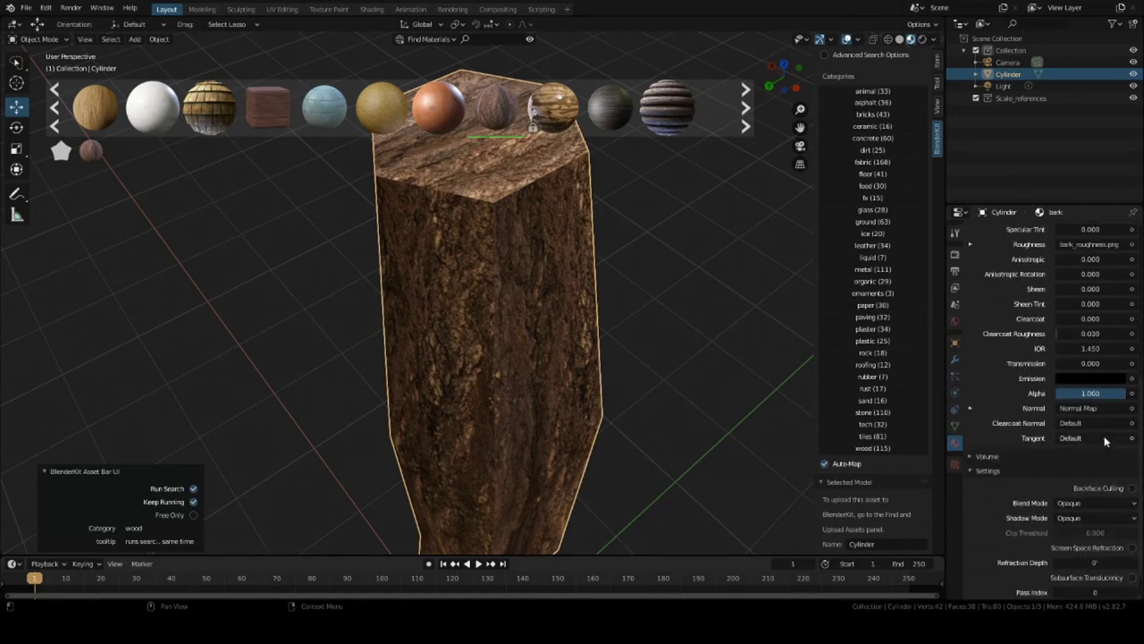
pyautogui.scroll(5, 1099, 445)
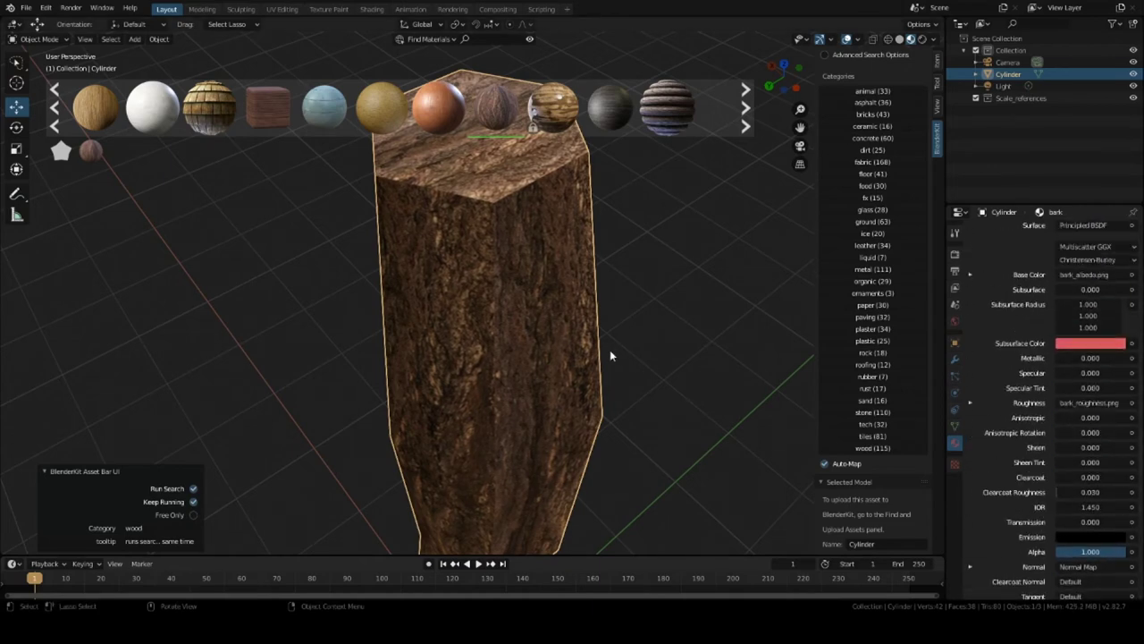
pyautogui.moveTo(610, 349); pyautogui.dragTo(565, 295, button='middle')
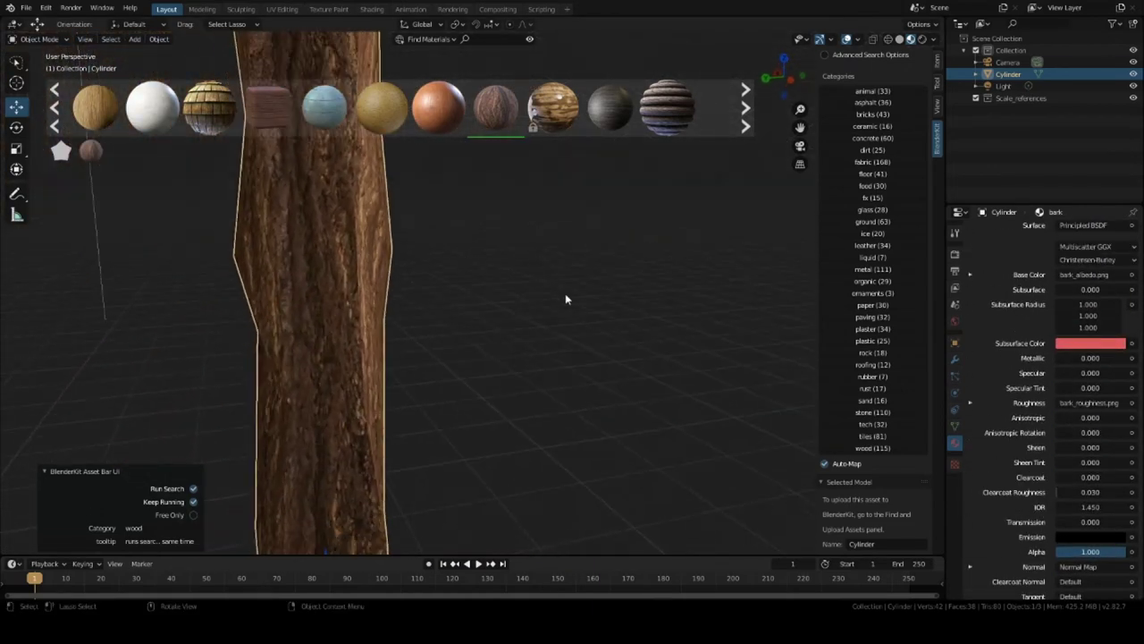
pyautogui.press('Tab')
pyautogui.press('Tab')
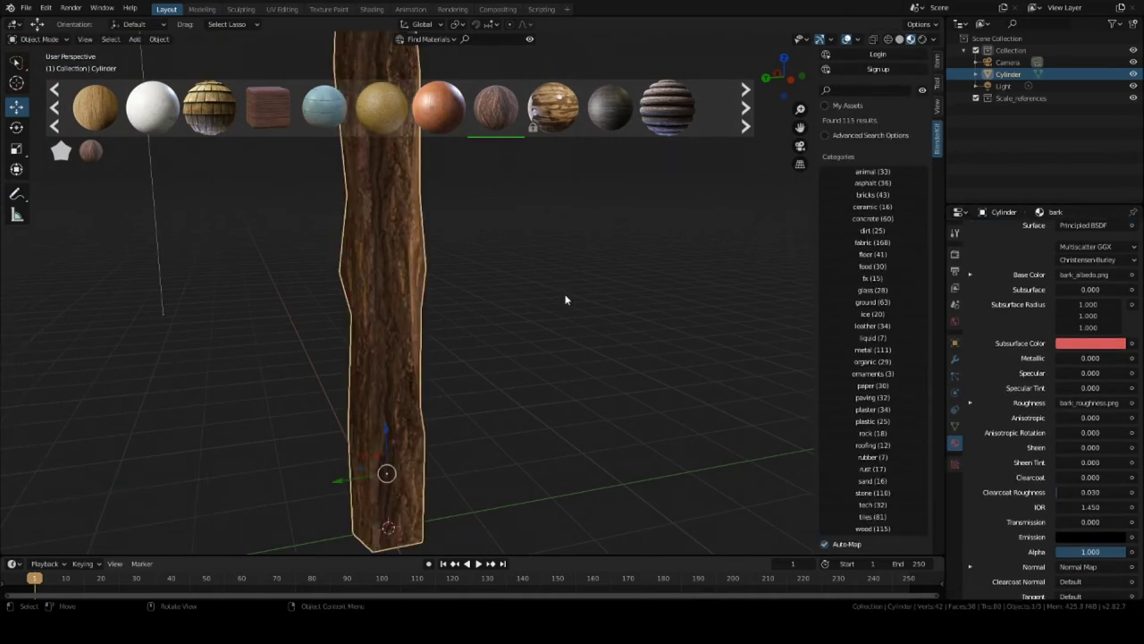
pyautogui.moveTo(565, 294)
pyautogui.mouseDown(button='middle')
pyautogui.moveTo(584, 285)
pyautogui.moveTo(511, 309)
pyautogui.moveTo(528, 307)
pyautogui.moveTo(553, 345)
pyautogui.moveTo(633, 370)
pyautogui.moveTo(536, 355)
pyautogui.moveTo(610, 281)
pyautogui.moveTo(566, 281)
pyautogui.mouseUp(button='middle')
pyautogui.click(586, 286)
pyautogui.scroll(5, 517, 274)
pyautogui.scroll(5, 511, 281)
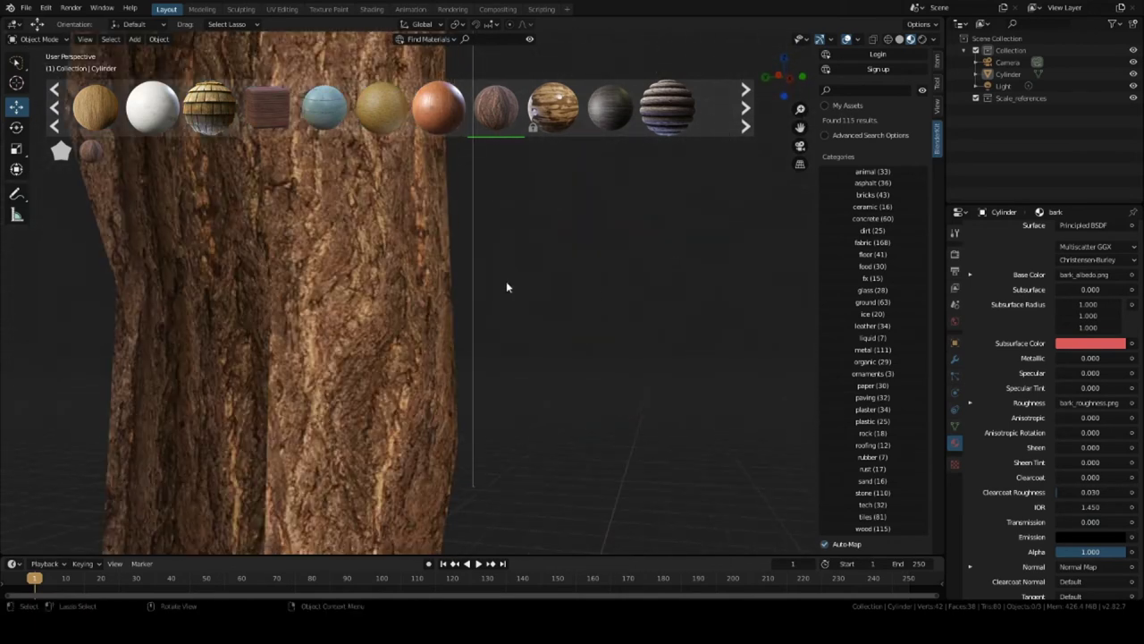
pyautogui.scroll(-4, 506, 286)
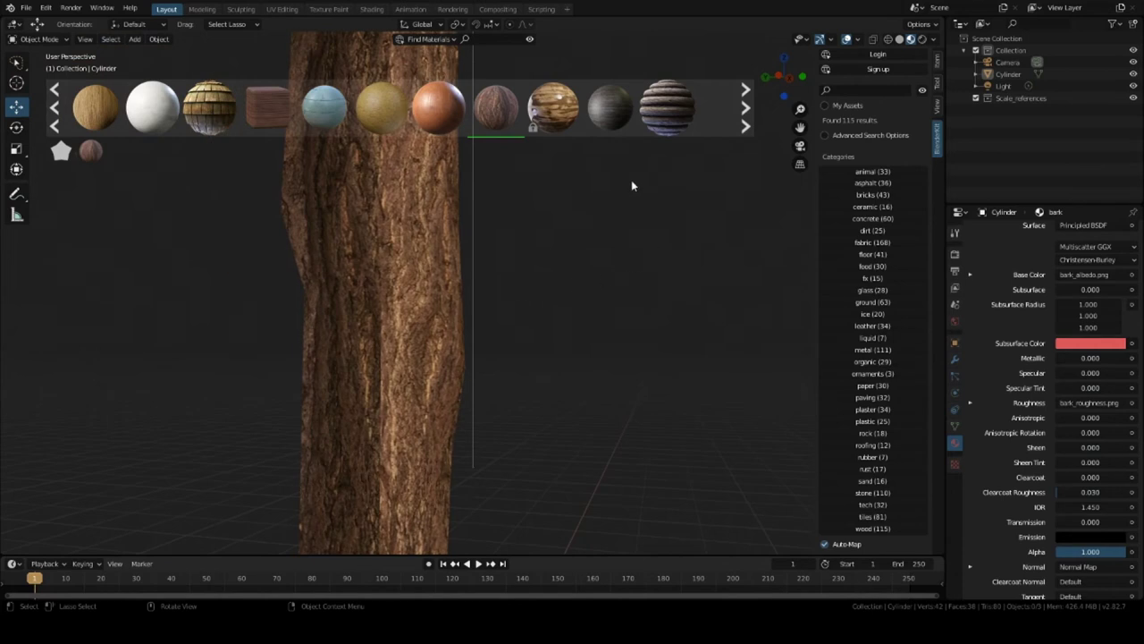
# Step: Reselect the trunk cylinder and advance to the next page of BlenderKit materials
pyautogui.click(360, 213)
pyautogui.moveTo(662, 115)
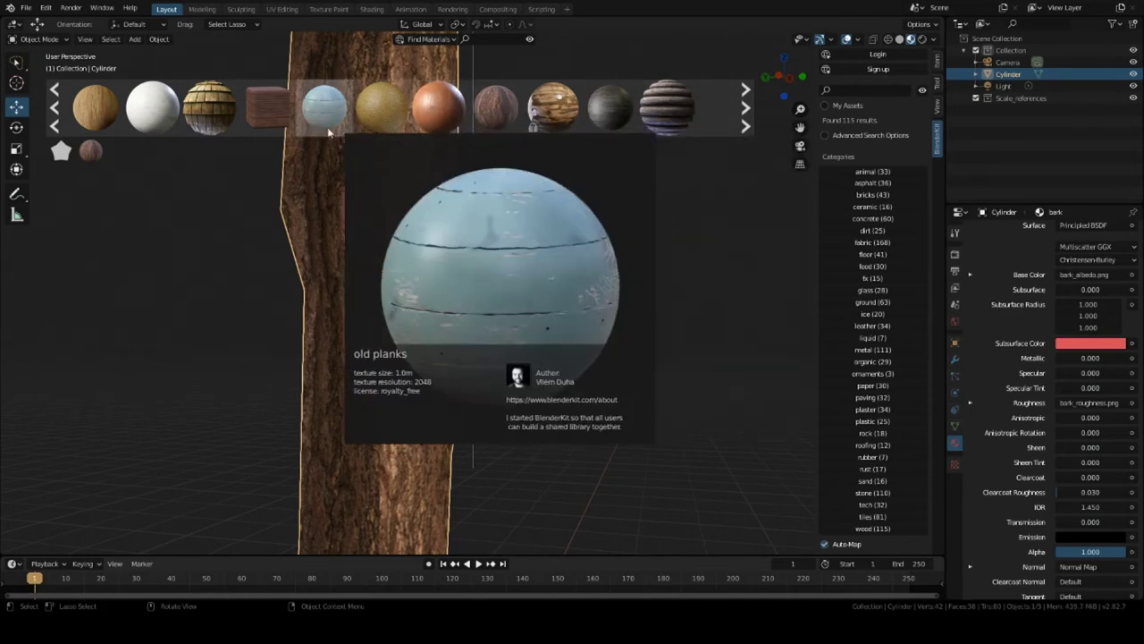
pyautogui.click(744, 108)
# Step: Page forward through the BlenderKit material results to reach the Wood 03 thumbnail
pyautogui.click(743, 108)
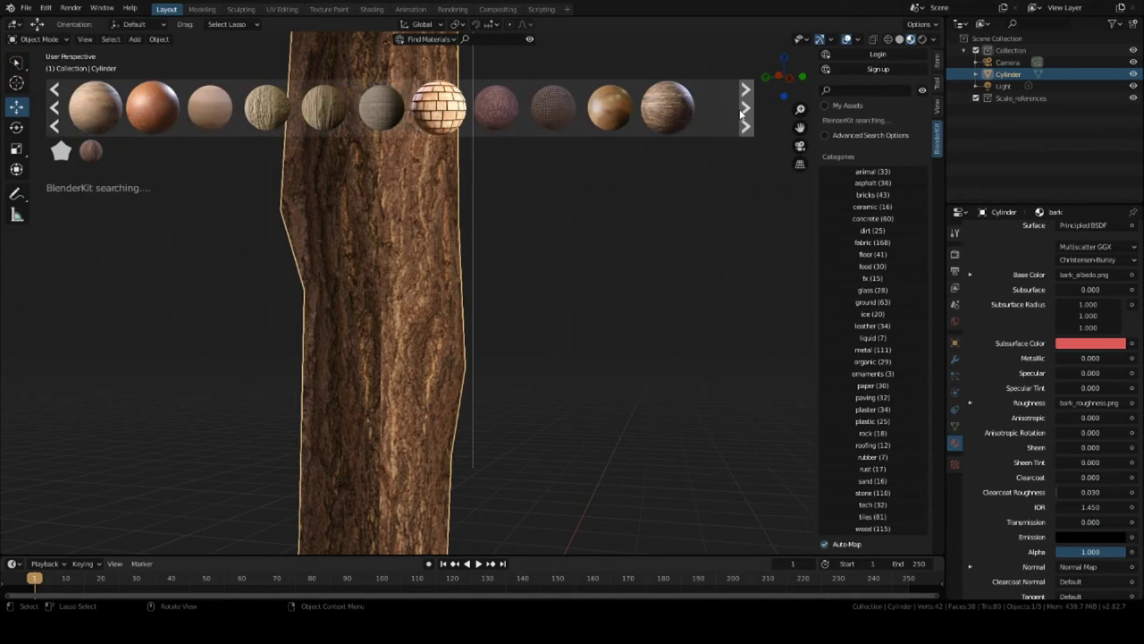
pyautogui.click(744, 108)
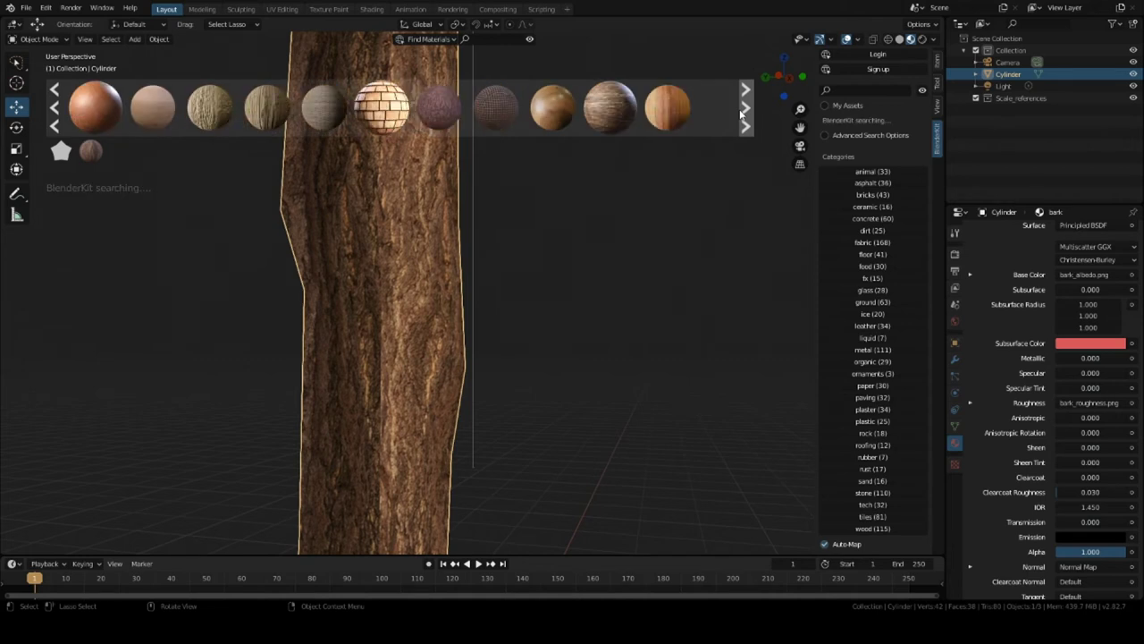
pyautogui.moveTo(434, 104)
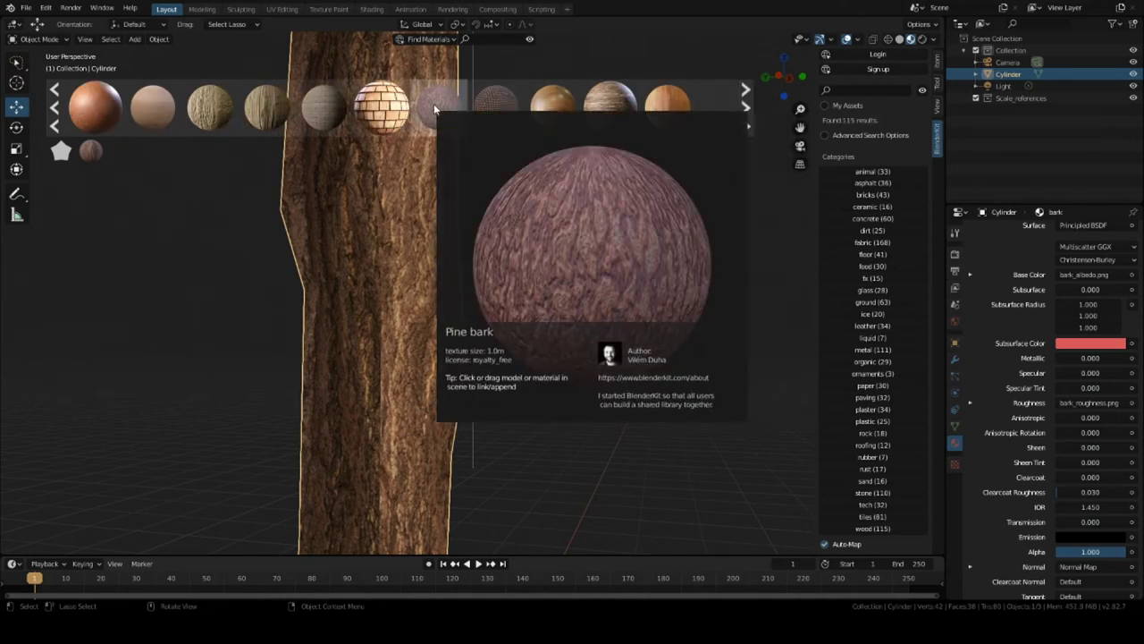
pyautogui.moveTo(337, 104)
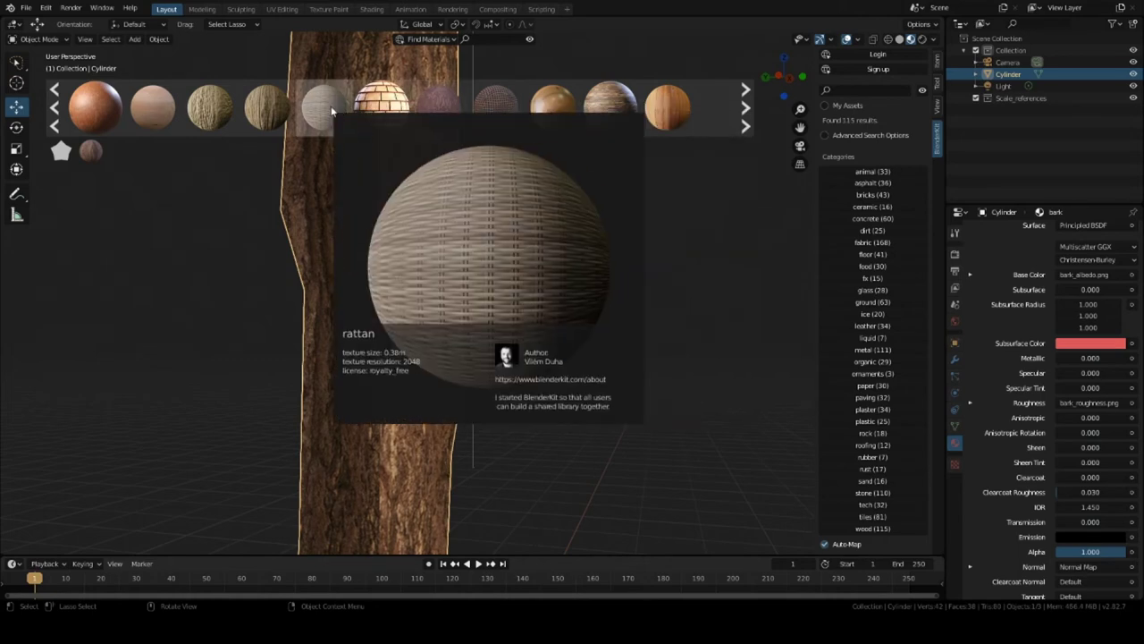
pyautogui.moveTo(232, 105)
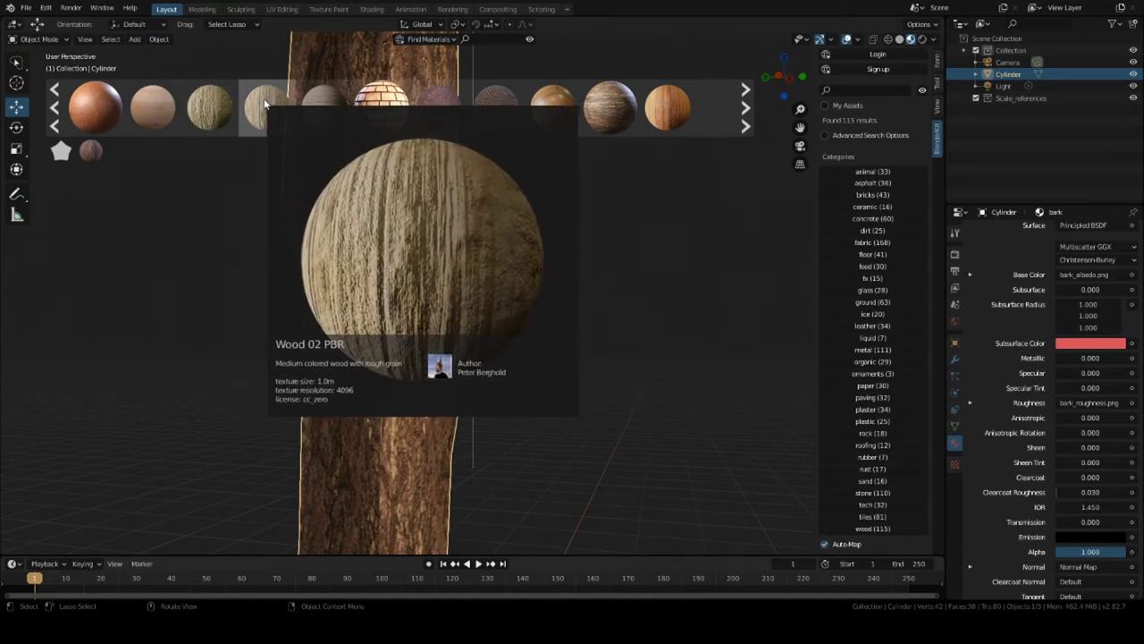
pyautogui.click(747, 108)
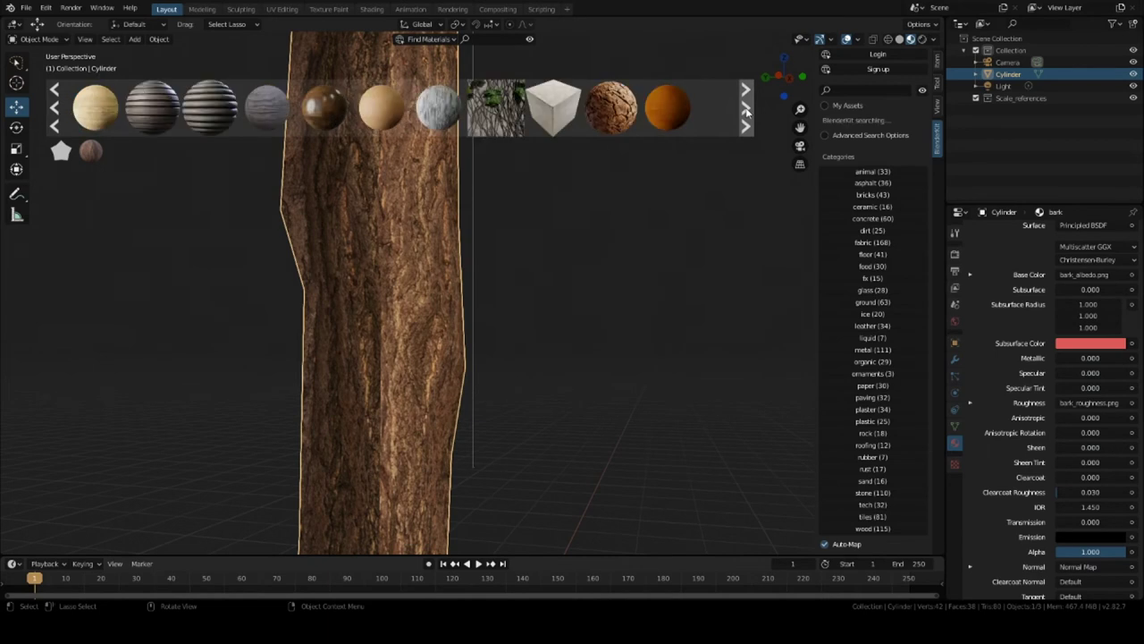
pyautogui.moveTo(601, 101)
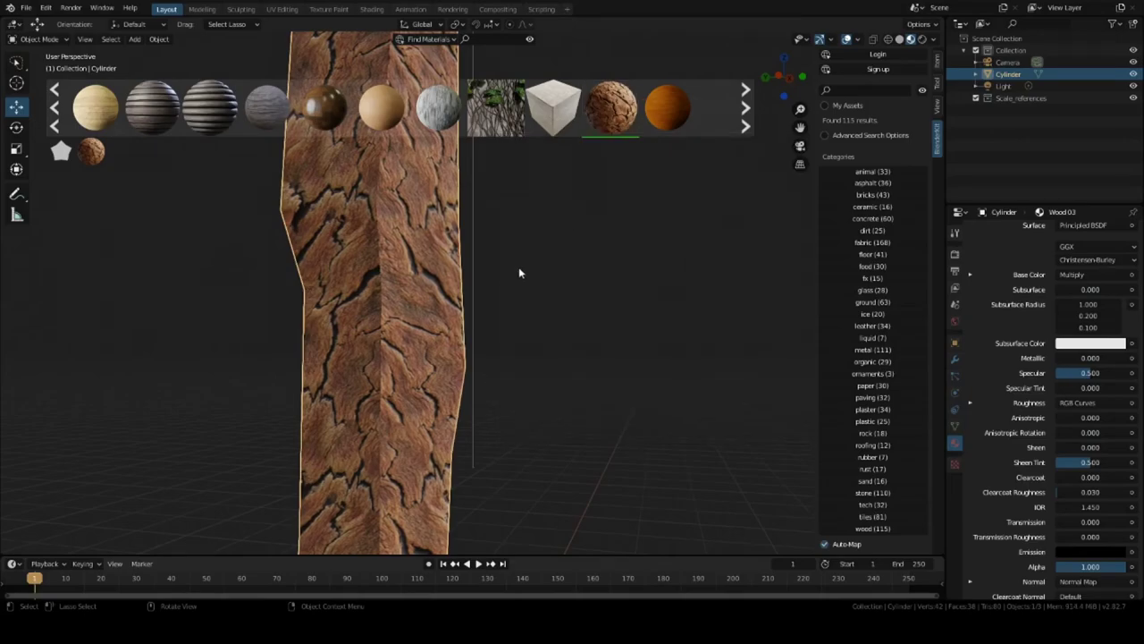
pyautogui.click(751, 106)
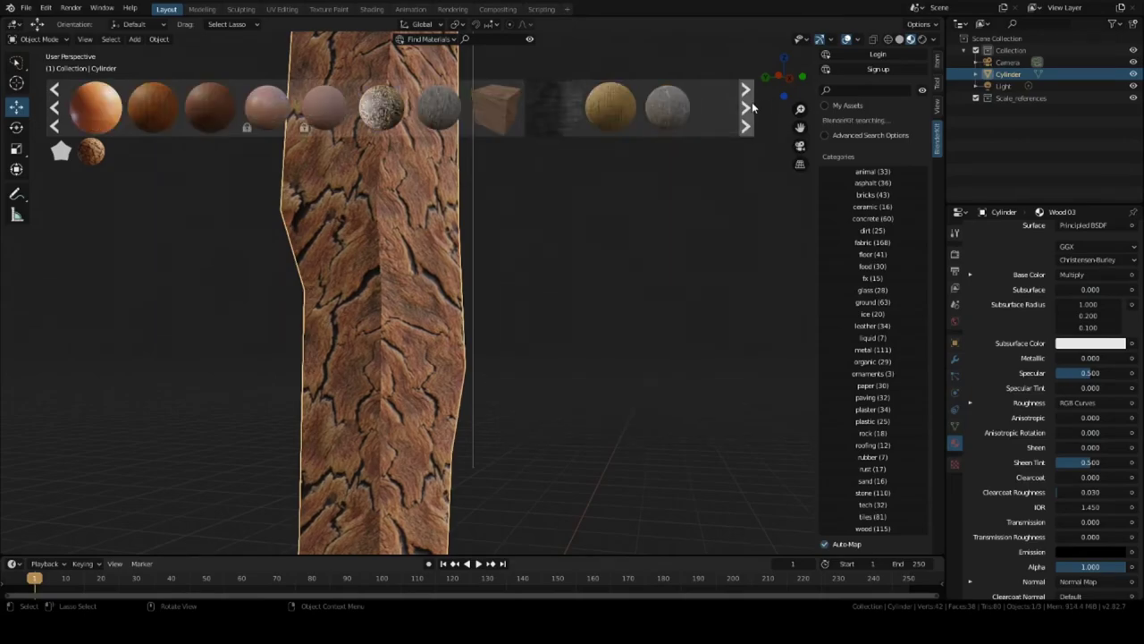
pyautogui.click(752, 102)
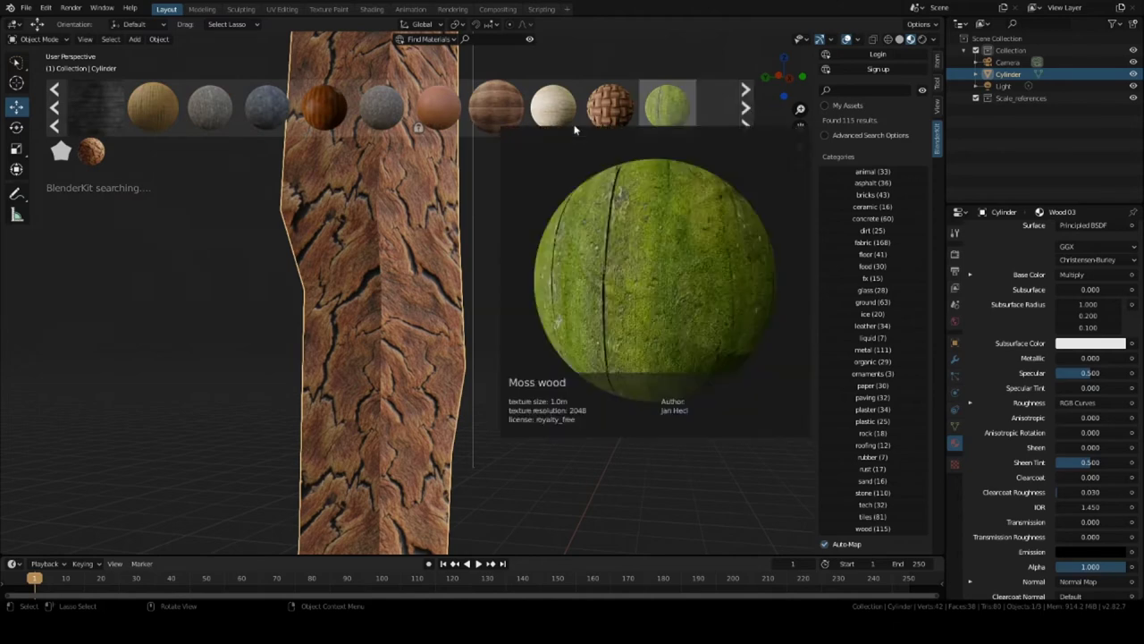
pyautogui.moveTo(500, 113)
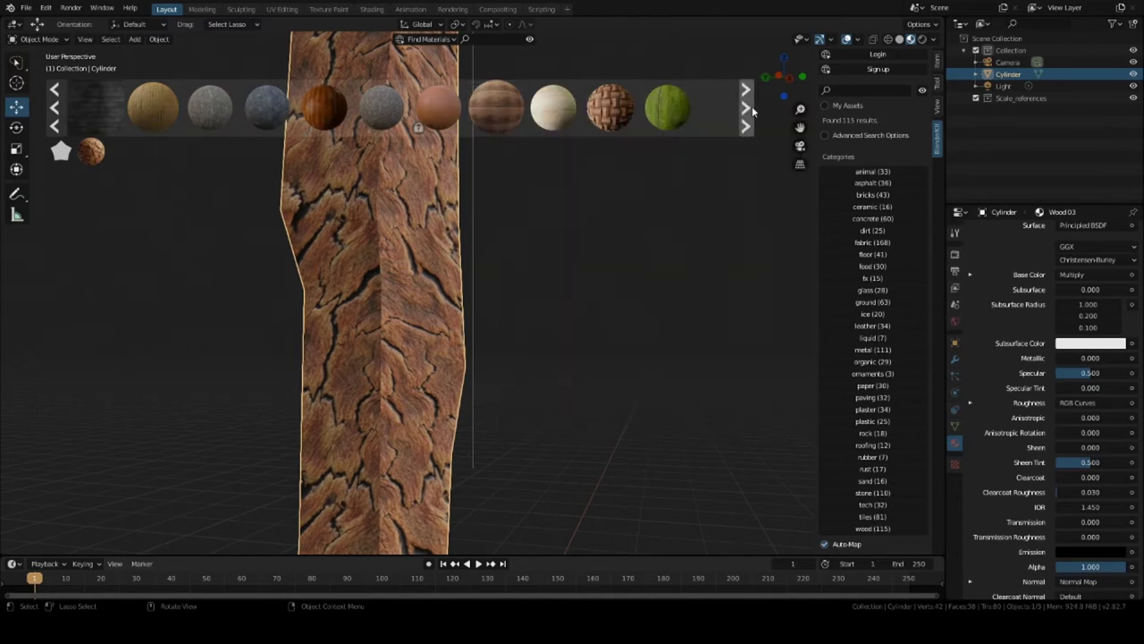
pyautogui.click(752, 106)
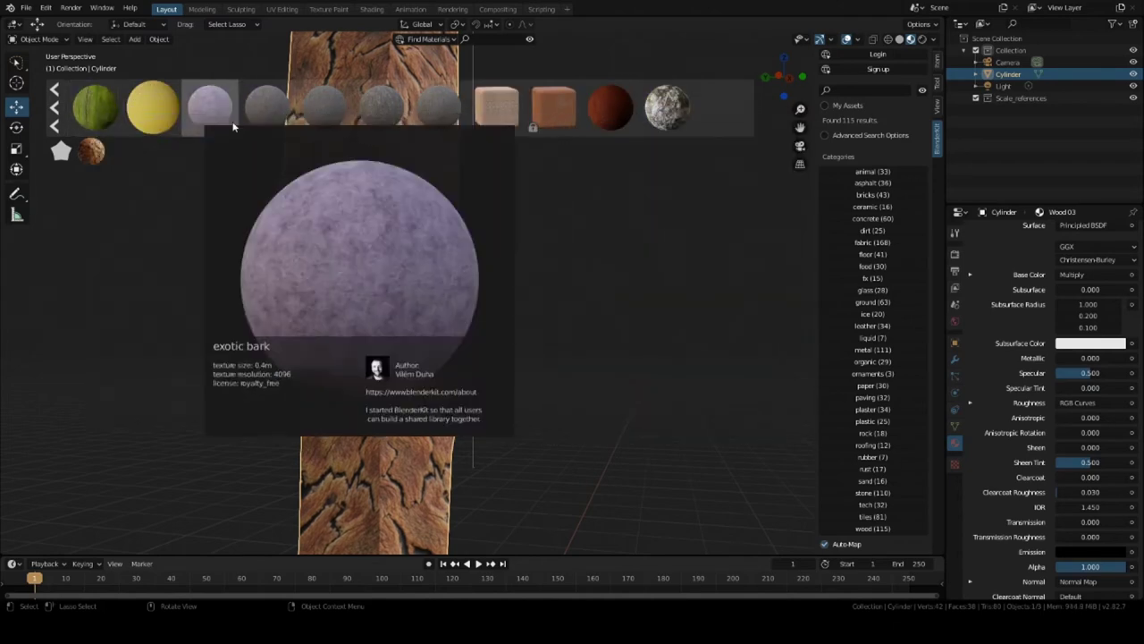
pyautogui.moveTo(668, 118)
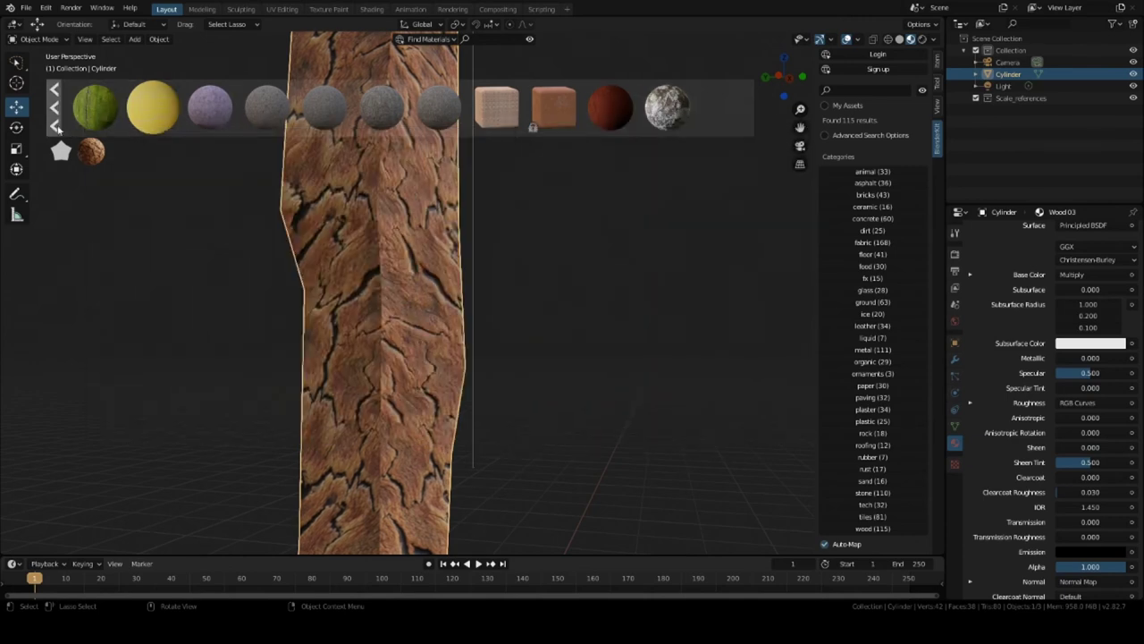
pyautogui.click(55, 106)
pyautogui.click(56, 107)
pyautogui.click(55, 107)
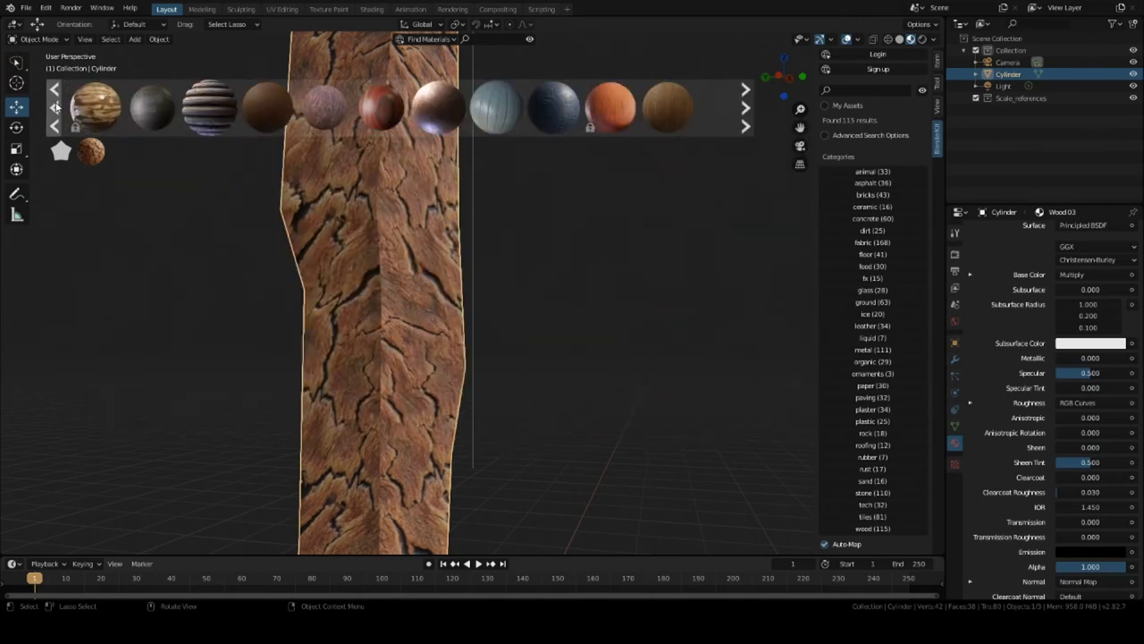
pyautogui.click(56, 107)
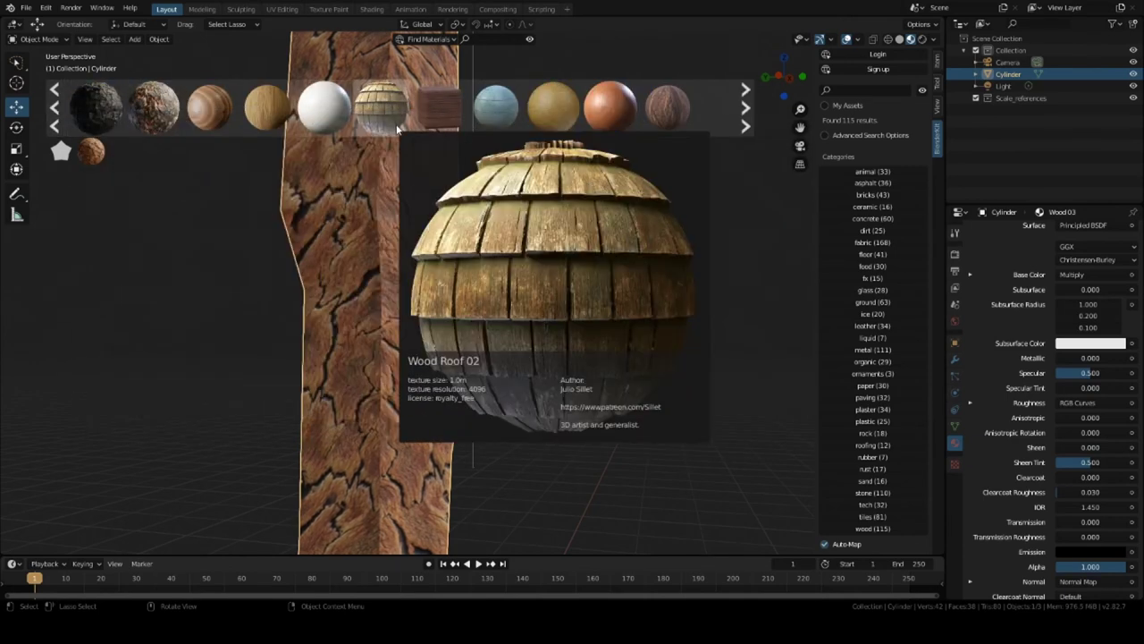
pyautogui.click(676, 112)
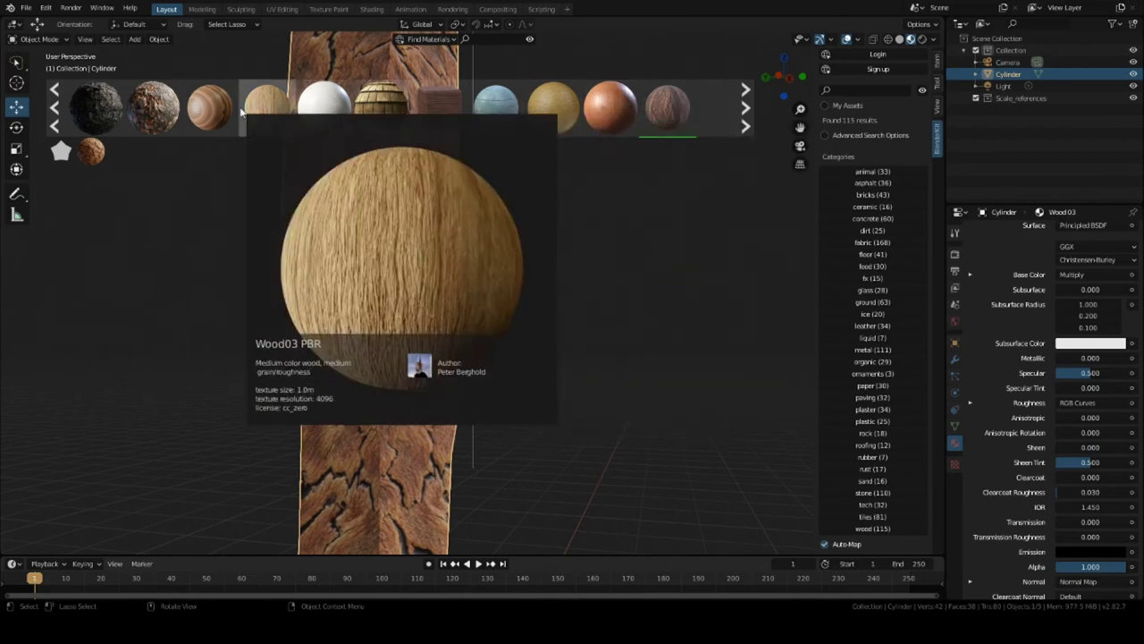
pyautogui.moveTo(139, 112)
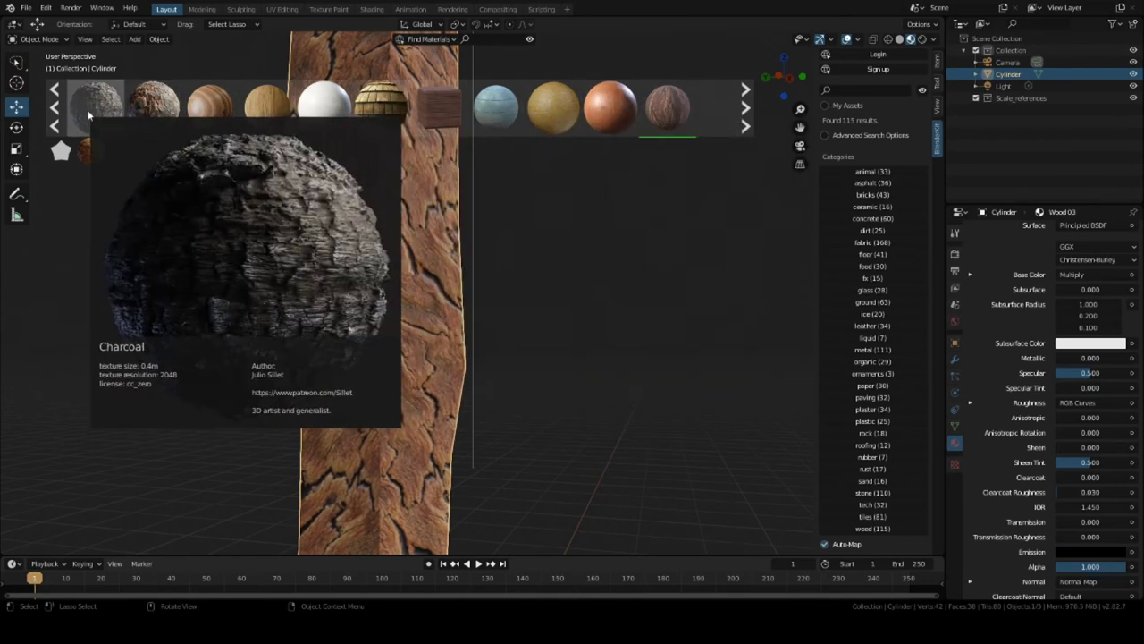
pyautogui.click(55, 109)
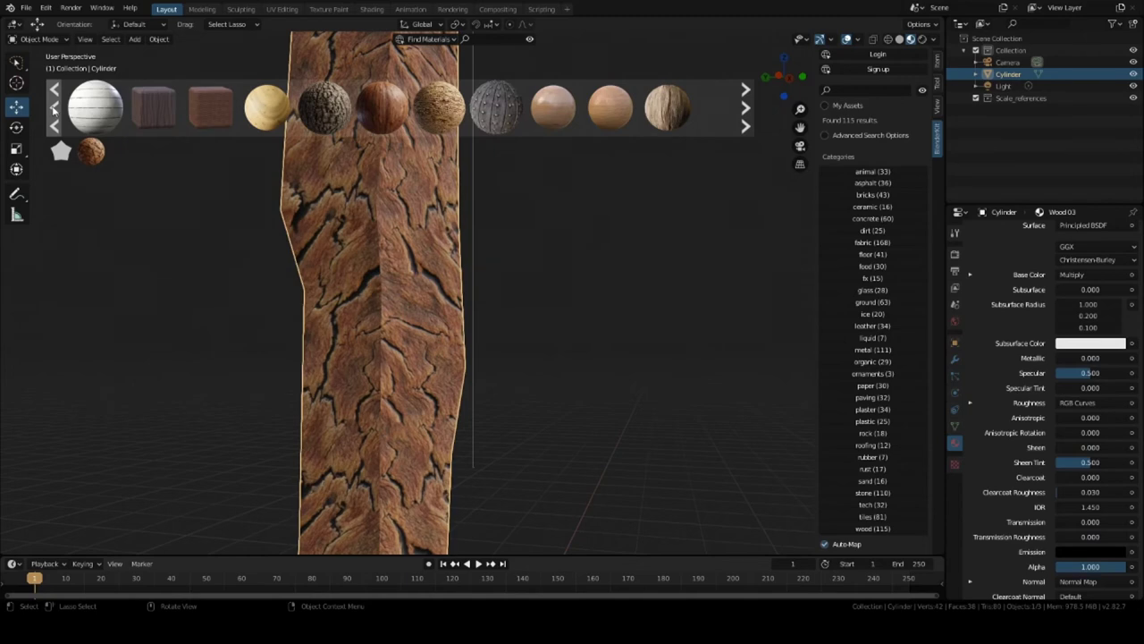
pyautogui.click(55, 109)
pyautogui.moveTo(240, 108)
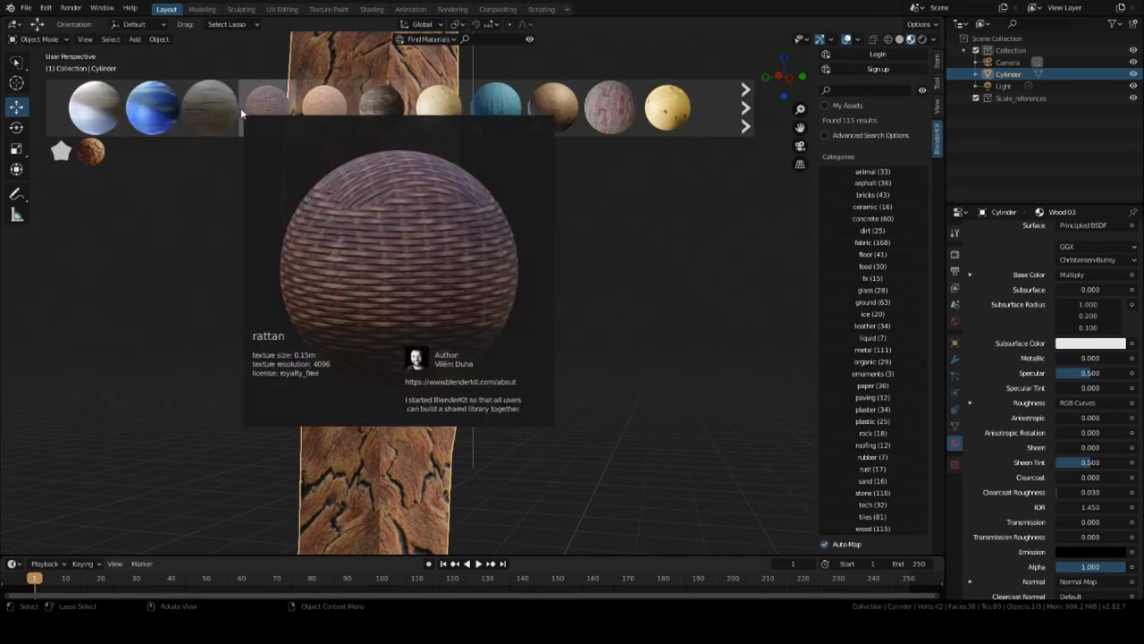
pyautogui.moveTo(375, 123)
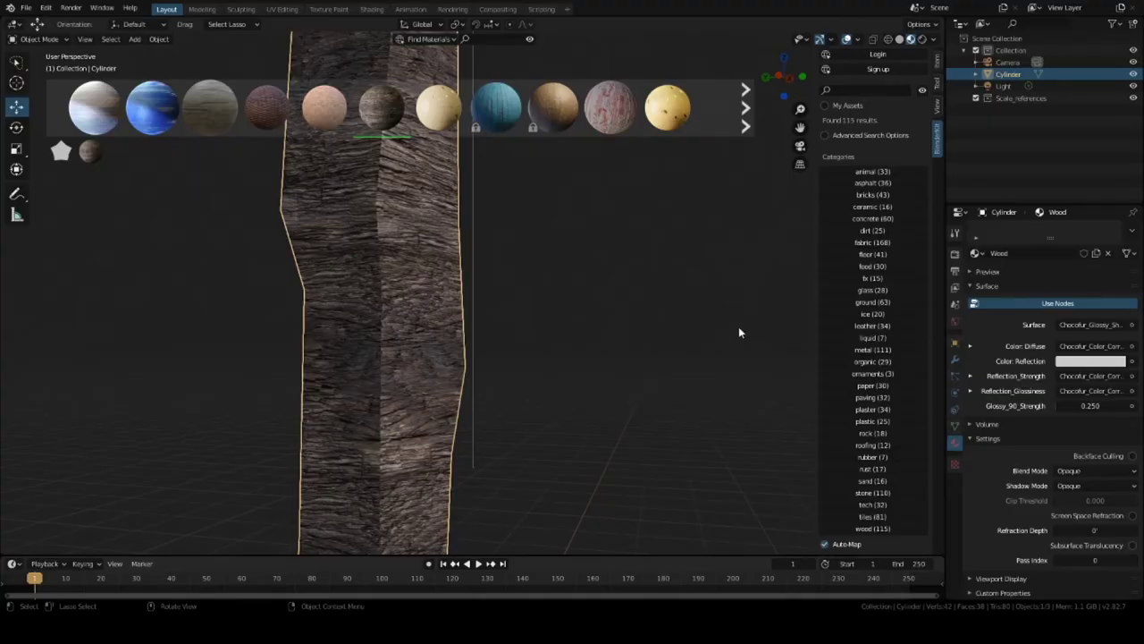
pyautogui.keyDown('shift'); pyautogui.moveTo(738, 327); pyautogui.dragTo(711, 289, button='middle'); pyautogui.keyUp('shift')
pyautogui.moveTo(463, 406); pyautogui.dragTo(495, 388, button='middle')
pyautogui.scroll(4, 495, 391)
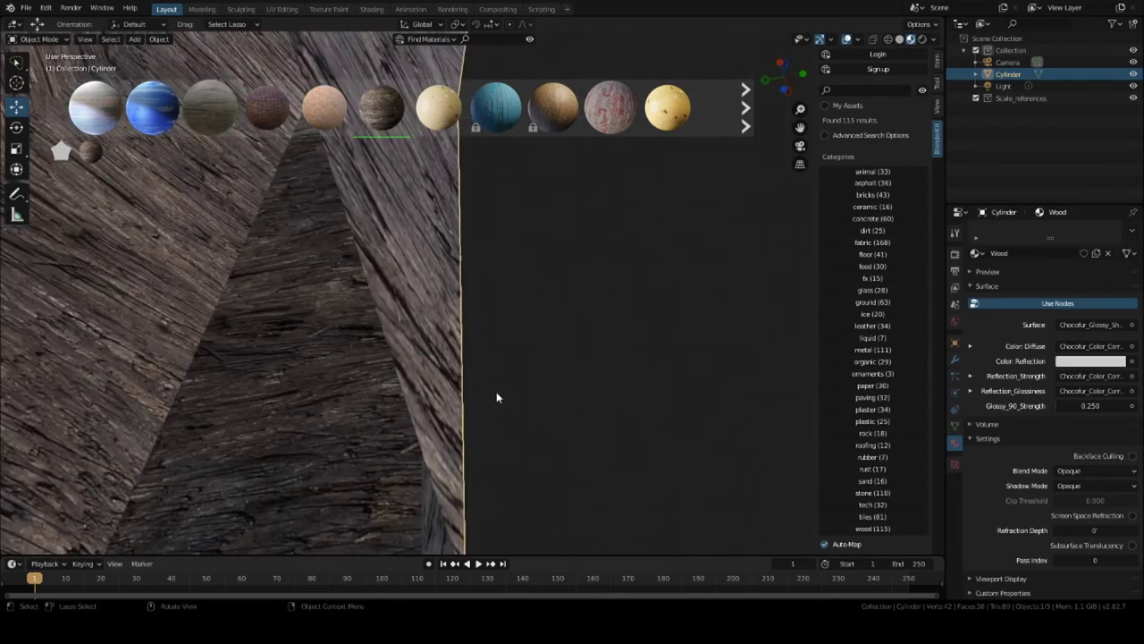
pyautogui.scroll(-3, 496, 394)
pyautogui.scroll(-4, 491, 408)
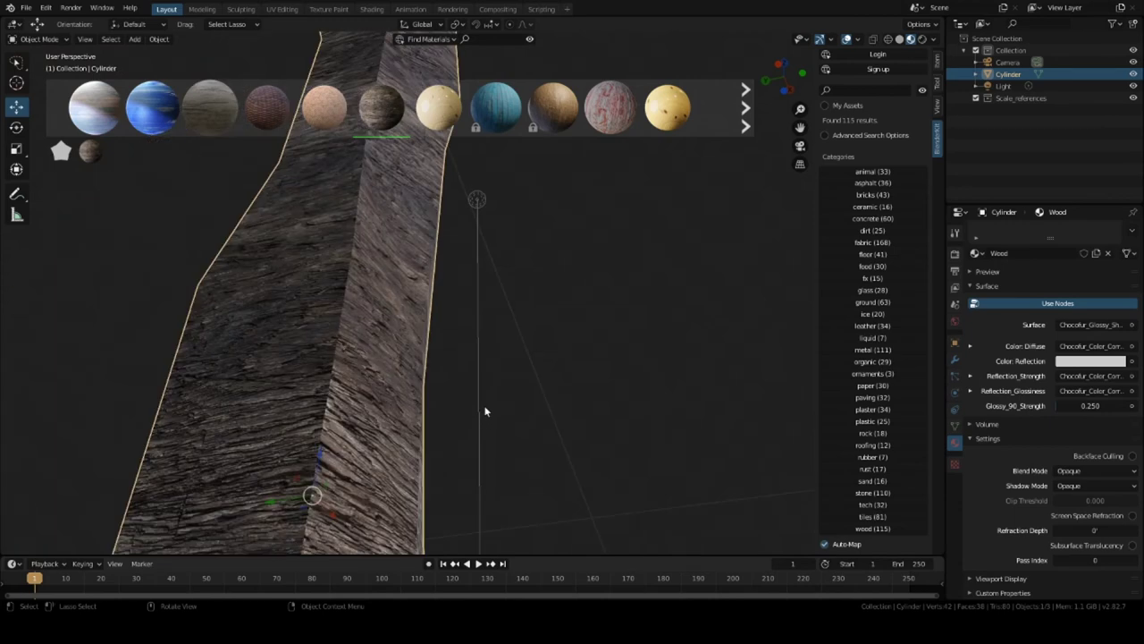
pyautogui.moveTo(485, 411)
pyautogui.mouseDown(button='middle')
pyautogui.moveTo(485, 459)
pyautogui.moveTo(491, 439)
pyautogui.moveTo(480, 449)
pyautogui.moveTo(492, 482)
pyautogui.moveTo(518, 492)
pyautogui.moveTo(516, 520)
pyautogui.moveTo(486, 447)
pyautogui.mouseUp(button='middle')
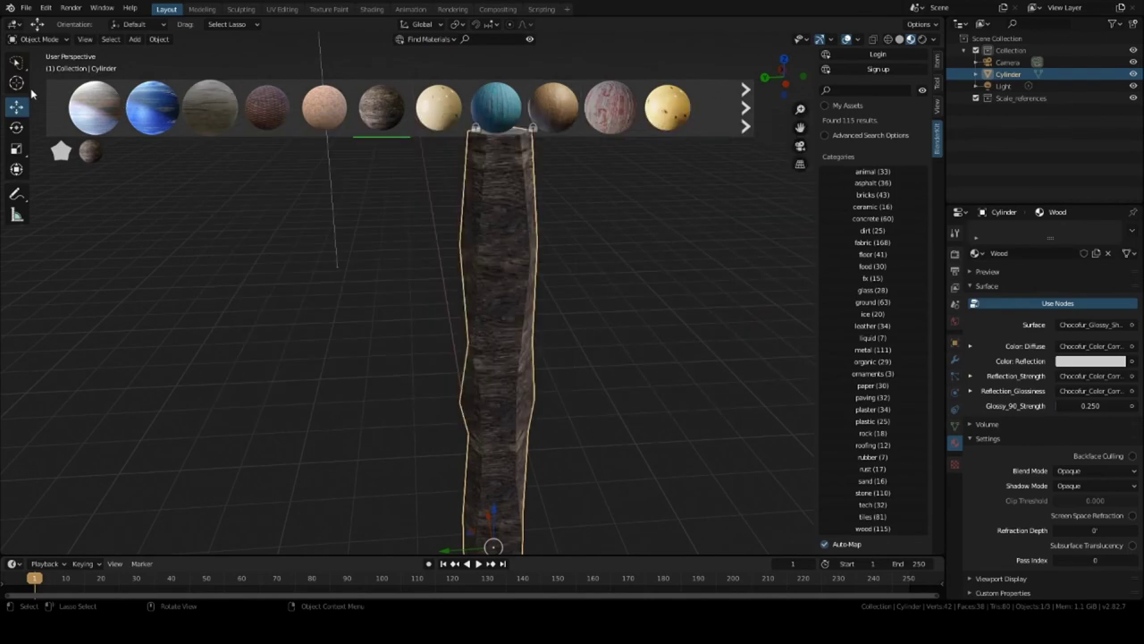
pyautogui.moveTo(222, 107)
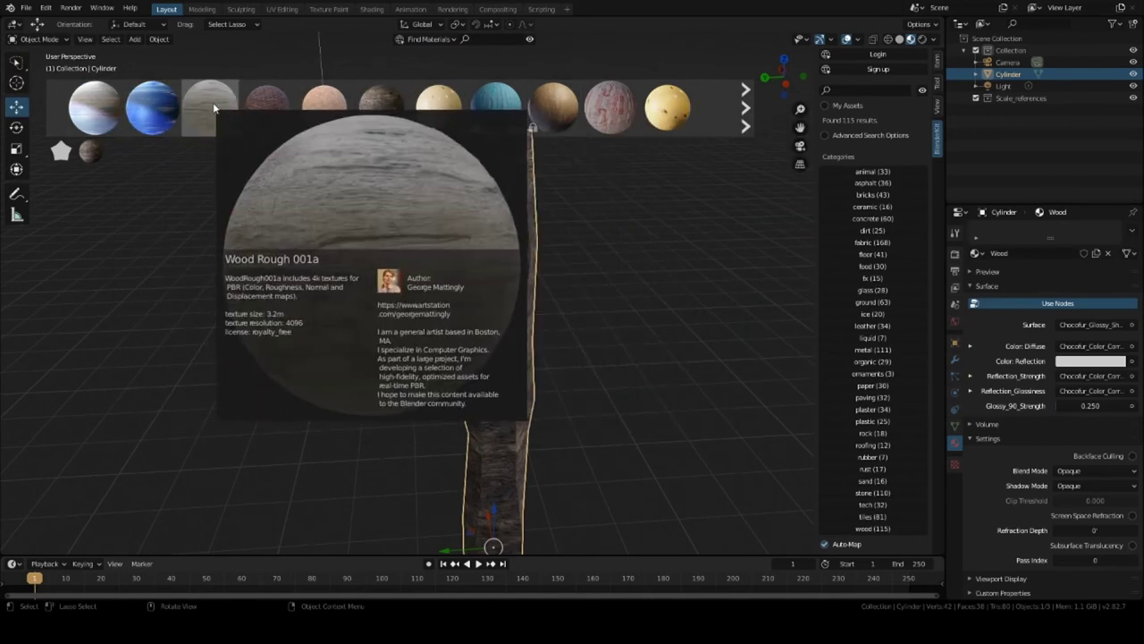
pyautogui.moveTo(564, 113)
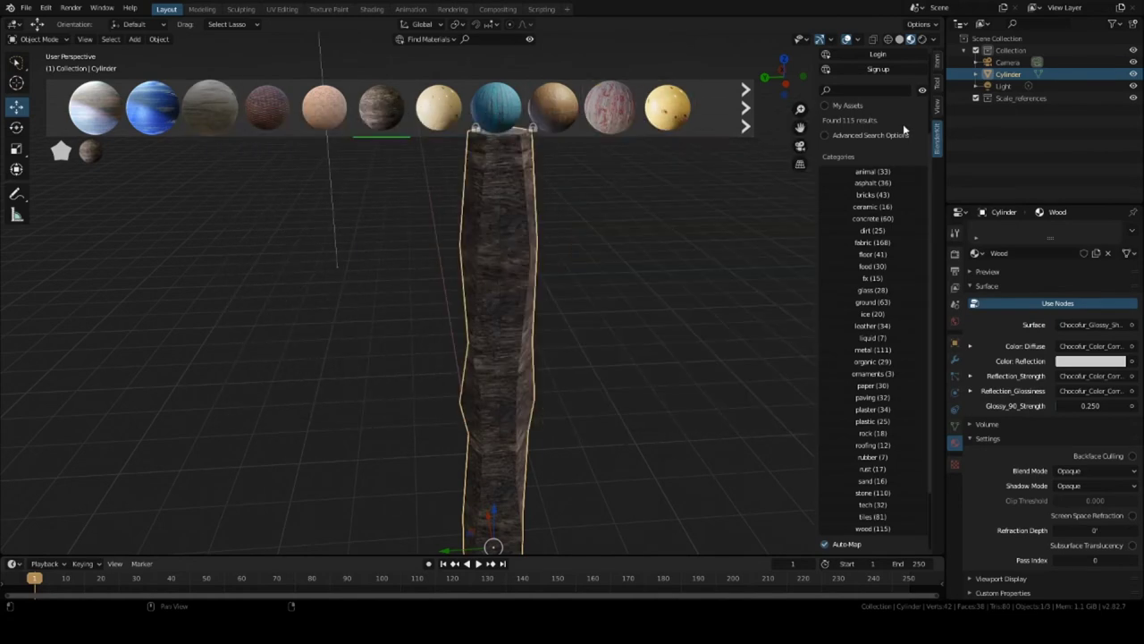
pyautogui.click(746, 89)
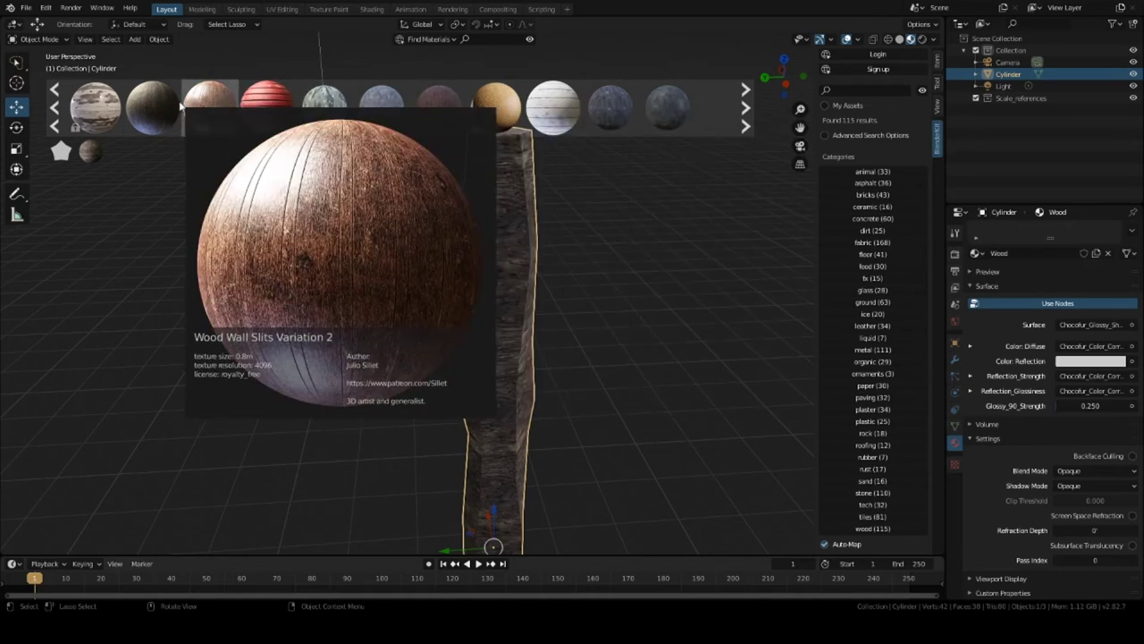
pyautogui.moveTo(155, 106)
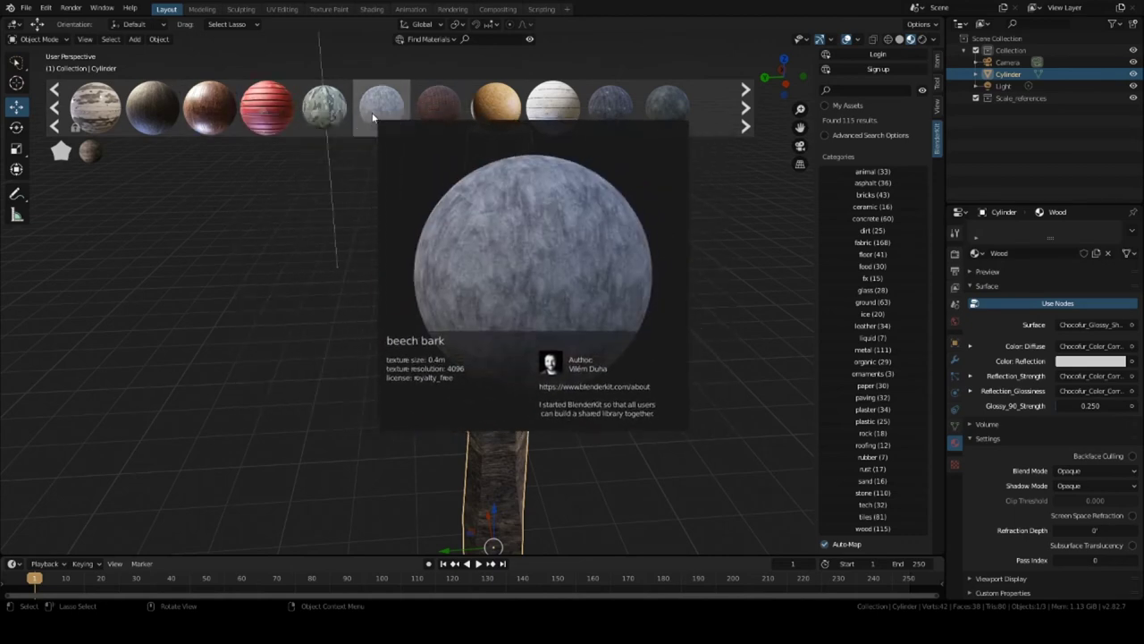
pyautogui.moveTo(426, 107)
pyautogui.moveTo(328, 109)
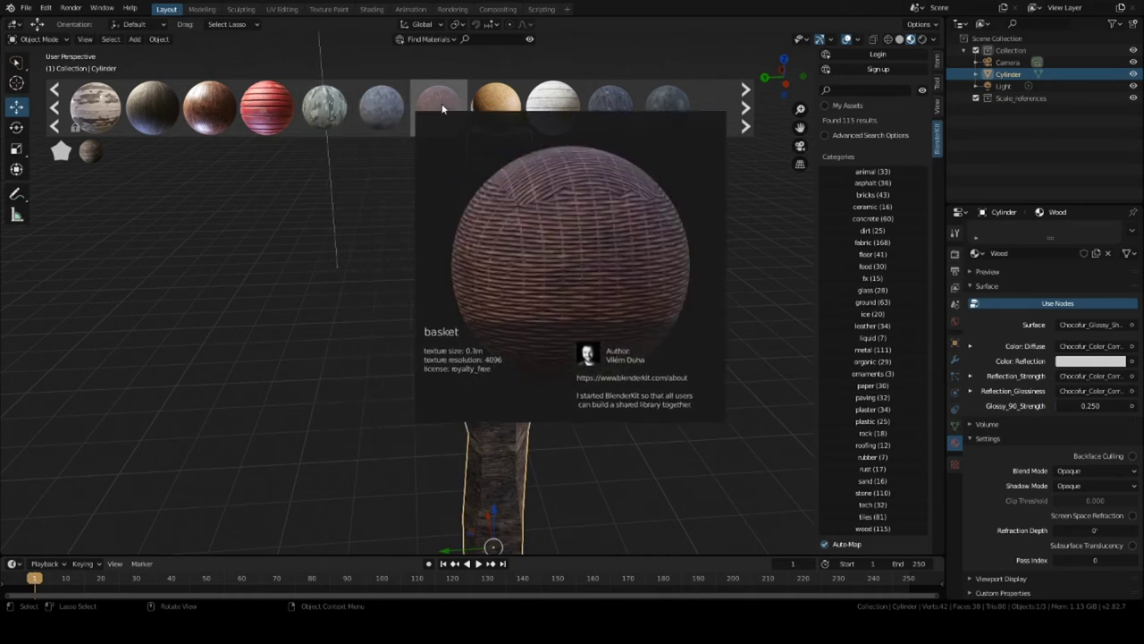
pyautogui.moveTo(577, 117)
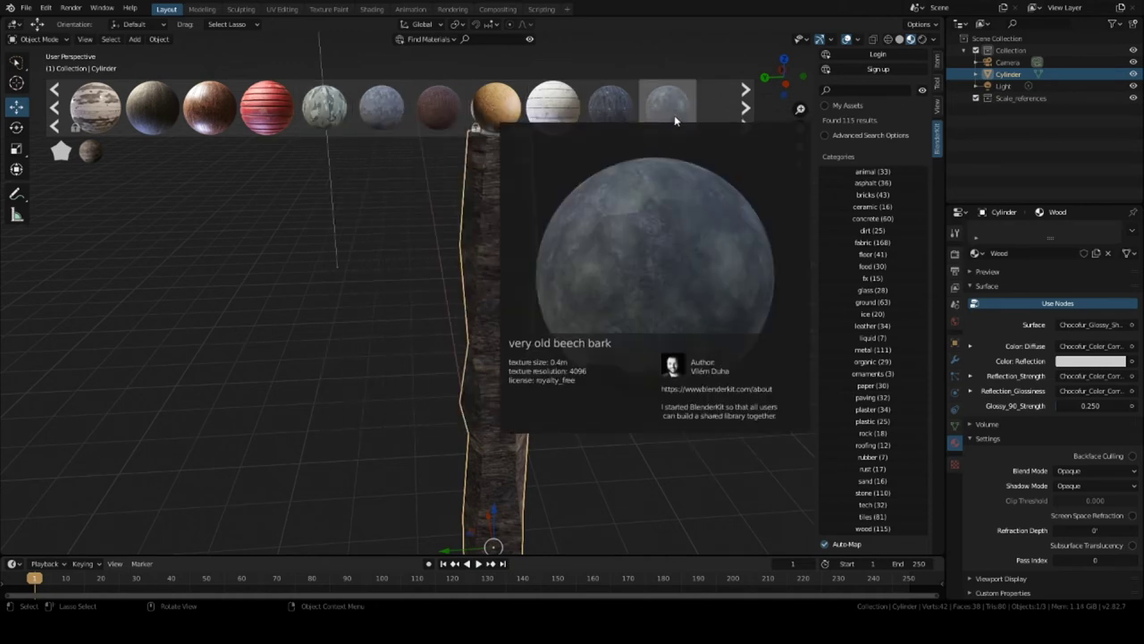
pyautogui.click(745, 89)
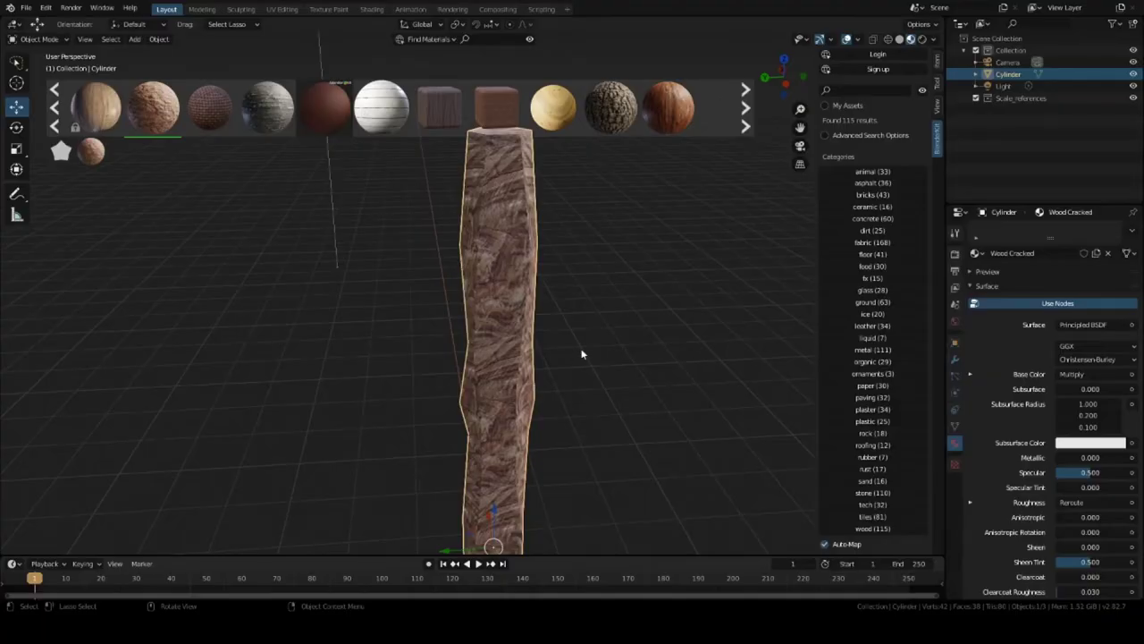
pyautogui.scroll(5, 543, 377)
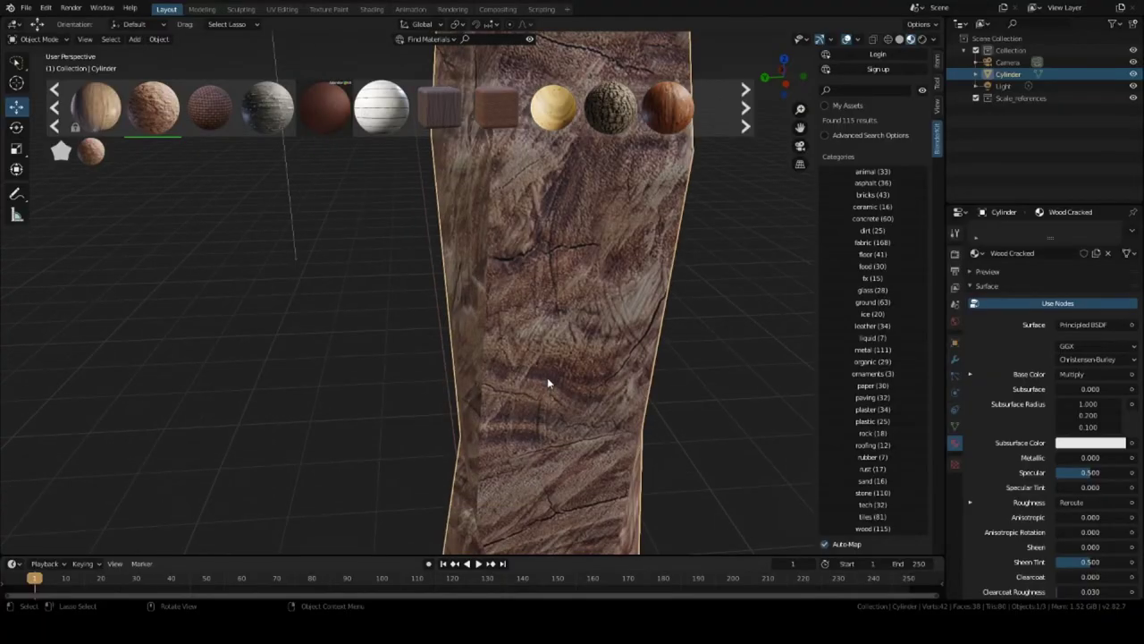
pyautogui.moveTo(513, 386); pyautogui.dragTo(502, 388, button='middle')
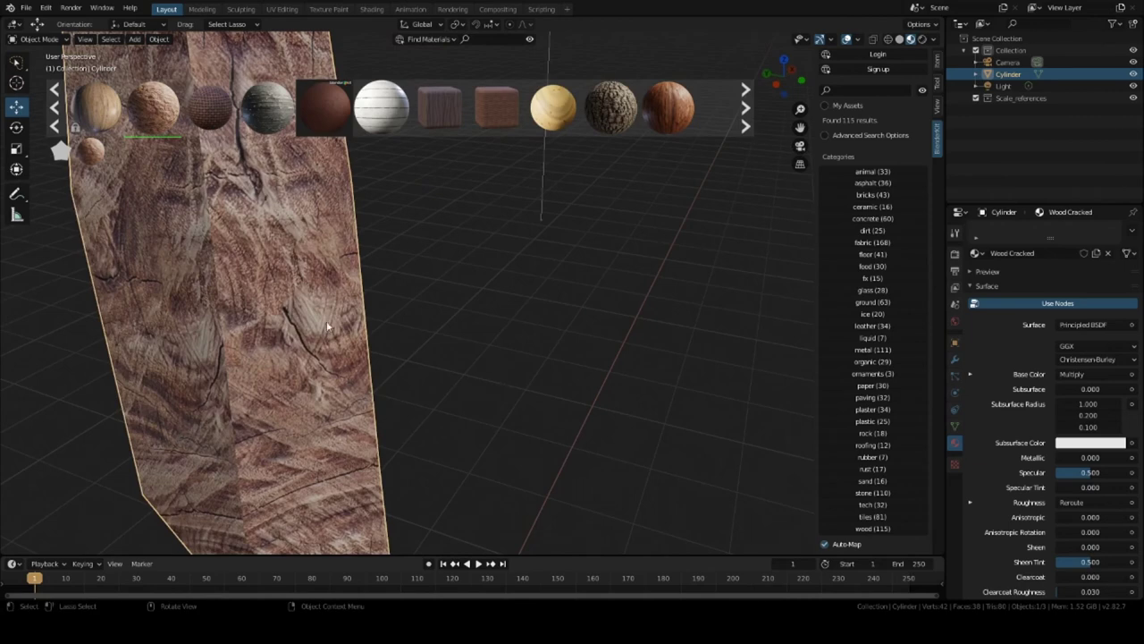
pyautogui.scroll(-5, 326, 320)
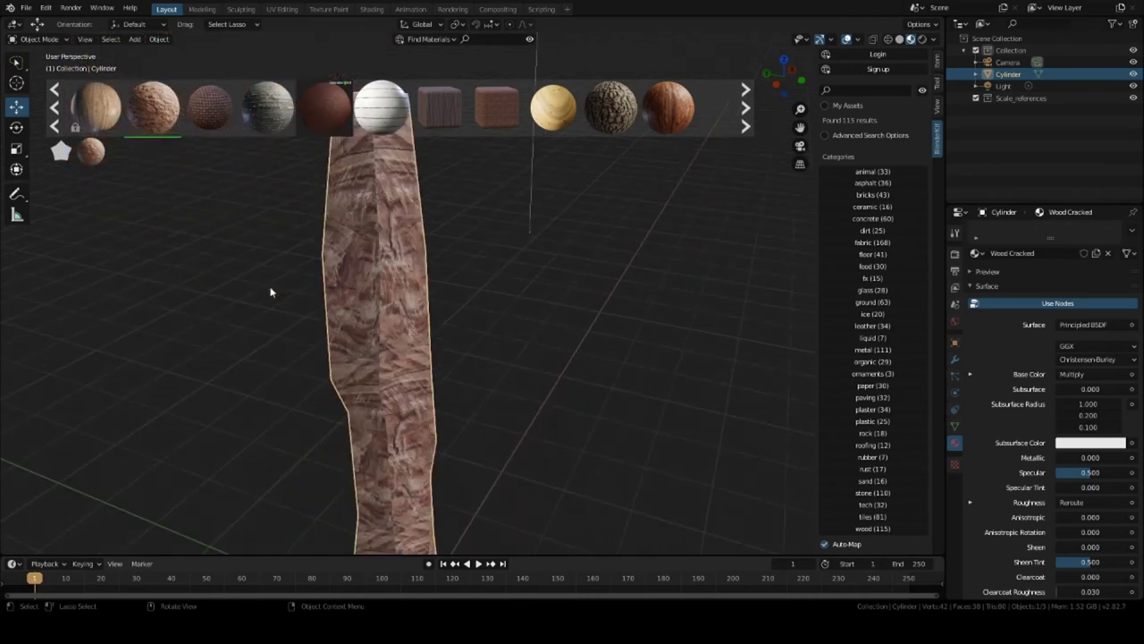
pyautogui.click(55, 112)
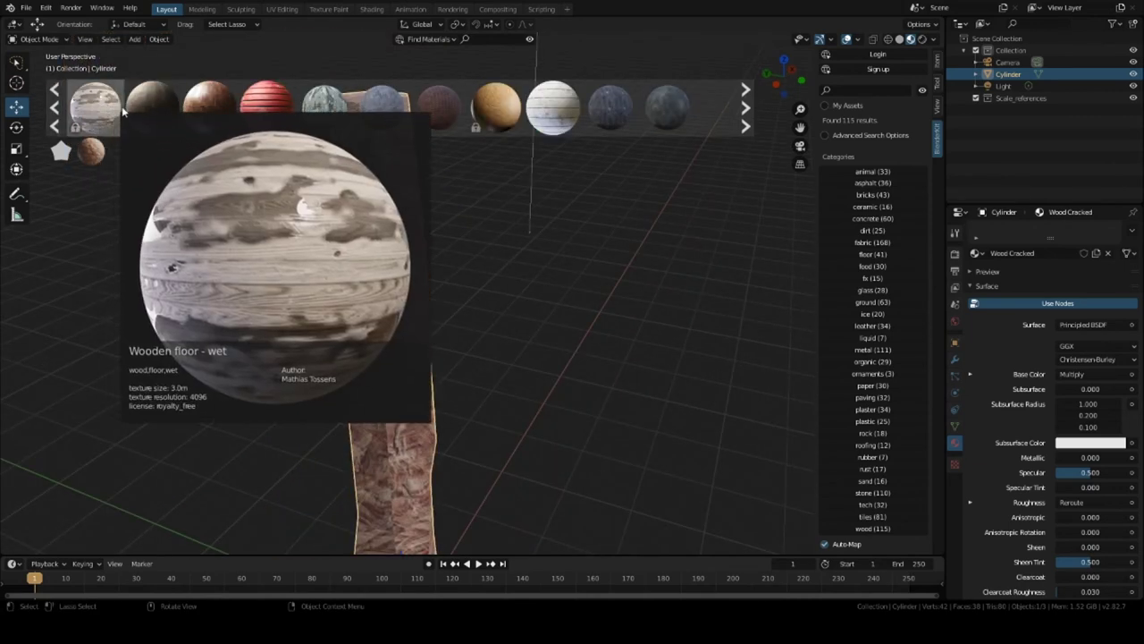
pyautogui.moveTo(143, 105)
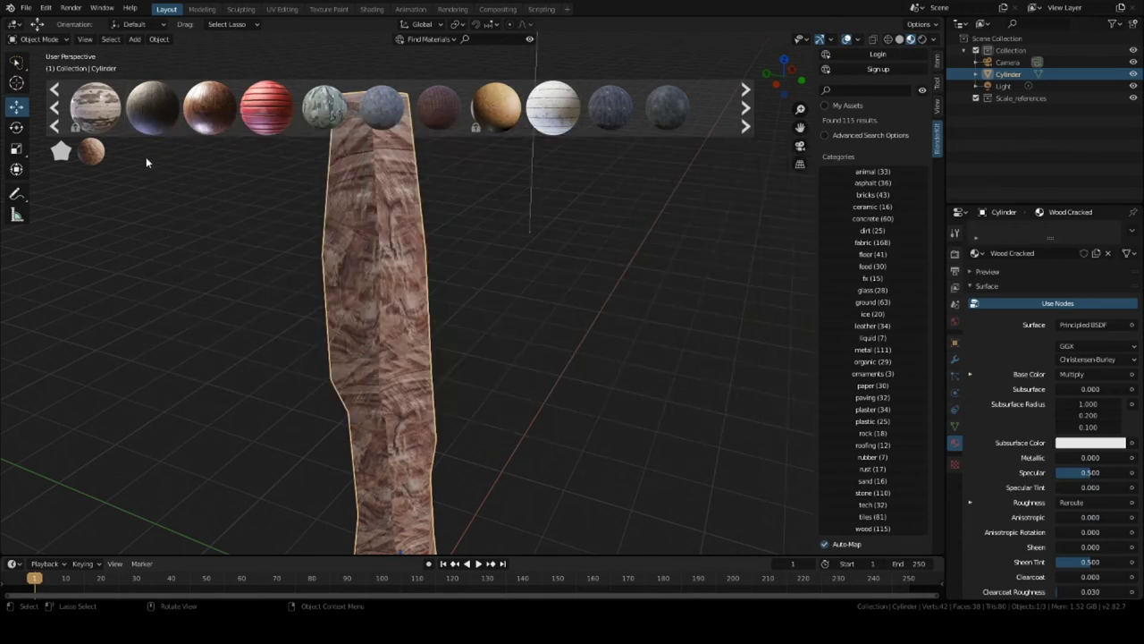
pyautogui.click(56, 114)
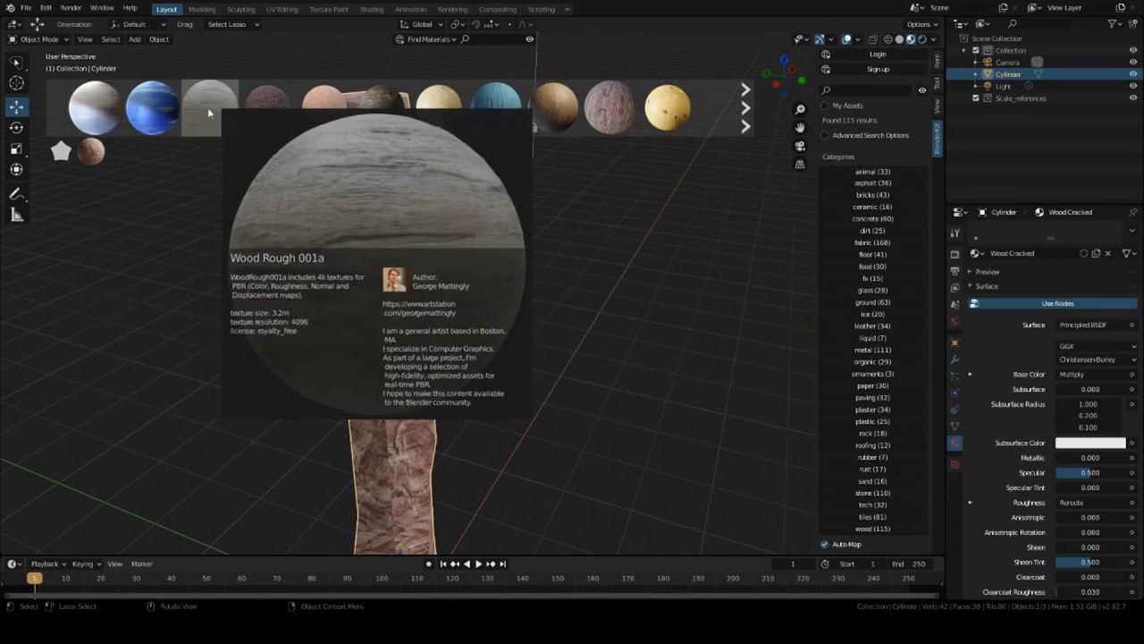
pyautogui.click(398, 112)
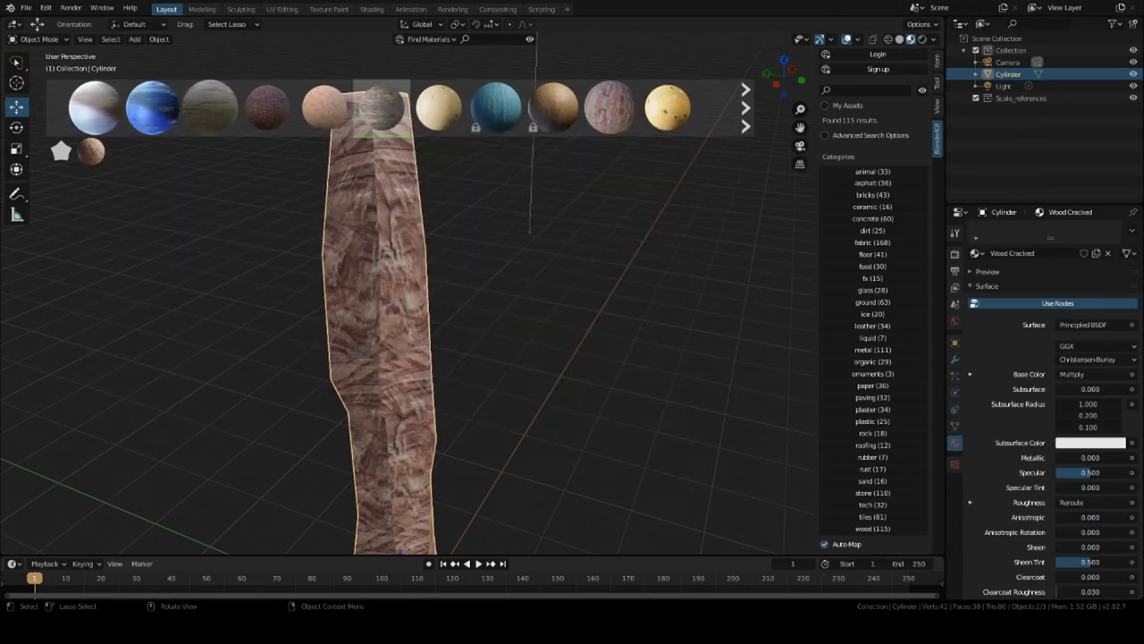
# Step: Select and frame the upright wood trunk, then split the viewport into two side-by-side 3D views
pyautogui.scroll(-4, 506, 295)
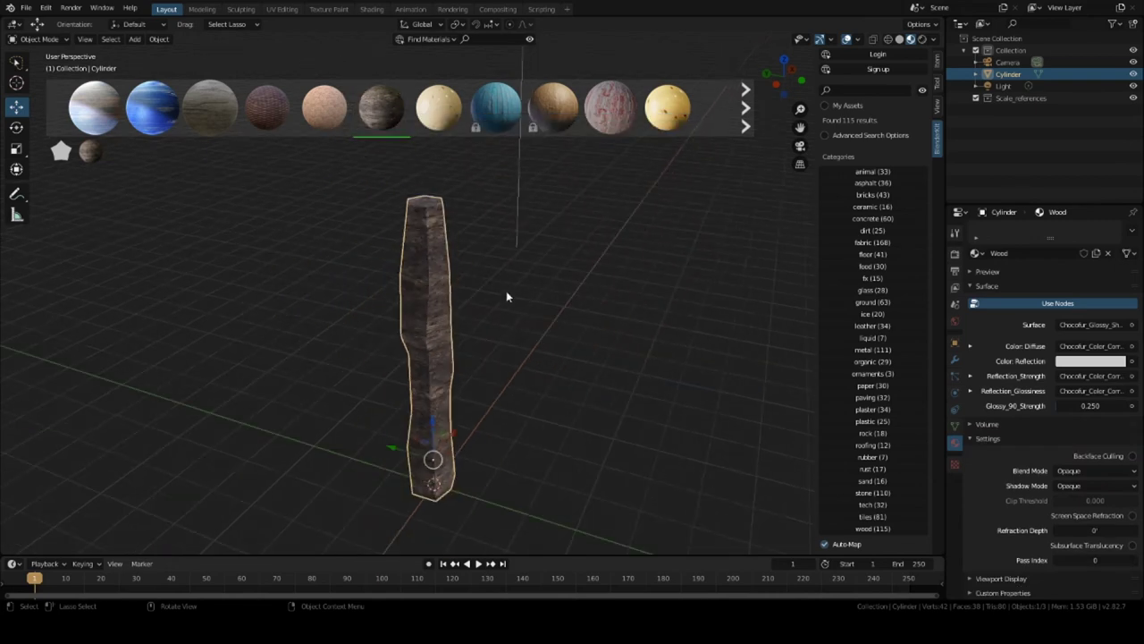
pyautogui.moveTo(508, 286); pyautogui.dragTo(544, 296, button='middle')
pyautogui.press('Tab')
pyautogui.press('Tab')
pyautogui.moveTo(489, 264); pyautogui.dragTo(424, 289, button='middle')
pyautogui.click(398, 275)
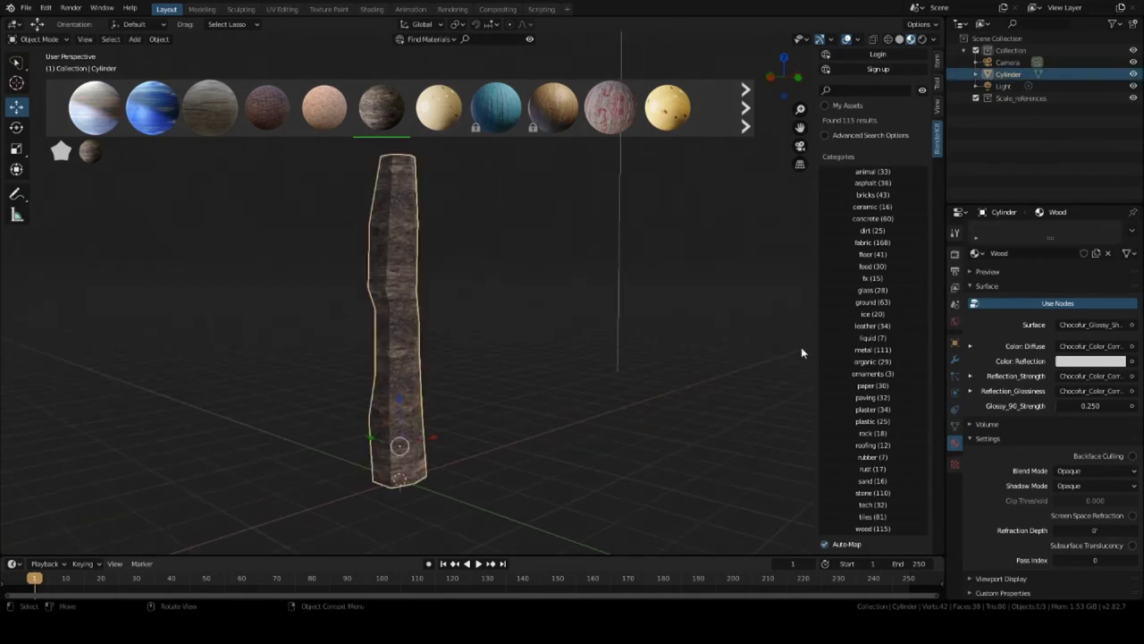
pyautogui.scroll(4, 597, 388)
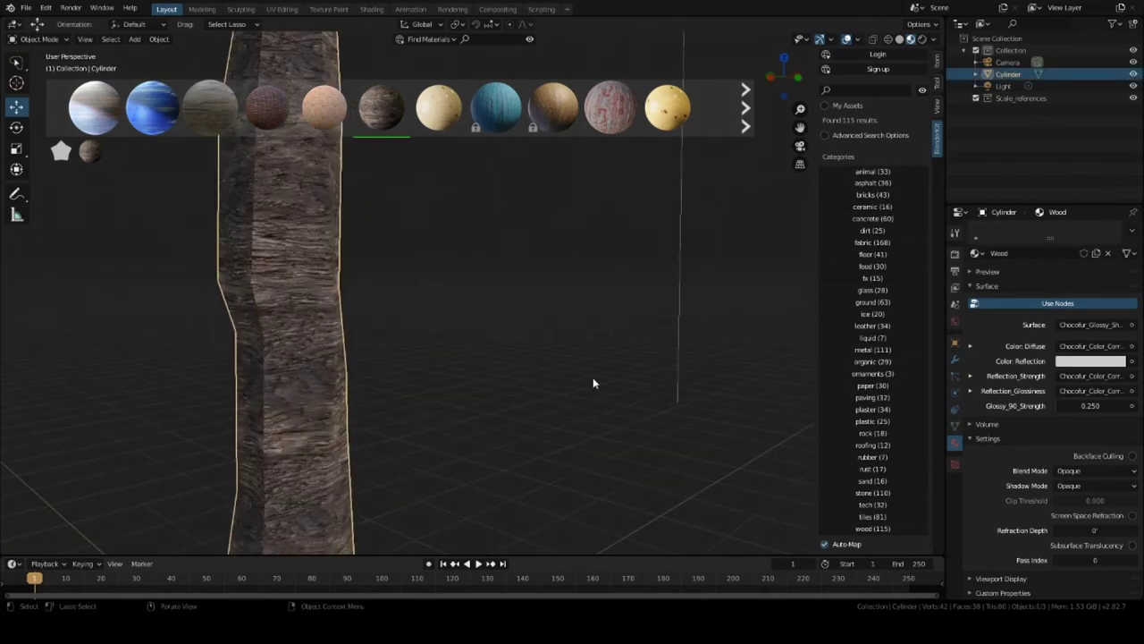
pyautogui.scroll(1, 593, 378)
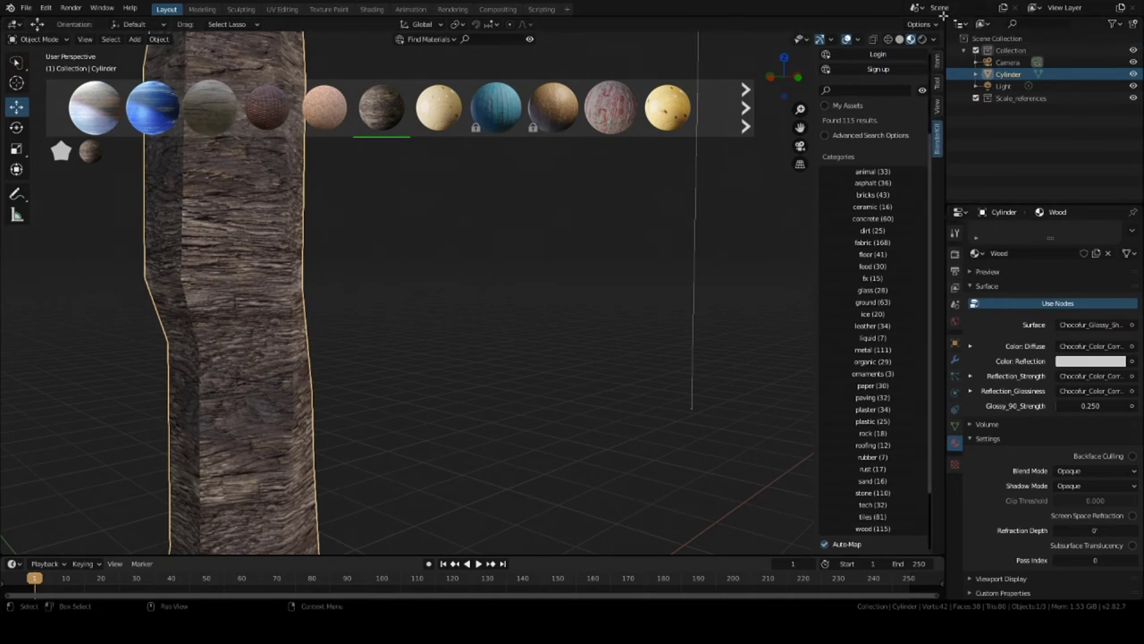
pyautogui.moveTo(942, 34); pyautogui.dragTo(586, 60)
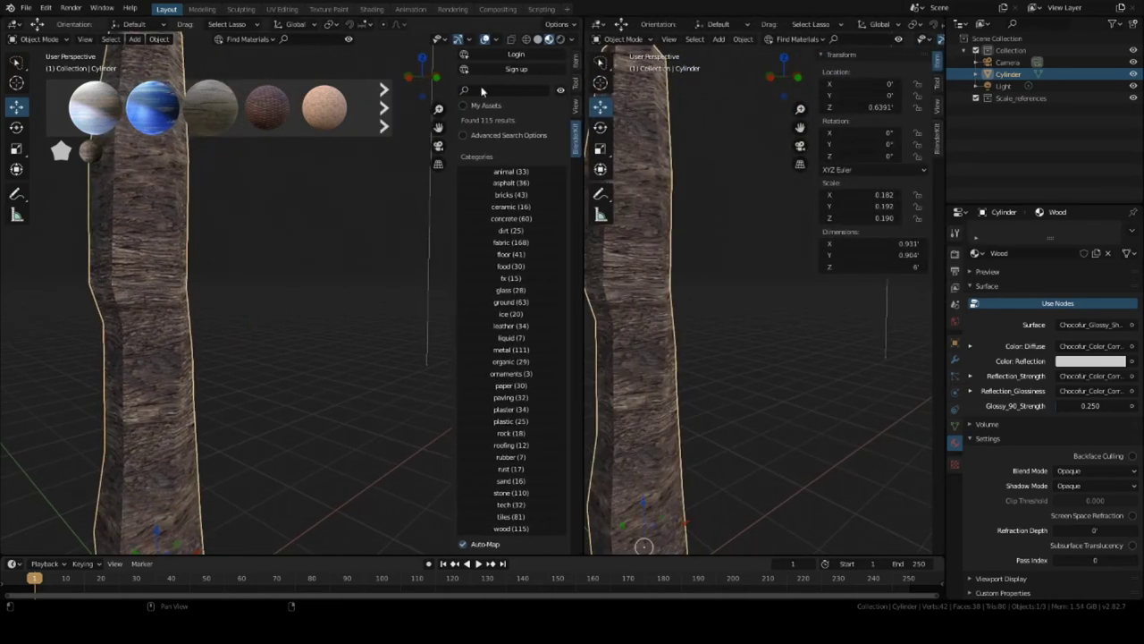
# Step: Switch the left area to the Shader Editor and center the wood texture and Color Correct nodes
pyautogui.click(17, 24)
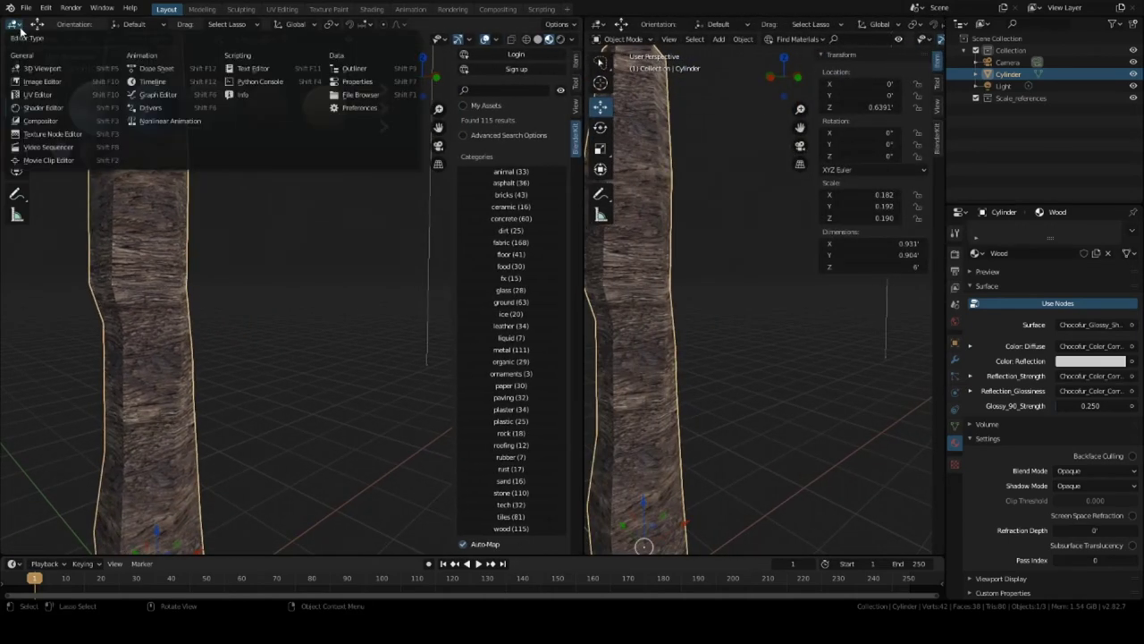
pyautogui.click(46, 107)
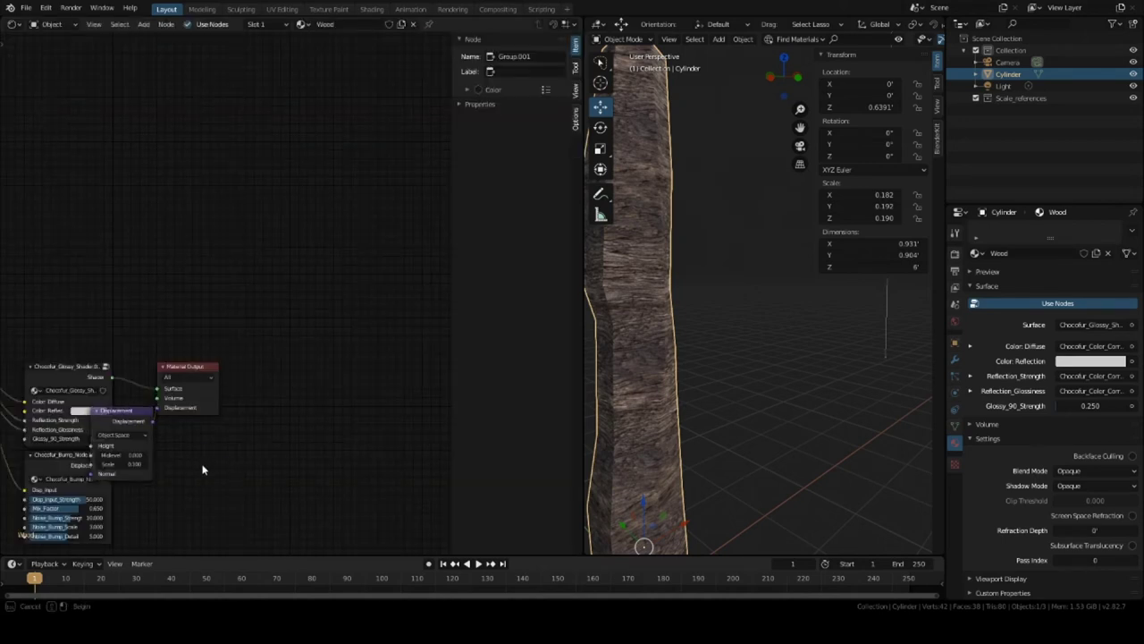
pyautogui.moveTo(199, 474); pyautogui.dragTo(278, 481)
pyautogui.moveTo(237, 435); pyautogui.dragTo(378, 340, button='middle')
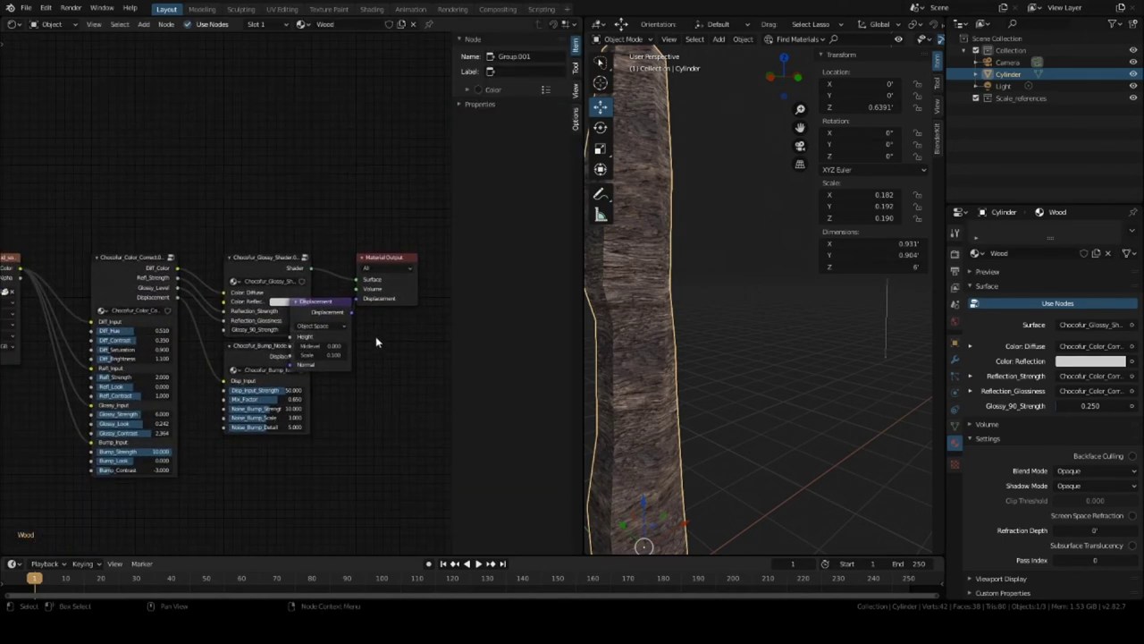
pyautogui.moveTo(42, 417); pyautogui.dragTo(173, 369, button='middle')
pyautogui.scroll(3, 157, 371)
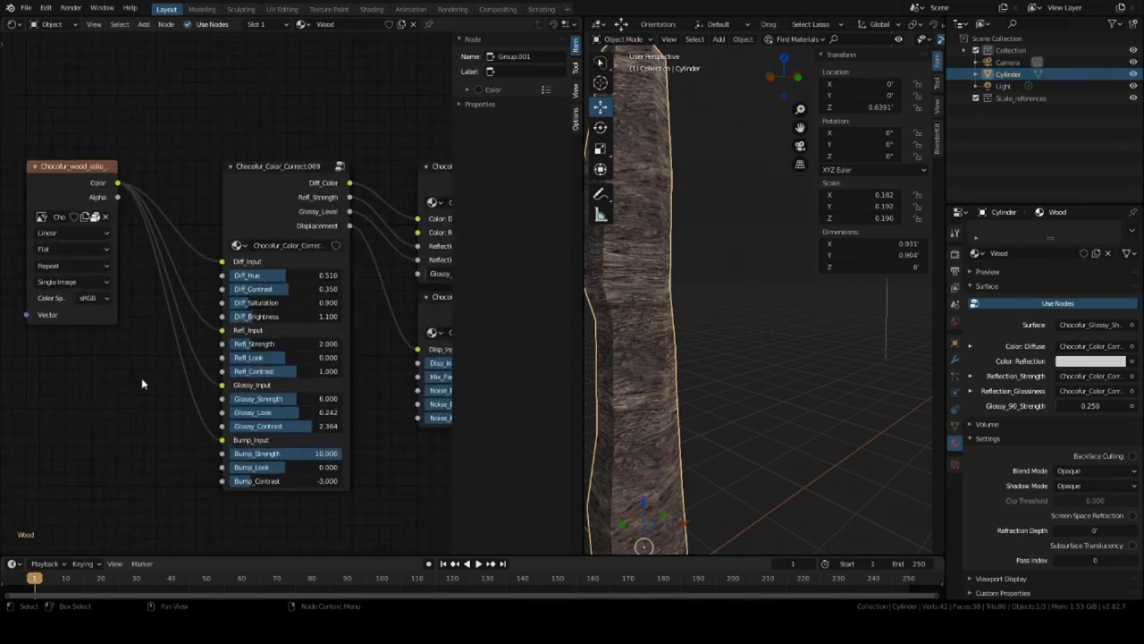
pyautogui.scroll(-1, 141, 383)
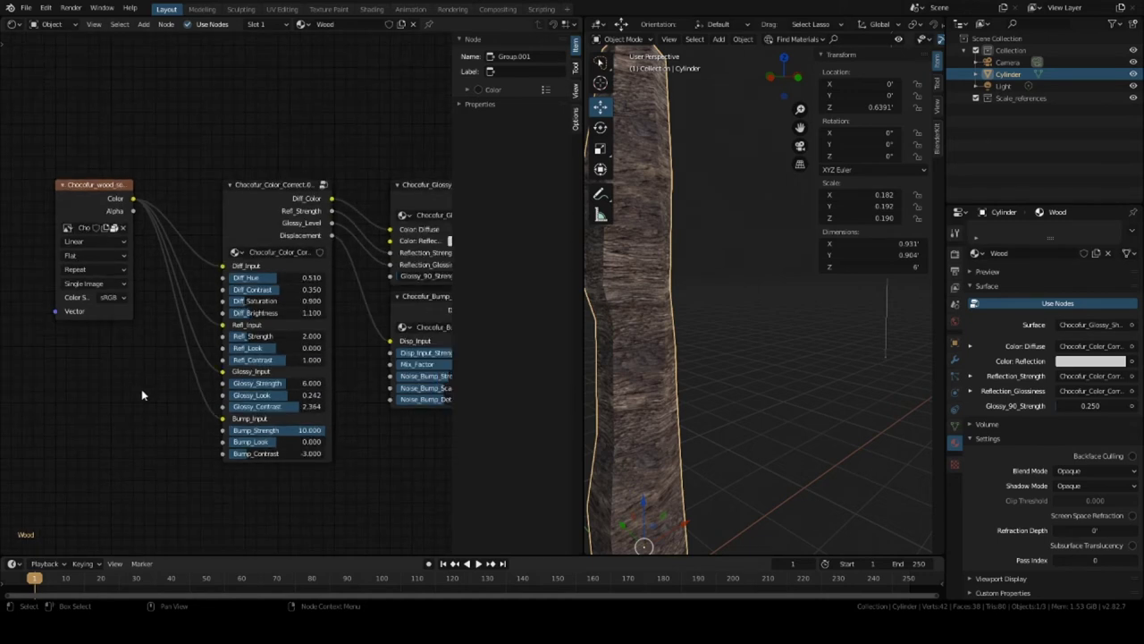
pyautogui.moveTo(143, 394); pyautogui.dragTo(229, 345, button='middle')
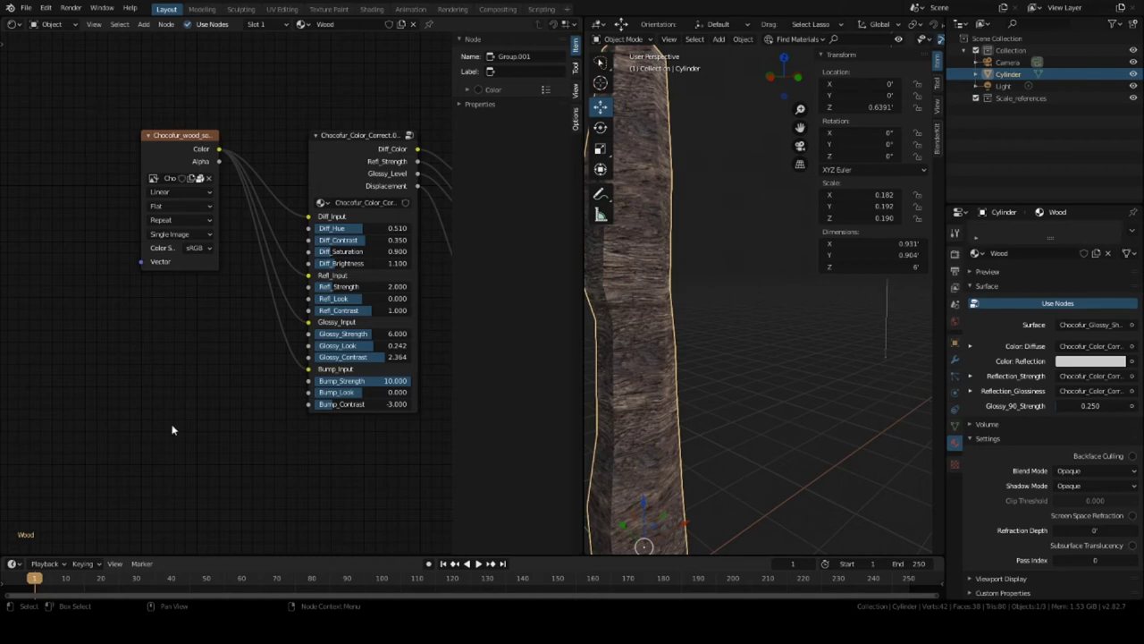
pyautogui.hotkey('shift', 'a')
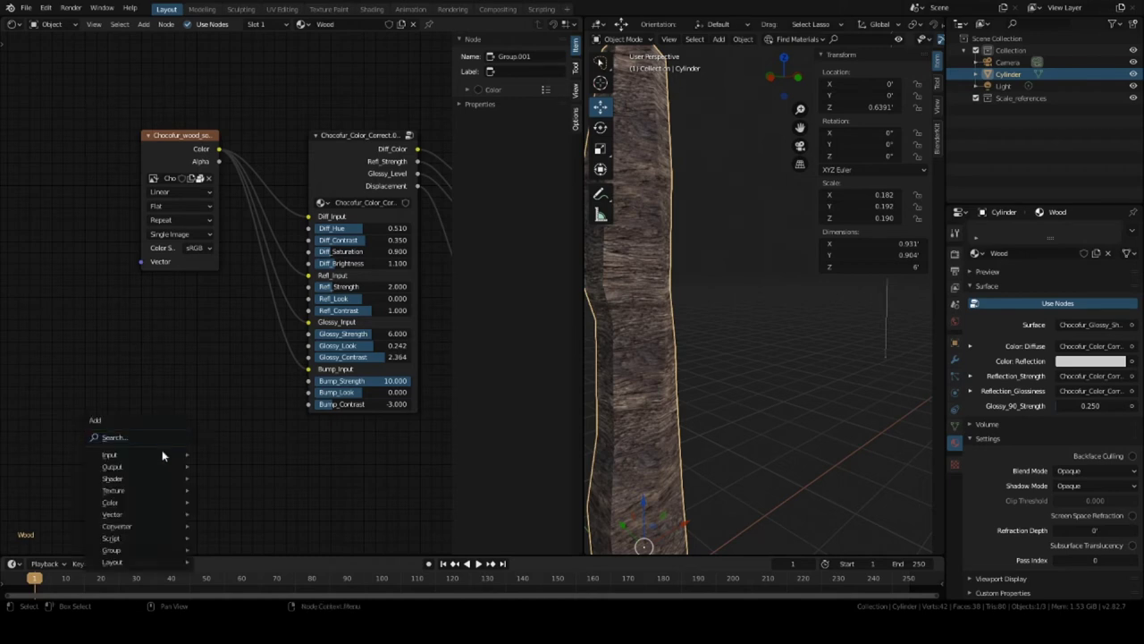
# Step: Add a Vector > Bump node and place it below the wood texture node
pyautogui.moveTo(164, 454)
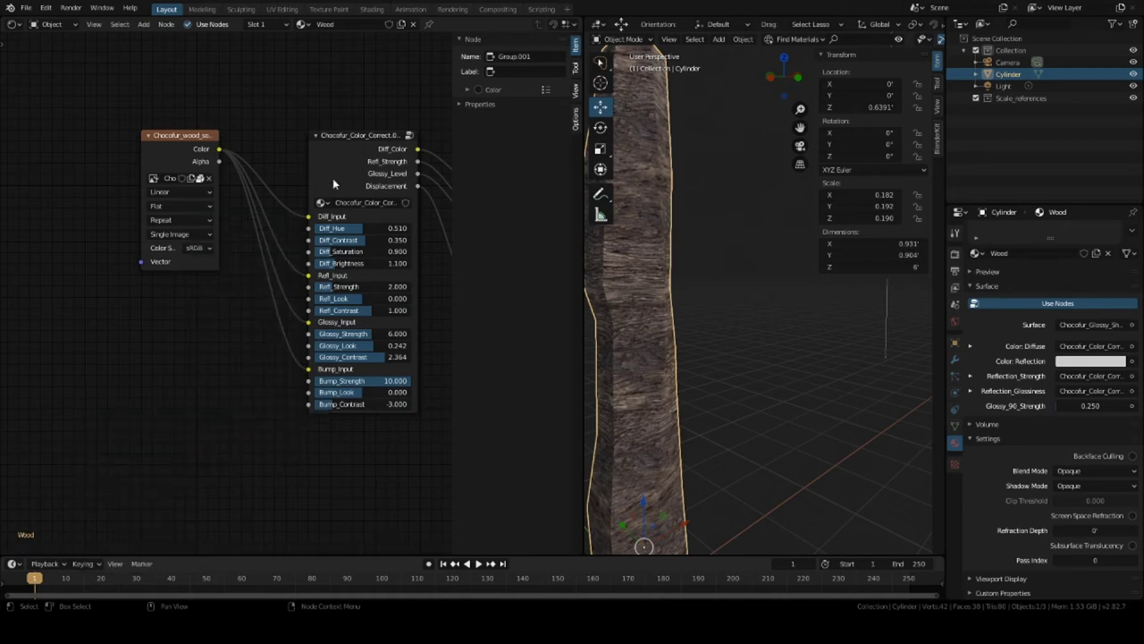
pyautogui.scroll(-3, 285, 364)
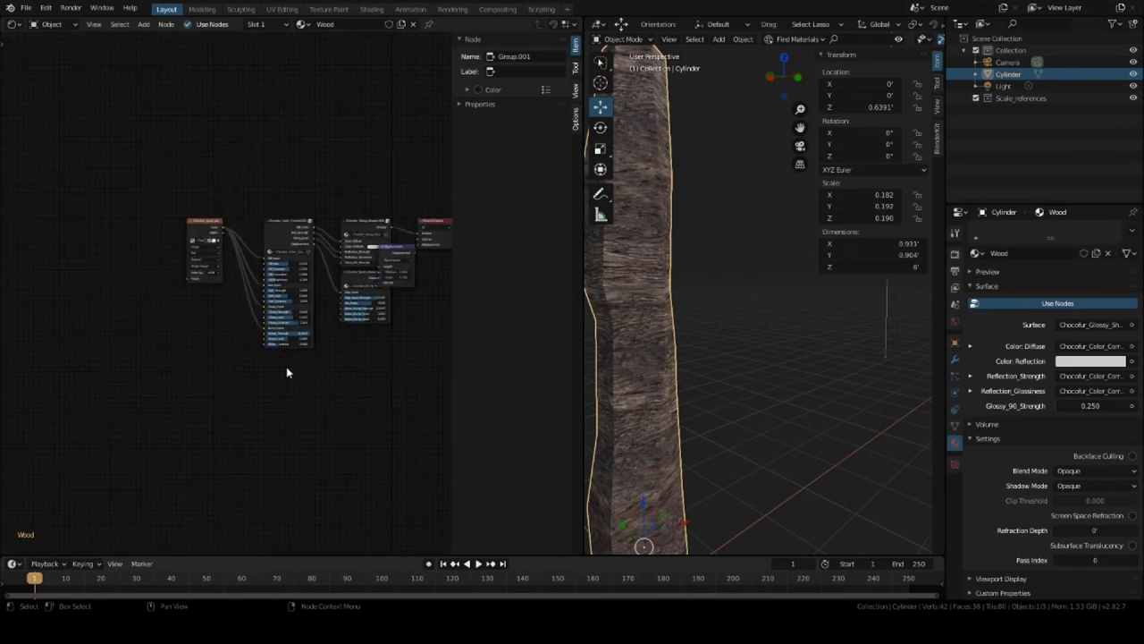
pyautogui.scroll(2, 287, 369)
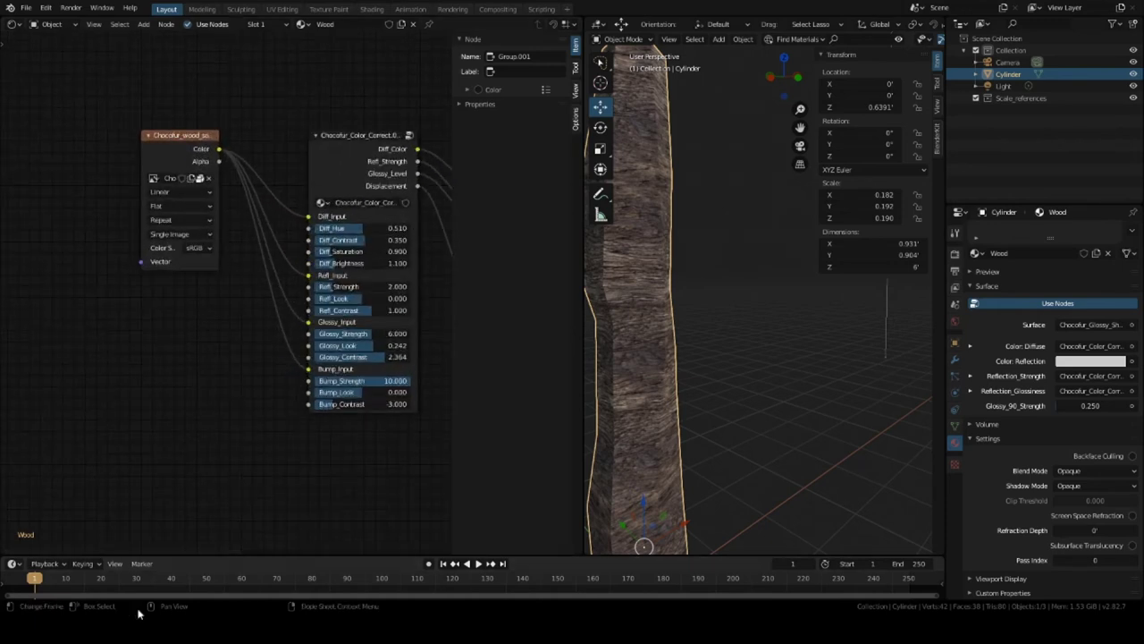
pyautogui.click(16, 565)
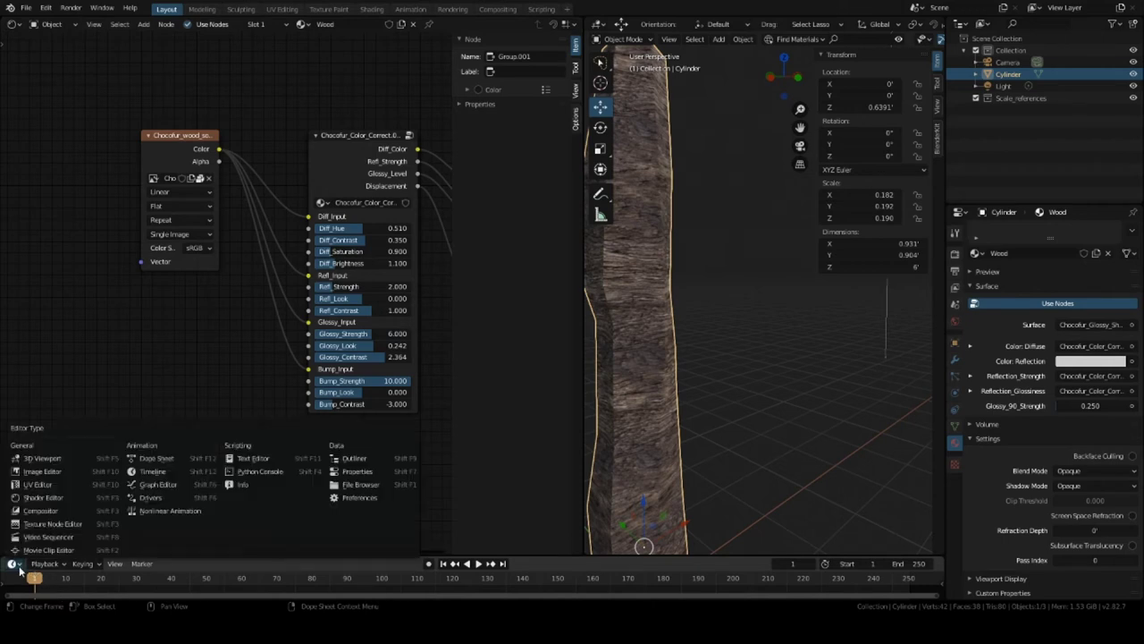
pyautogui.hotkey('shift', 'a')
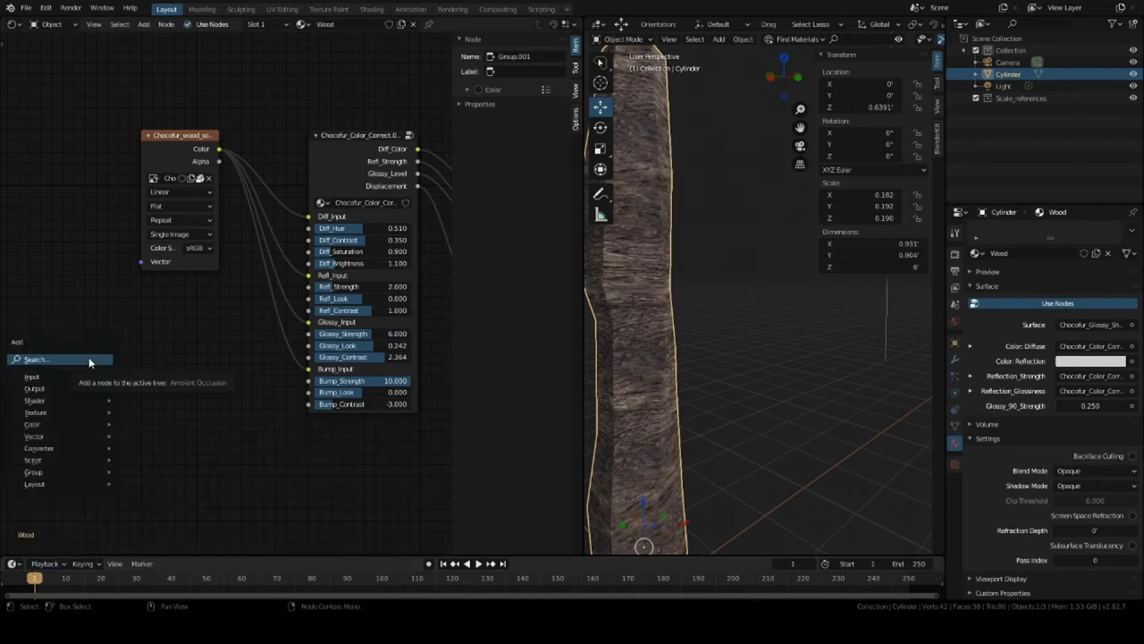
pyautogui.moveTo(91, 378)
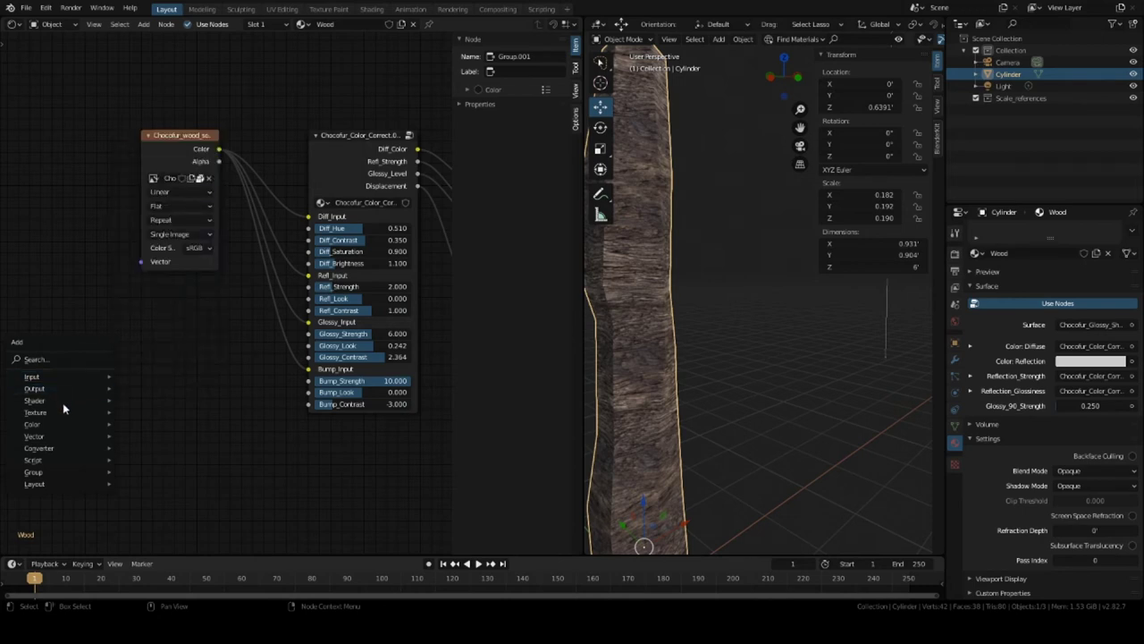
pyautogui.moveTo(65, 412)
pyautogui.moveTo(66, 435)
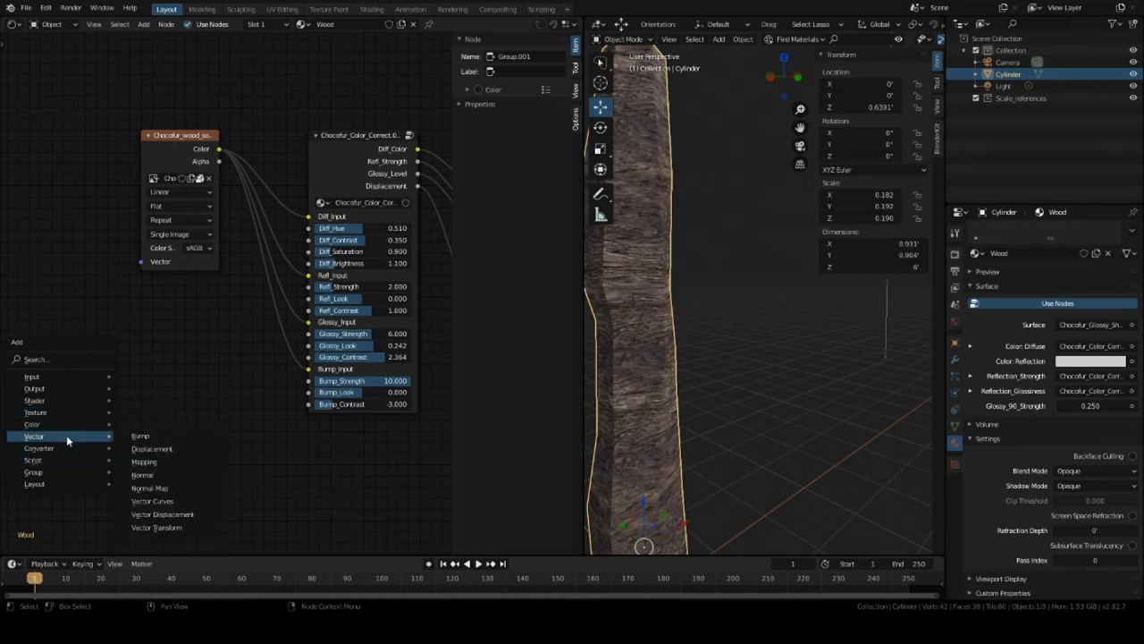
pyautogui.click(147, 437)
pyautogui.click(180, 365)
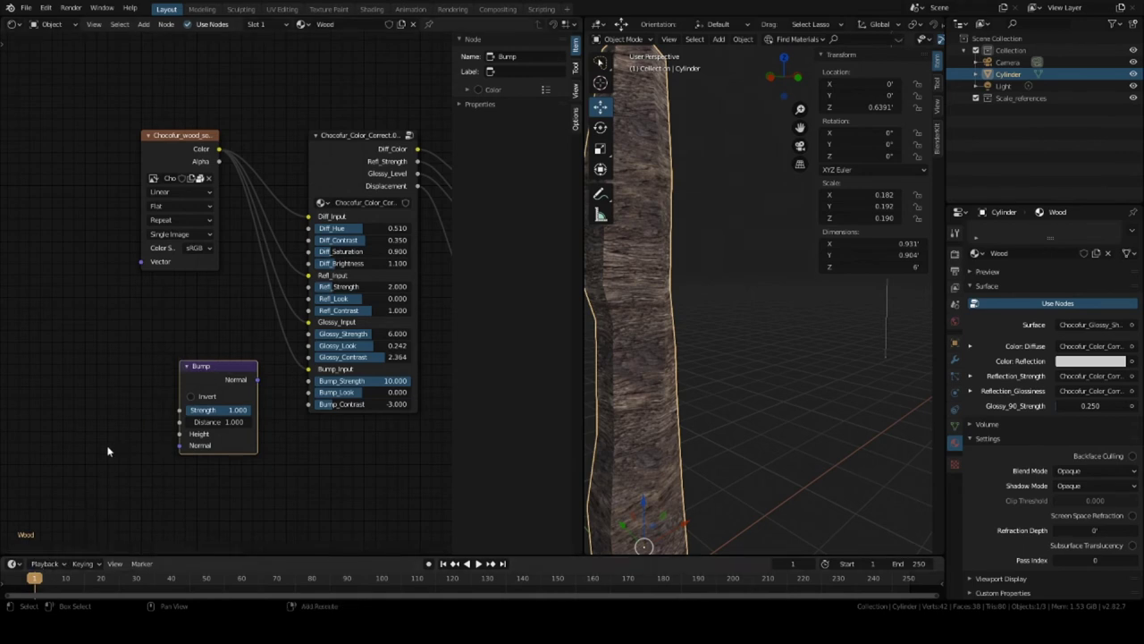
# Step: Add a Vector > Normal node and place it left of the Bump node
pyautogui.hotkey('shift', 'a')
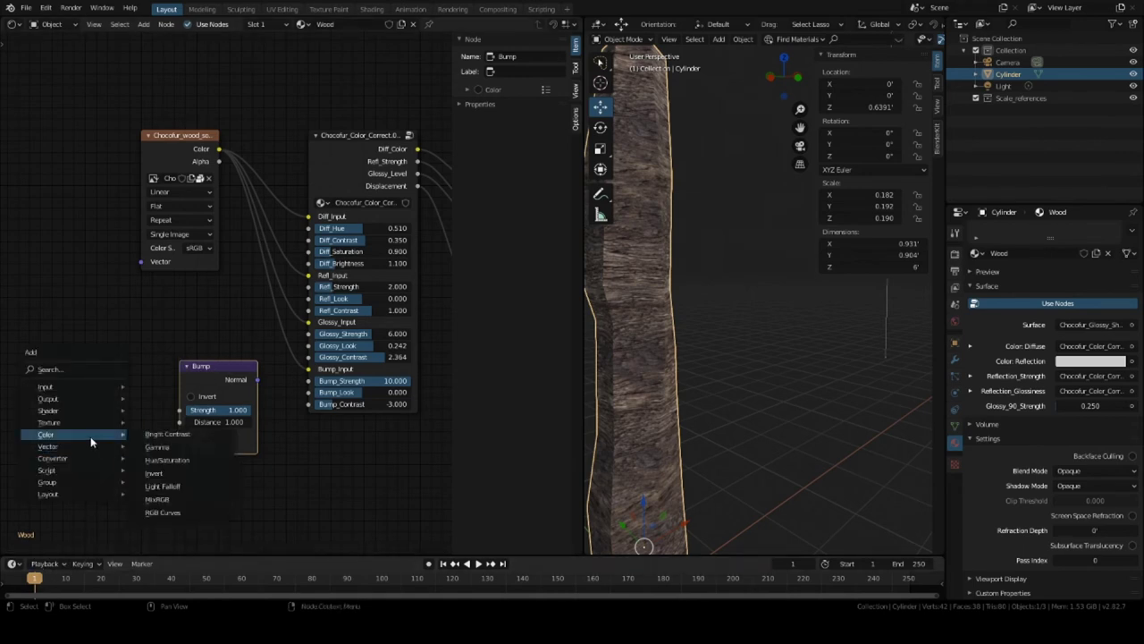
pyautogui.moveTo(94, 458)
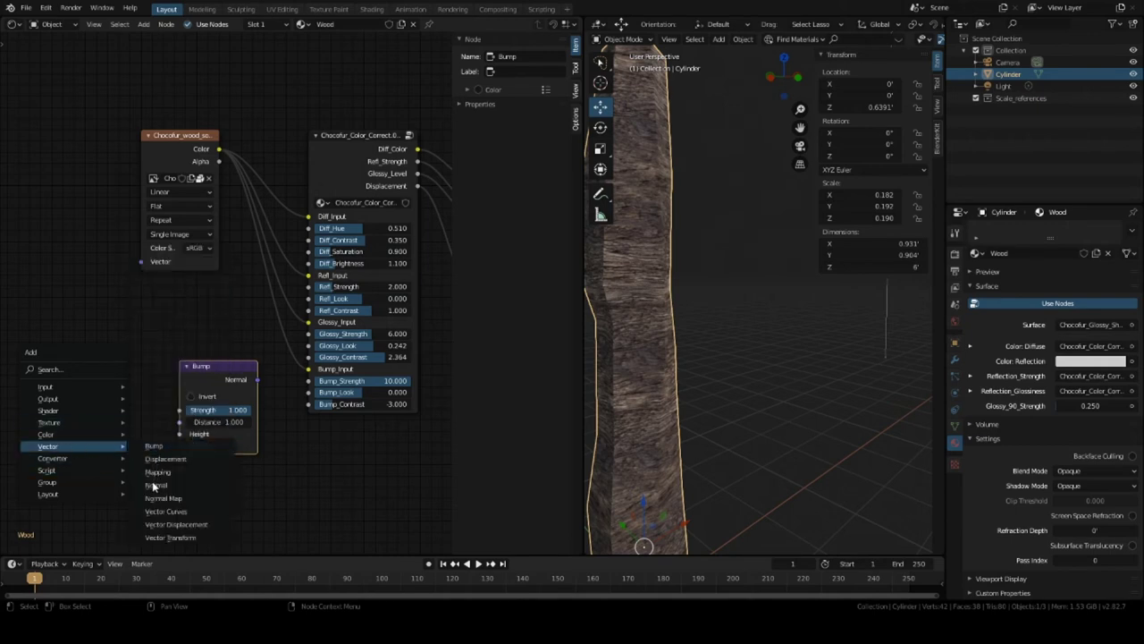
pyautogui.click(157, 485)
pyautogui.click(56, 349)
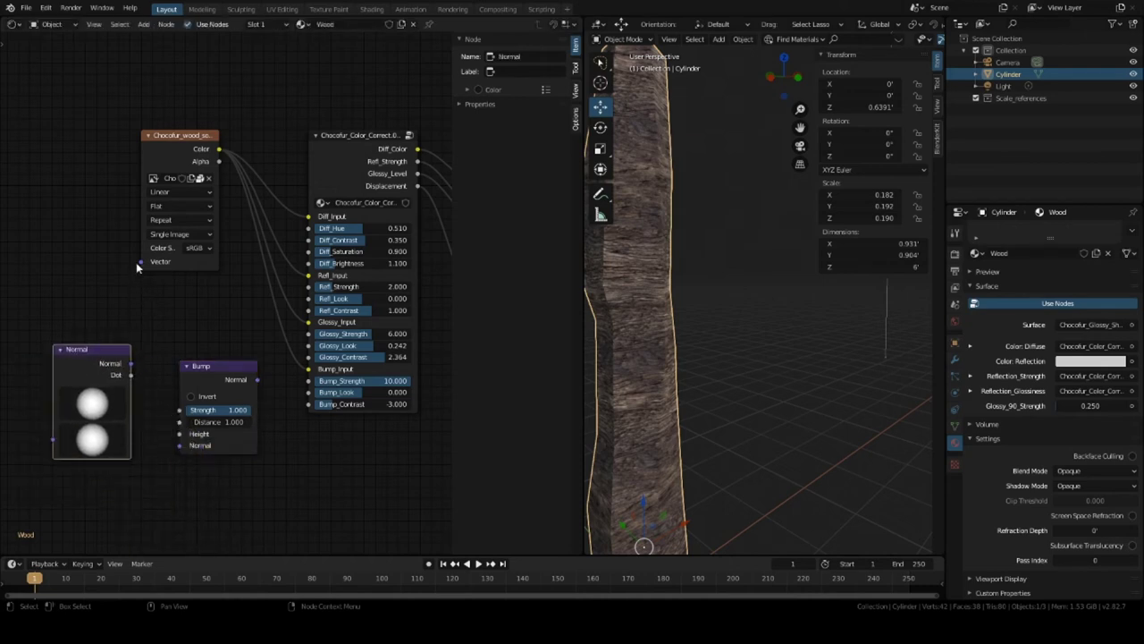
# Step: Wire the Normal node into the texture's Vector and the Bump node, and Bump into Bump_Input
pyautogui.moveTo(141, 265); pyautogui.dragTo(52, 438)
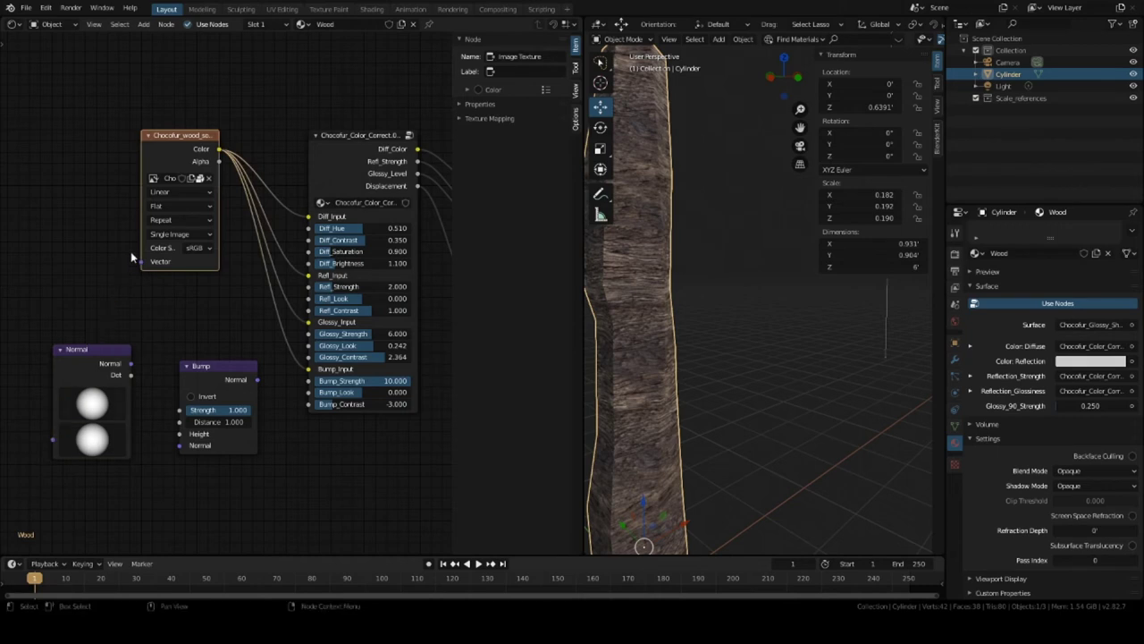
pyautogui.moveTo(141, 262); pyautogui.dragTo(134, 366)
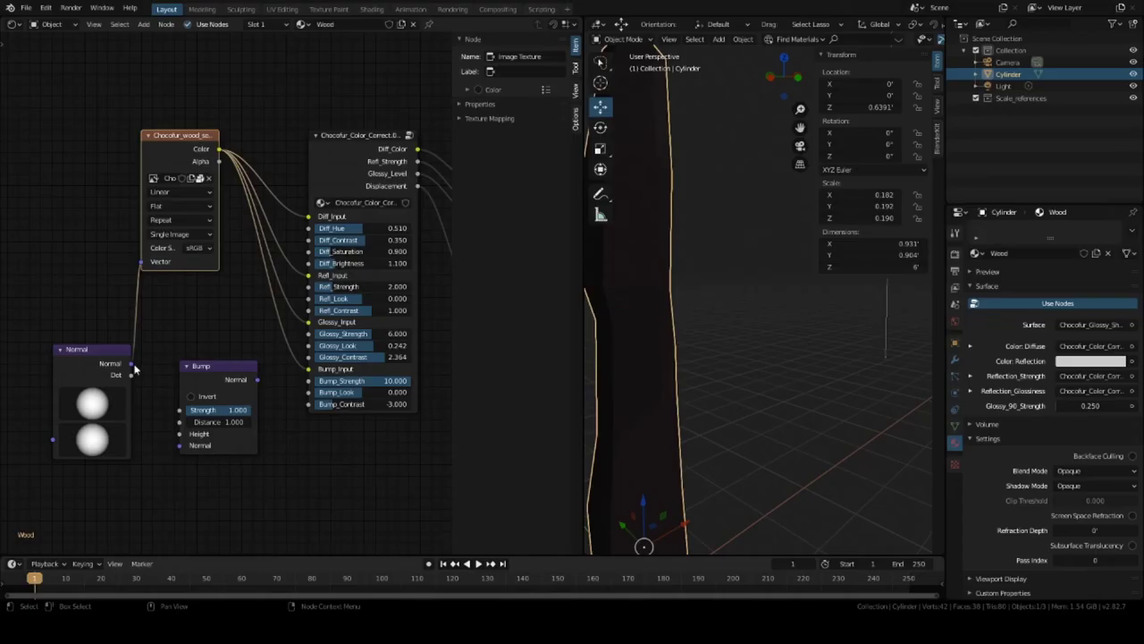
pyautogui.moveTo(134, 365); pyautogui.dragTo(179, 434)
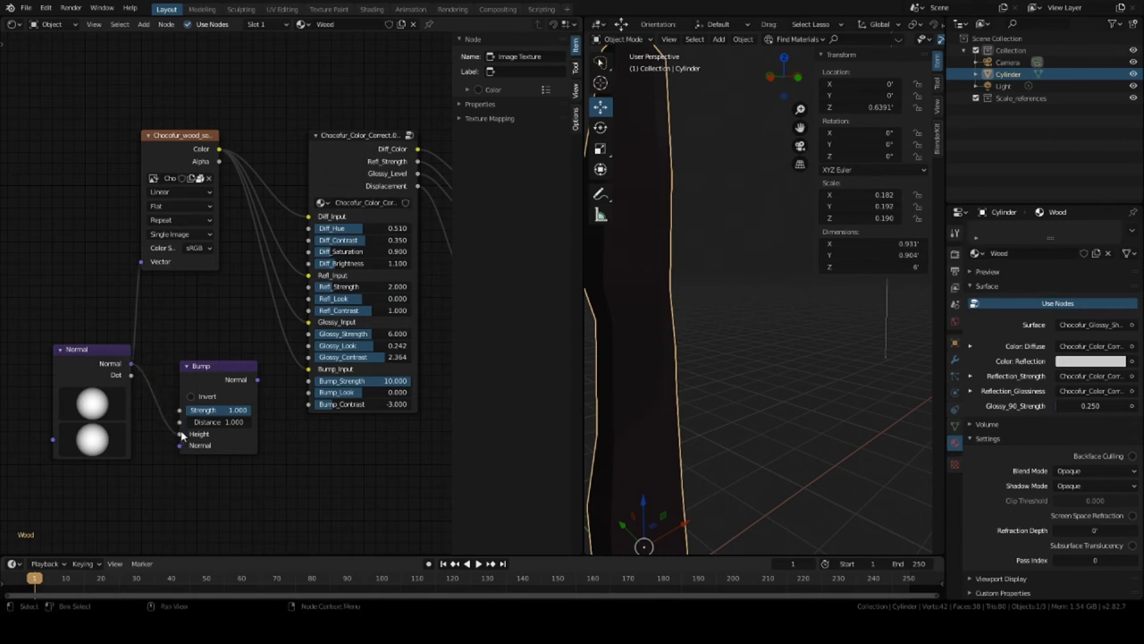
pyautogui.moveTo(255, 383); pyautogui.dragTo(296, 415)
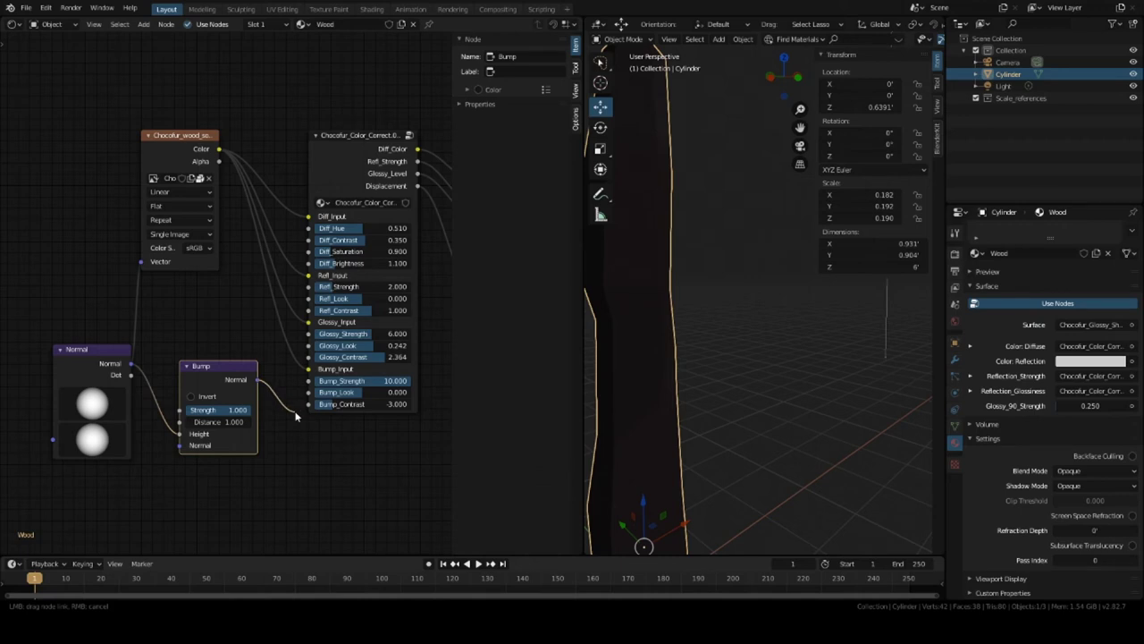
pyautogui.moveTo(296, 415); pyautogui.dragTo(302, 412)
pyautogui.moveTo(302, 412); pyautogui.dragTo(311, 376)
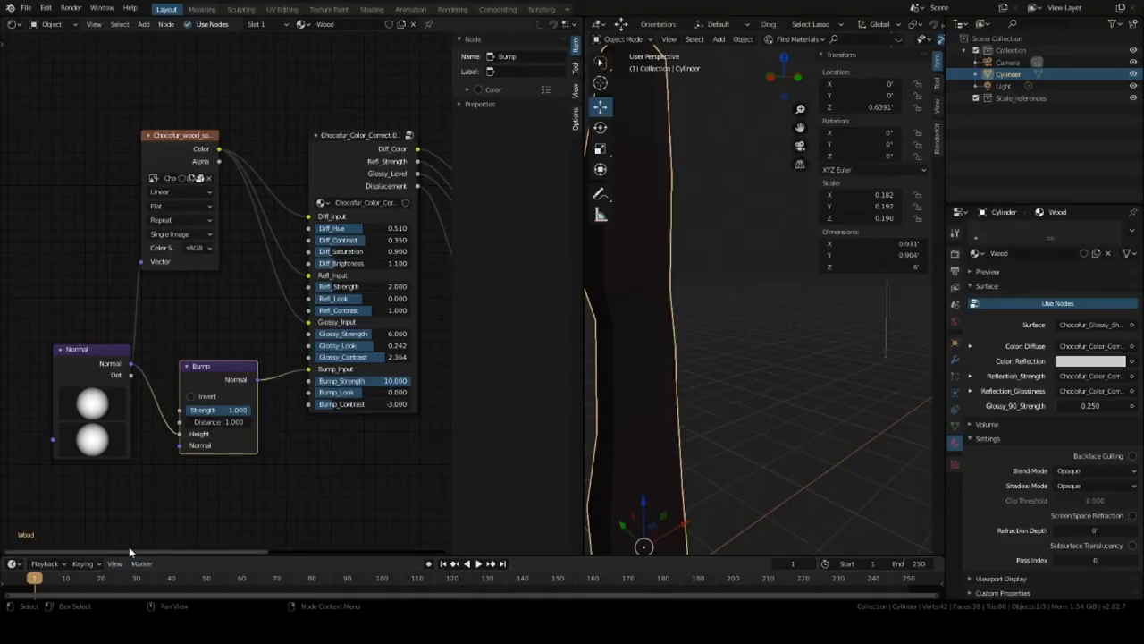
# Step: Pull the links off Bump_Input and Bump_Contrast and reroute the texture's Vector link to Normal
pyautogui.moveTo(133, 550); pyautogui.dragTo(294, 563)
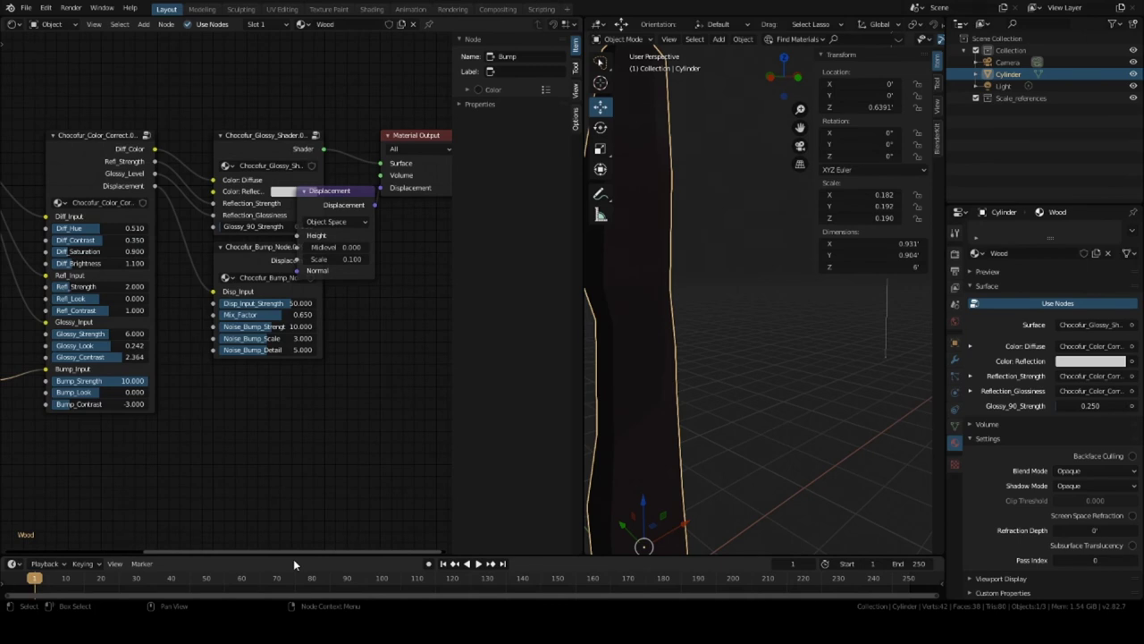
pyautogui.moveTo(294, 559); pyautogui.dragTo(169, 534)
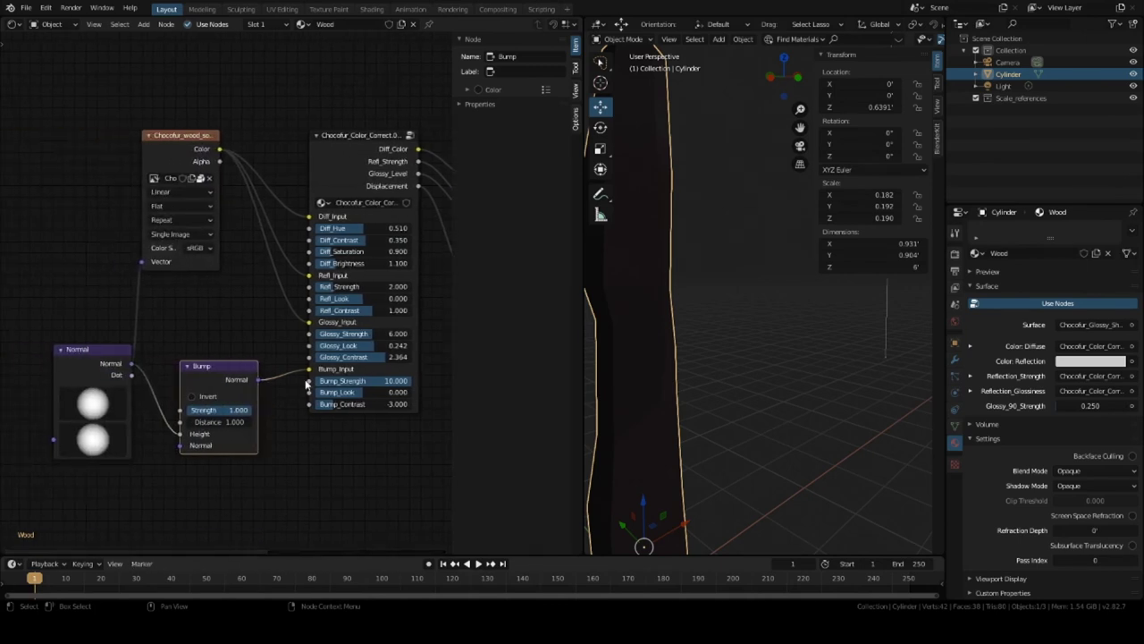
pyautogui.moveTo(310, 370); pyautogui.dragTo(313, 402)
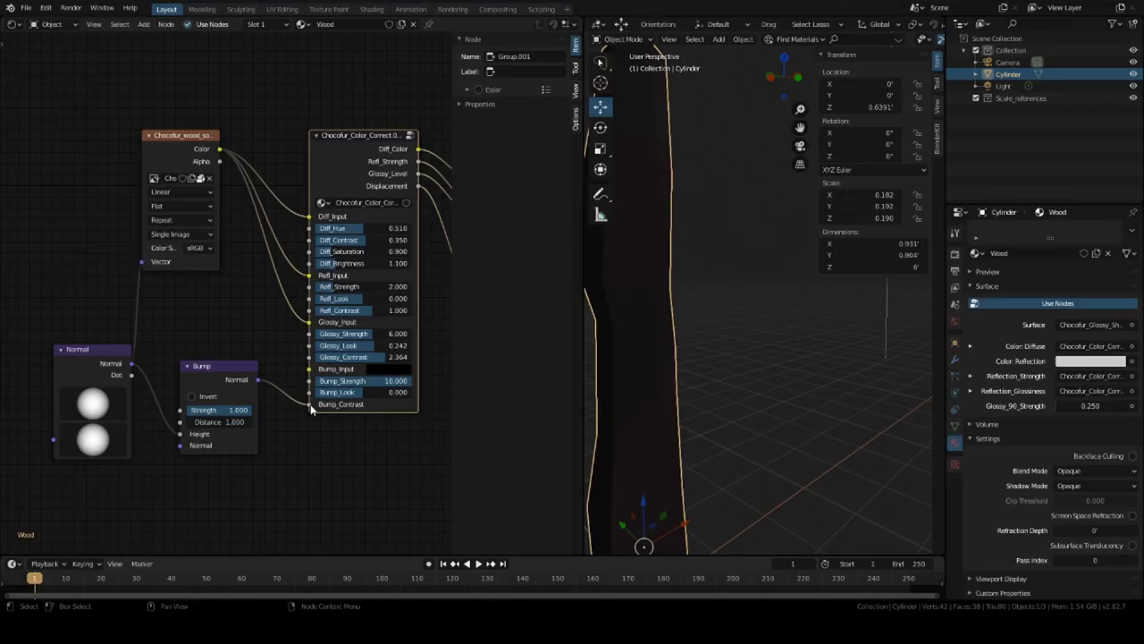
pyautogui.moveTo(312, 410); pyautogui.dragTo(257, 391)
pyautogui.moveTo(142, 262); pyautogui.dragTo(118, 348)
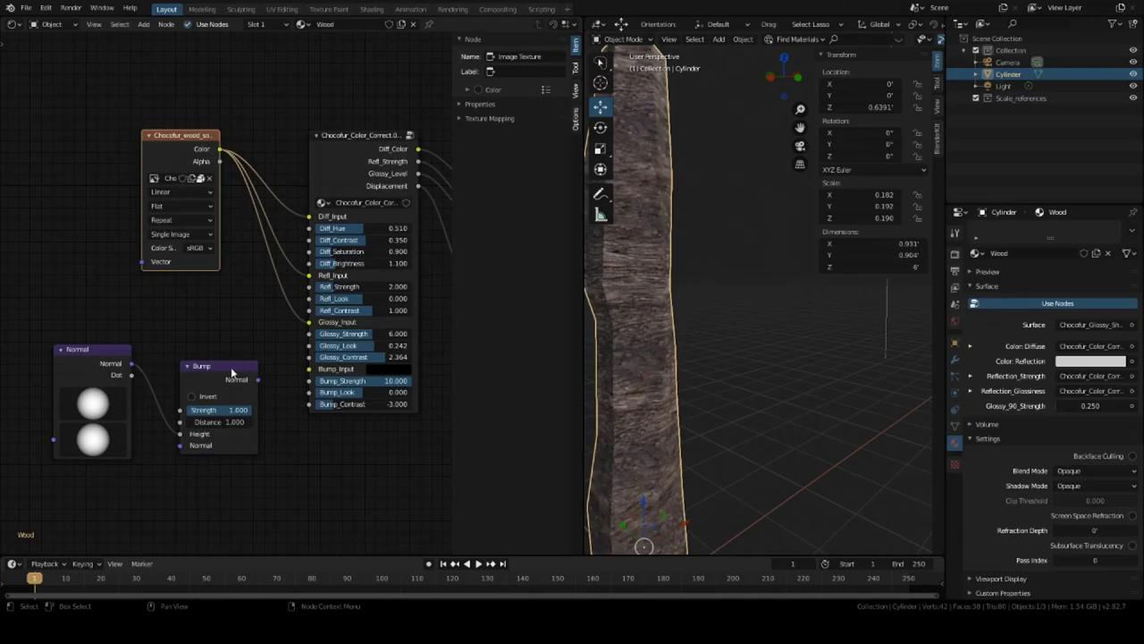
# Step: Delete the Bump and Normal nodes from the Wood material
pyautogui.click(235, 374)
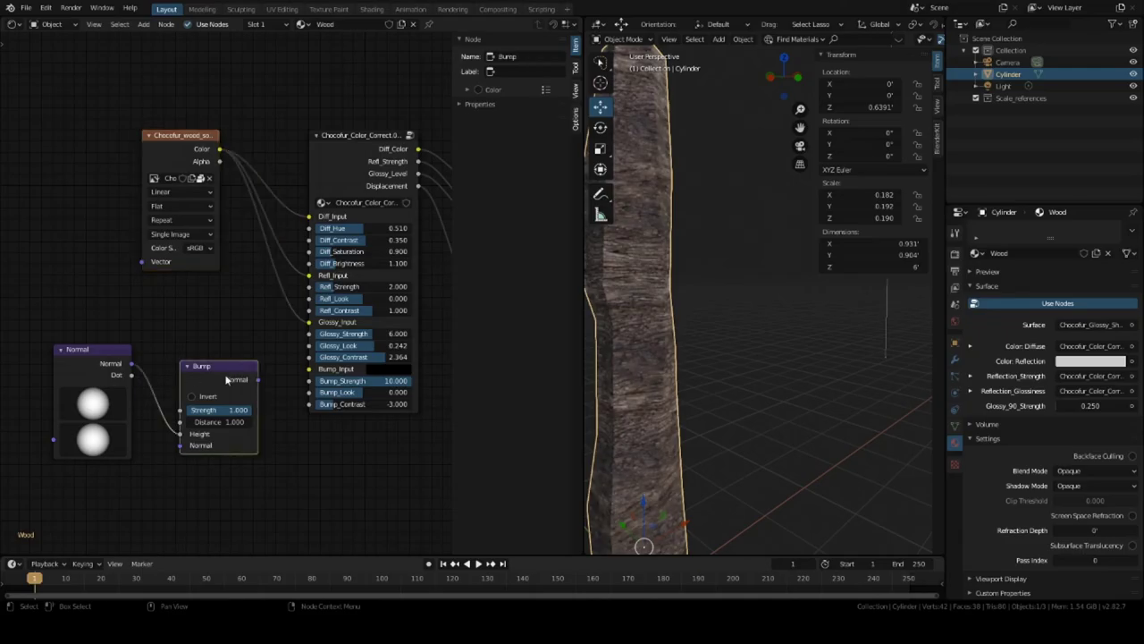
pyautogui.press('x')
pyautogui.click(98, 353)
pyautogui.press('x')
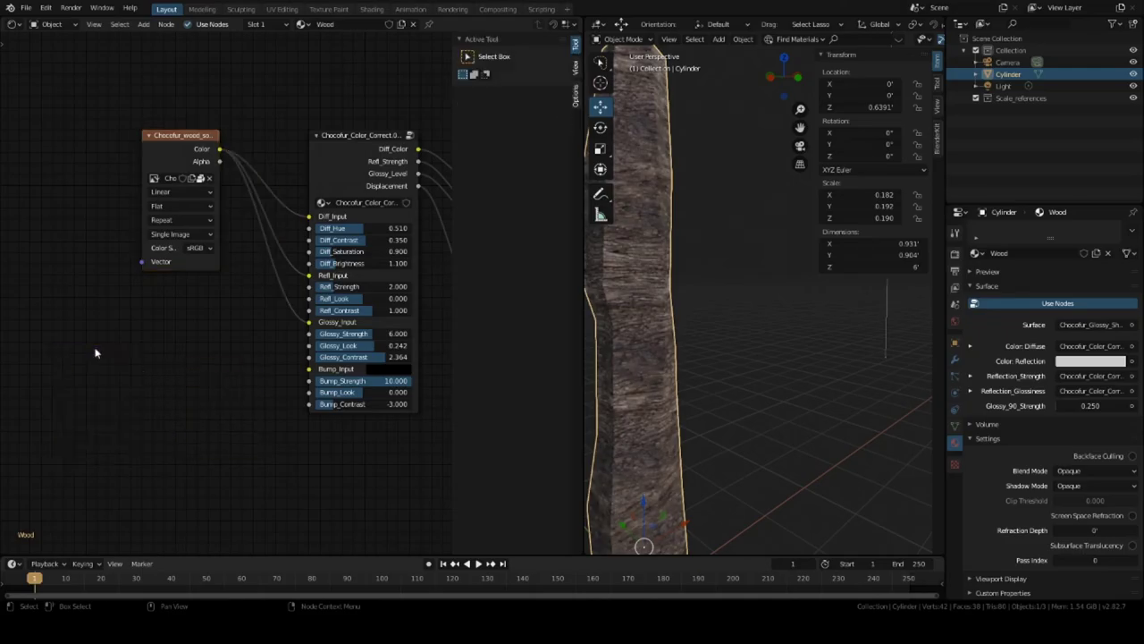
# Step: Adjust the area border and join the 3D view into the Shader Editor so it fills the workspace
pyautogui.moveTo(436, 352); pyautogui.dragTo(177, 351, button='middle')
pyautogui.scroll(-1, 177, 352)
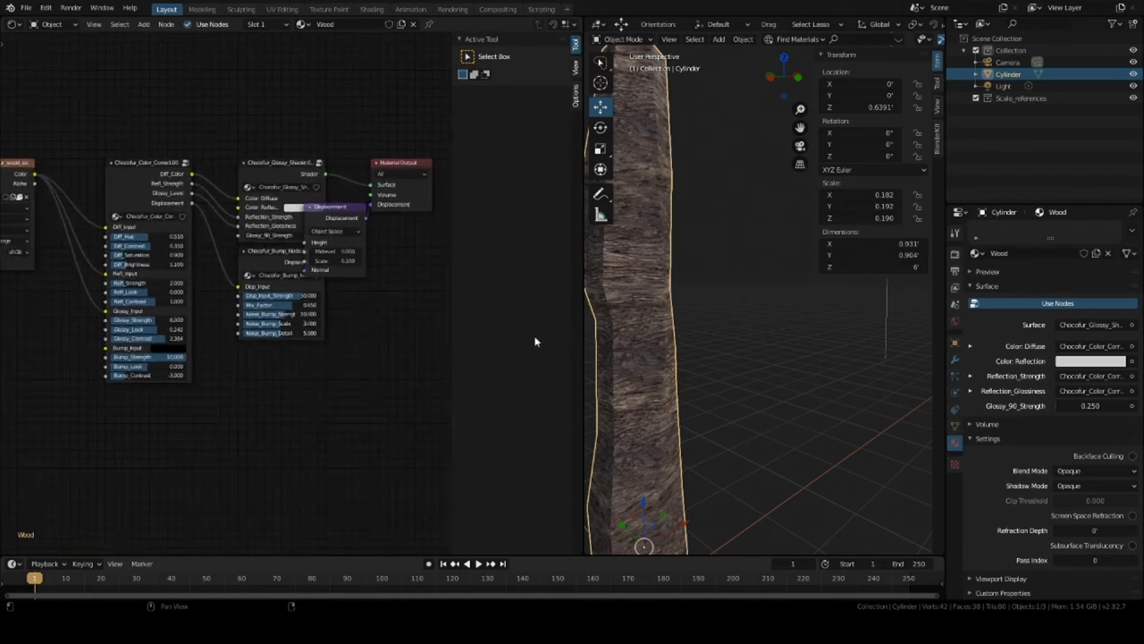
pyautogui.moveTo(597, 319); pyautogui.dragTo(626, 308, button='middle')
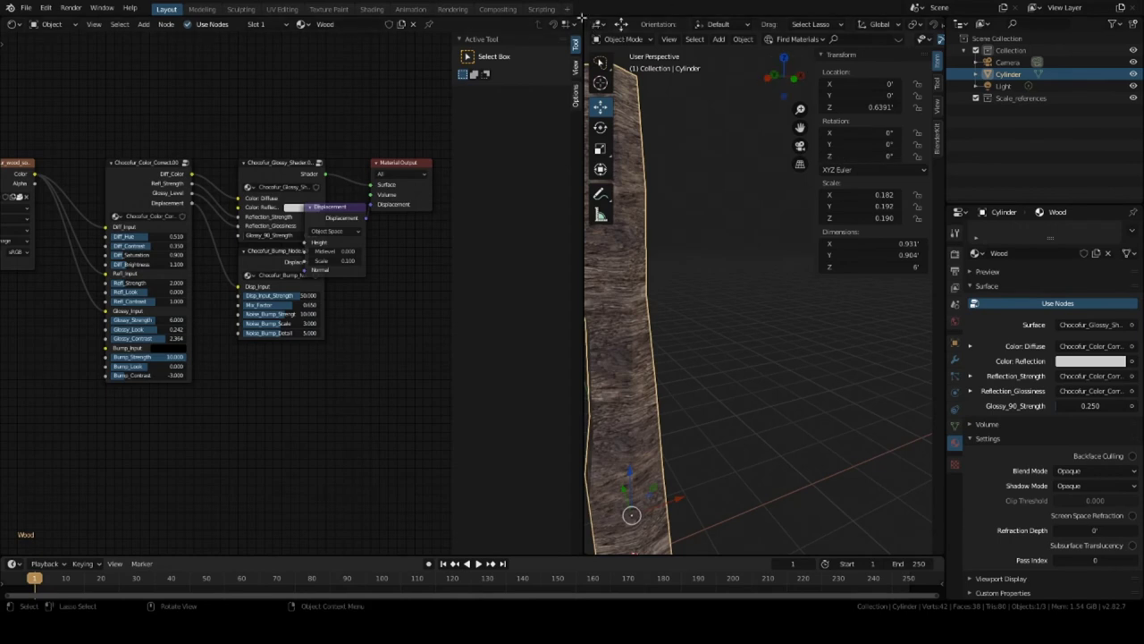
pyautogui.moveTo(582, 18); pyautogui.dragTo(558, 23)
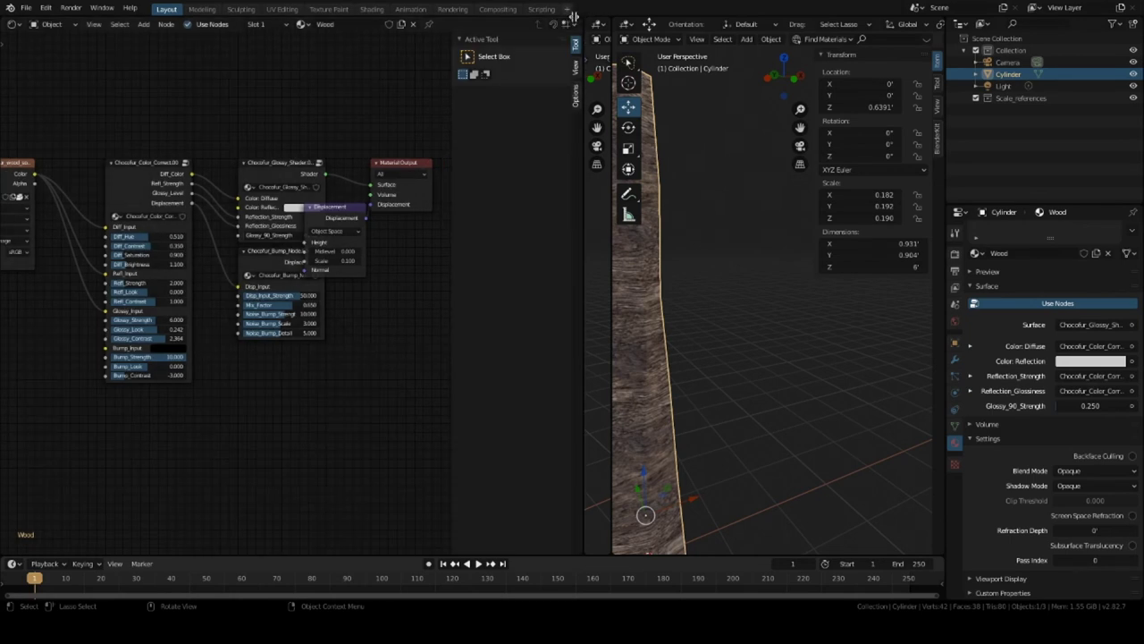
pyautogui.moveTo(573, 17); pyautogui.dragTo(563, 18)
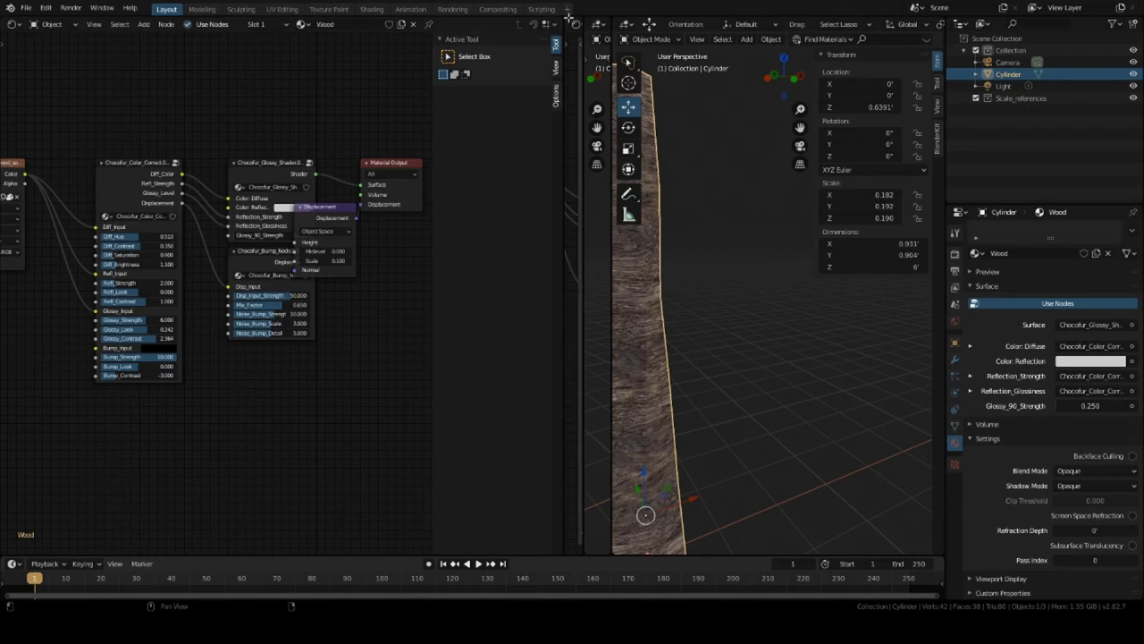
pyautogui.moveTo(580, 18); pyautogui.dragTo(595, 24)
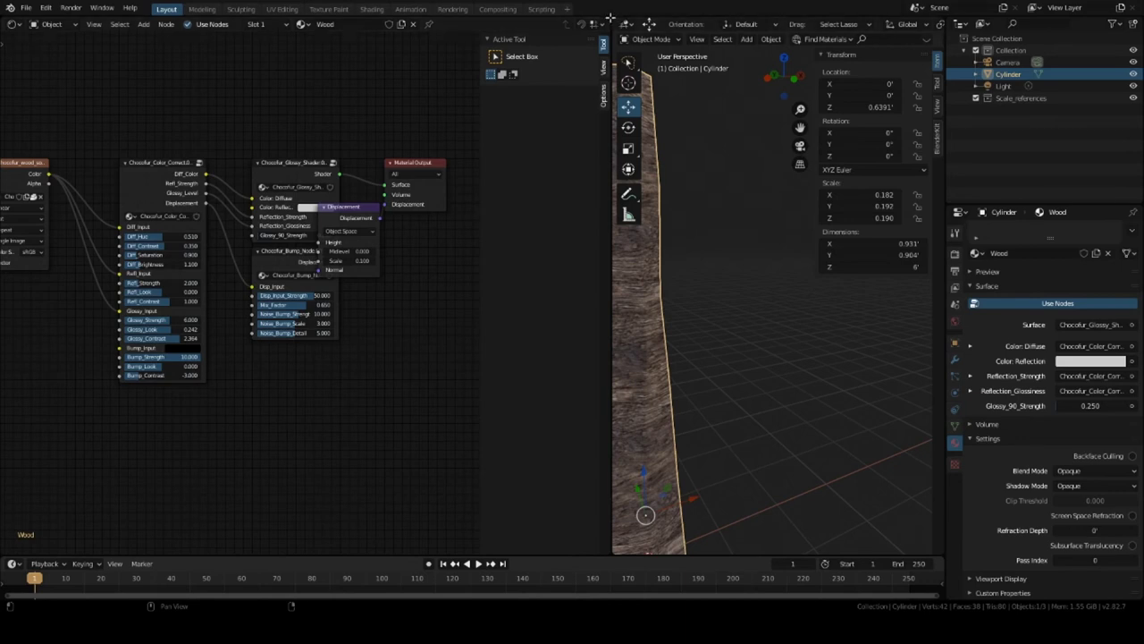
pyautogui.moveTo(613, 18); pyautogui.dragTo(611, 22)
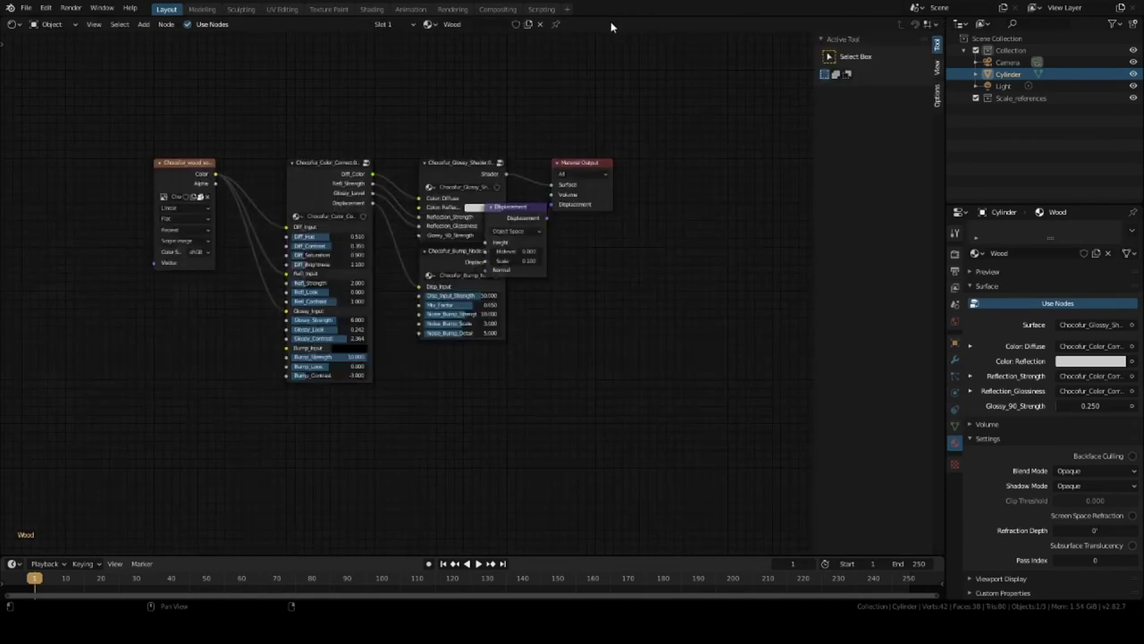
# Step: Turn the area back into a 3D Viewport and reselect the trunk cylinder
pyautogui.click(11, 24)
pyautogui.click(37, 69)
pyautogui.scroll(-5, 301, 136)
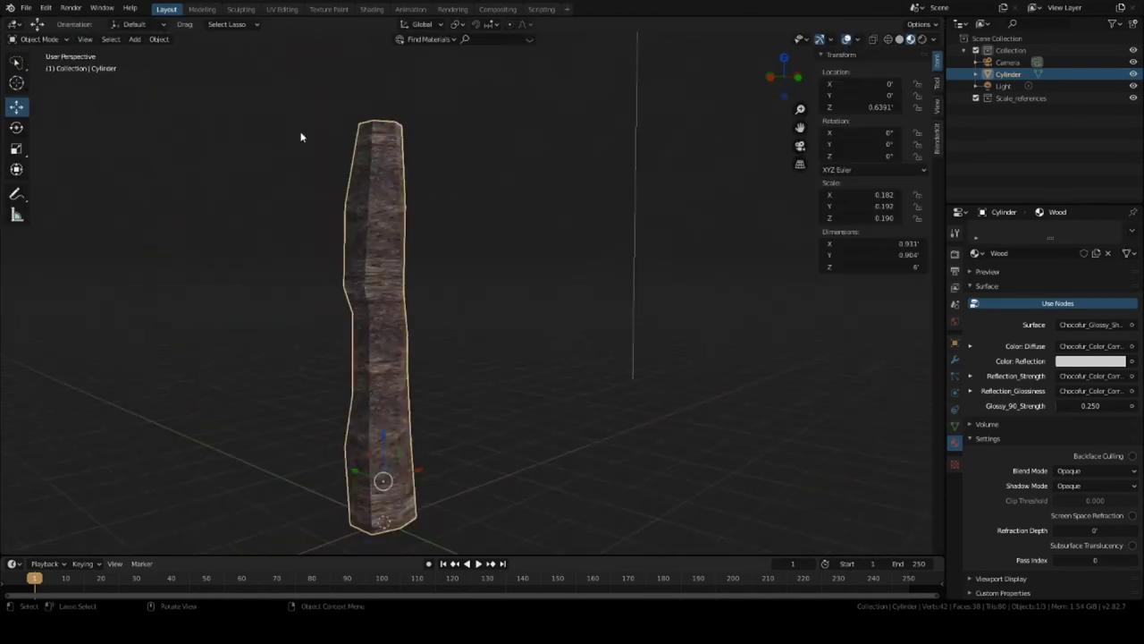
pyautogui.scroll(4, 472, 280)
pyautogui.click(468, 291)
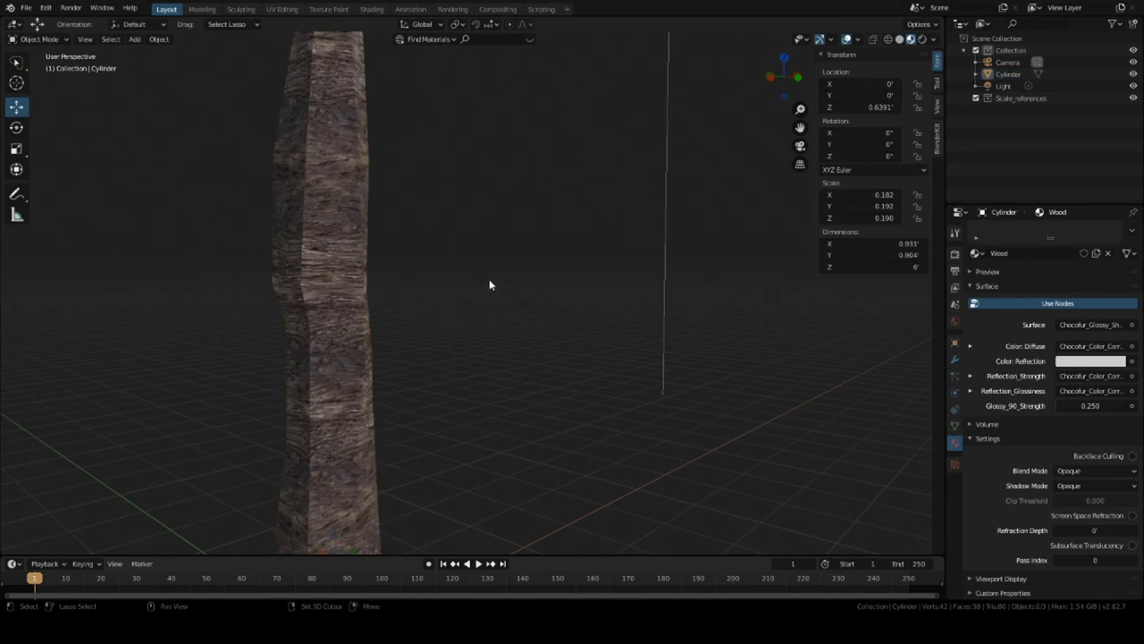
pyautogui.moveTo(491, 283); pyautogui.dragTo(548, 374, button='middle')
pyautogui.click(461, 385)
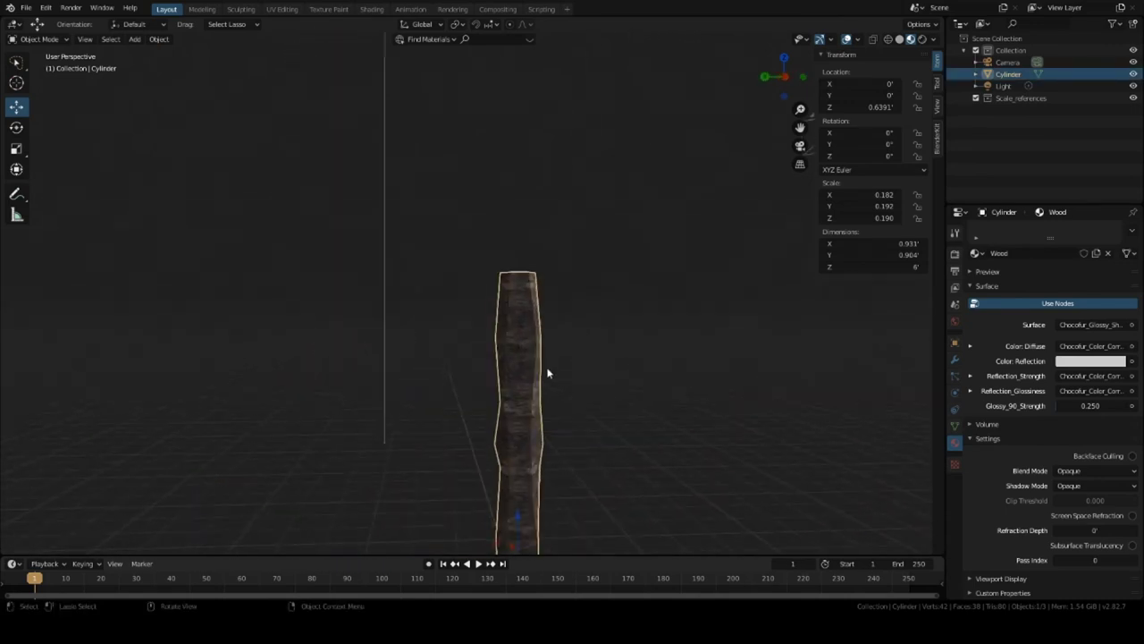
# Step: Switch to Front Orthographic view with numpad 1 and zoom so the whole trunk fits
pyautogui.press('KP_1')
pyautogui.scroll(-5, 328, 271)
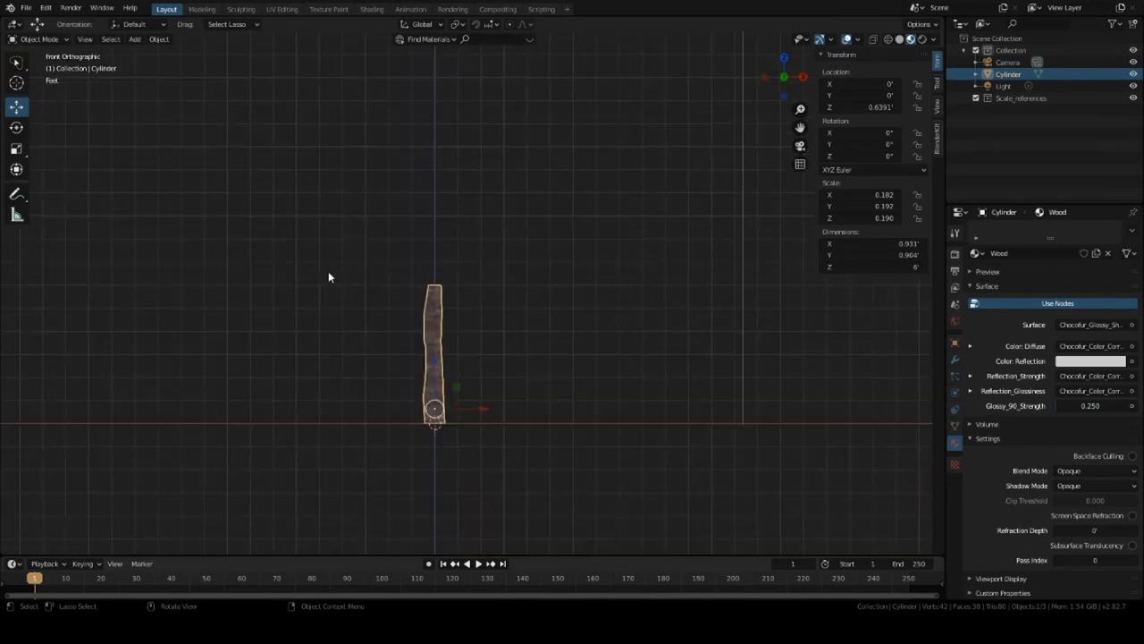
pyautogui.scroll(3, 332, 274)
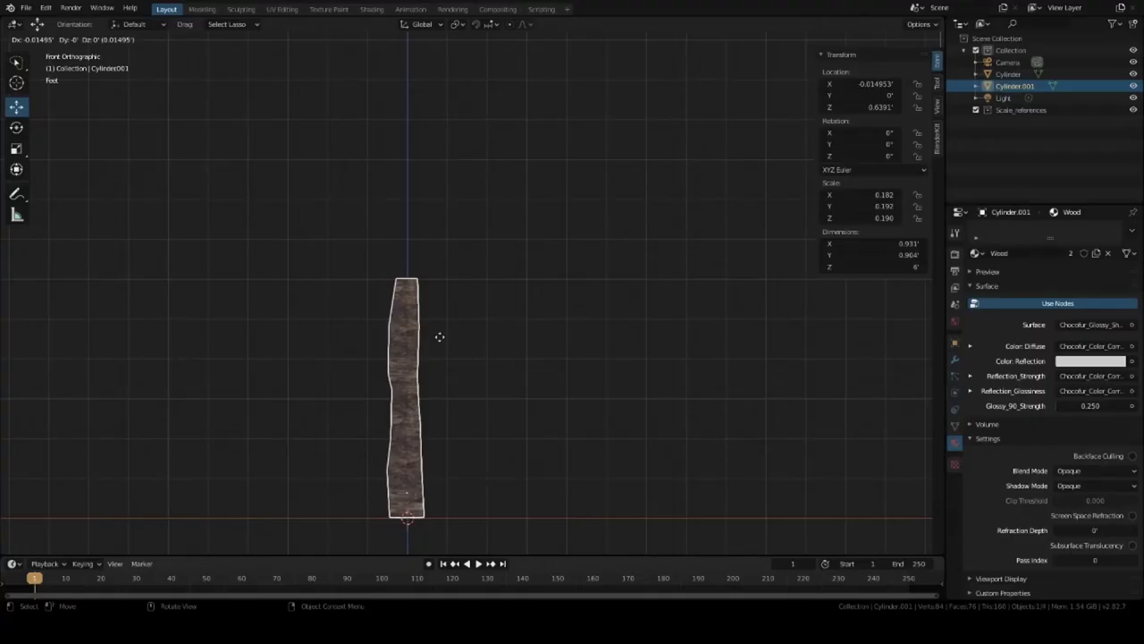
# Step: Place the duplicated trunk to the right of the original and enter Edit Mode
pyautogui.moveTo(439, 334); pyautogui.dragTo(479, 358)
pyautogui.click(480, 359)
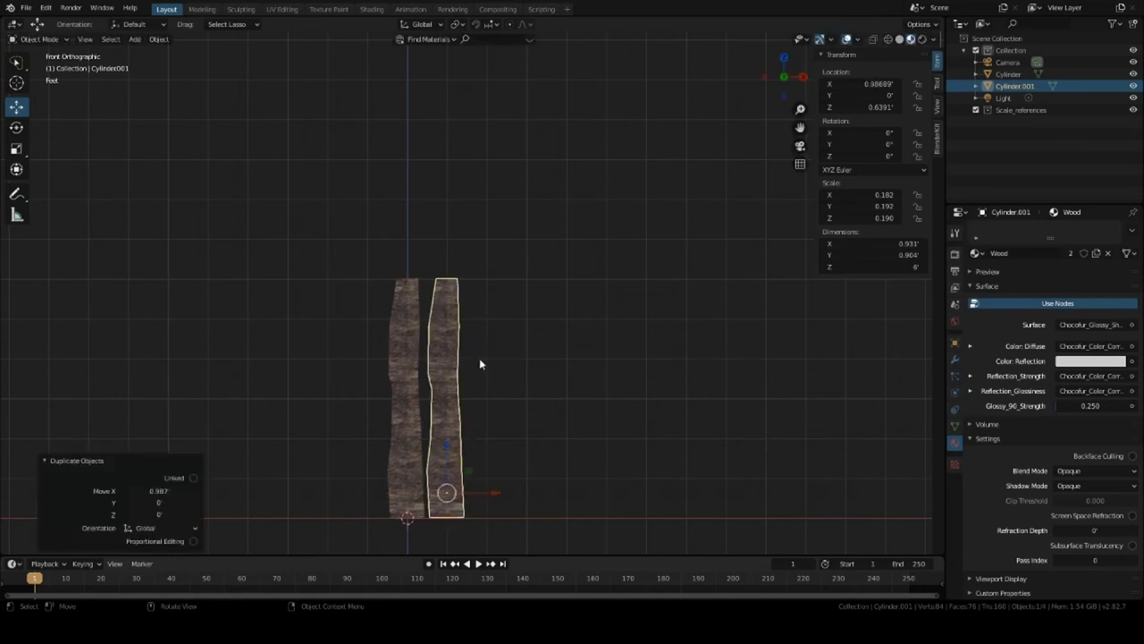
pyautogui.scroll(5, 431, 363)
pyautogui.press('Tab')
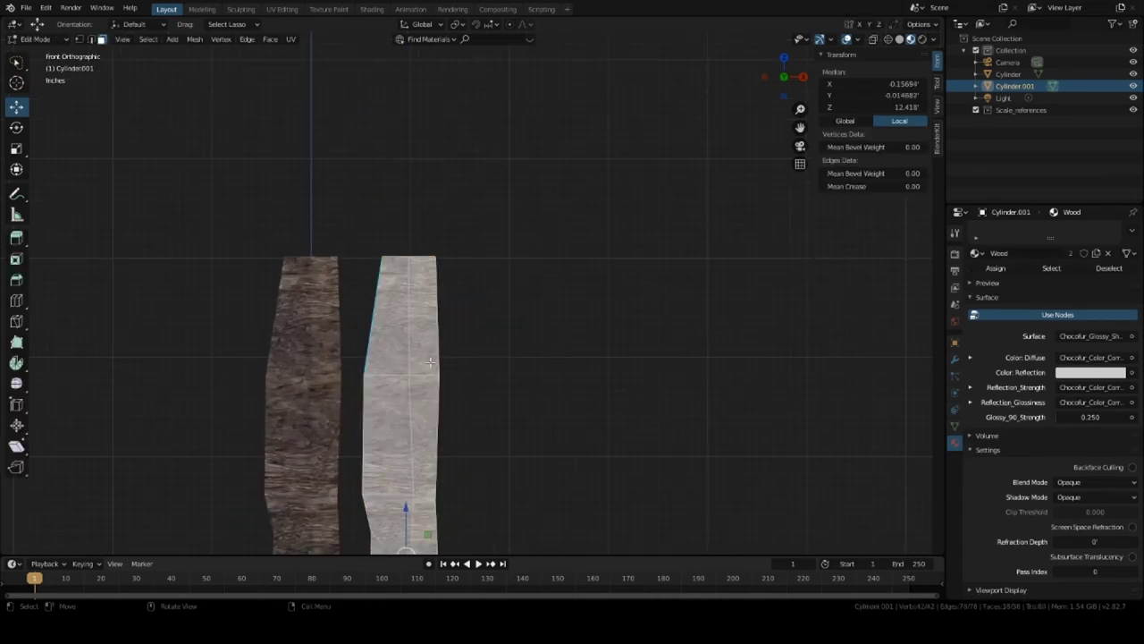
# Step: Select several side faces of the copied trunk and shift them sideways along X
pyautogui.moveTo(424, 362); pyautogui.dragTo(370, 386, button='middle')
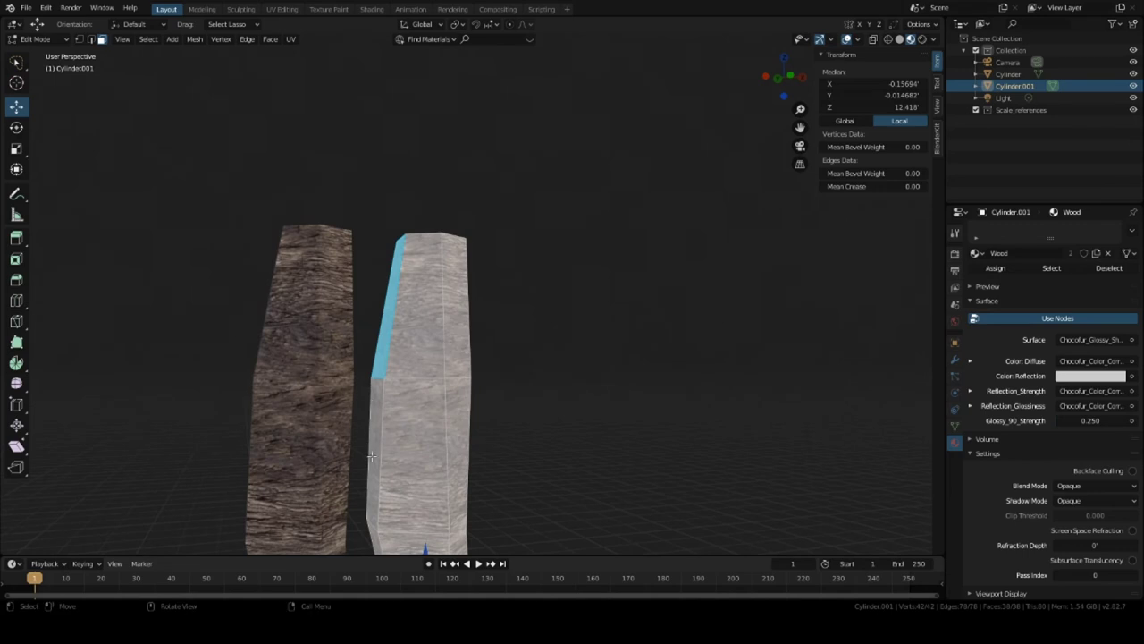
pyautogui.click(374, 450)
pyautogui.moveTo(374, 450); pyautogui.dragTo(369, 460, button='middle')
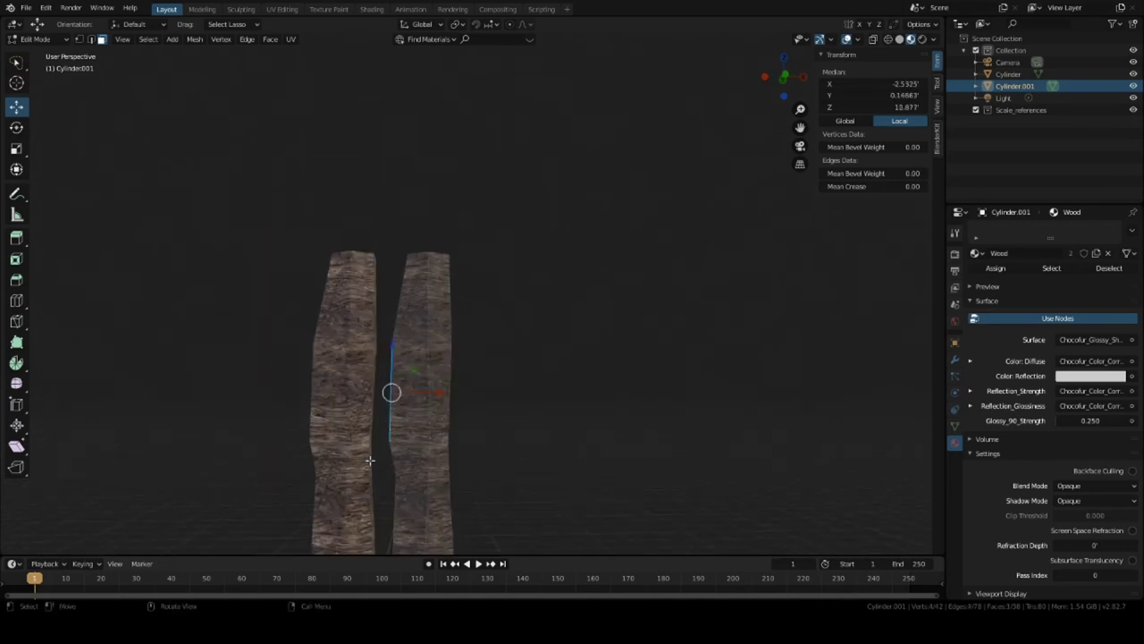
pyautogui.moveTo(431, 396); pyautogui.dragTo(444, 397)
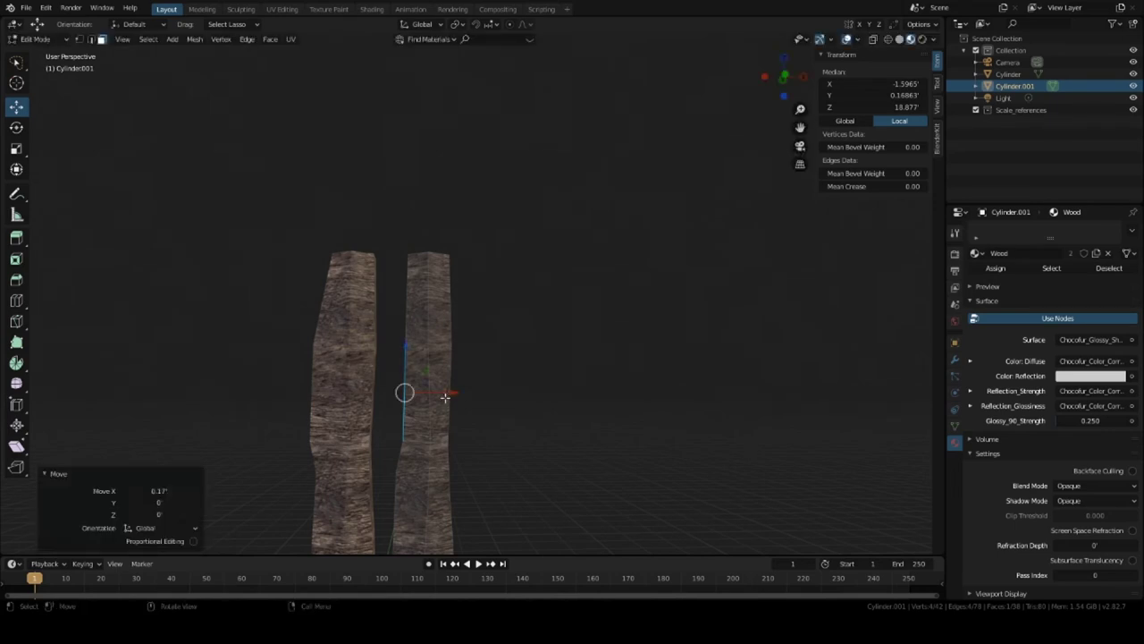
pyautogui.moveTo(428, 322); pyautogui.dragTo(429, 318, button='middle')
pyautogui.click(430, 317)
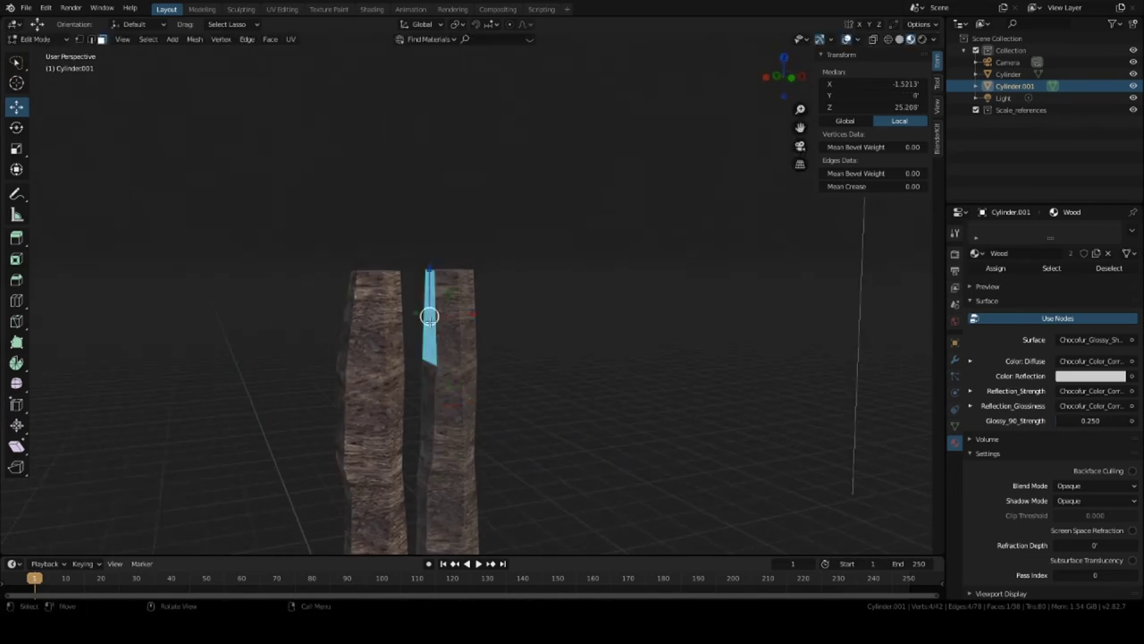
pyautogui.moveTo(430, 318); pyautogui.dragTo(464, 315)
pyautogui.moveTo(464, 316); pyautogui.dragTo(466, 377, button='middle')
pyautogui.click(434, 404)
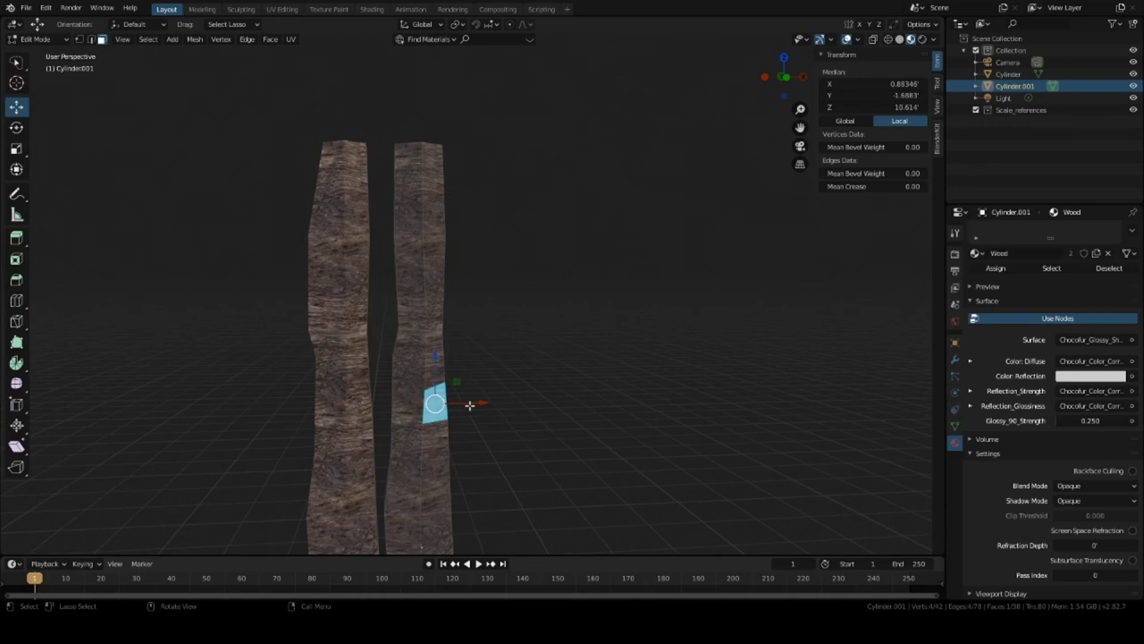
pyautogui.press('g')
pyautogui.press('x')
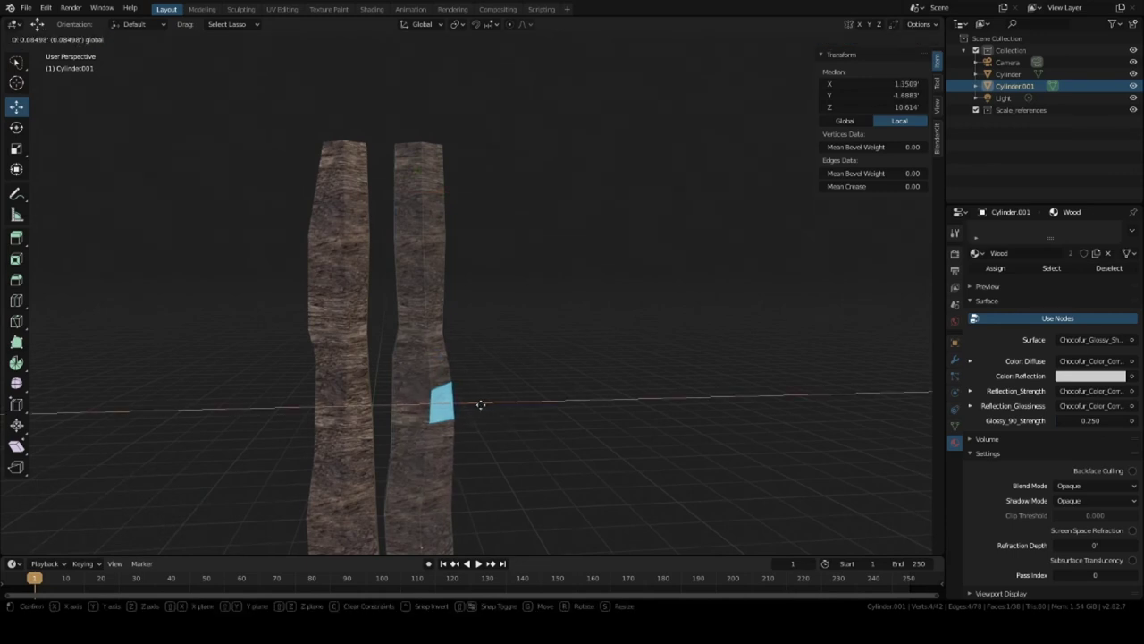
pyautogui.click(481, 405)
# Step: Nudge a base face along Y, tilt a mid-height face 6.37°, and return to Object Mode
pyautogui.moveTo(481, 405); pyautogui.dragTo(455, 344, button='middle')
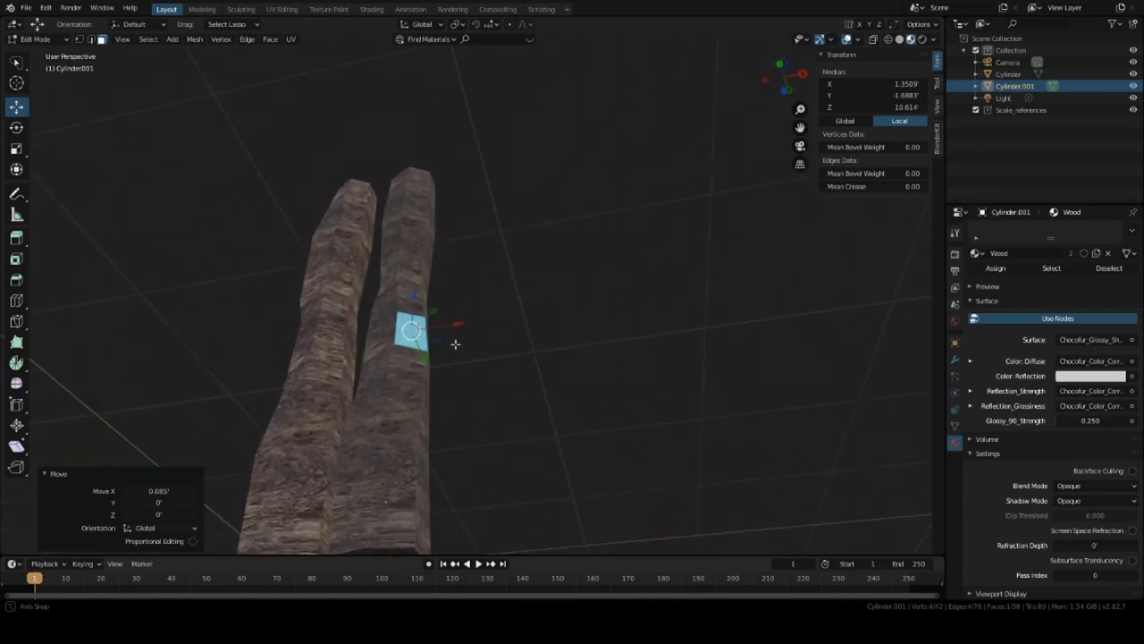
pyautogui.click(386, 482)
pyautogui.moveTo(386, 483); pyautogui.dragTo(322, 501, button='middle')
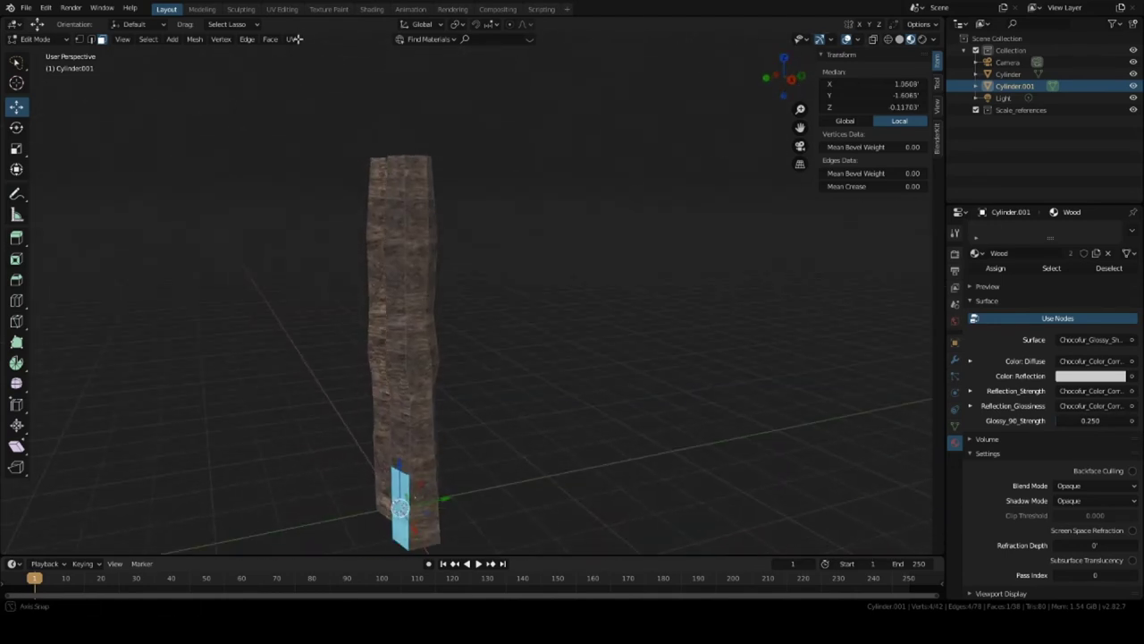
pyautogui.moveTo(439, 498); pyautogui.dragTo(464, 460)
pyautogui.moveTo(464, 460); pyautogui.dragTo(382, 299, button='middle')
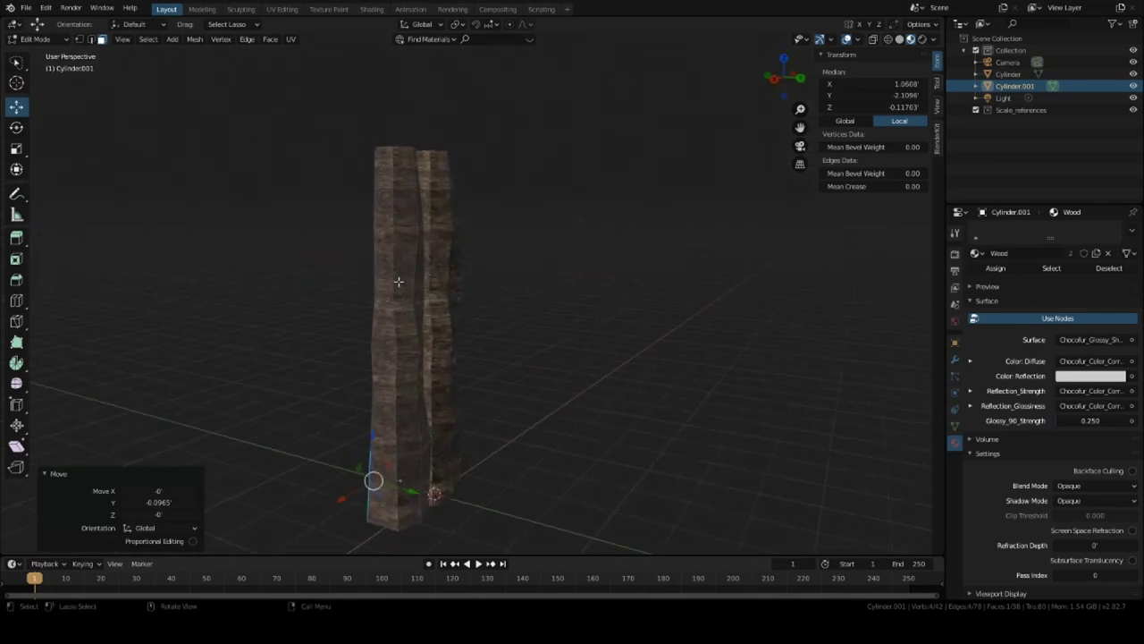
pyautogui.click(410, 325)
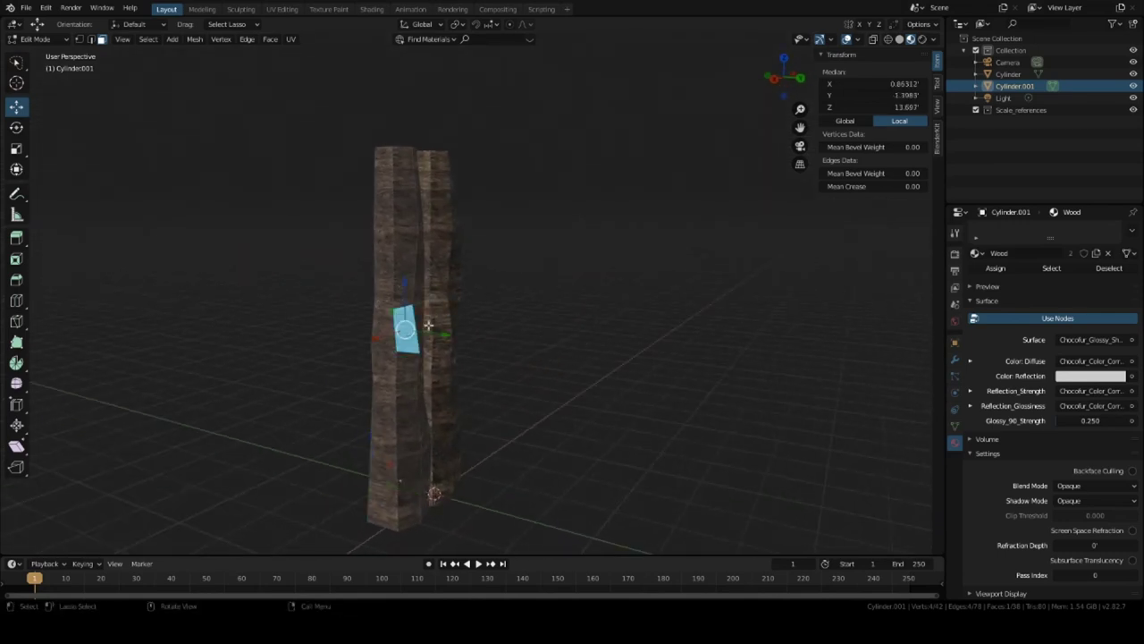
pyautogui.moveTo(429, 325); pyautogui.dragTo(522, 334, button='middle')
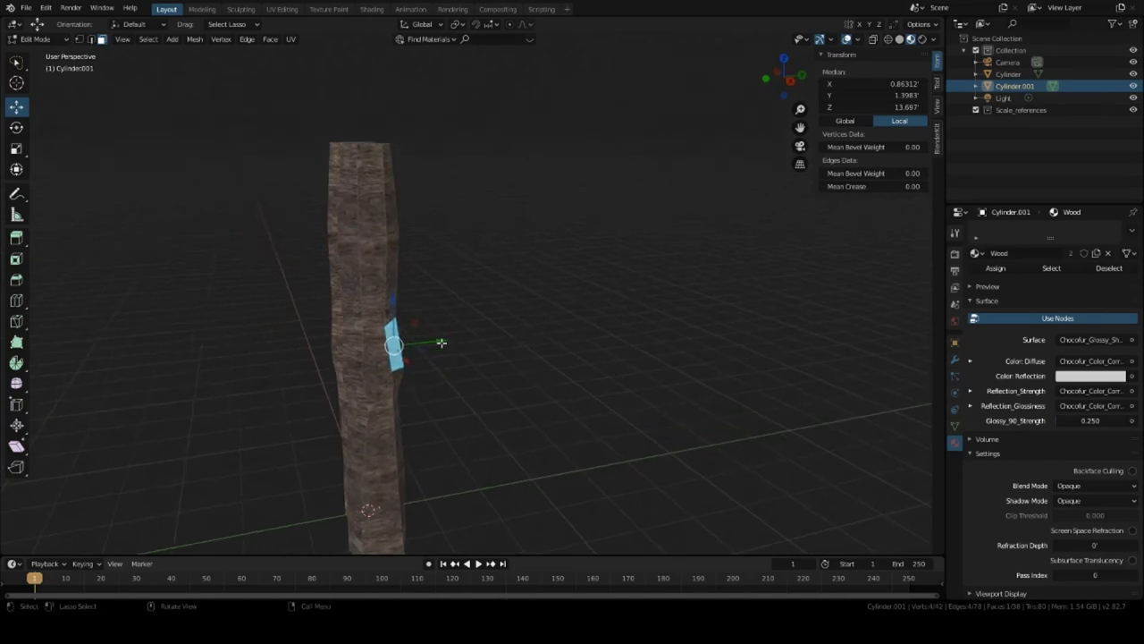
pyautogui.moveTo(441, 342); pyautogui.dragTo(447, 355)
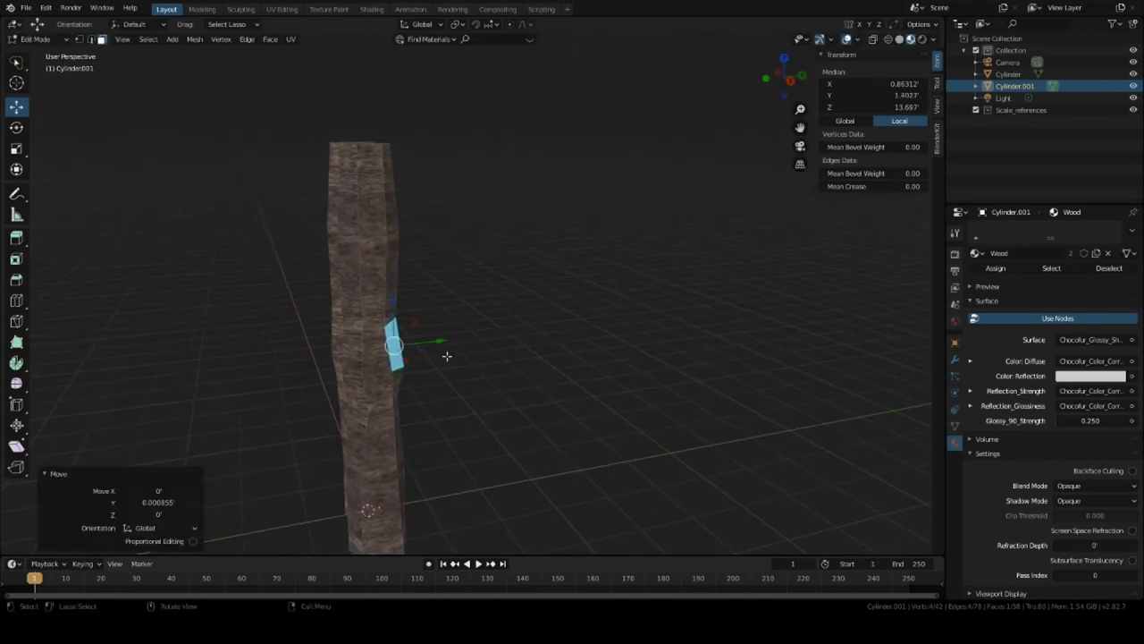
pyautogui.press('r')
pyautogui.click(450, 345)
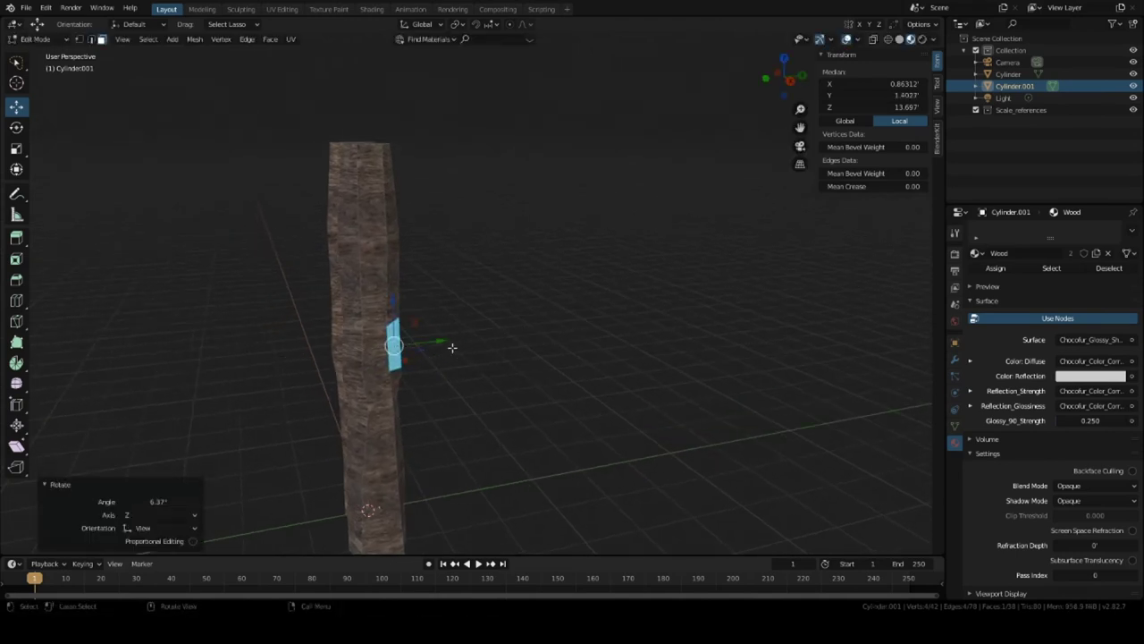
pyautogui.moveTo(450, 346); pyautogui.dragTo(571, 325, button='middle')
pyautogui.scroll(-3, 523, 336)
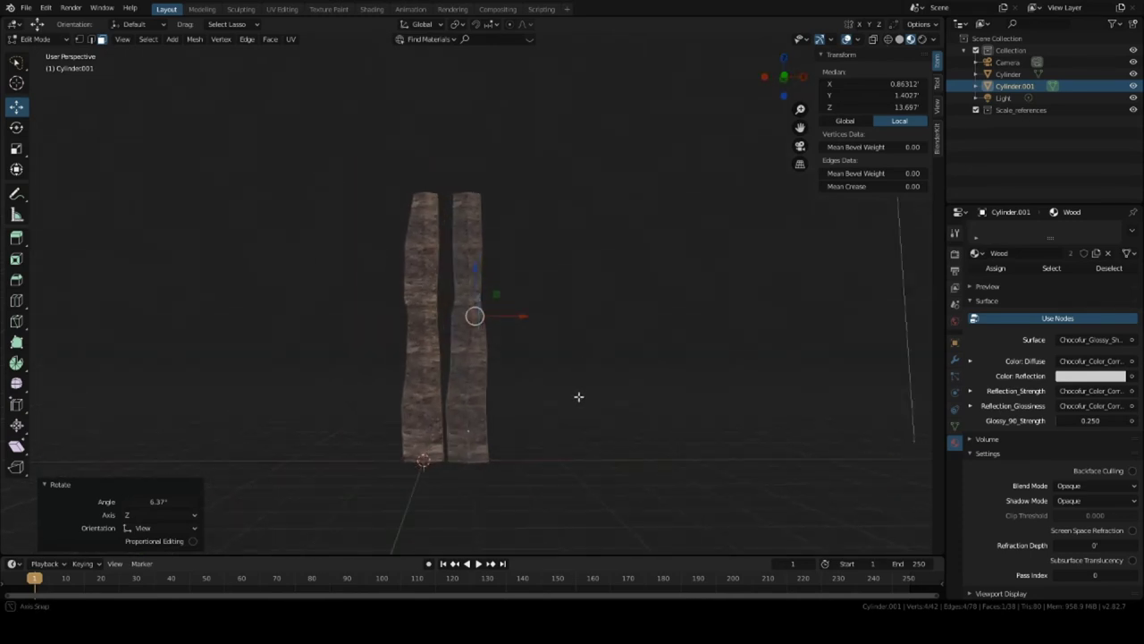
pyautogui.press('Tab')
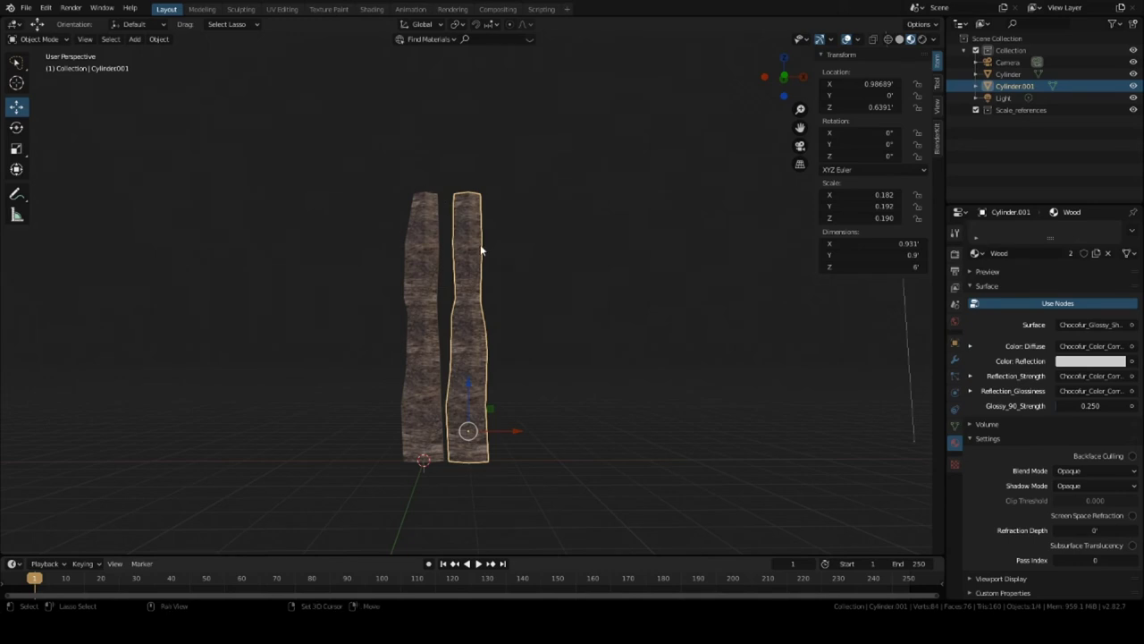
# Step: Duplicate the second trunk and place the copy to its right along X, at X 1.972
pyautogui.hotkey('shift', 'd')
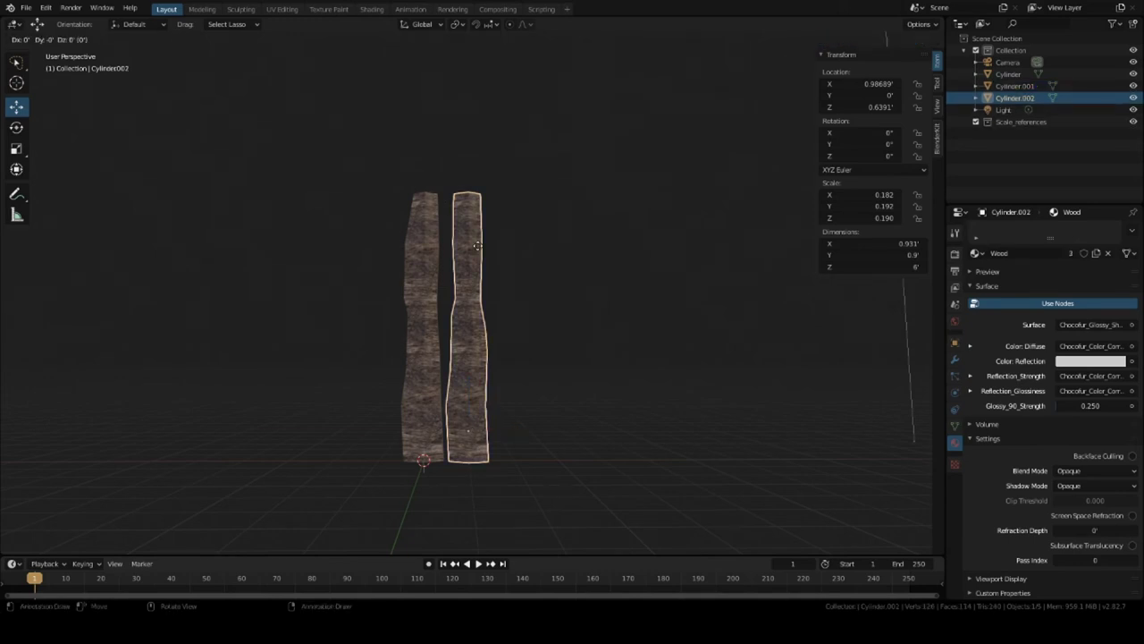
pyautogui.press('x')
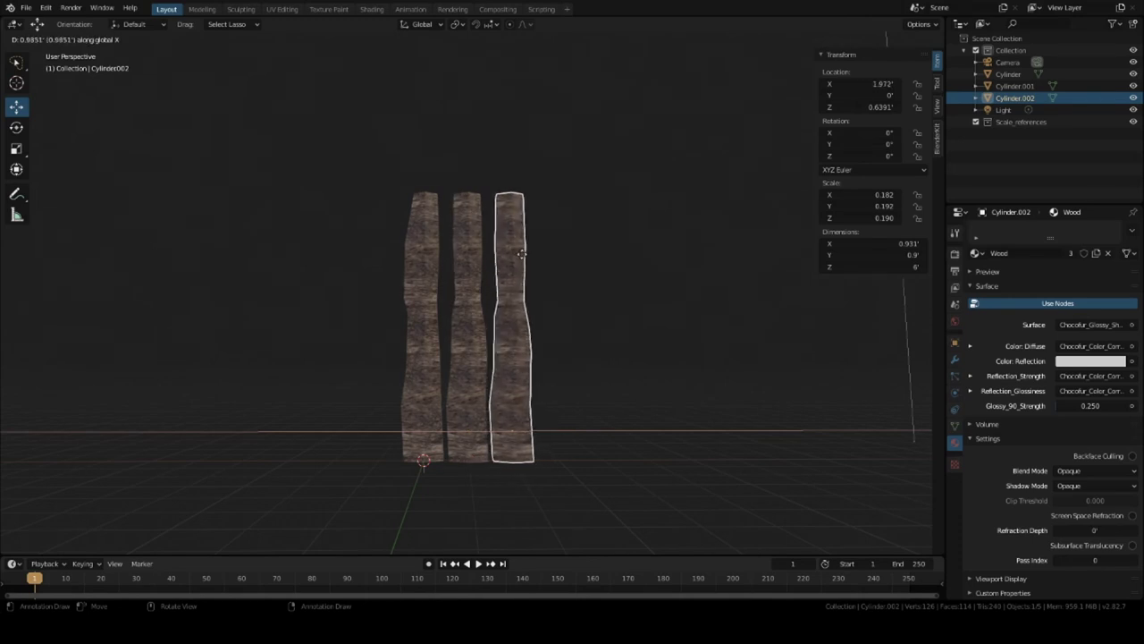
pyautogui.click(521, 254)
pyautogui.scroll(8, 537, 451)
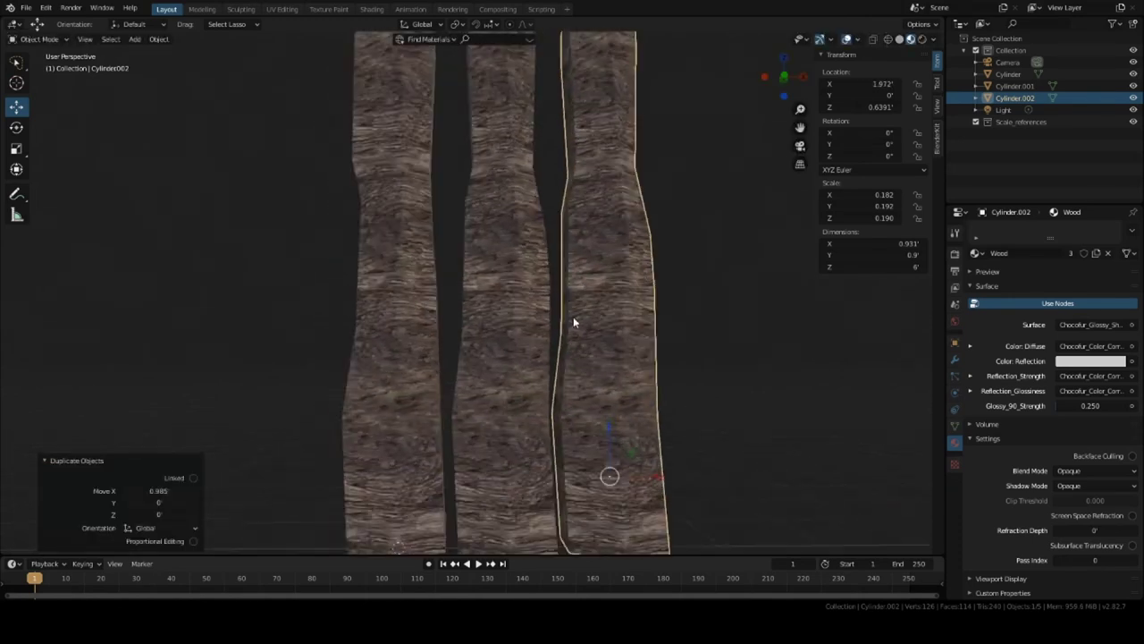
pyautogui.click(611, 399)
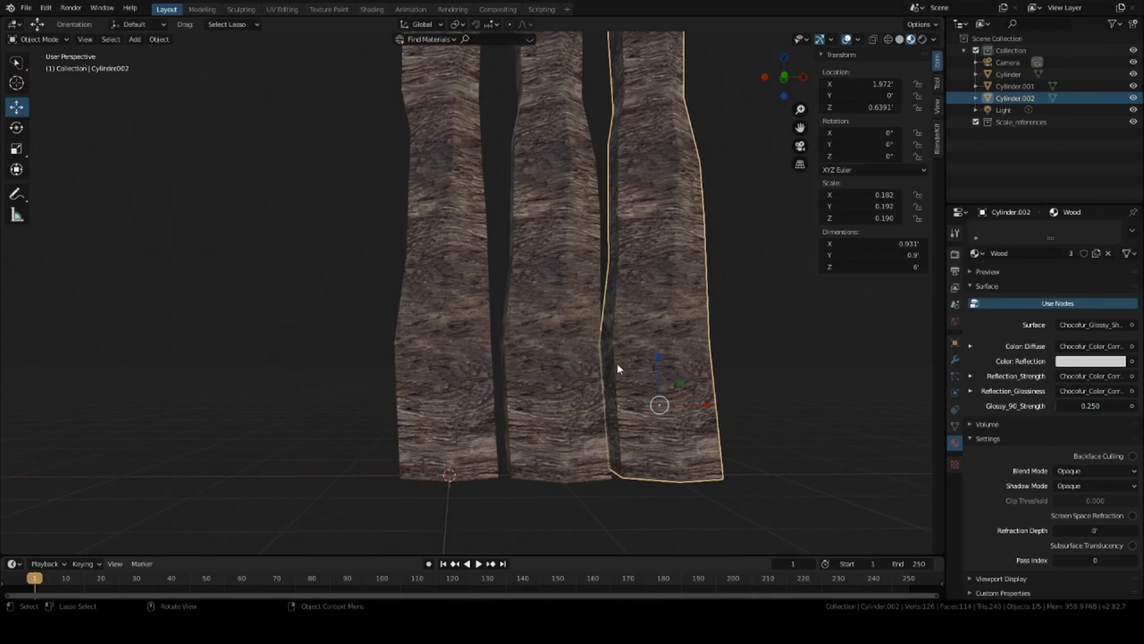
# Step: In Edit Mode, slide the third trunk's left face strip along X and tilt it 2.29°
pyautogui.press('Tab')
pyautogui.click(611, 377)
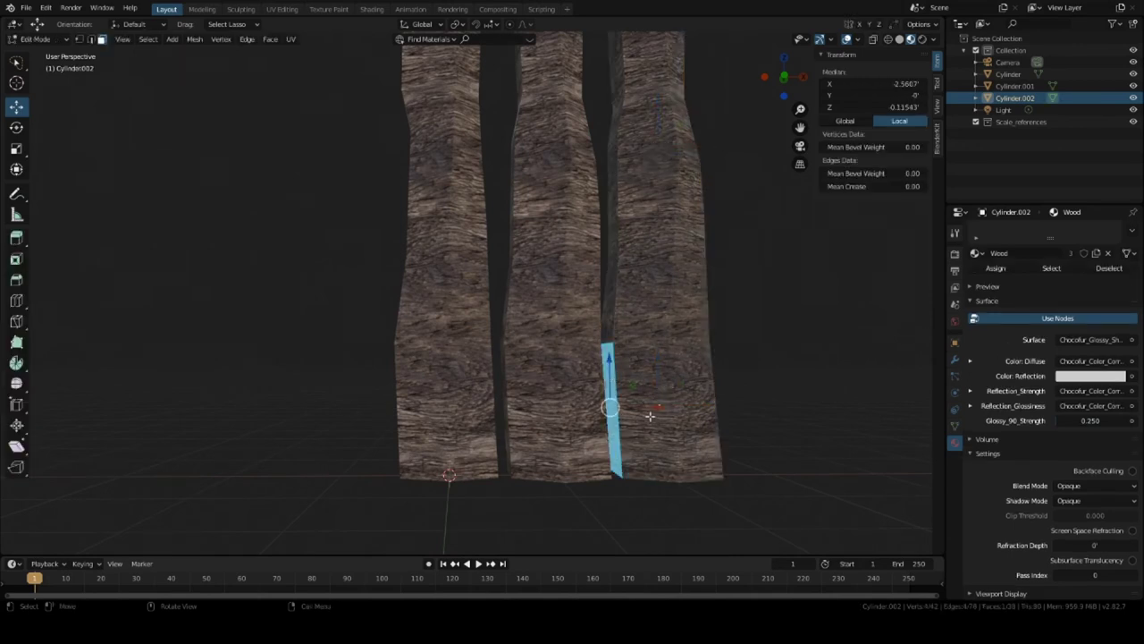
pyautogui.moveTo(657, 409); pyautogui.dragTo(663, 415)
pyautogui.moveTo(662, 413); pyautogui.dragTo(627, 409, button='middle')
pyautogui.press('r')
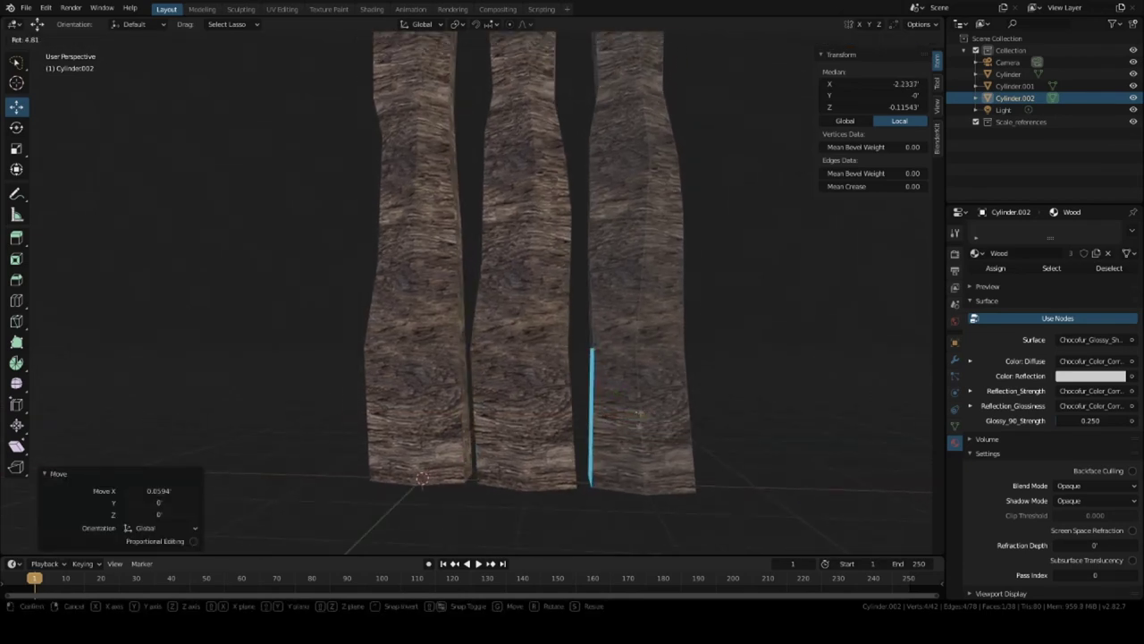
pyautogui.click(638, 415)
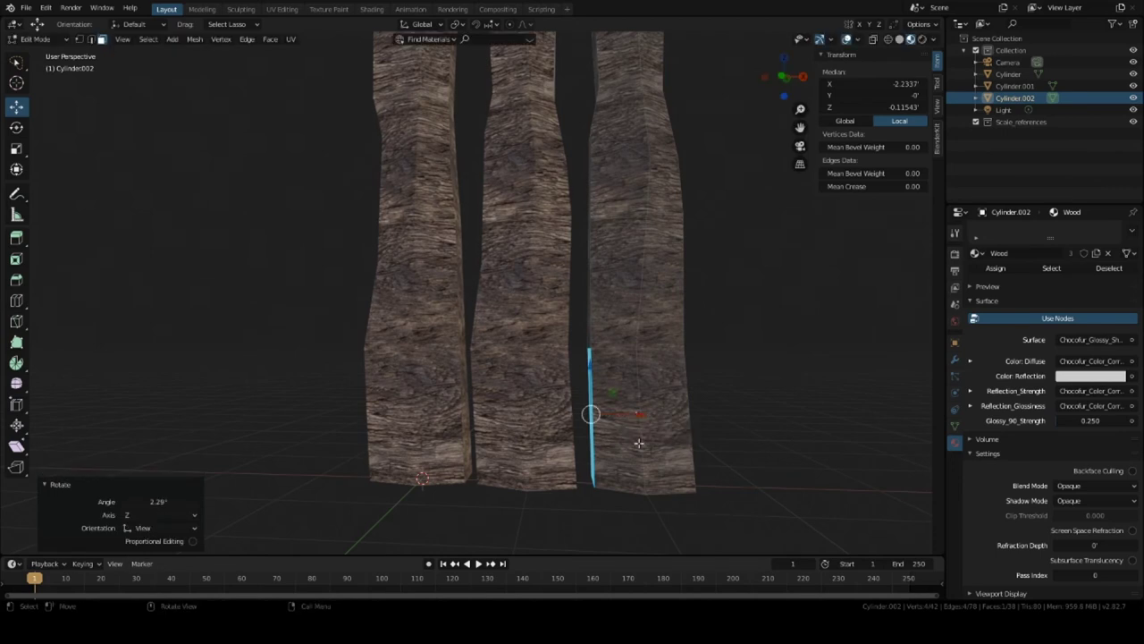
pyautogui.press('s')
pyautogui.press('Escape')
# Step: Nudge a few trunk faces slightly along Y and X to roughen the outline
pyautogui.moveTo(626, 436); pyautogui.dragTo(492, 407, button='middle')
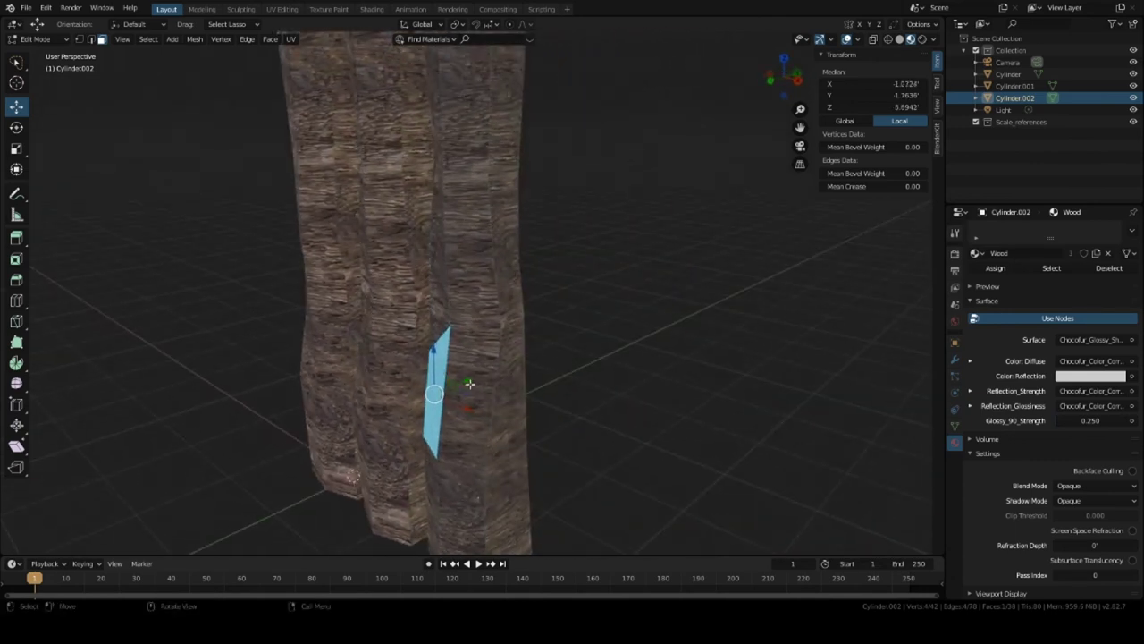
pyautogui.moveTo(470, 381); pyautogui.dragTo(484, 384)
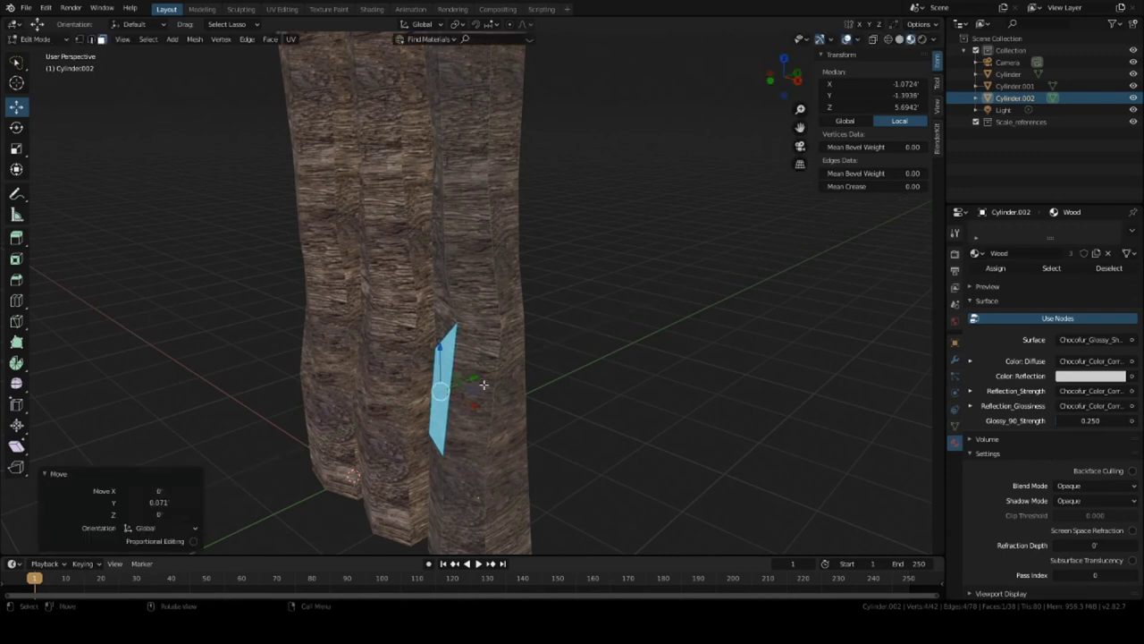
pyautogui.press('g')
pyautogui.press('x')
pyautogui.click(533, 410)
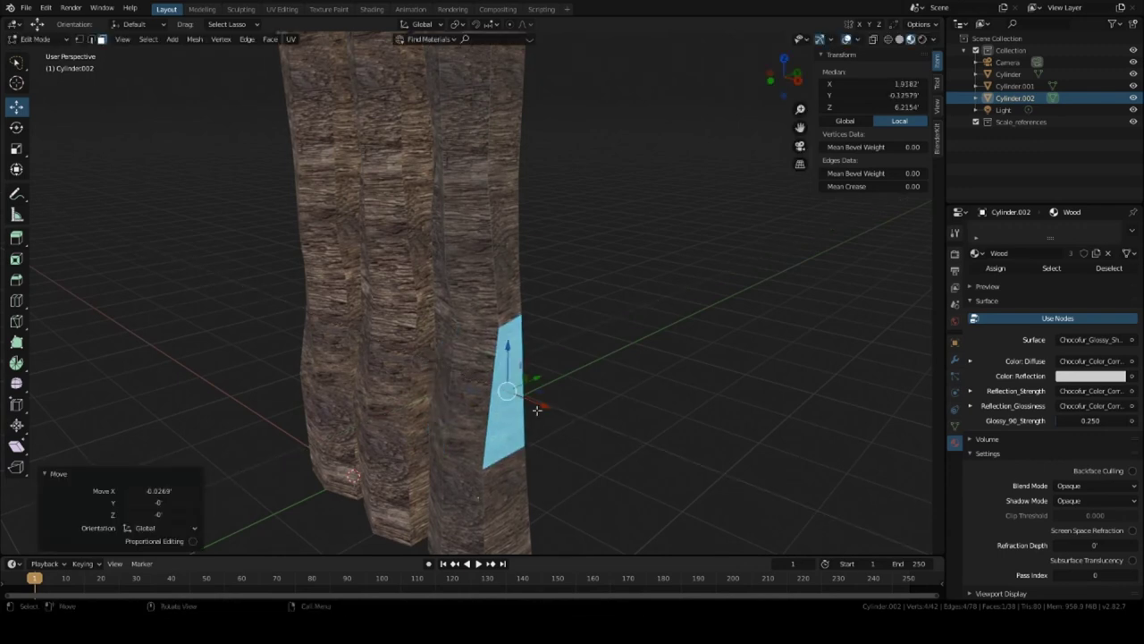
pyautogui.moveTo(528, 417); pyautogui.dragTo(574, 414, button='middle')
pyautogui.moveTo(612, 321); pyautogui.dragTo(580, 330, button='middle')
pyautogui.click(528, 239)
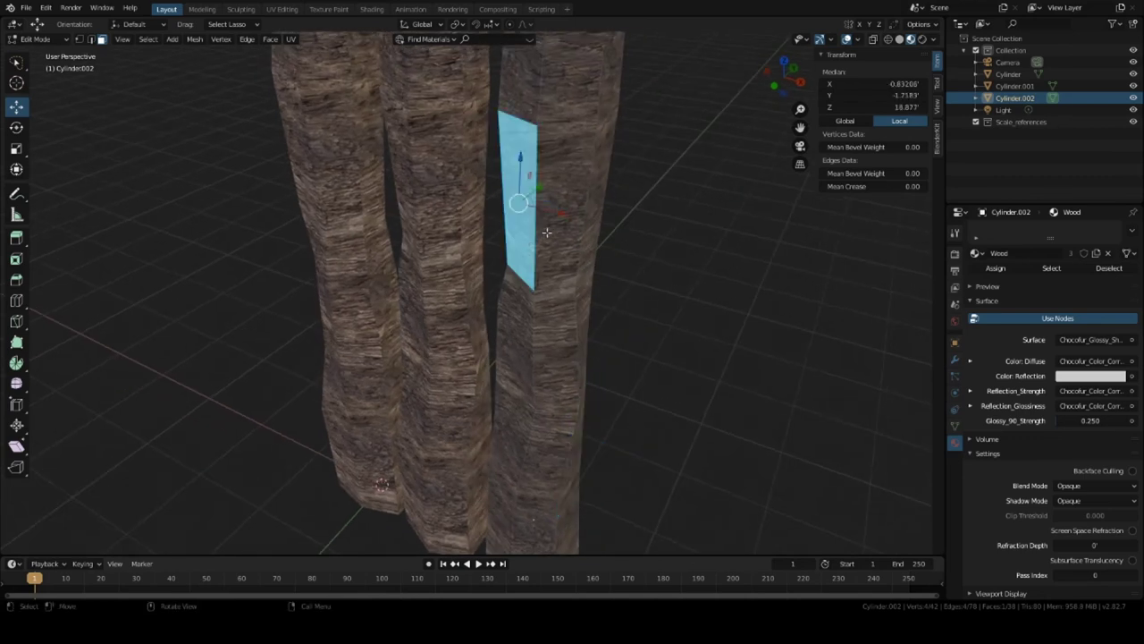
pyautogui.moveTo(546, 190); pyautogui.dragTo(513, 194, button='middle')
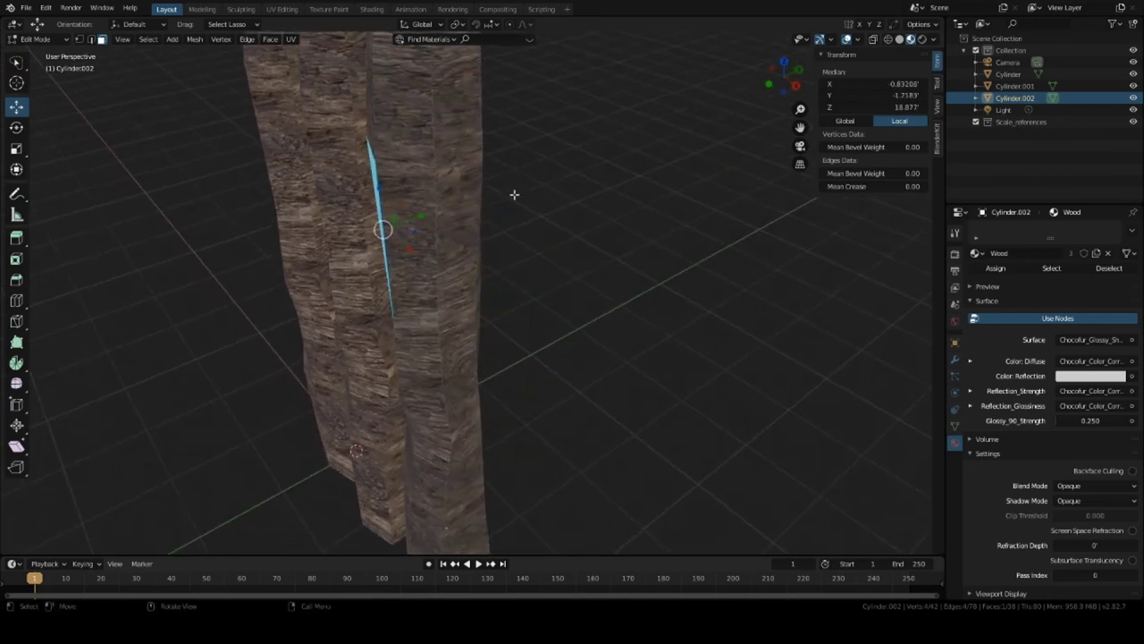
pyautogui.moveTo(424, 216); pyautogui.dragTo(419, 216)
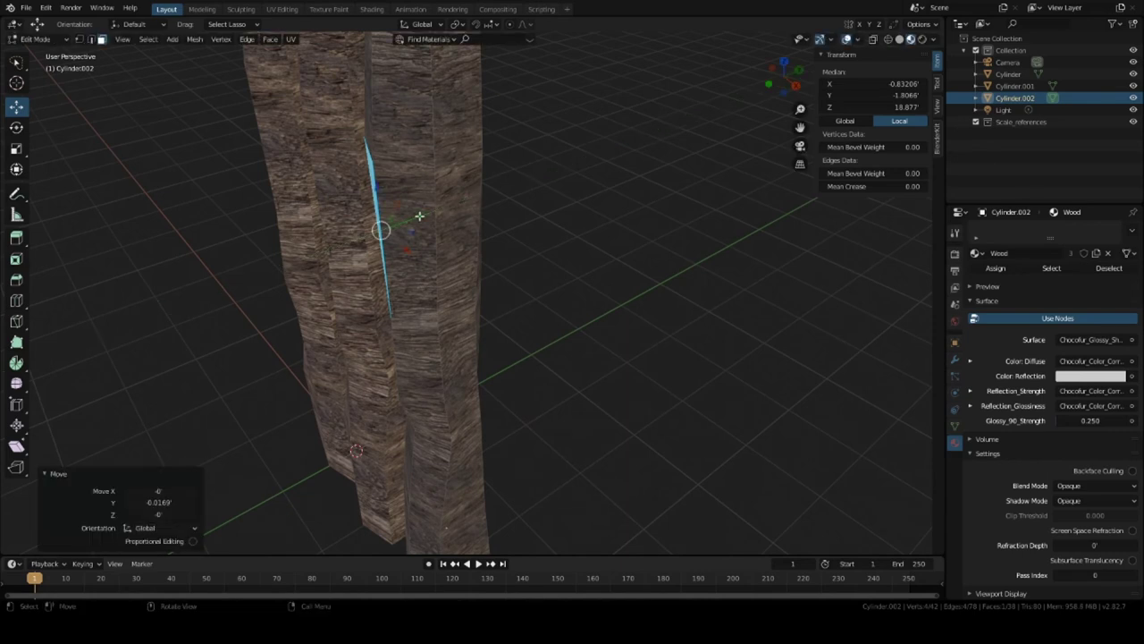
# Step: Shift two more faces of the third trunk slightly along X, then return to Object Mode
pyautogui.click(464, 364)
pyautogui.moveTo(464, 363); pyautogui.dragTo(565, 349, button='middle')
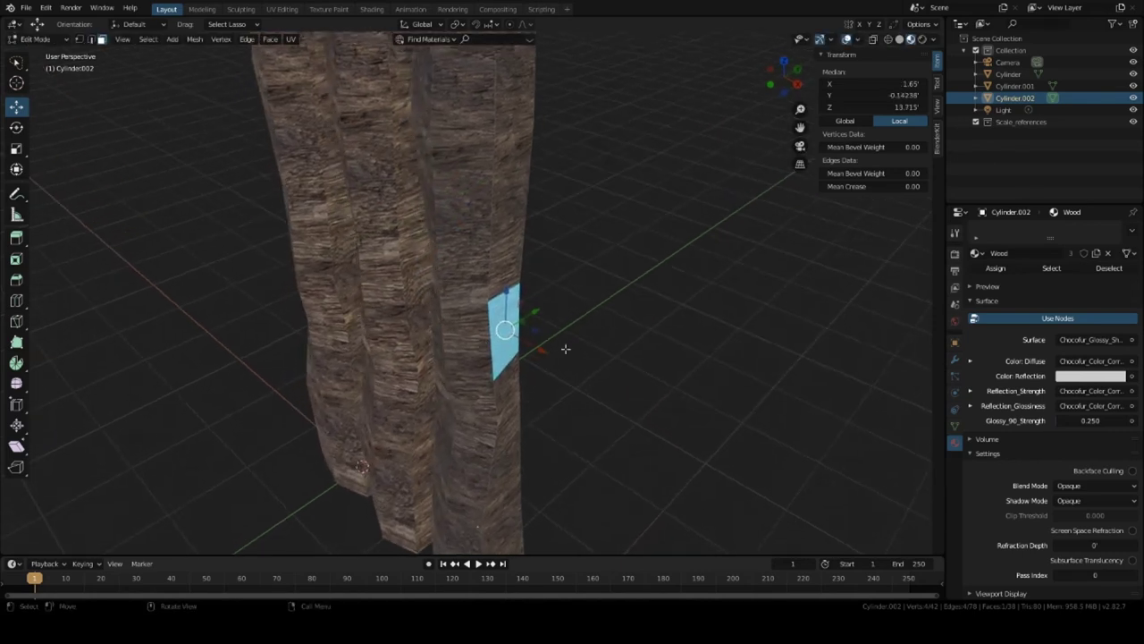
pyautogui.moveTo(544, 349); pyautogui.dragTo(548, 349)
pyautogui.moveTo(548, 350); pyautogui.dragTo(634, 285, button='middle')
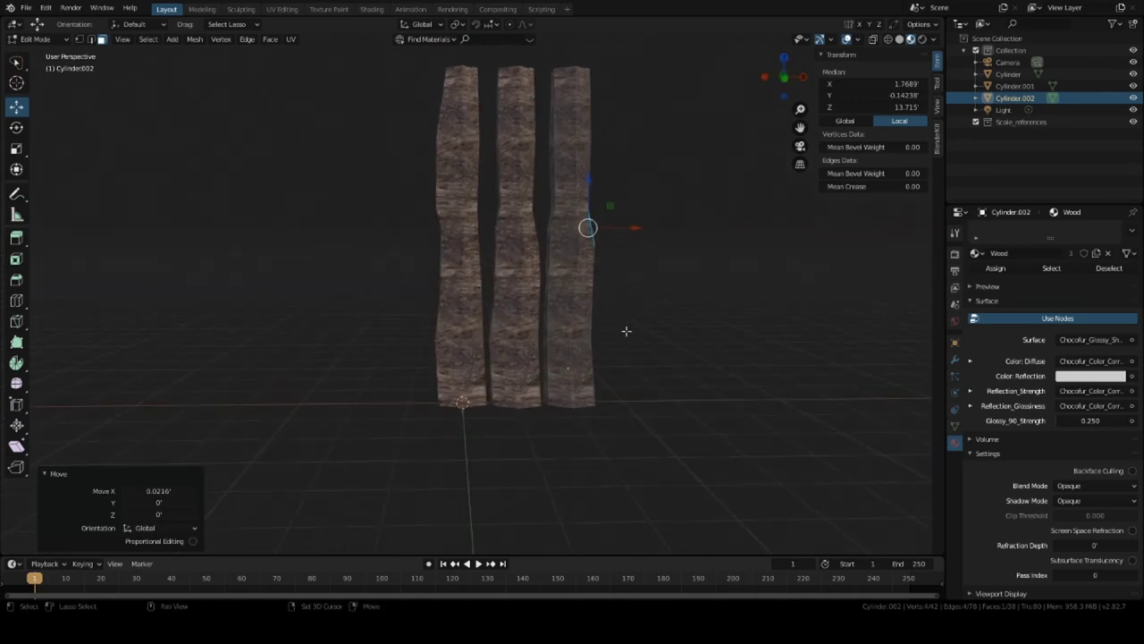
pyautogui.keyDown('shift'); pyautogui.moveTo(626, 331); pyautogui.dragTo(599, 367, button='middle'); pyautogui.keyUp('shift')
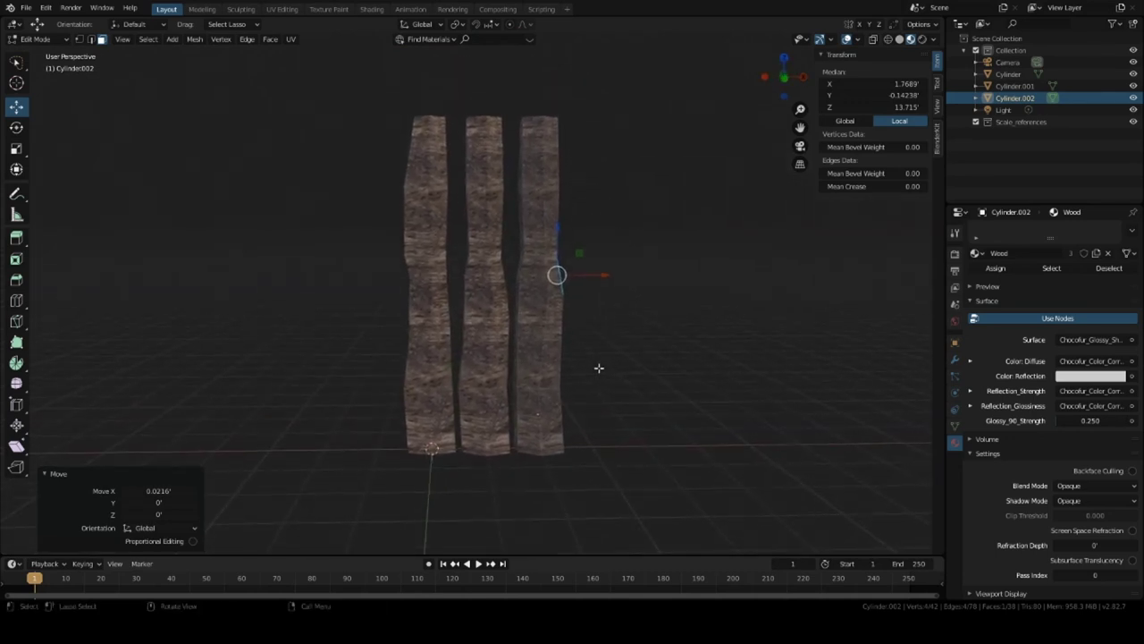
pyautogui.click(516, 290)
pyautogui.moveTo(539, 298); pyautogui.dragTo(573, 298, button='middle')
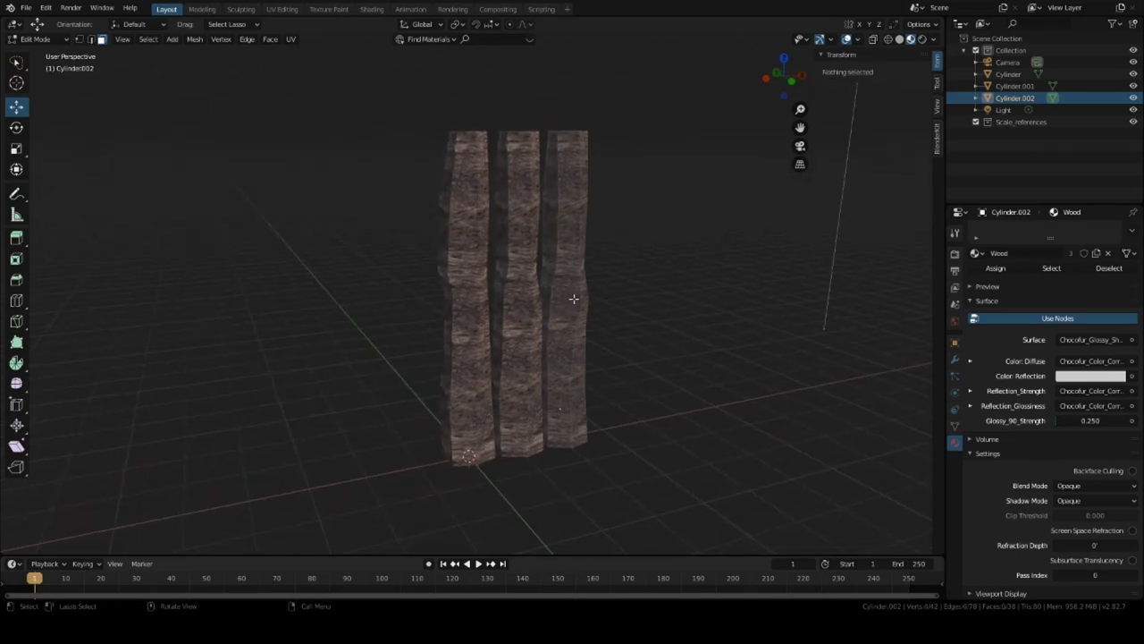
pyautogui.click(546, 301)
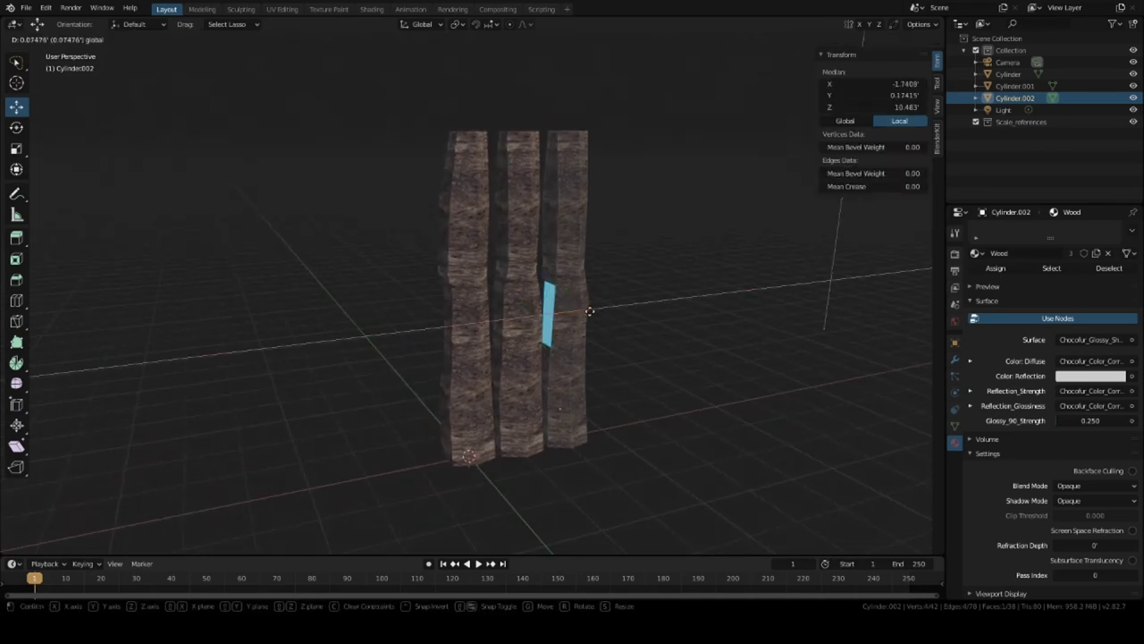
pyautogui.moveTo(587, 312); pyautogui.dragTo(583, 313)
pyautogui.moveTo(583, 313); pyautogui.dragTo(448, 358, button='middle')
pyautogui.scroll(3, 553, 283)
pyautogui.scroll(-2, 532, 314)
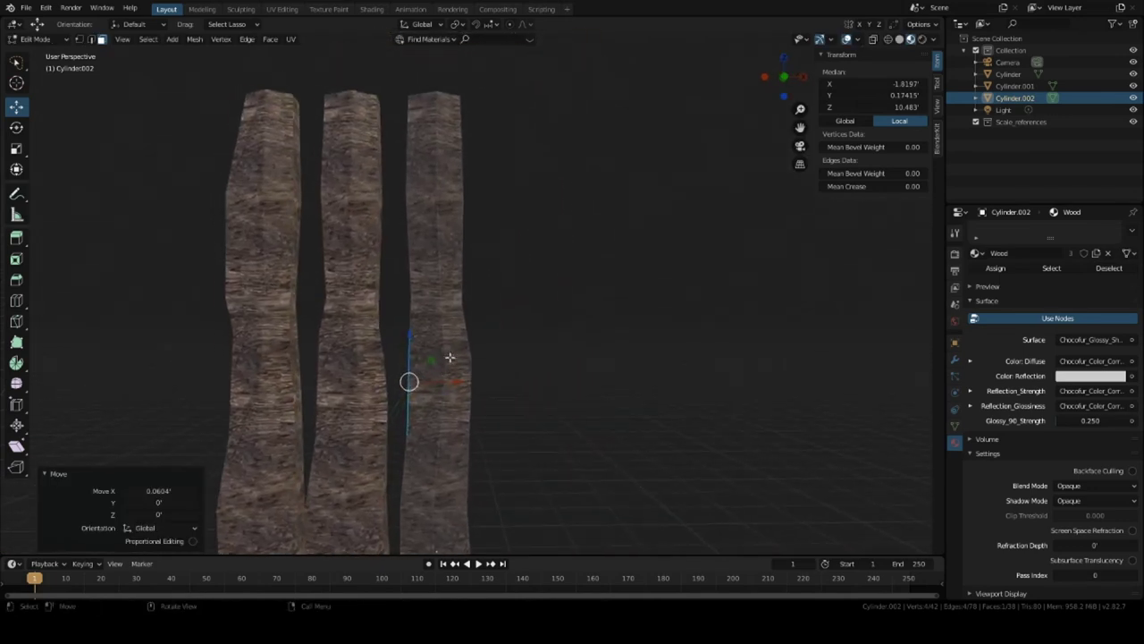
pyautogui.press('Tab')
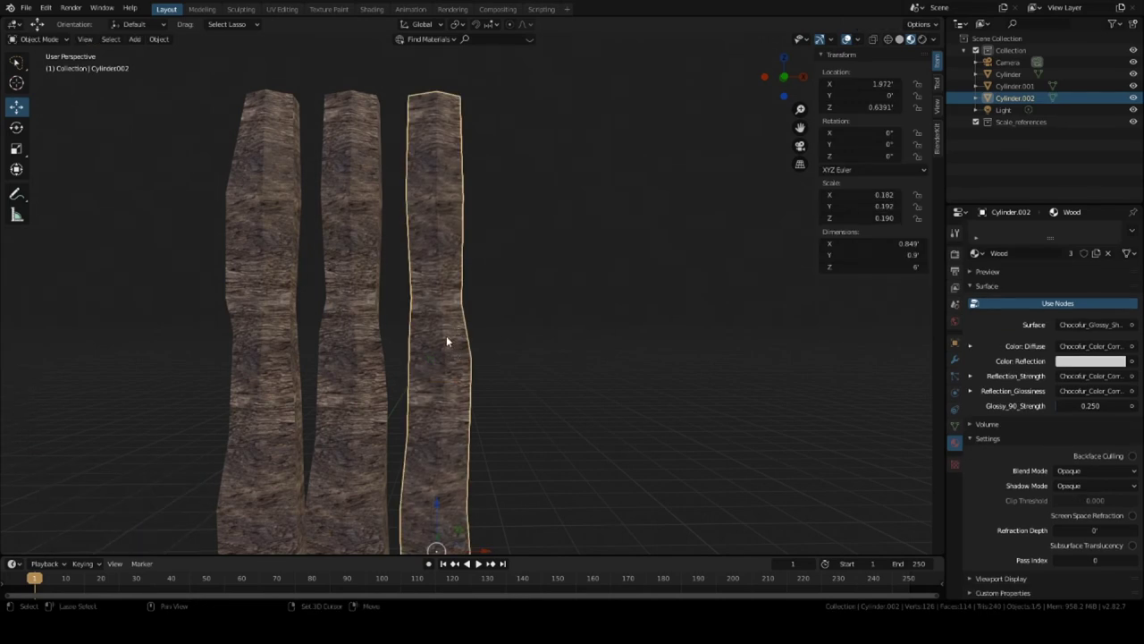
pyautogui.scroll(-3, 446, 334)
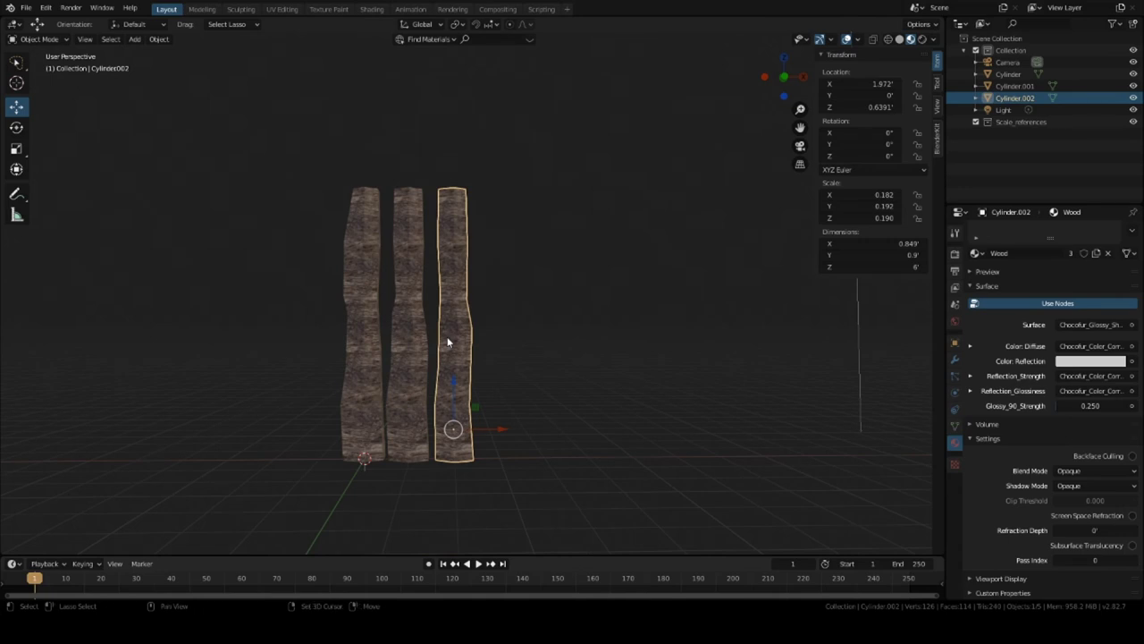
# Step: Duplicate the third trunk and place the copy to its right along X, at X 2.8893
pyautogui.hotkey('shift', 'd')
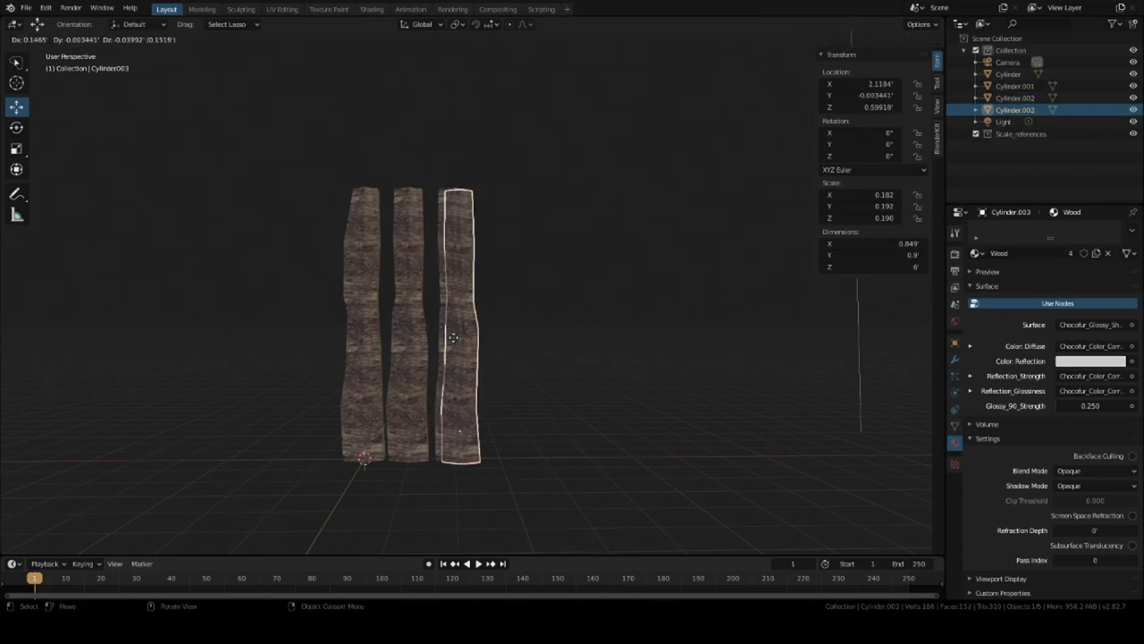
pyautogui.press('x')
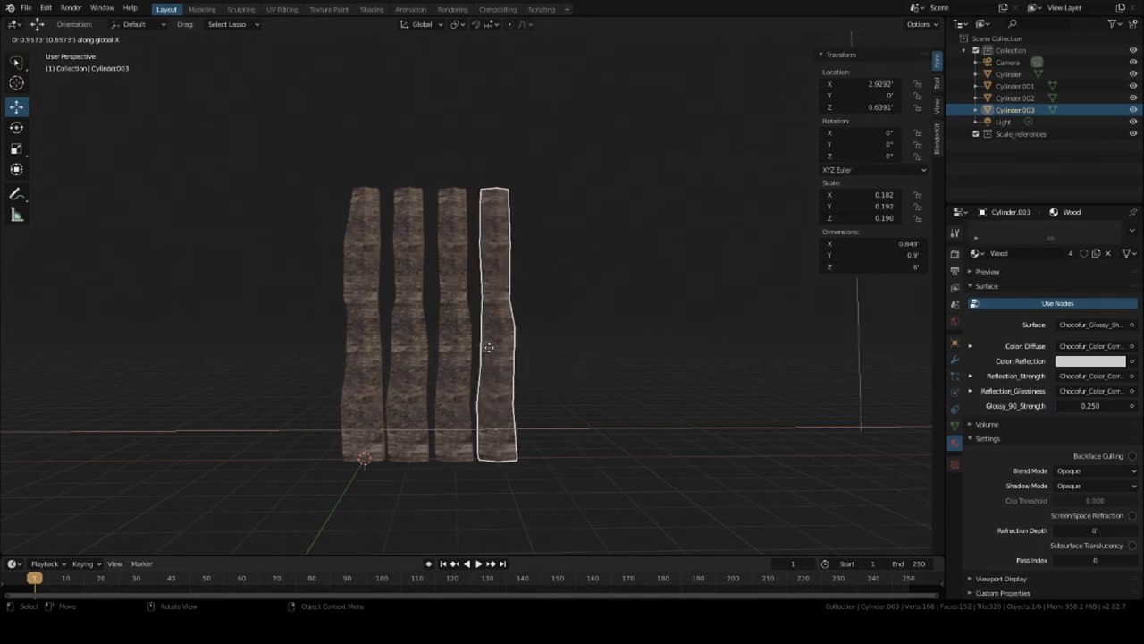
pyautogui.click(487, 347)
pyautogui.scroll(5, 487, 360)
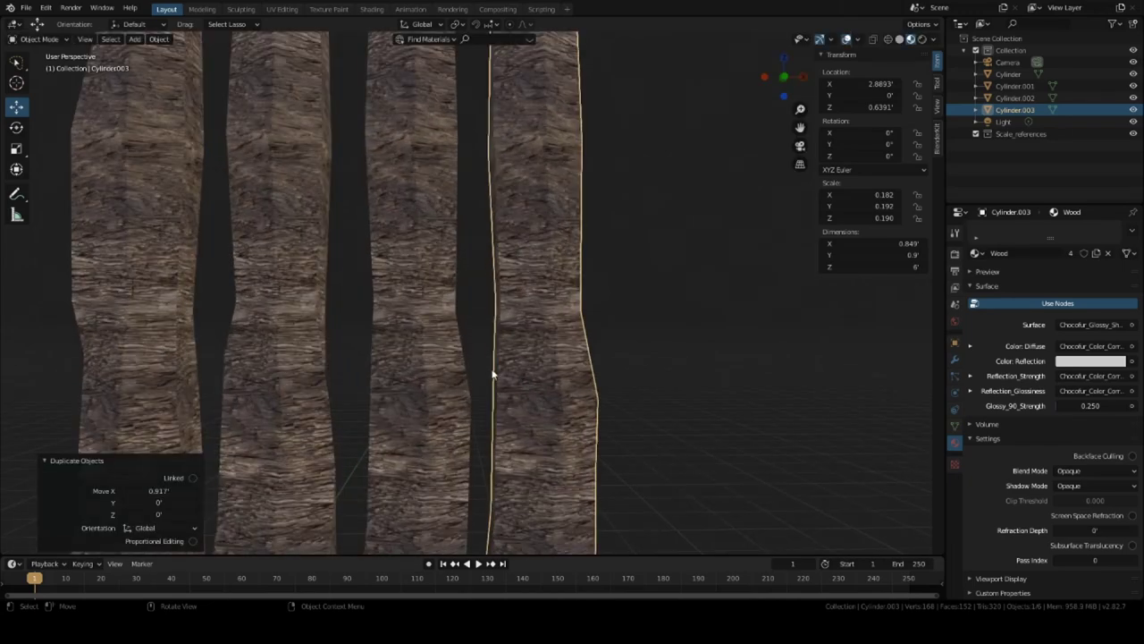
# Step: Enter Edit Mode on the fourth trunk in edge select mode and trial-select its edges
pyautogui.press('Tab')
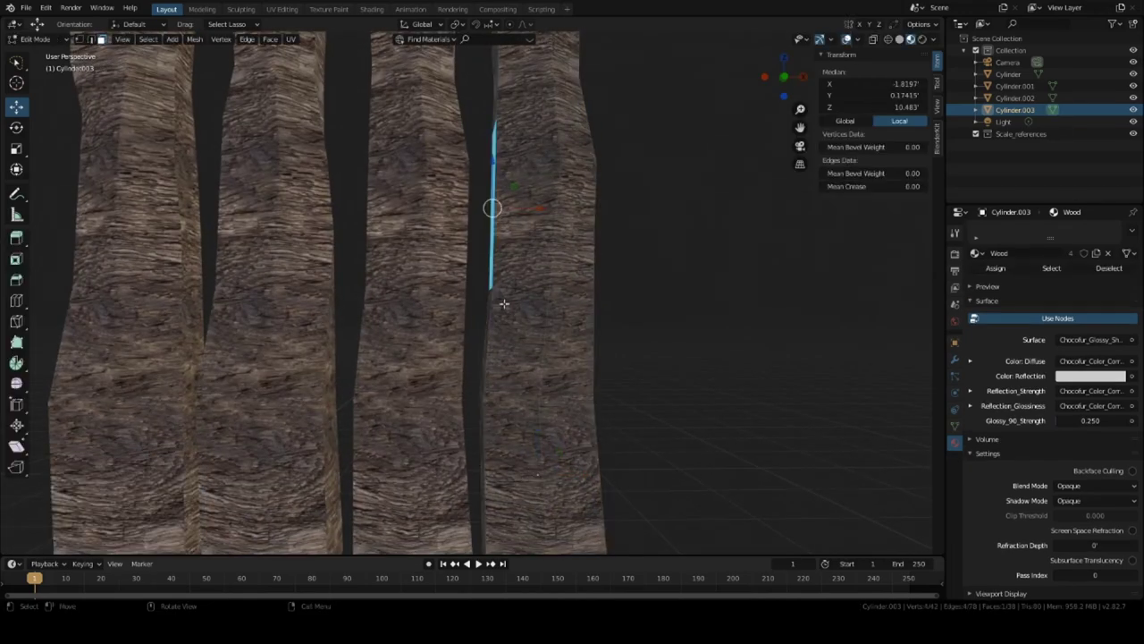
pyautogui.press('Tab')
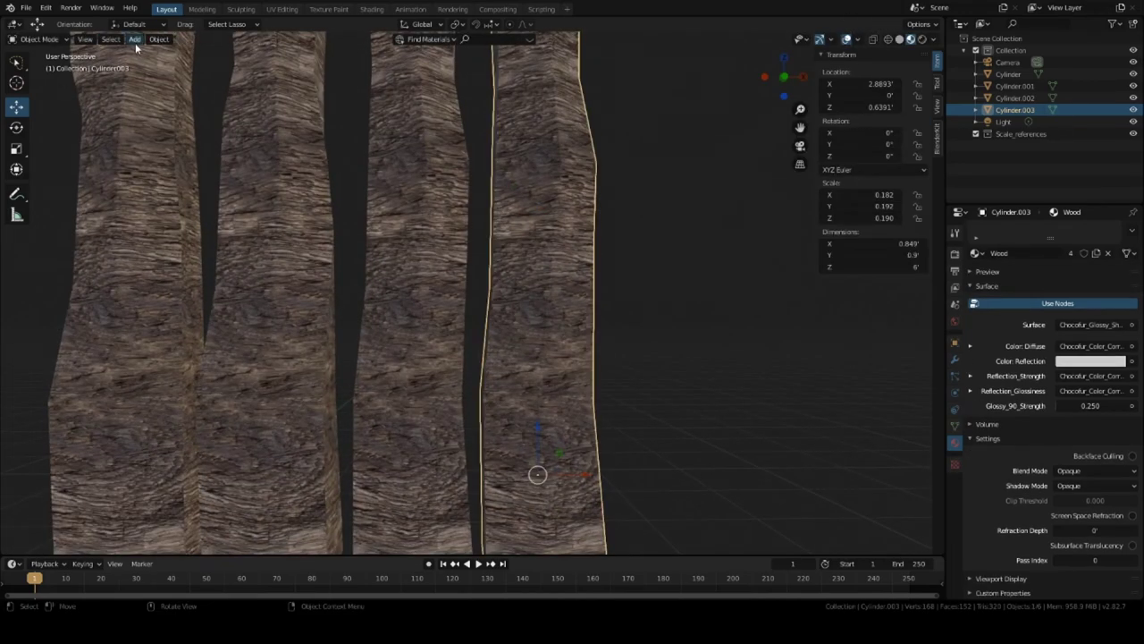
pyautogui.press('Tab')
pyautogui.click(91, 39)
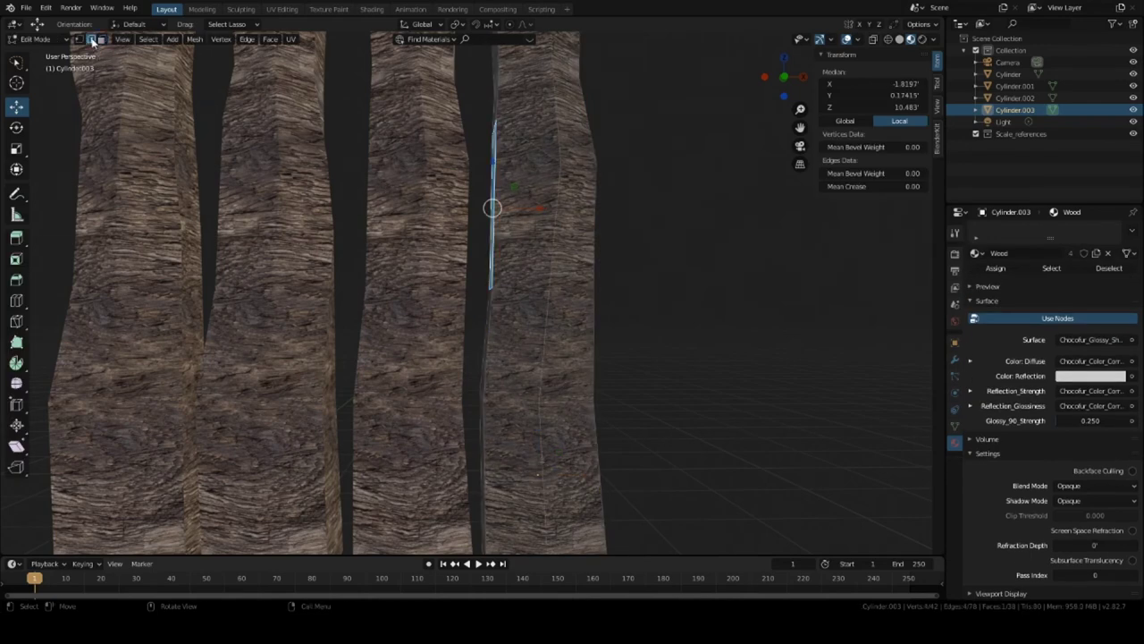
pyautogui.scroll(-3, 501, 395)
pyautogui.scroll(2, 500, 391)
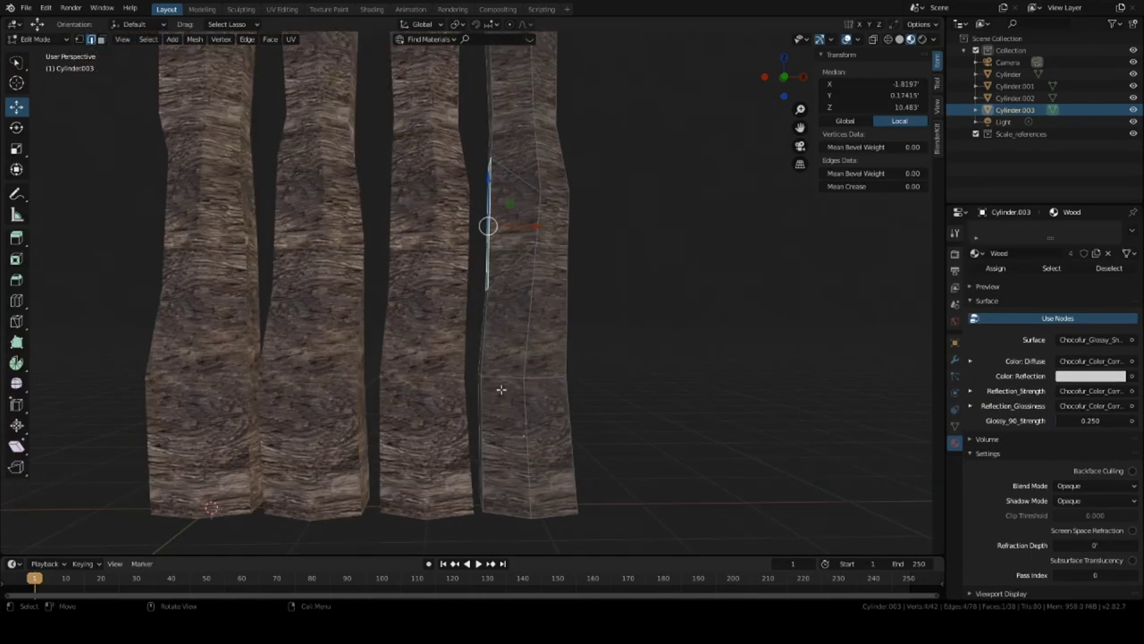
pyautogui.moveTo(476, 366)
pyautogui.mouseDown()
pyautogui.moveTo(512, 381)
pyautogui.moveTo(574, 374)
pyautogui.mouseUp()
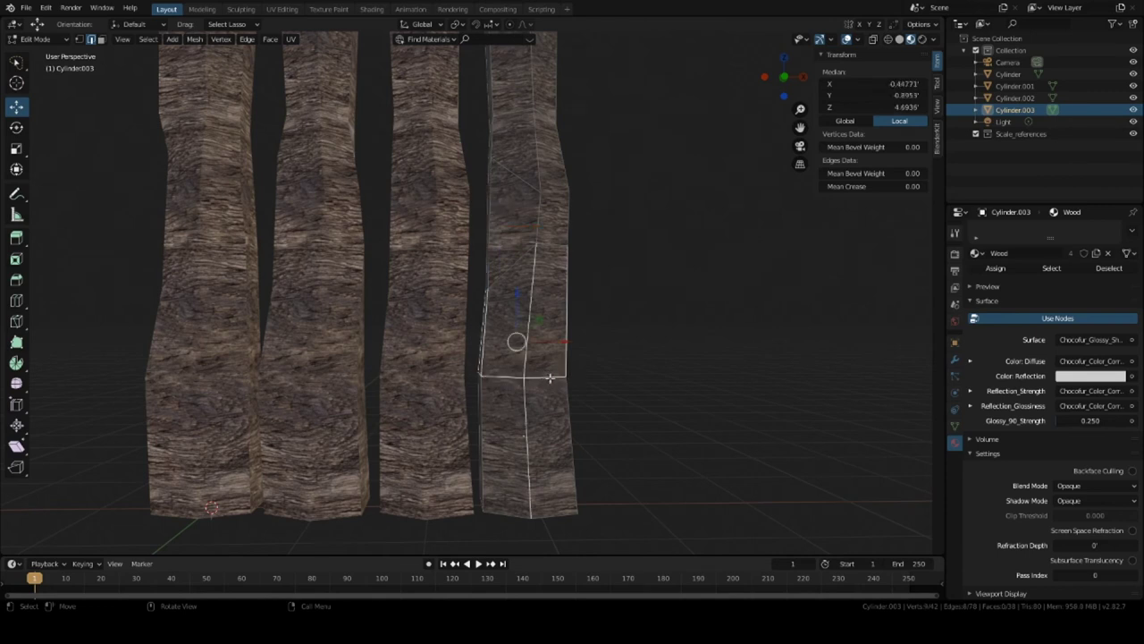
pyautogui.click(651, 385)
# Step: In wireframe view, scale the fourth trunk's middle ring down to 0.763
pyautogui.click(874, 39)
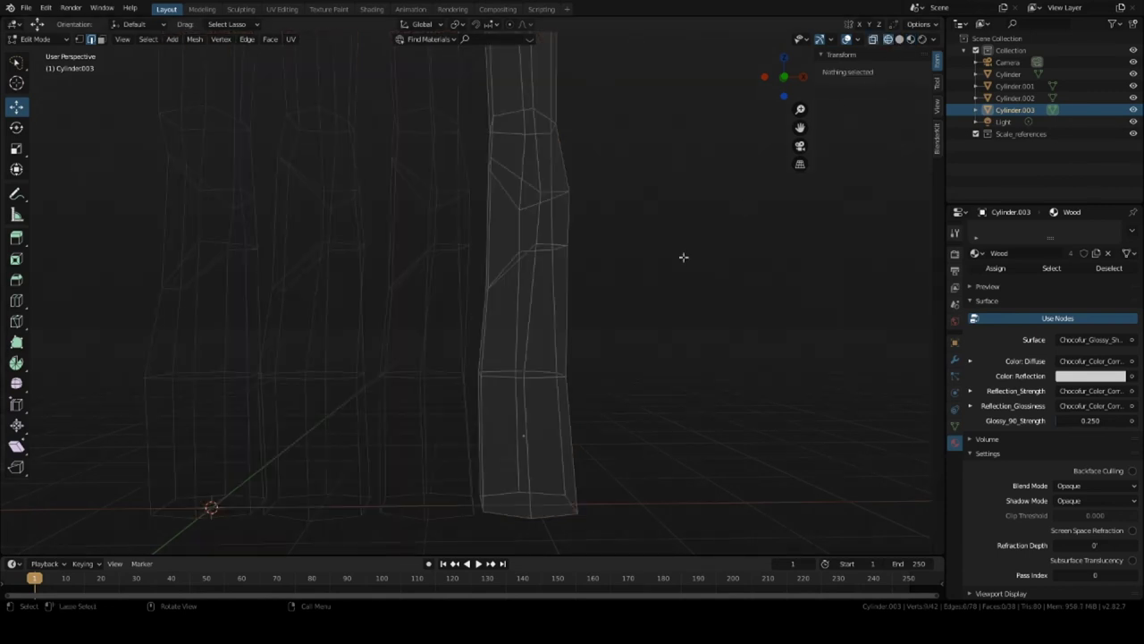
pyautogui.moveTo(474, 365)
pyautogui.mouseDown()
pyautogui.moveTo(552, 388)
pyautogui.moveTo(572, 366)
pyautogui.mouseUp()
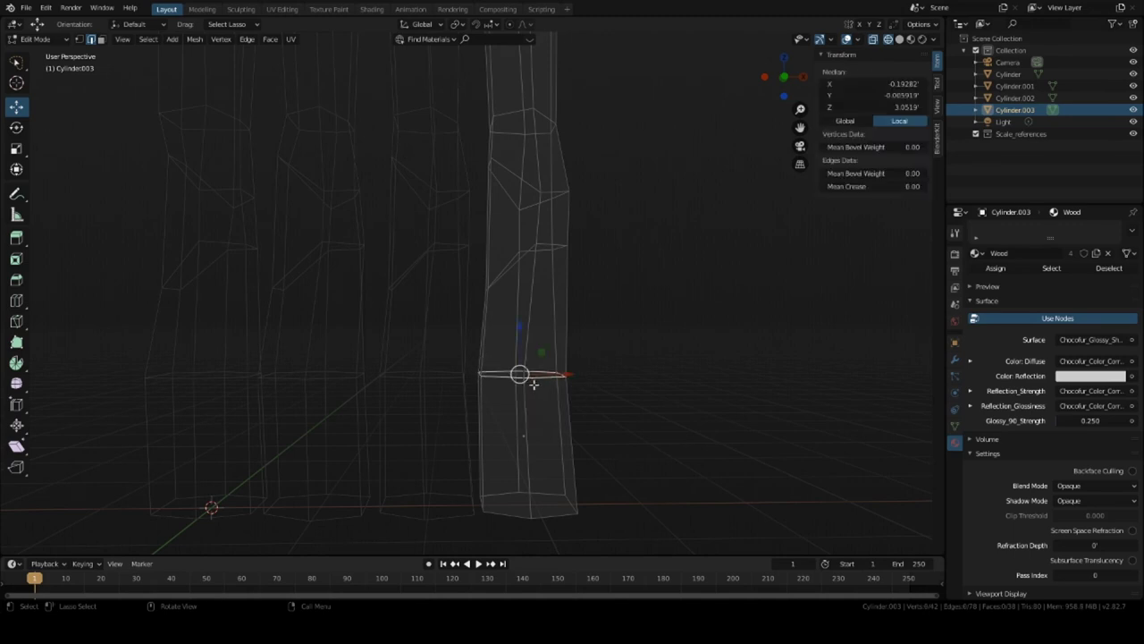
pyautogui.press('s')
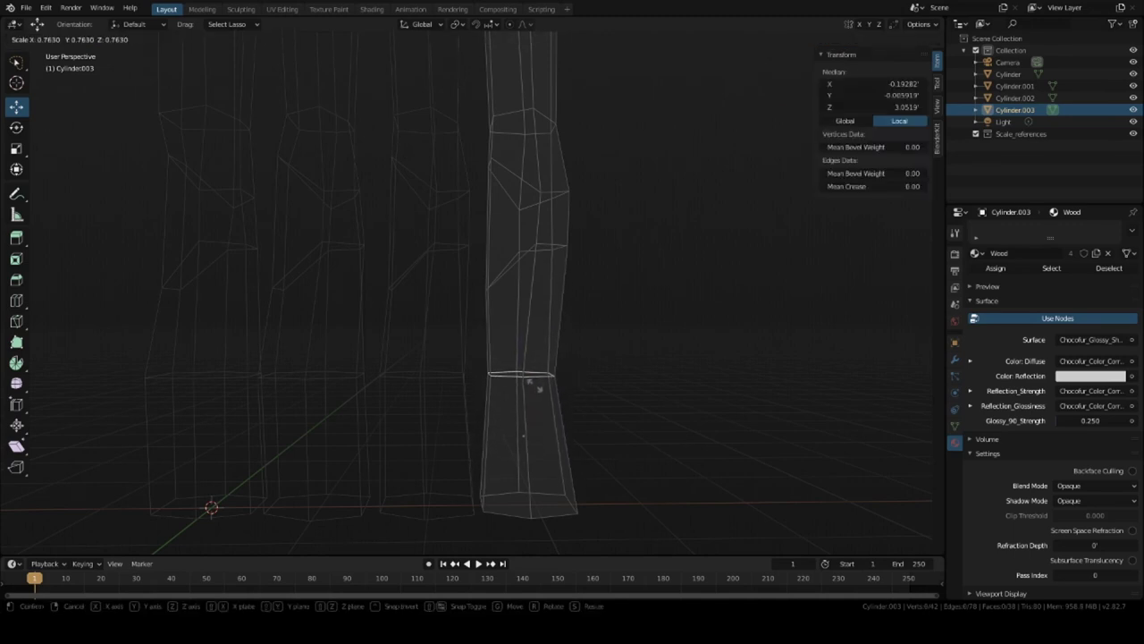
pyautogui.click(534, 385)
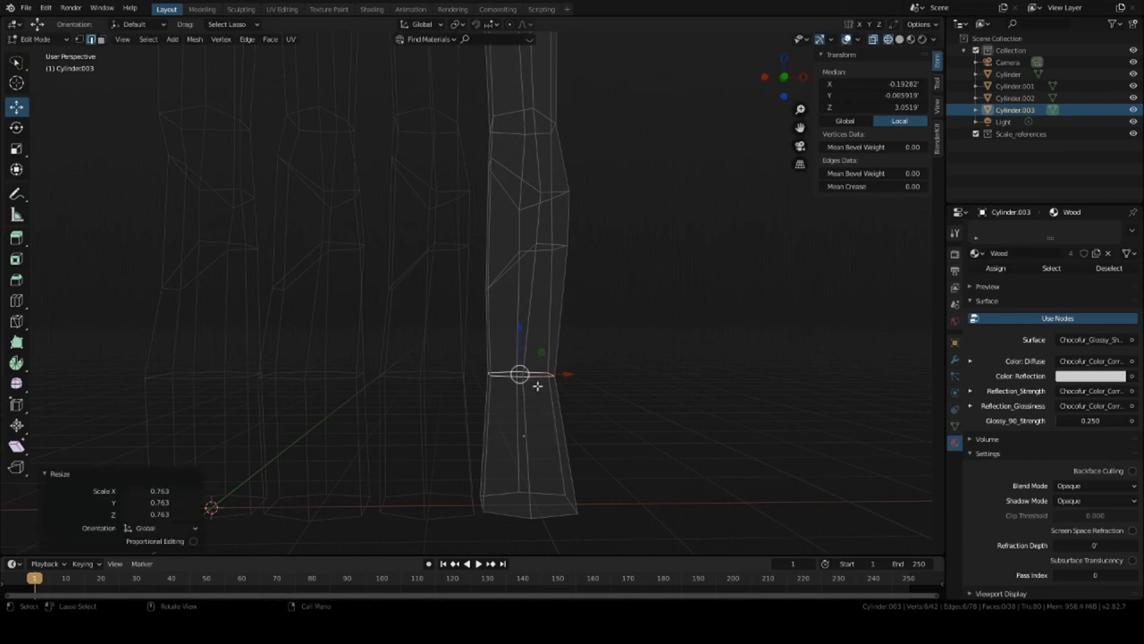
# Step: Scale the fourth trunk's base ring down to 0.830 and leave Edit Mode
pyautogui.keyDown('shift'); pyautogui.moveTo(473, 491); pyautogui.dragTo(532, 401, button='middle'); pyautogui.keyUp('shift')
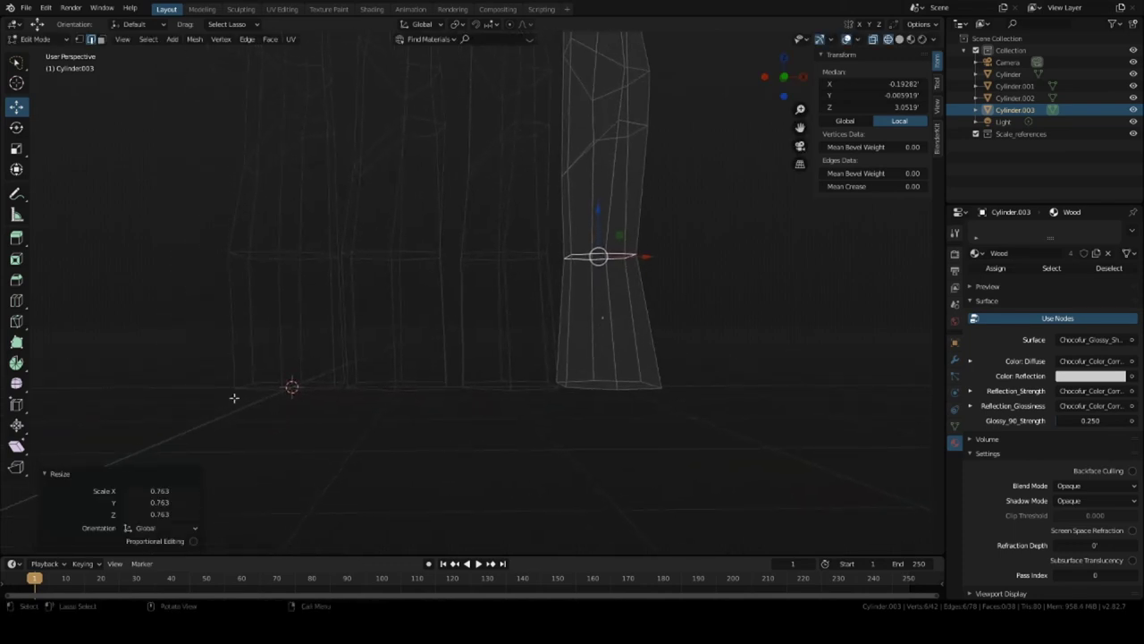
pyautogui.moveTo(189, 366); pyautogui.dragTo(320, 399)
pyautogui.hotkey('ctrl', 'z')
pyautogui.hotkey('ctrl', 'z')
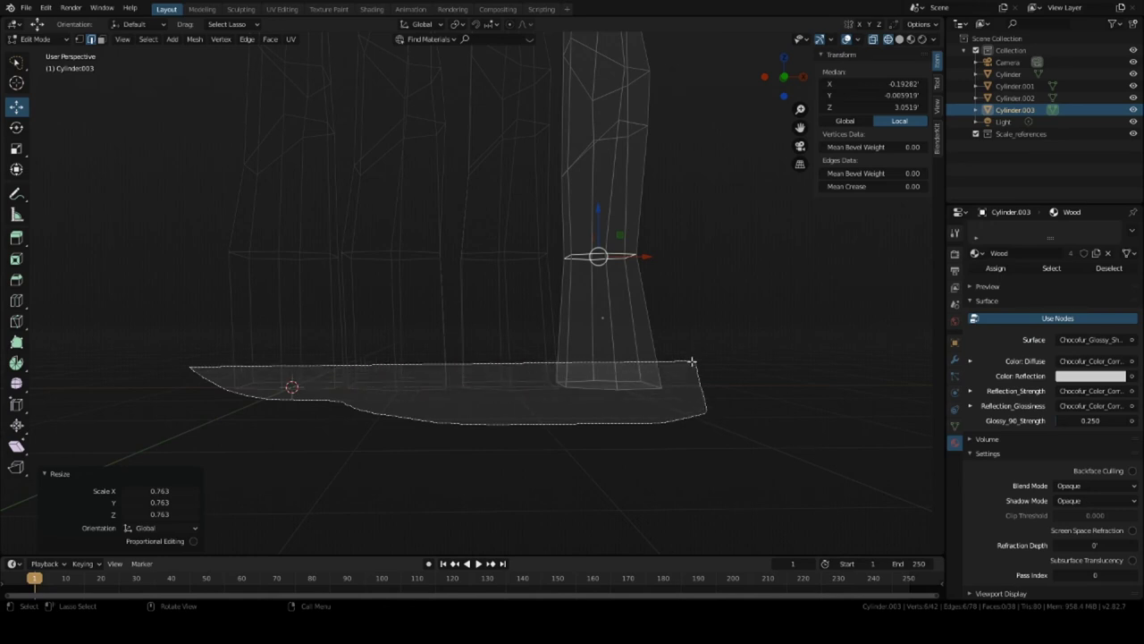
pyautogui.press('s')
pyautogui.click(656, 427)
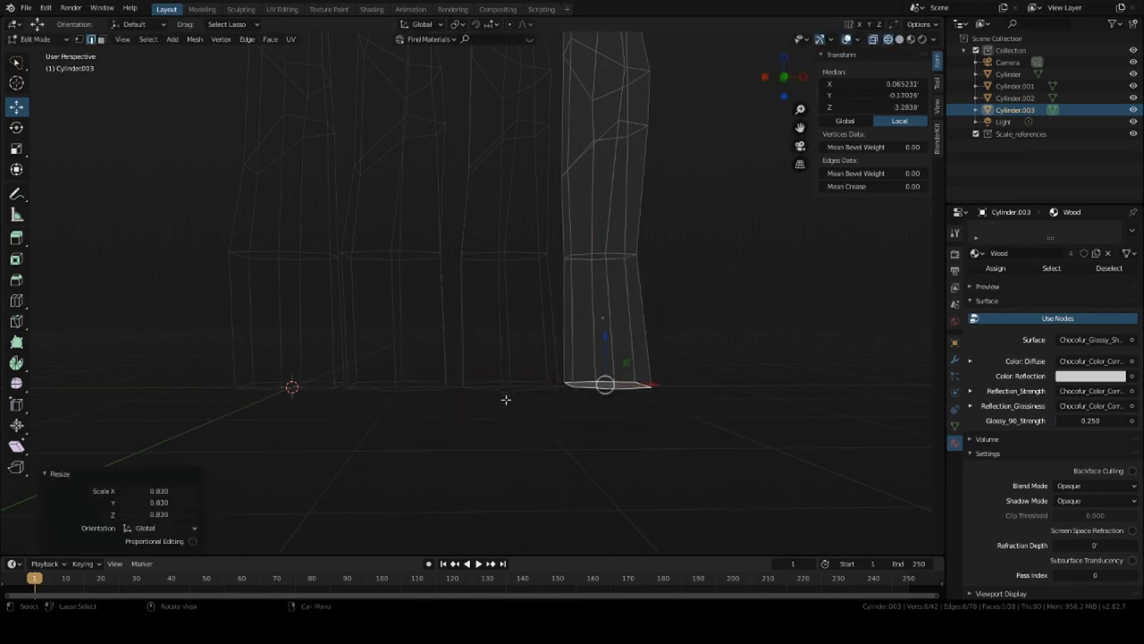
pyautogui.press('Tab')
# Step: Shrink the third trunk's bottom ring to 0.860 and return to Object Mode
pyautogui.click(461, 379)
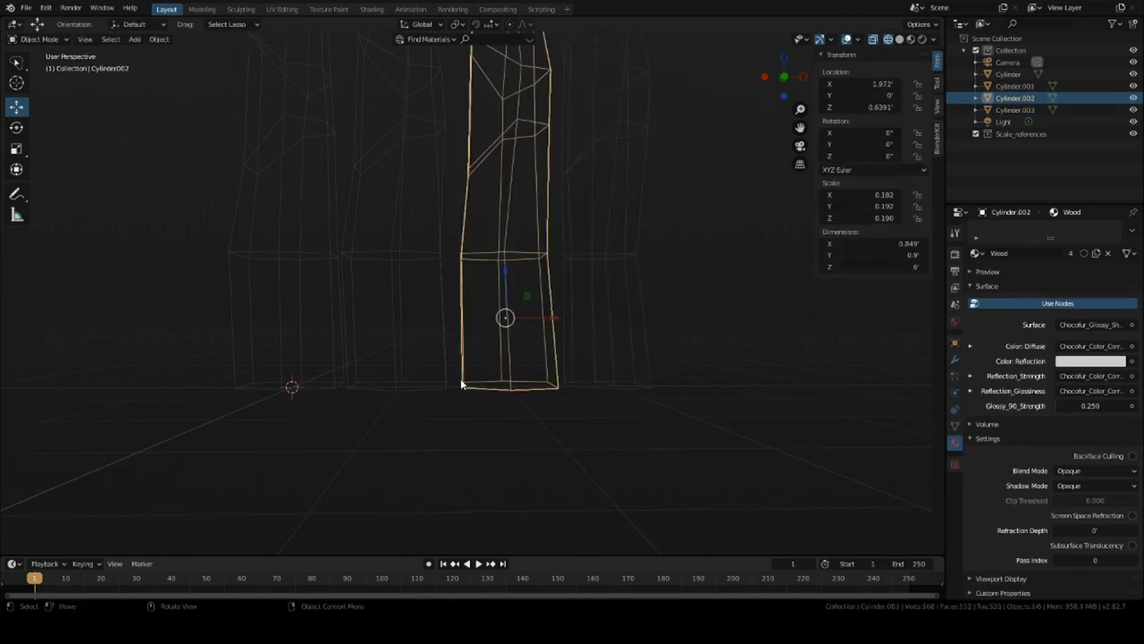
pyautogui.press('Tab')
pyautogui.keyDown('alt'); pyautogui.click(556, 385); pyautogui.keyUp('alt')
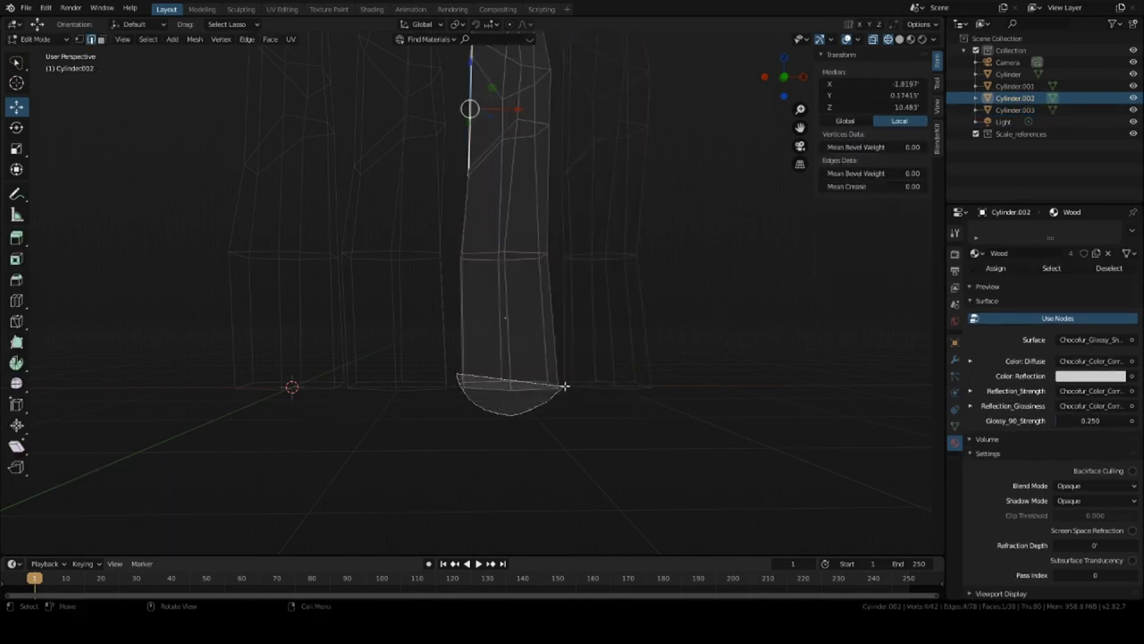
pyautogui.press('s')
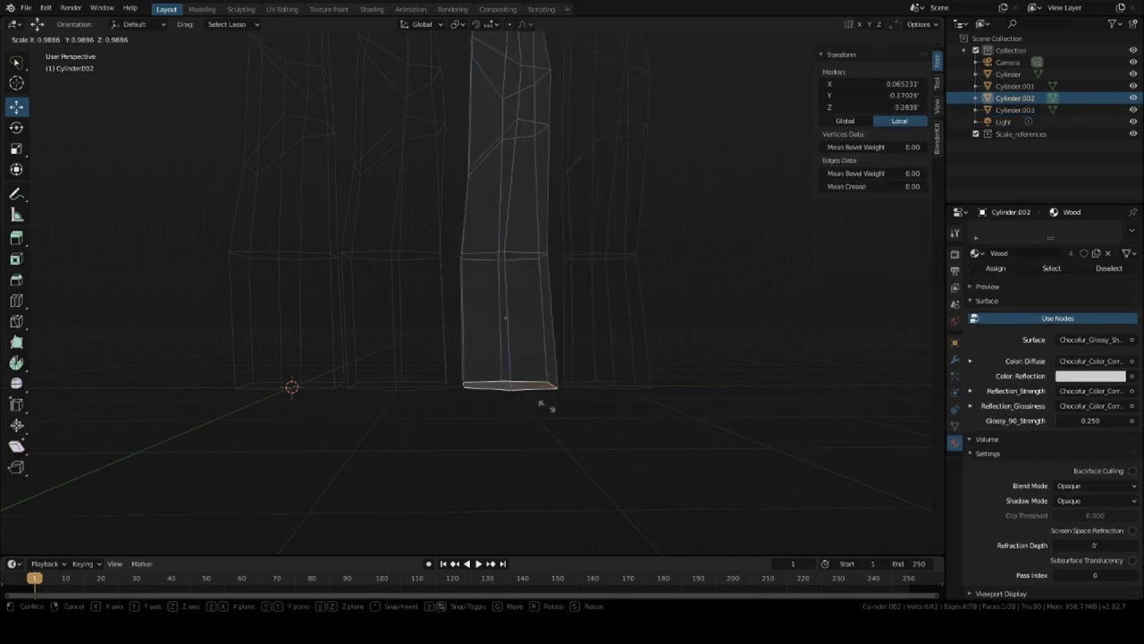
pyautogui.click(543, 403)
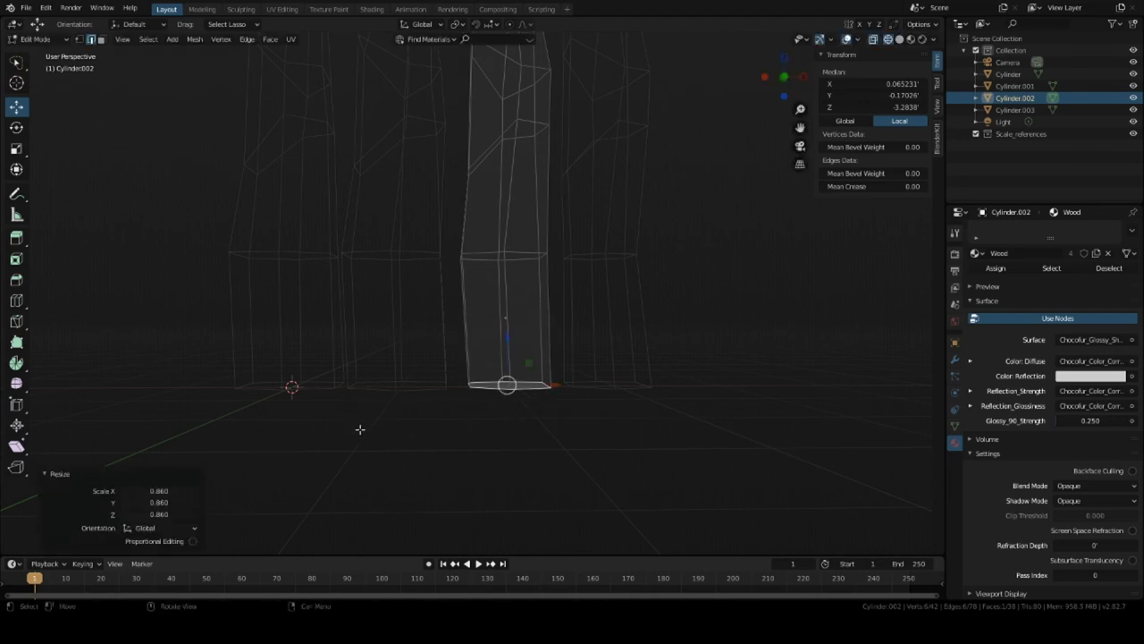
pyautogui.hotkey('alt', 'a')
pyautogui.press('Tab')
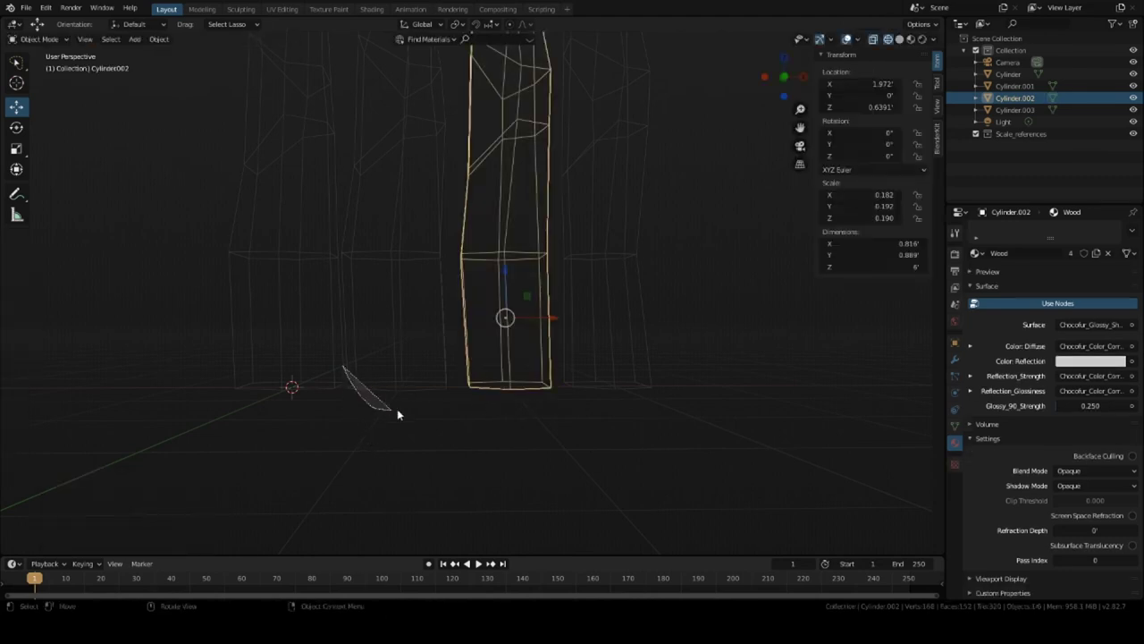
pyautogui.moveTo(397, 410)
pyautogui.mouseDown()
pyautogui.moveTo(450, 392)
pyautogui.moveTo(343, 380)
pyautogui.mouseUp()
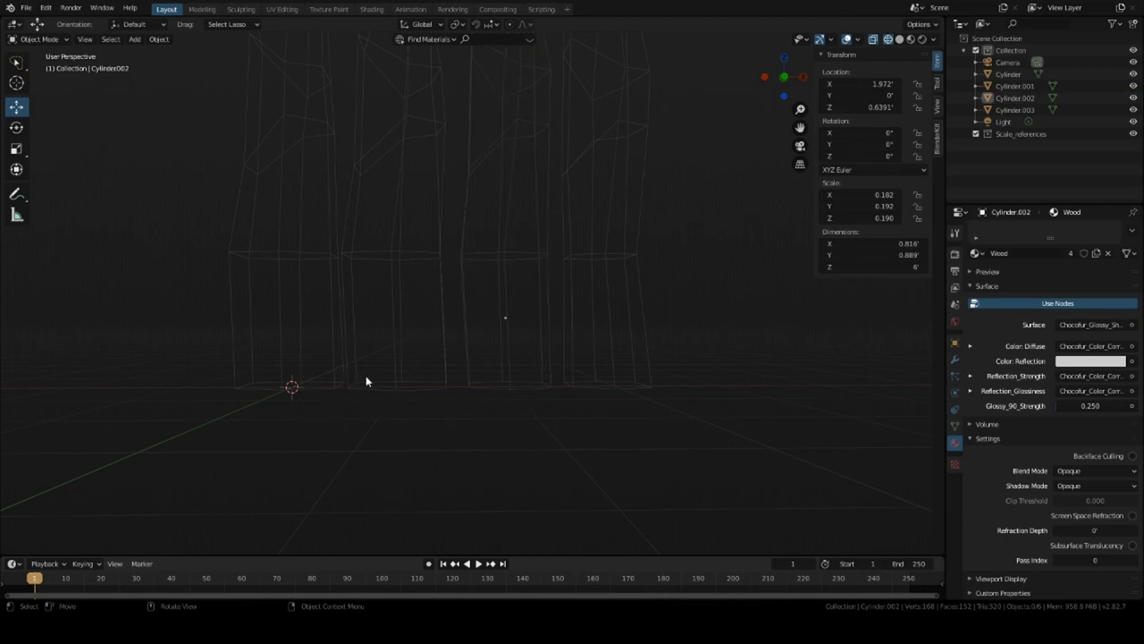
# Step: Shrink the second trunk's bottom ring in two small scaling passes
pyautogui.click(366, 382)
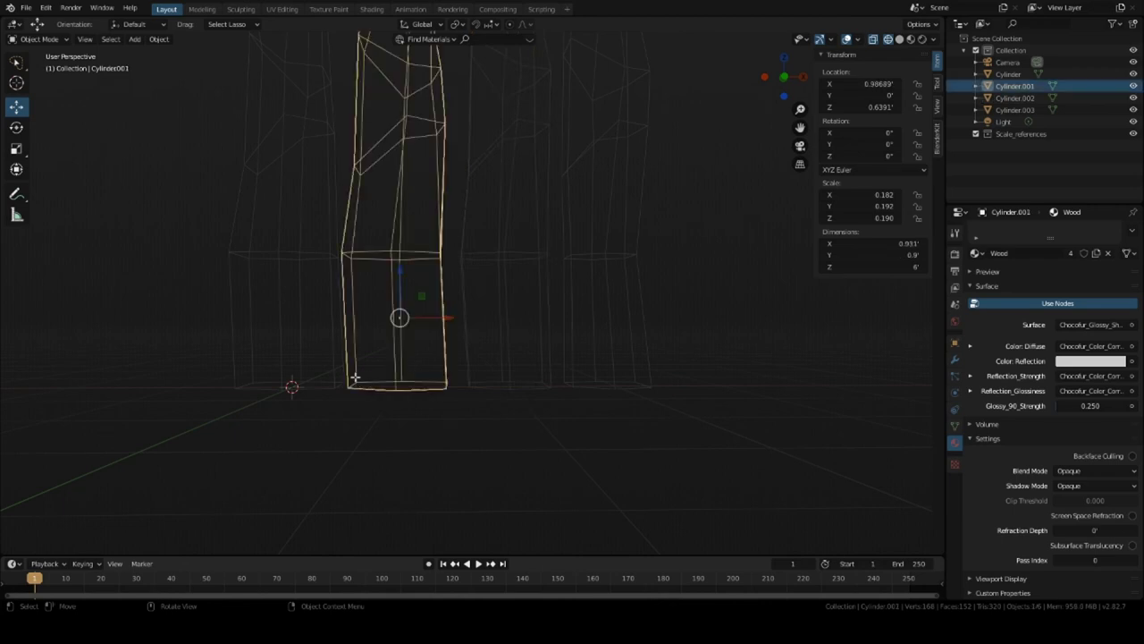
pyautogui.press('Tab')
pyautogui.moveTo(344, 371)
pyautogui.mouseDown()
pyautogui.moveTo(422, 423)
pyautogui.moveTo(465, 411)
pyautogui.moveTo(470, 381)
pyautogui.moveTo(428, 359)
pyautogui.mouseUp()
pyautogui.press('s')
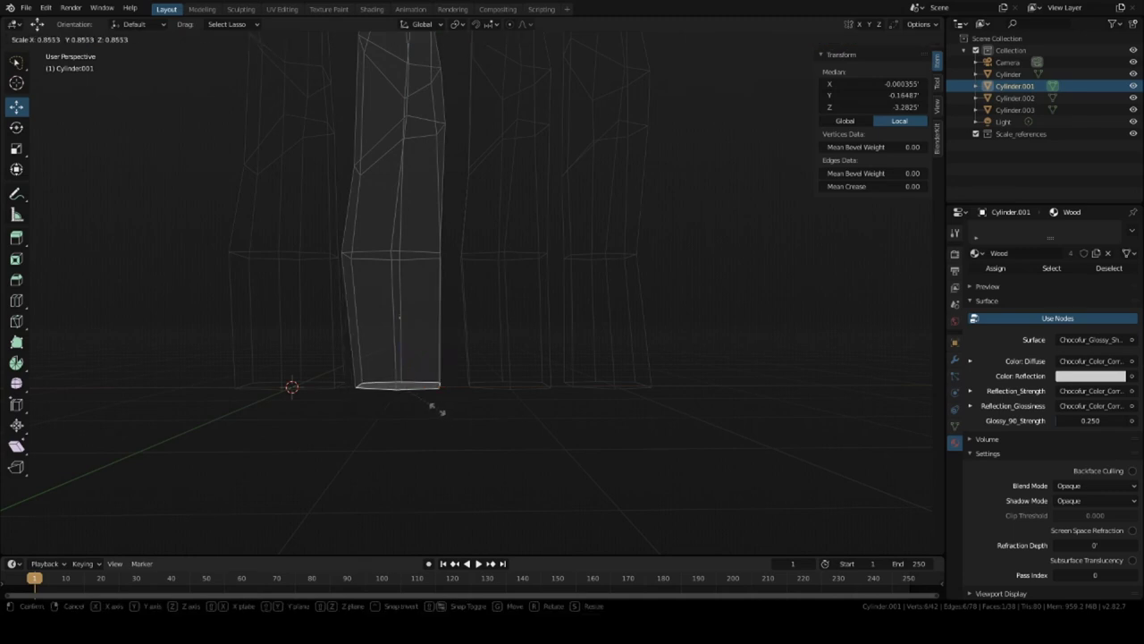
pyautogui.click(438, 410)
pyautogui.press('s')
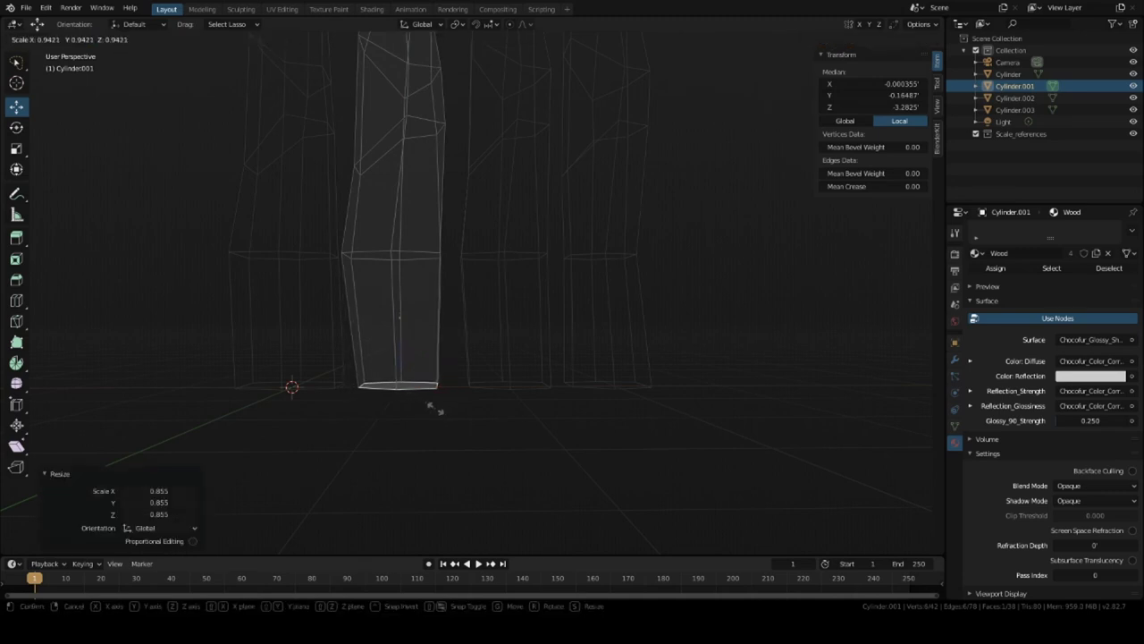
pyautogui.click(431, 405)
pyautogui.press('Tab')
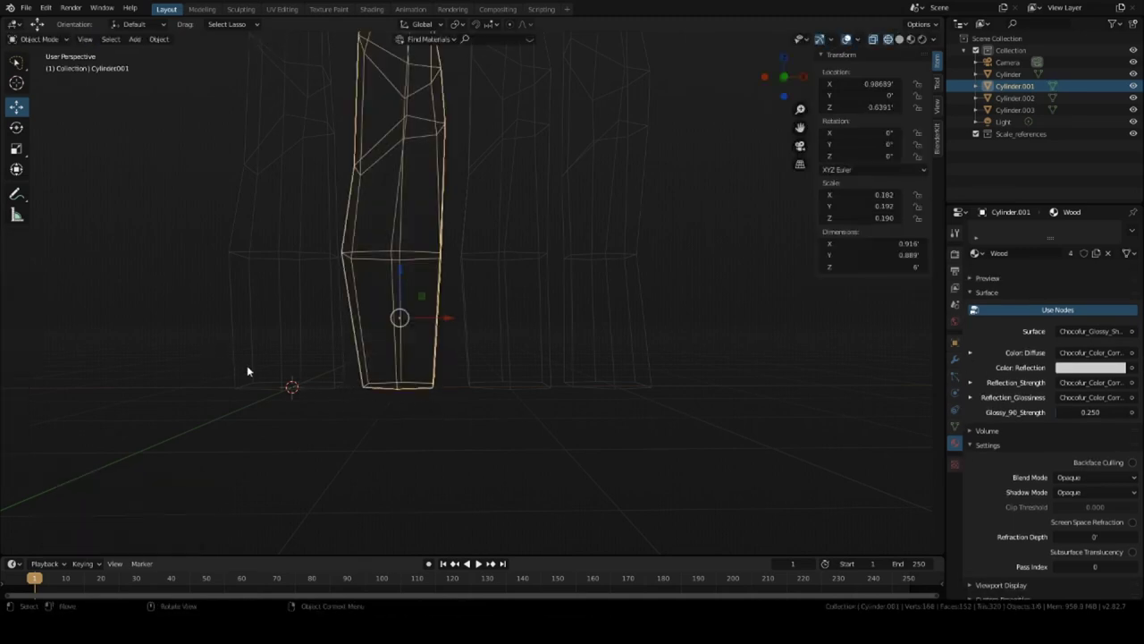
# Step: Narrow the leftmost trunk's bottom ring by scaling it down
pyautogui.click(238, 376)
pyautogui.press('Tab')
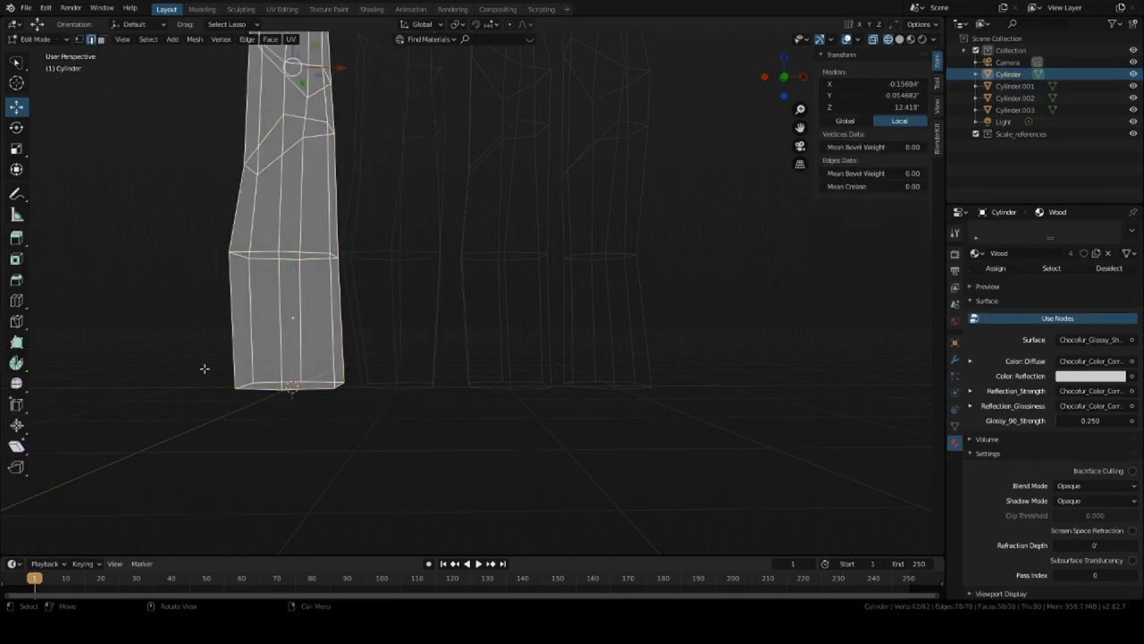
pyautogui.press('Tab')
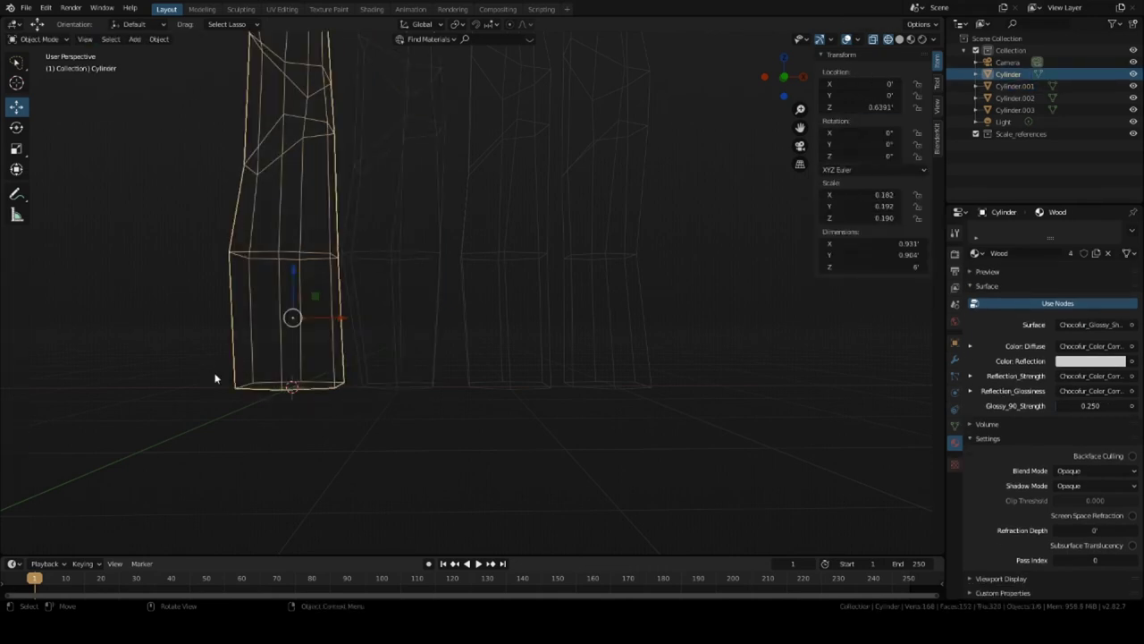
pyautogui.press('Tab')
pyautogui.moveTo(212, 369)
pyautogui.mouseDown()
pyautogui.moveTo(347, 454)
pyautogui.moveTo(355, 388)
pyautogui.moveTo(326, 365)
pyautogui.mouseUp()
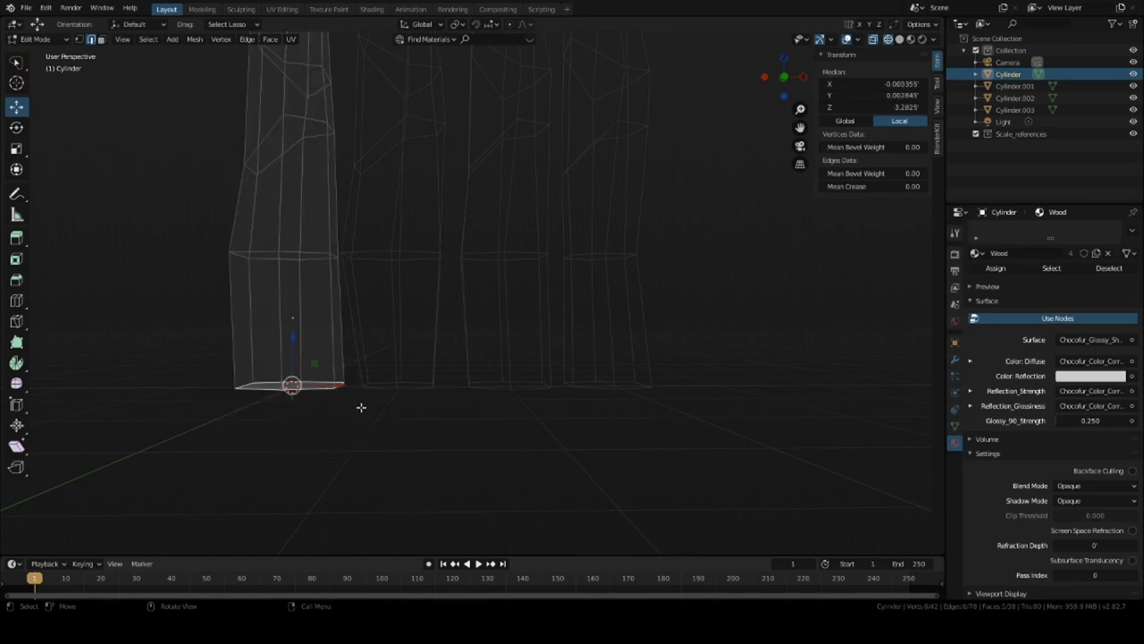
pyautogui.press('s')
pyautogui.click(341, 406)
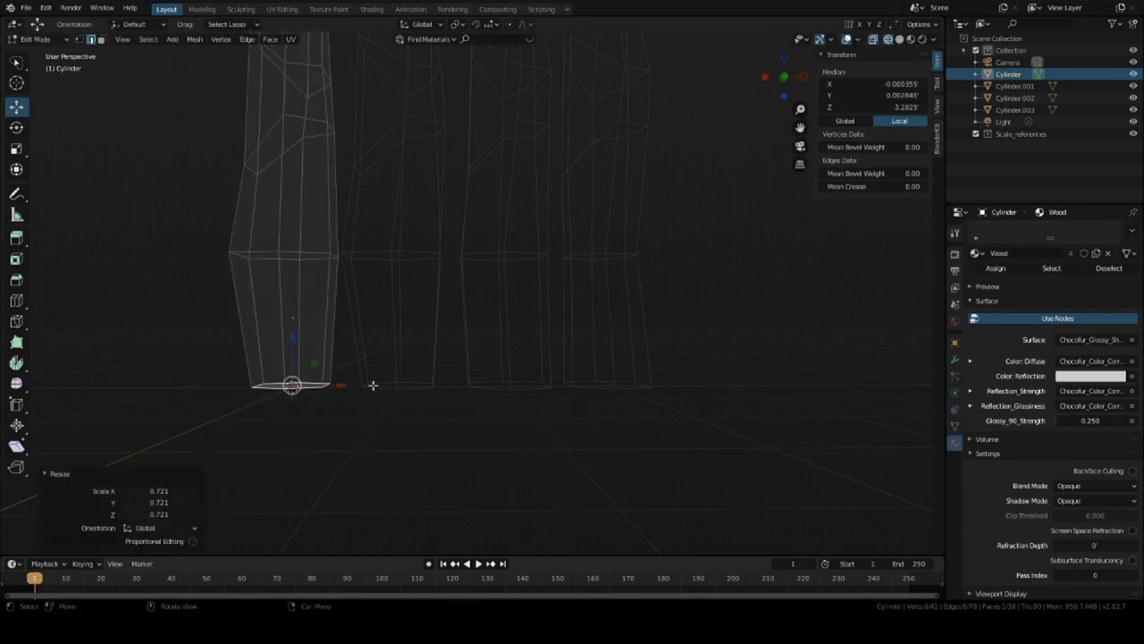
pyautogui.moveTo(373, 385); pyautogui.dragTo(404, 372, button='middle')
pyautogui.moveTo(485, 356); pyautogui.dragTo(483, 380, button='middle')
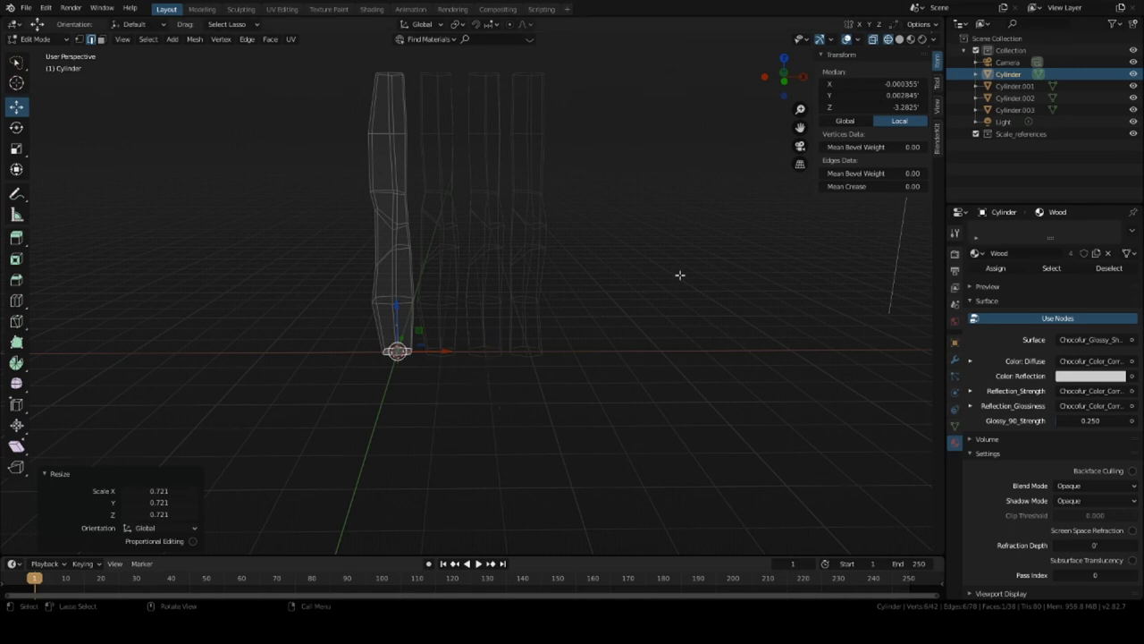
# Step: Switch the viewport to Solid, then Material Preview to show the wood material
pyautogui.click(899, 40)
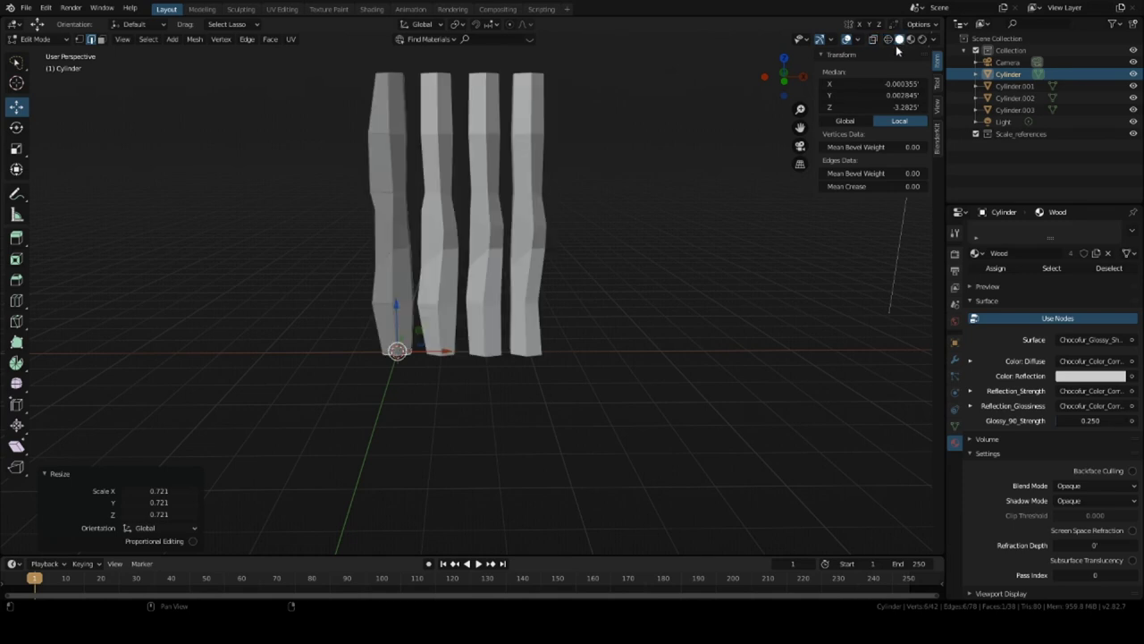
pyautogui.click(911, 41)
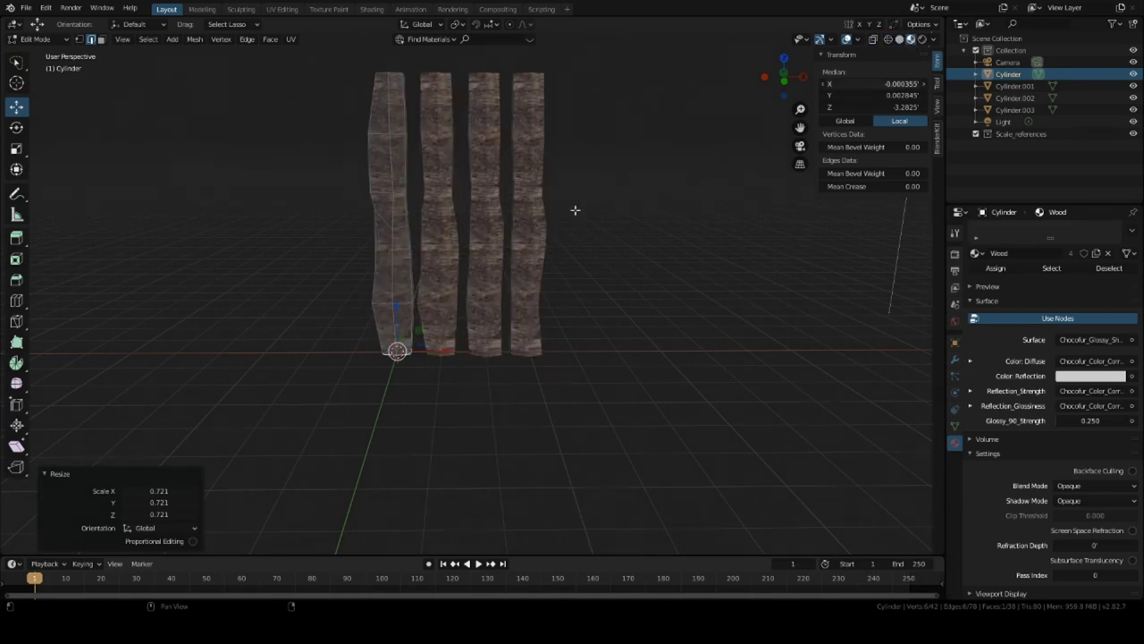
pyautogui.keyDown('shift'); pyautogui.moveTo(575, 211); pyautogui.dragTo(491, 294, button='middle'); pyautogui.keyUp('shift')
pyautogui.scroll(4, 491, 282)
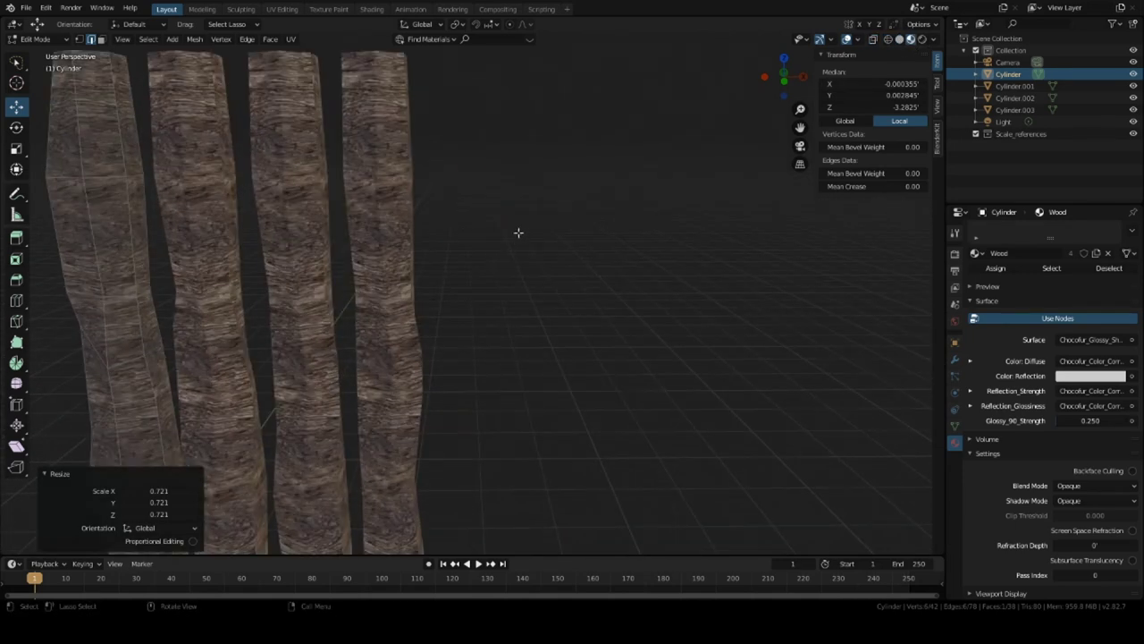
pyautogui.scroll(-4, 521, 276)
pyautogui.moveTo(569, 350); pyautogui.dragTo(442, 375, button='middle')
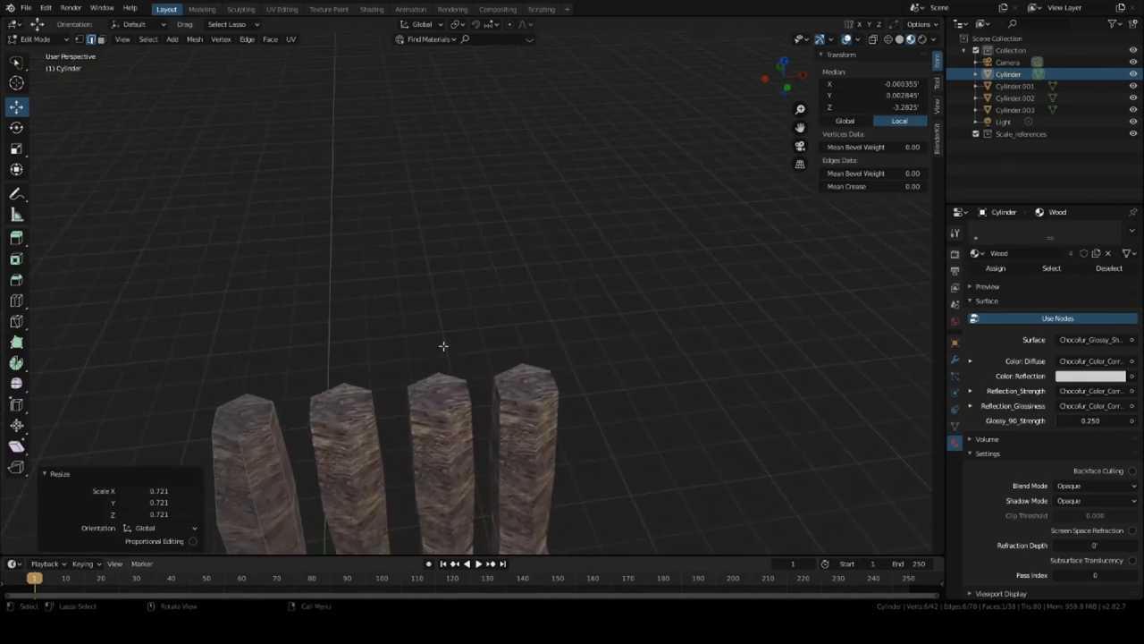
pyautogui.press('Tab')
# Step: Shrink the top face of the third trunk so it narrows at the crown
pyautogui.click(422, 391)
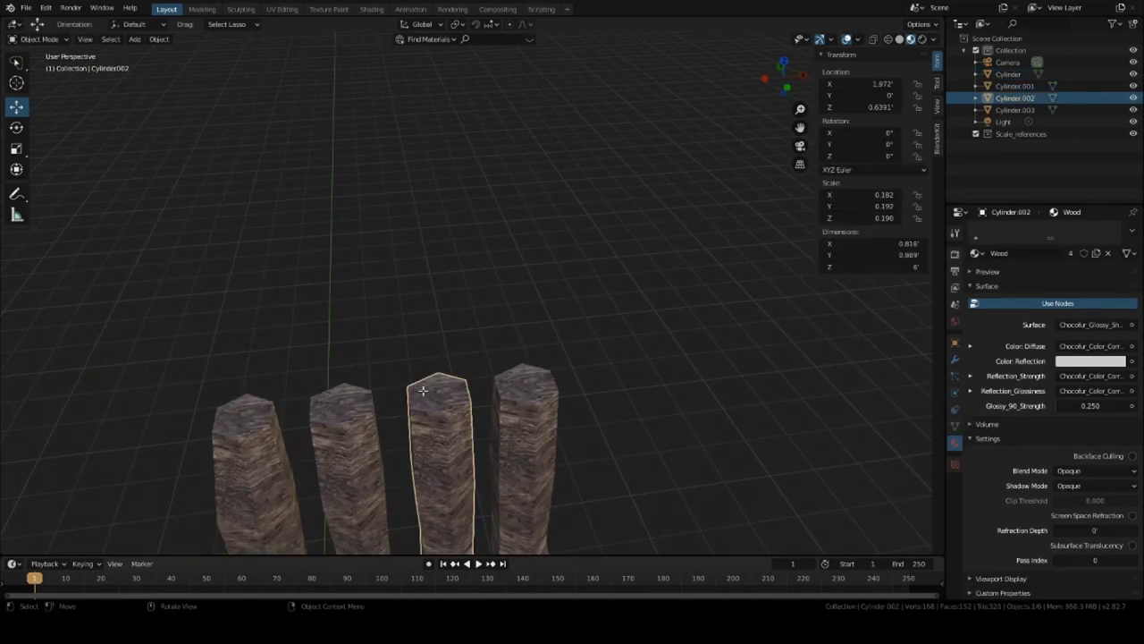
pyautogui.press('Tab')
pyautogui.moveTo(462, 422); pyautogui.dragTo(456, 418)
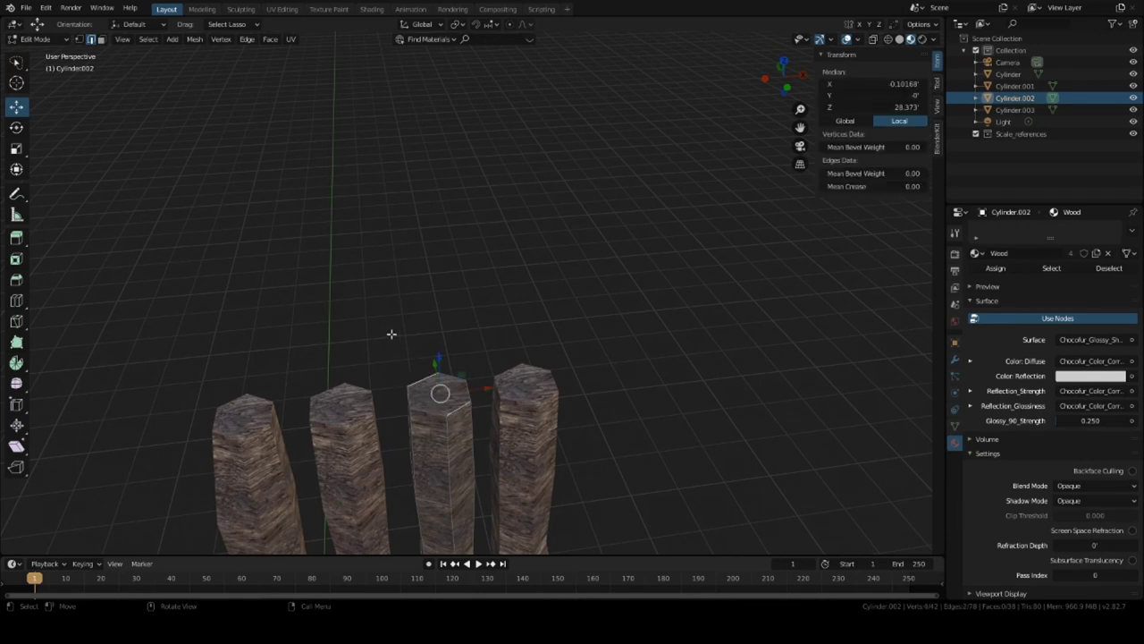
pyautogui.moveTo(390, 332)
pyautogui.mouseDown()
pyautogui.moveTo(420, 418)
pyautogui.moveTo(468, 428)
pyautogui.moveTo(490, 389)
pyautogui.moveTo(466, 368)
pyautogui.mouseUp()
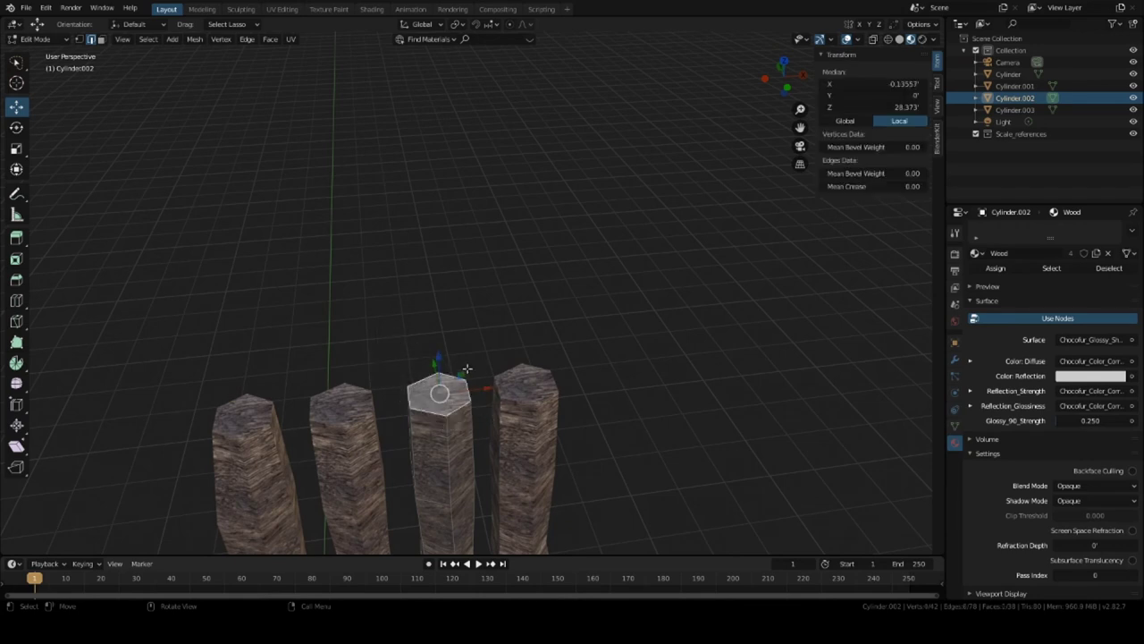
pyautogui.press('s')
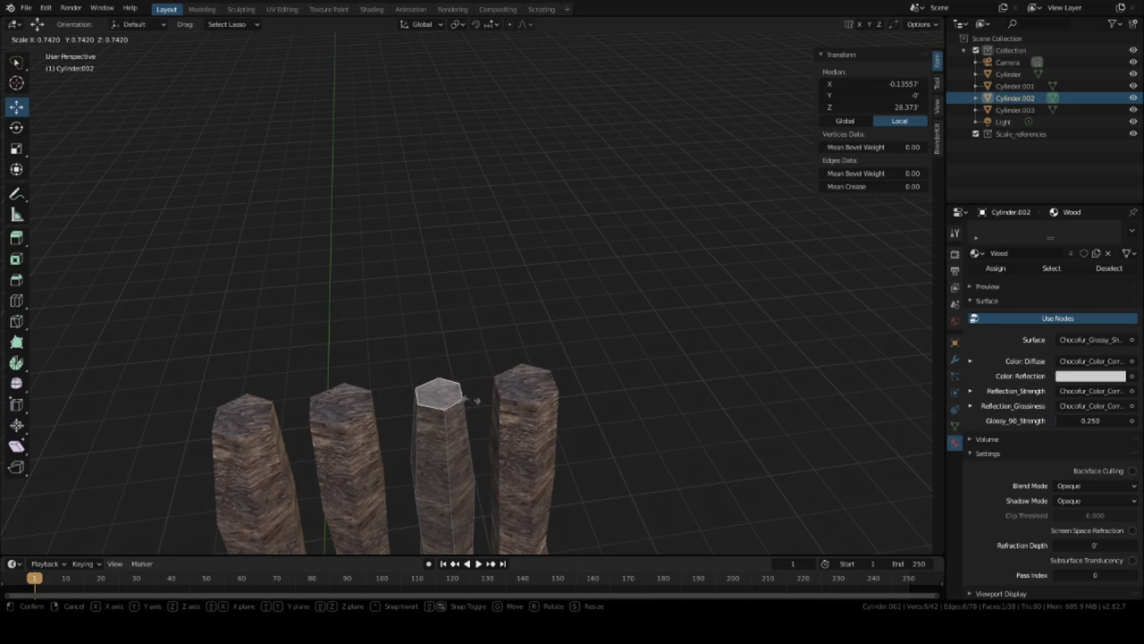
pyautogui.click(470, 399)
pyautogui.moveTo(469, 399); pyautogui.dragTo(483, 348, button='middle')
pyautogui.scroll(3, 485, 349)
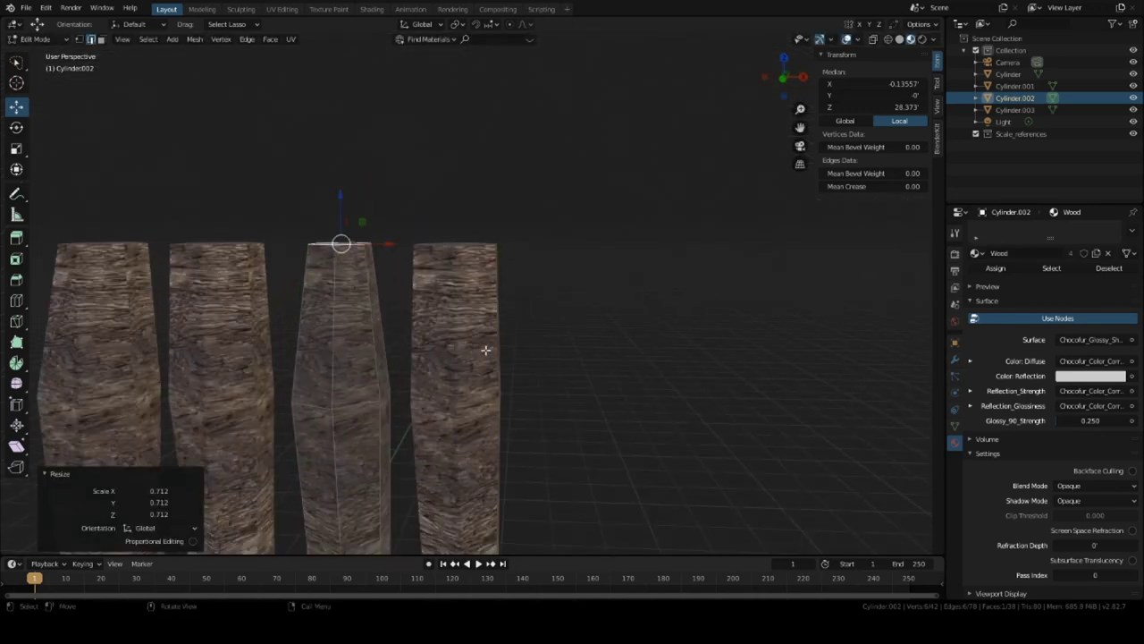
pyautogui.press('Tab')
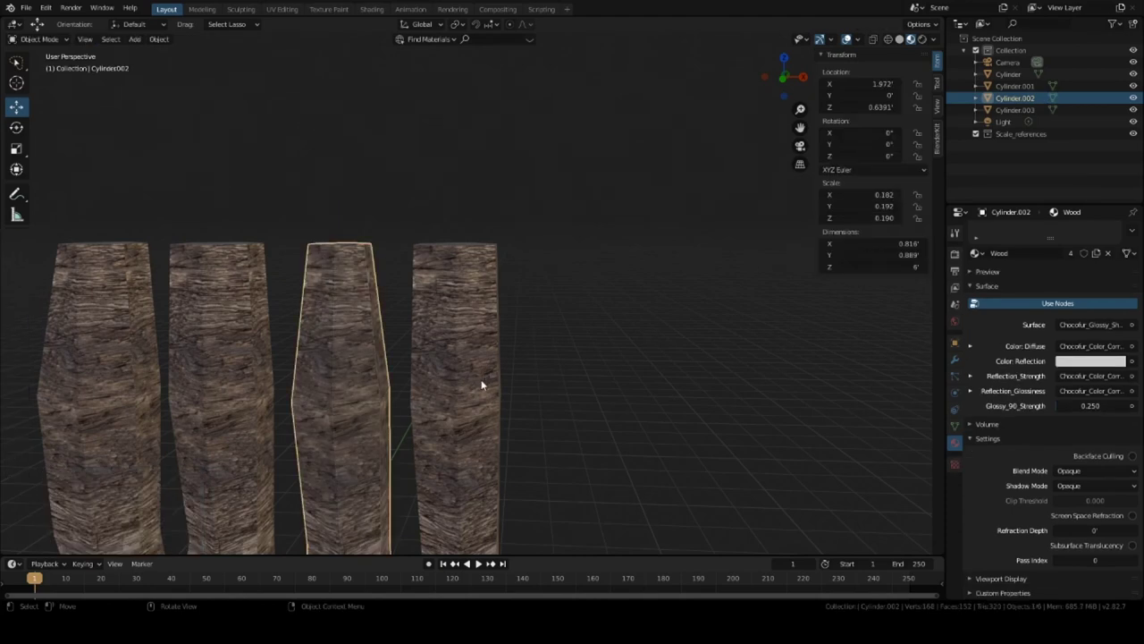
# Step: Shrink the fourth trunk's top ring to 0.859 and leave Edit Mode
pyautogui.click(481, 378)
pyautogui.moveTo(481, 377); pyautogui.dragTo(517, 430, button='middle')
pyautogui.press('Tab')
pyautogui.moveTo(475, 356)
pyautogui.mouseDown()
pyautogui.moveTo(501, 447)
pyautogui.moveTo(621, 360)
pyautogui.moveTo(573, 381)
pyautogui.mouseUp()
pyautogui.press('s')
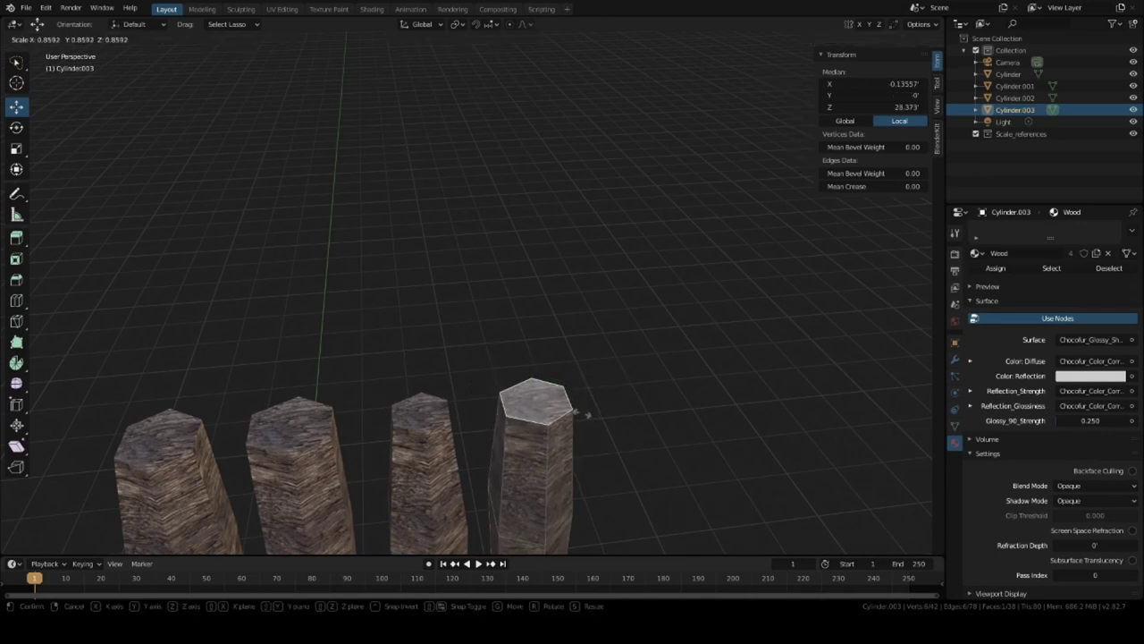
pyautogui.click(585, 413)
pyautogui.moveTo(585, 413); pyautogui.dragTo(482, 289, button='middle')
pyautogui.scroll(-3, 566, 385)
pyautogui.scroll(4, 593, 312)
pyautogui.press('Tab')
# Step: Select the rightmost trunk, Cylinder.003, and toggle its editing mode
pyautogui.click(547, 327)
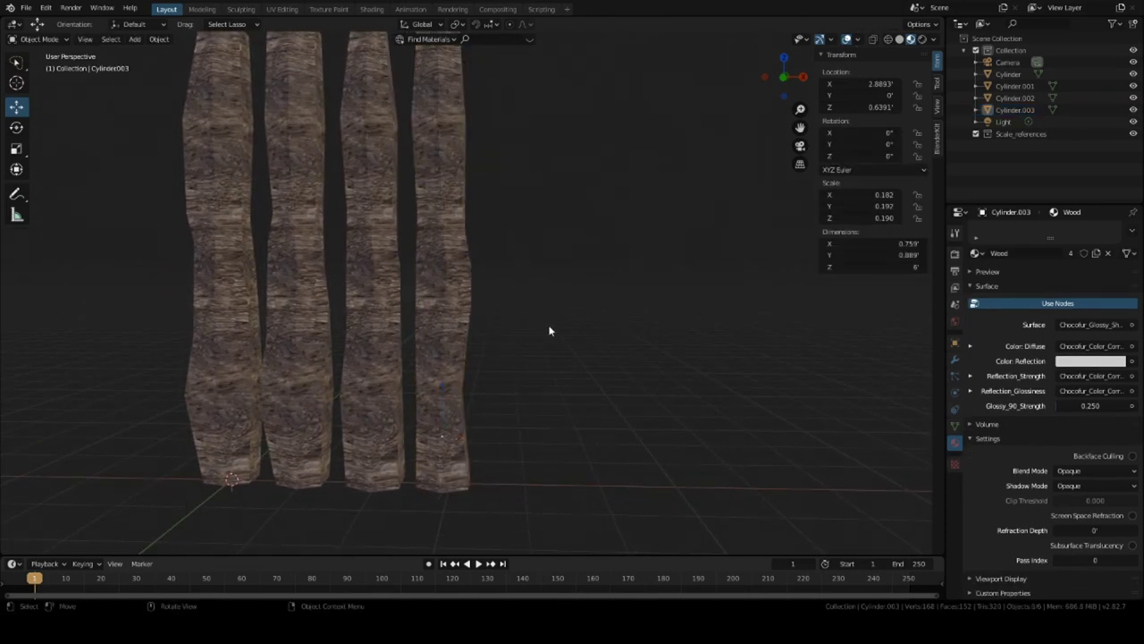
pyautogui.moveTo(545, 326)
pyautogui.mouseDown(button='middle')
pyautogui.moveTo(575, 324)
pyautogui.moveTo(539, 322)
pyautogui.mouseUp(button='middle')
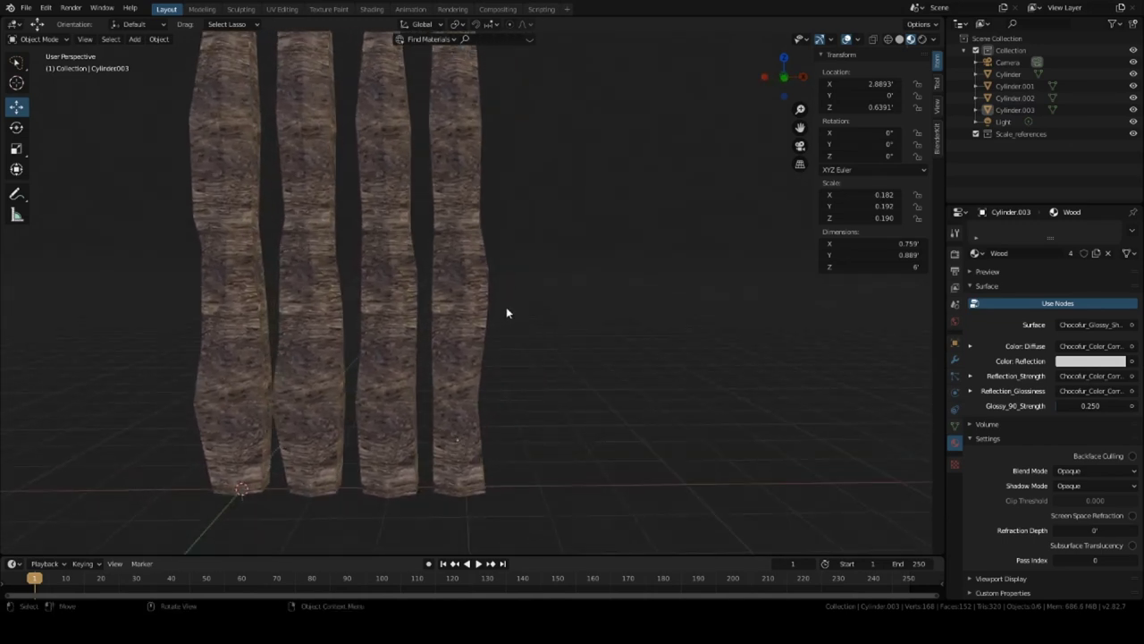
pyautogui.click(471, 275)
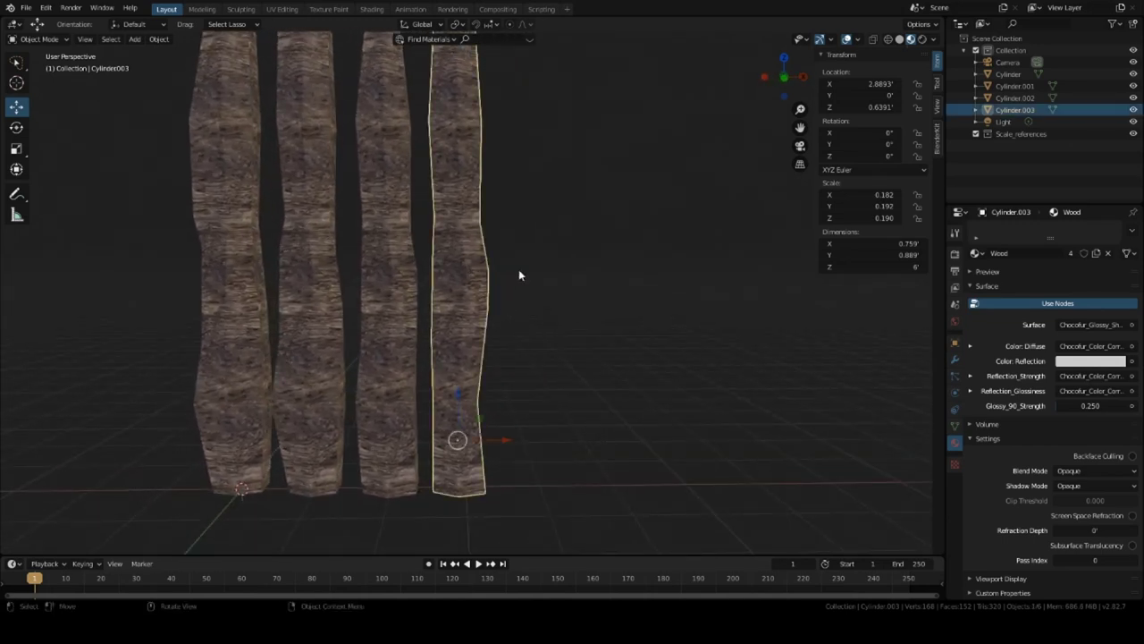
pyautogui.press('Tab')
pyautogui.press('Tab')
# Step: Duplicate Cylinder.003 and move the copy, Cylinder.004, right along X to 3.8057
pyautogui.hotkey('shift', 'd')
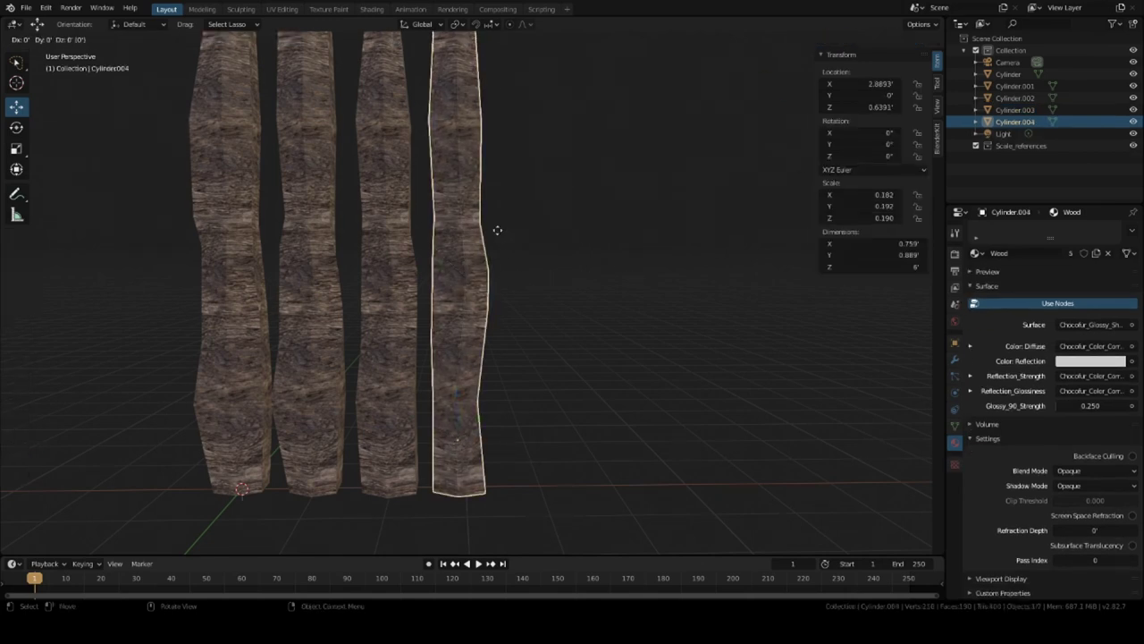
pyautogui.rightClick(497, 229)
pyautogui.press('g')
pyautogui.press('x')
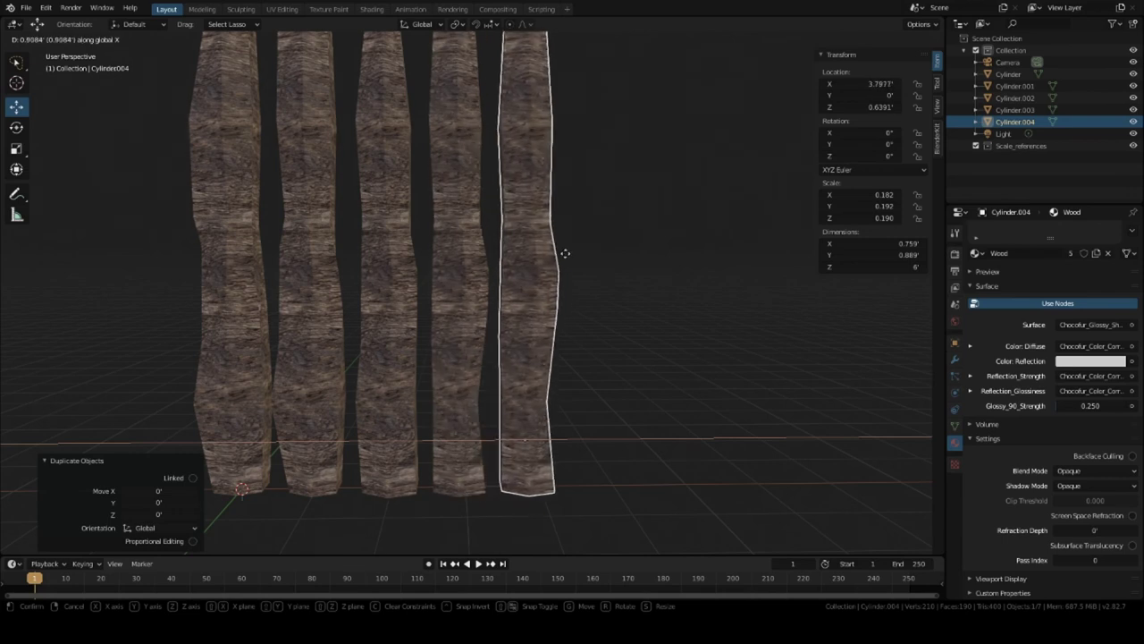
pyautogui.click(563, 253)
pyautogui.scroll(-5, 563, 253)
pyautogui.moveTo(564, 253)
pyautogui.mouseDown(button='middle')
pyautogui.moveTo(652, 287)
pyautogui.moveTo(618, 289)
pyautogui.moveTo(572, 263)
pyautogui.mouseUp(button='middle')
pyautogui.scroll(6, 528, 245)
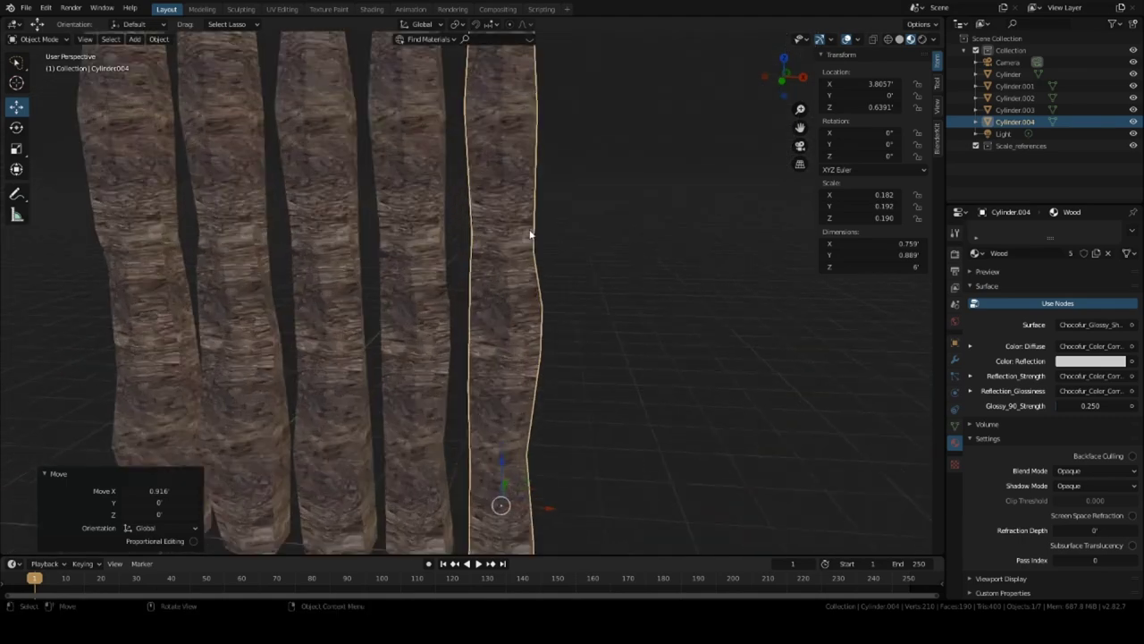
pyautogui.scroll(2, 532, 241)
pyautogui.press('Tab')
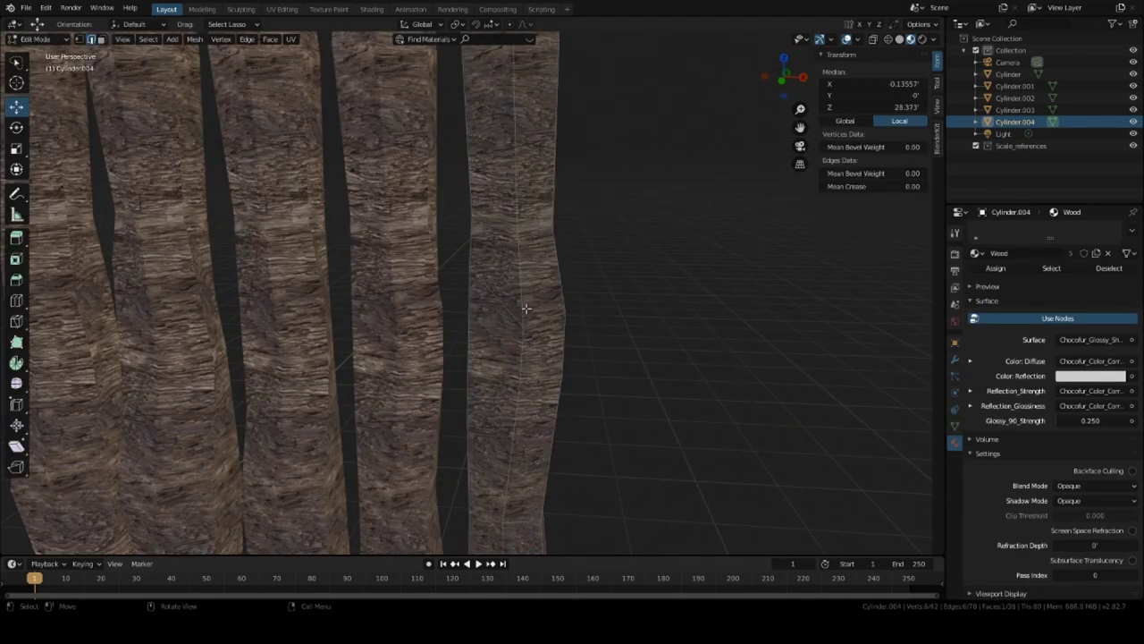
# Step: Select a lower edge of Cylinder.004 and shift it to make the trunk wavier
pyautogui.moveTo(468, 262); pyautogui.dragTo(542, 300, button='middle')
pyautogui.click(550, 307)
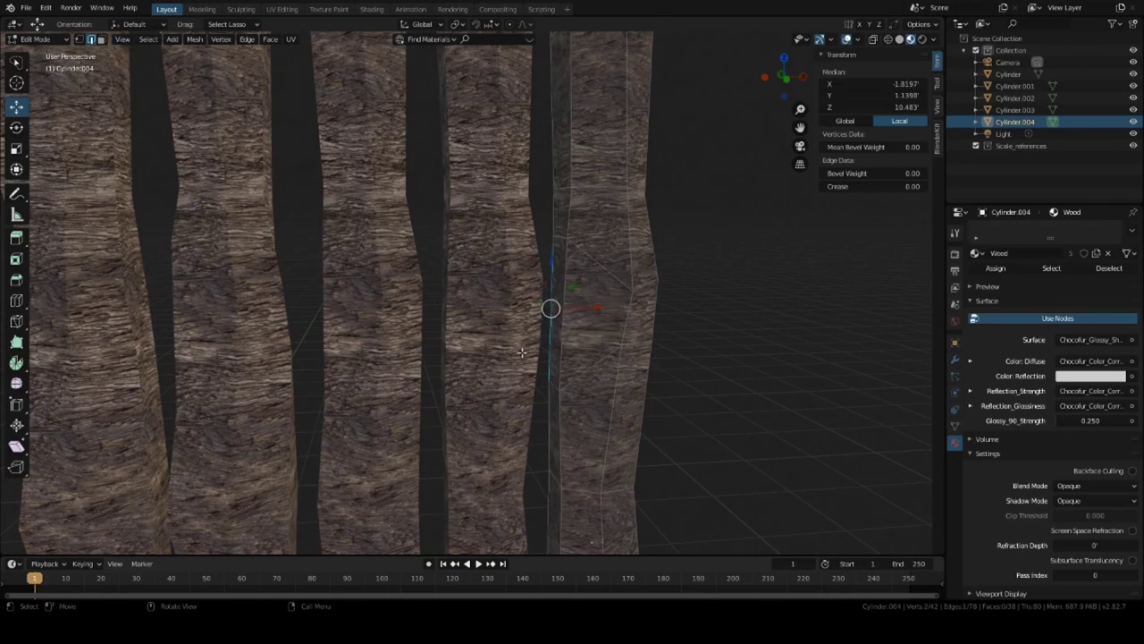
pyautogui.click(560, 435)
pyautogui.moveTo(560, 434); pyautogui.dragTo(528, 424, button='middle')
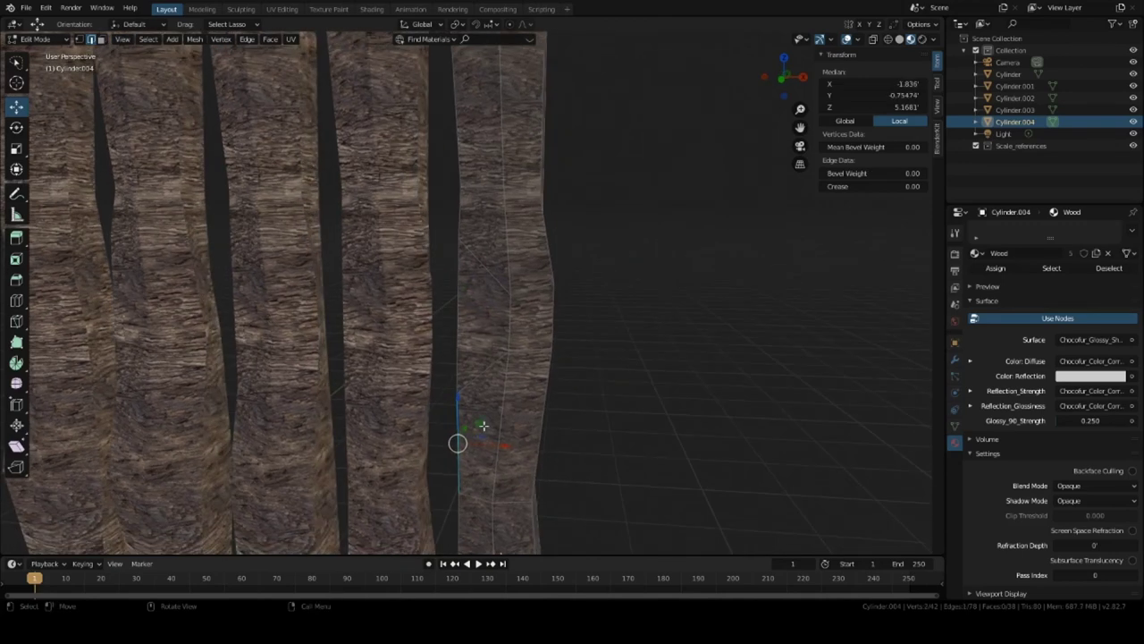
pyautogui.moveTo(482, 427); pyautogui.dragTo(473, 430)
pyautogui.moveTo(484, 417); pyautogui.dragTo(507, 413, button='middle')
# Step: Switch to face selection and slightly rotate a side face of Cylinder.004
pyautogui.click(101, 40)
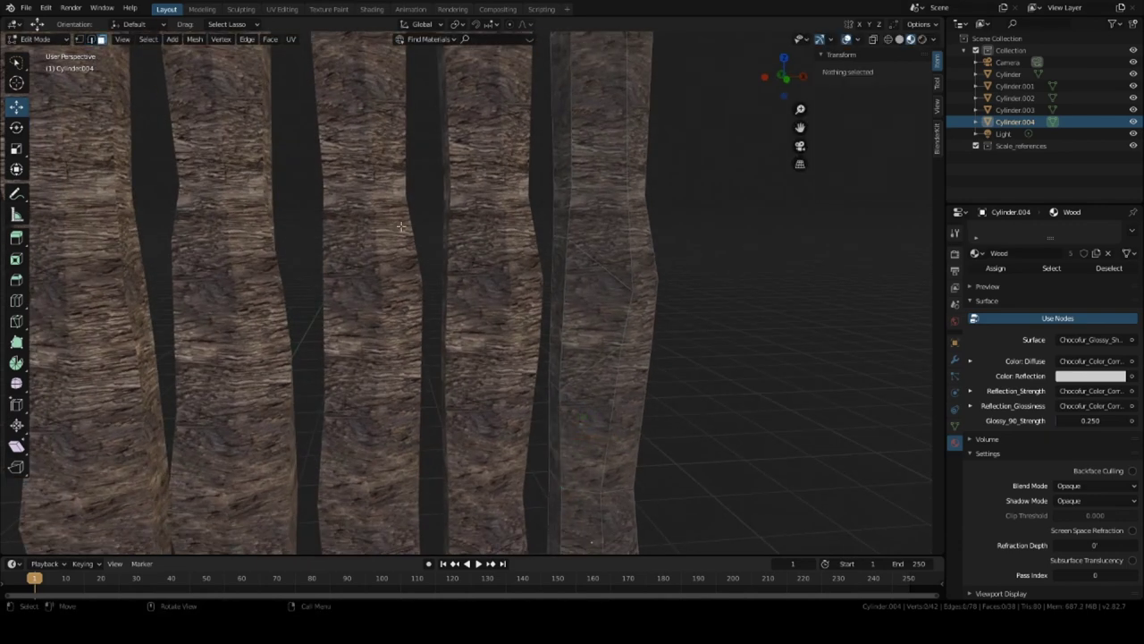
pyautogui.moveTo(501, 358); pyautogui.dragTo(545, 347, button='middle')
pyautogui.click(597, 514)
pyautogui.moveTo(617, 490); pyautogui.dragTo(545, 474, button='middle')
pyautogui.click(399, 421)
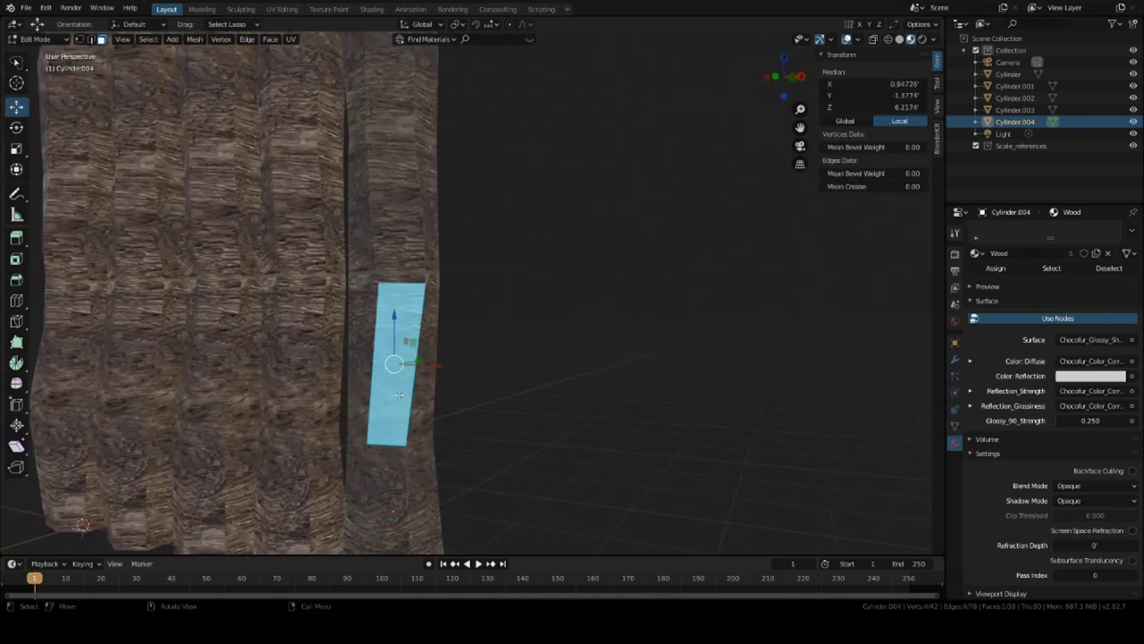
pyautogui.moveTo(399, 420); pyautogui.dragTo(728, 409, button='middle')
pyautogui.press('r')
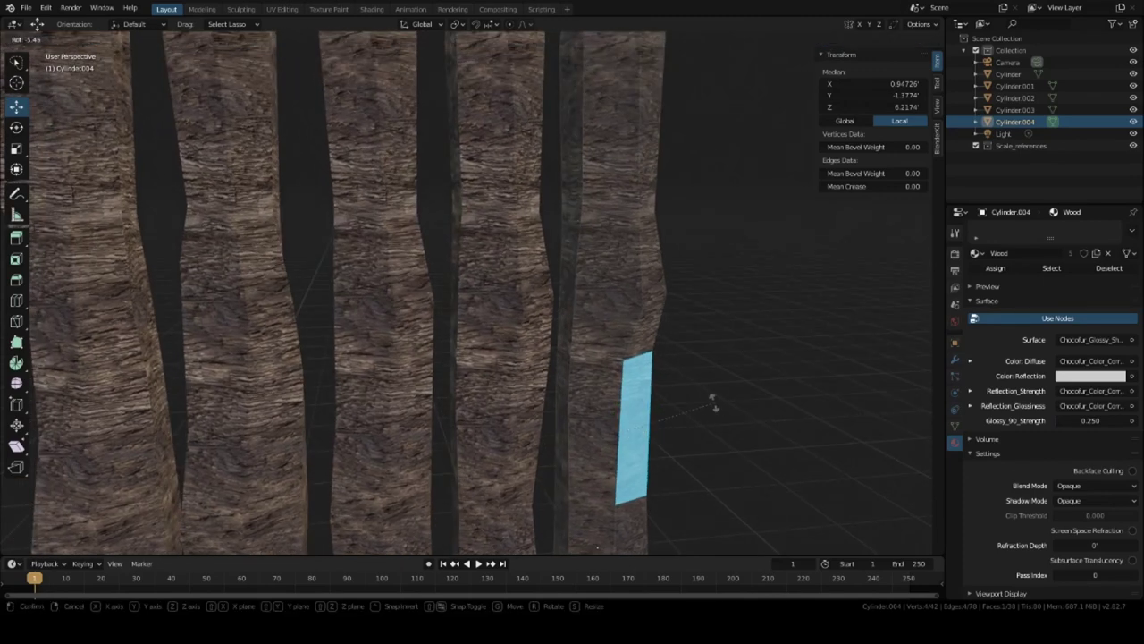
pyautogui.click(712, 404)
# Step: Move the face along X, then tilt a higher face about 6.52°
pyautogui.press('g')
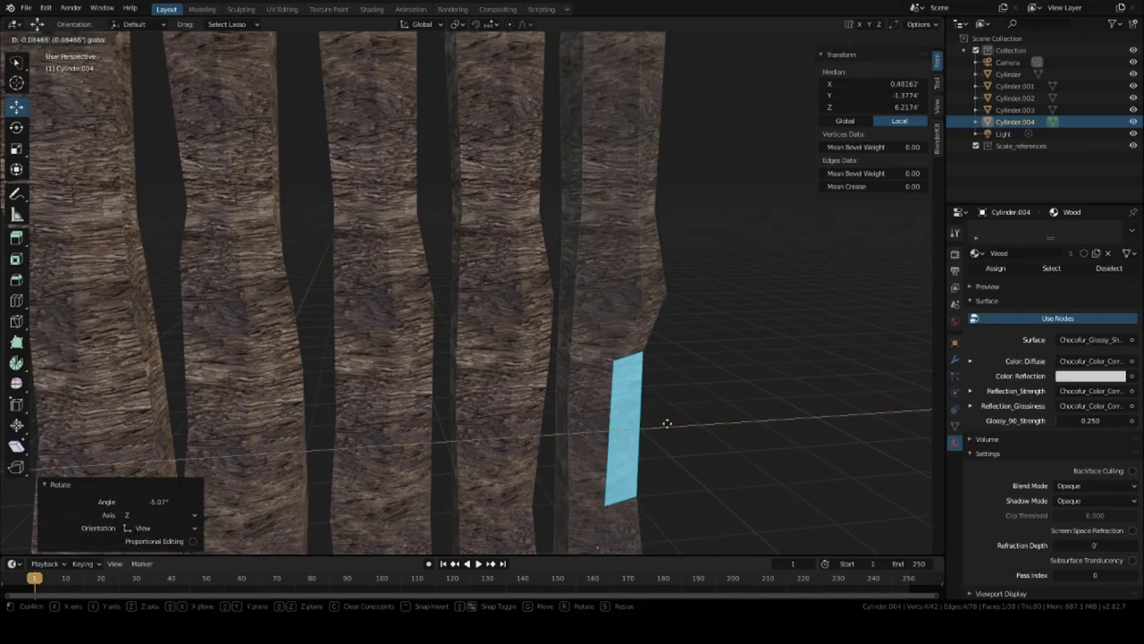
pyautogui.press('x')
pyautogui.click(674, 423)
pyautogui.moveTo(674, 424); pyautogui.dragTo(615, 359, button='middle')
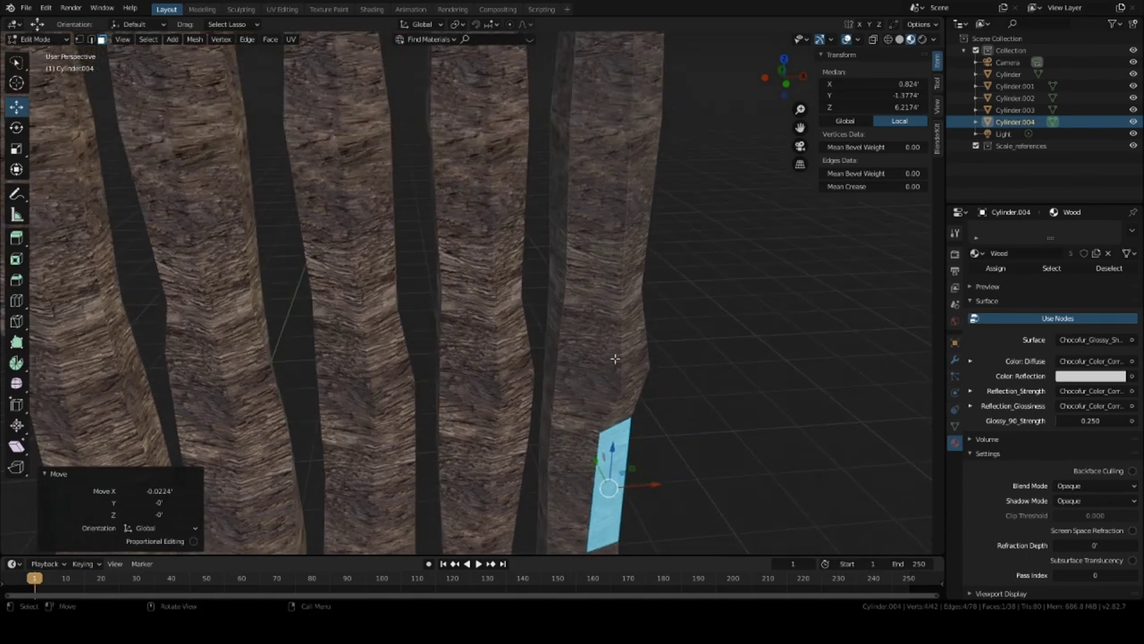
pyautogui.click(633, 338)
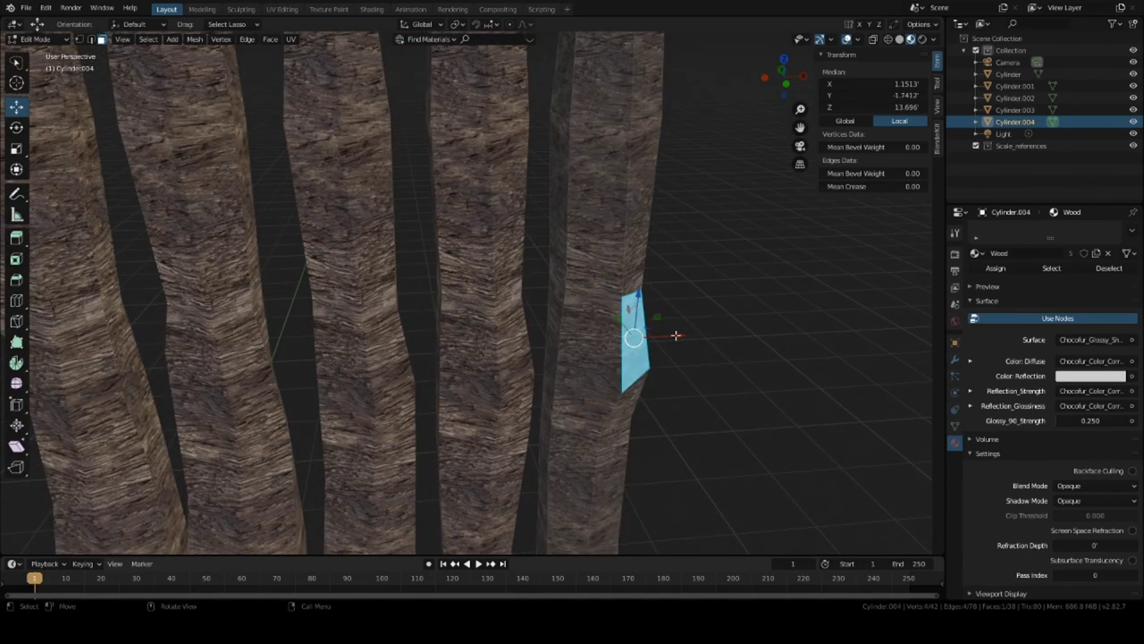
pyautogui.press('r')
pyautogui.click(694, 357)
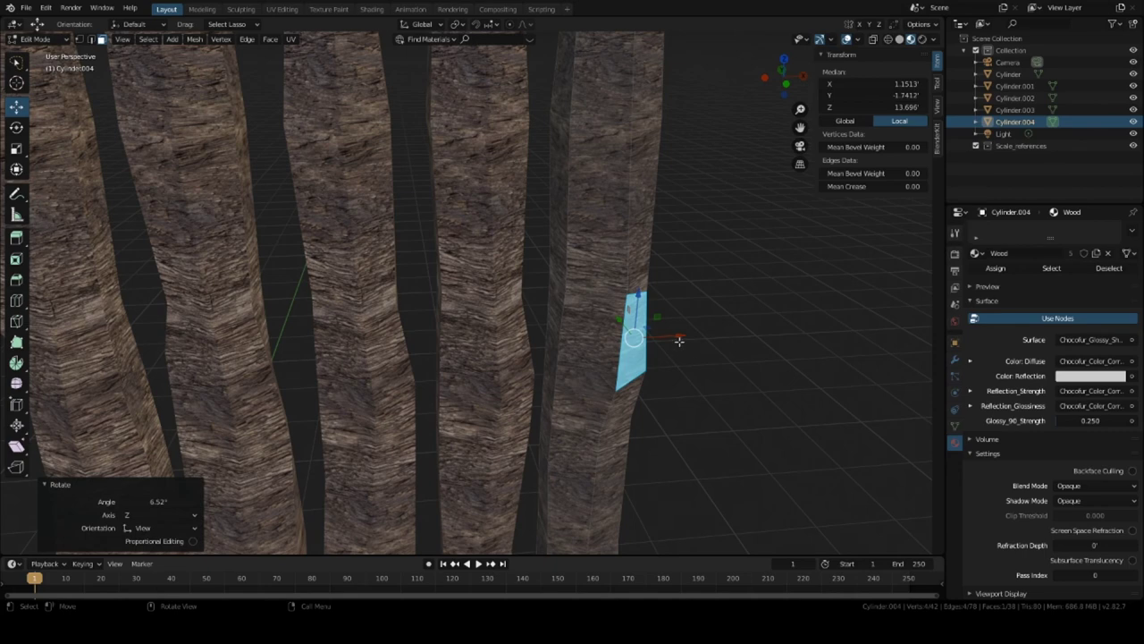
# Step: Deselect the face and make Cylinder.003 the mesh being edited
pyautogui.moveTo(530, 368)
pyautogui.mouseDown(button='middle')
pyautogui.moveTo(541, 365)
pyautogui.moveTo(530, 358)
pyautogui.mouseUp(button='middle')
pyautogui.click(534, 347)
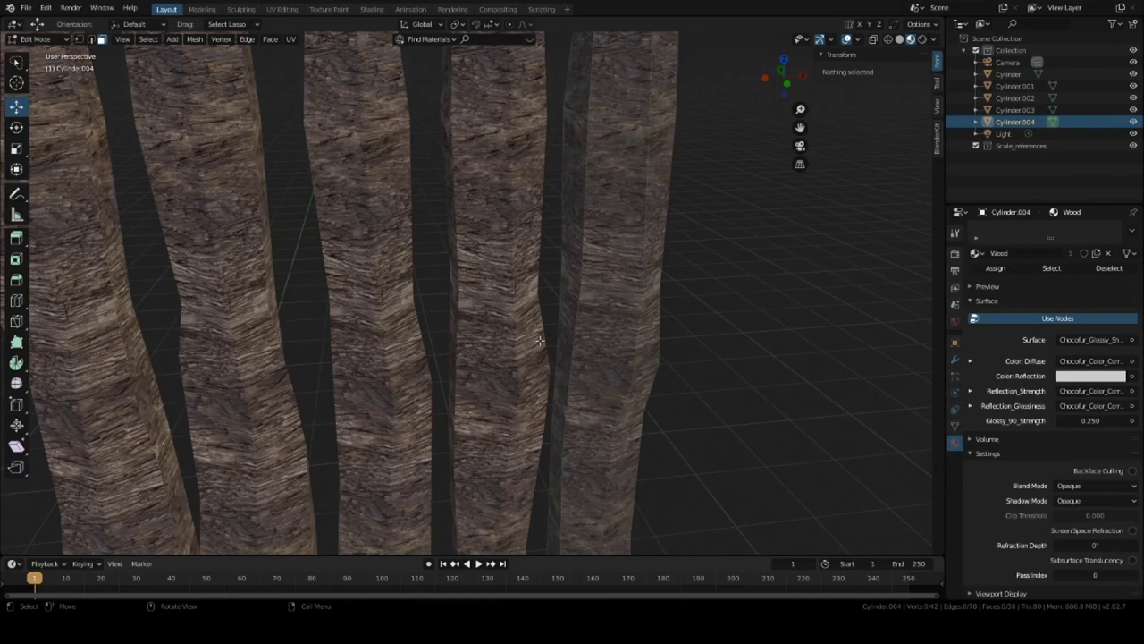
pyautogui.click(541, 340)
pyautogui.click(539, 340)
pyautogui.click(538, 338)
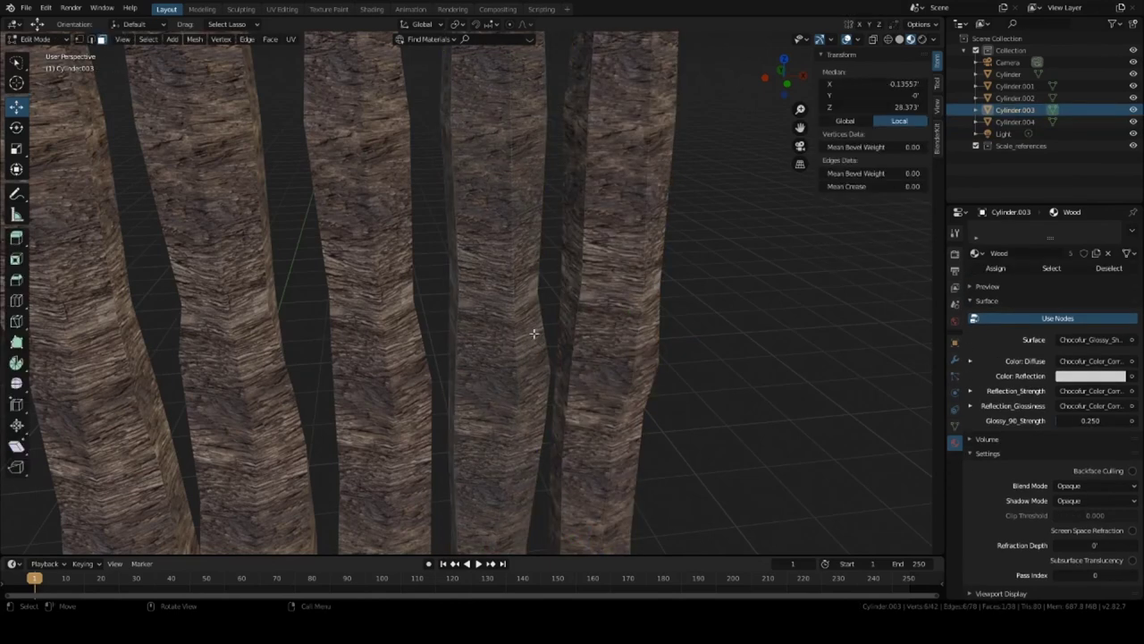
# Step: Push a lower face of Cylinder.003 left along X and leave Edit Mode
pyautogui.click(534, 334)
pyautogui.click(535, 408)
pyautogui.moveTo(575, 404); pyautogui.dragTo(555, 404)
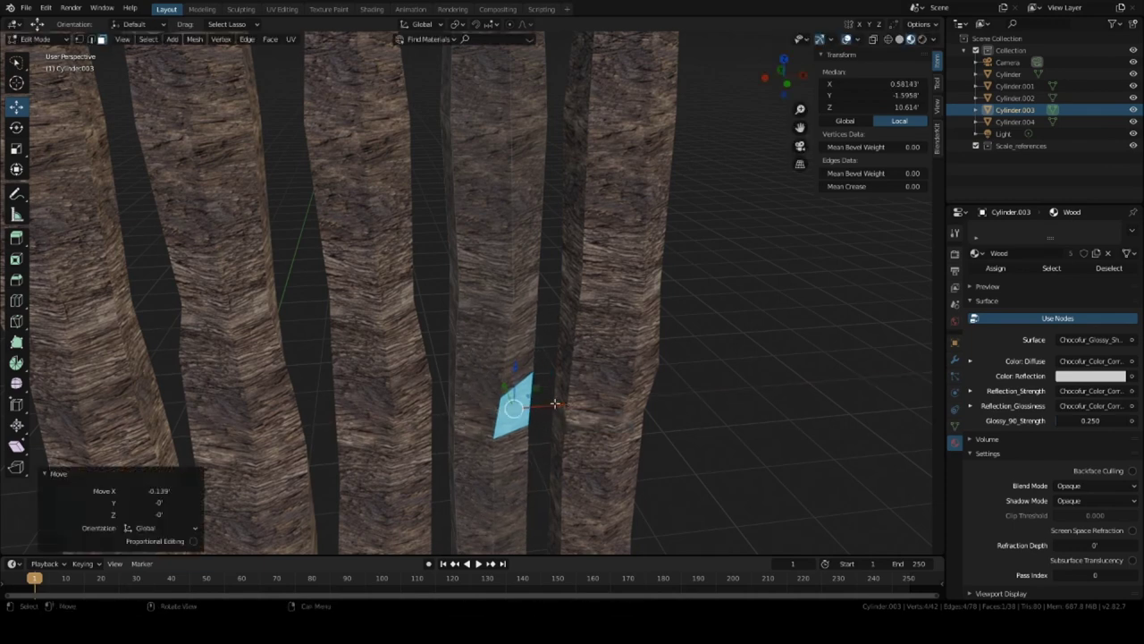
pyautogui.press('Tab')
# Step: On Cylinder.002, tilt a face about 4° and nudge it -0.0417 along X
pyautogui.click(408, 353)
pyautogui.press('Tab')
pyautogui.click(409, 353)
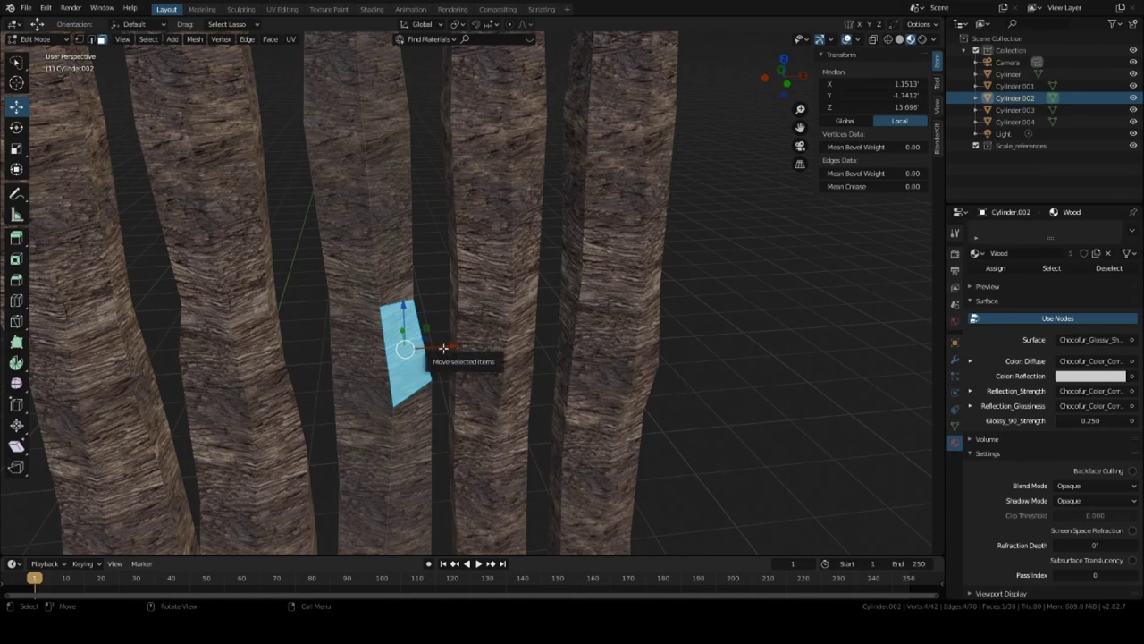
pyautogui.press('r')
pyautogui.click(444, 348)
pyautogui.moveTo(444, 347); pyautogui.dragTo(445, 347)
pyautogui.moveTo(445, 347); pyautogui.dragTo(383, 314, button='middle')
# Step: Inspect the shifted face of Cylinder.002 from another angle, then deselect it
pyautogui.scroll(-4, 390, 369)
pyautogui.scroll(3, 311, 260)
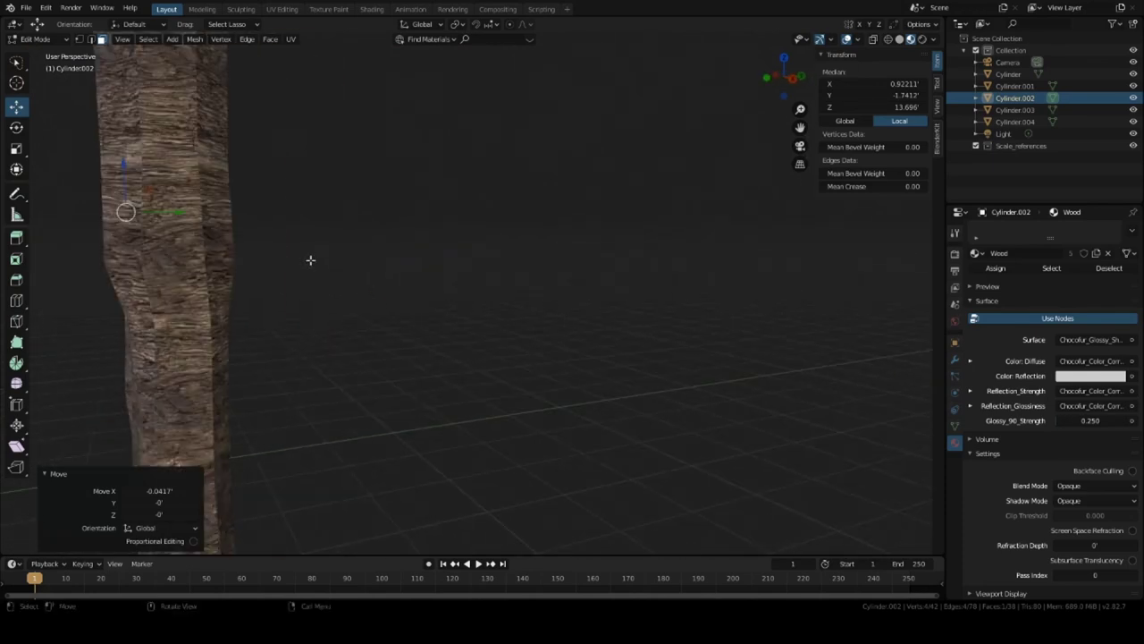
pyautogui.moveTo(298, 237); pyautogui.dragTo(514, 300, button='middle')
pyautogui.scroll(3, 375, 205)
pyautogui.hotkey('alt', 'a')
# Step: Slide a vertical edge of Cylinder.004 along Y
pyautogui.press('Tab')
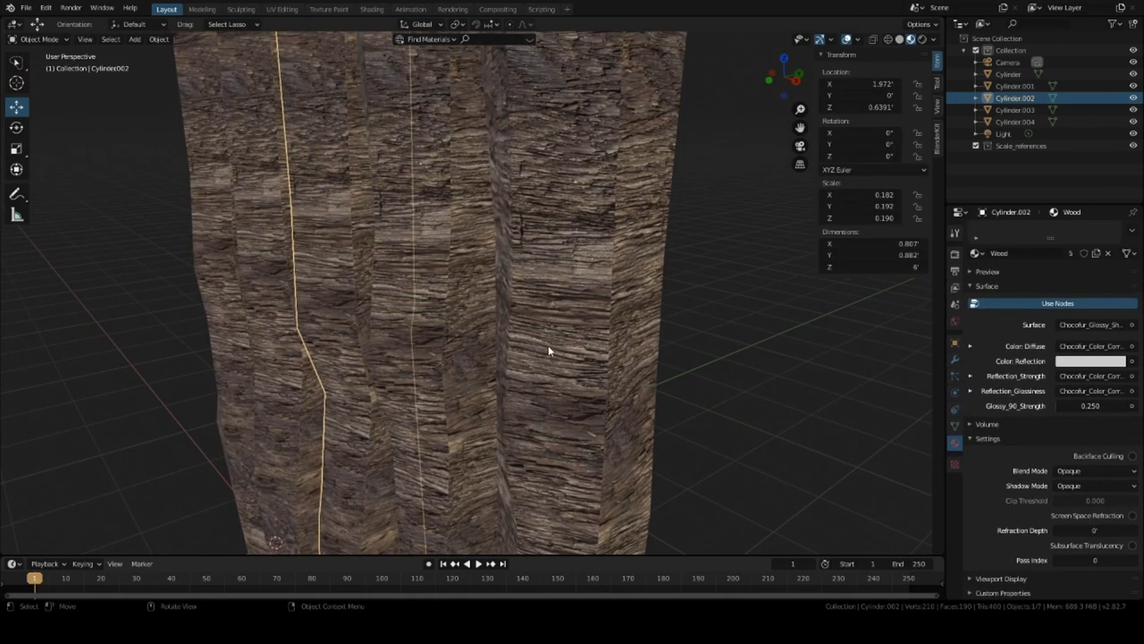
pyautogui.click(547, 343)
pyautogui.press('Tab')
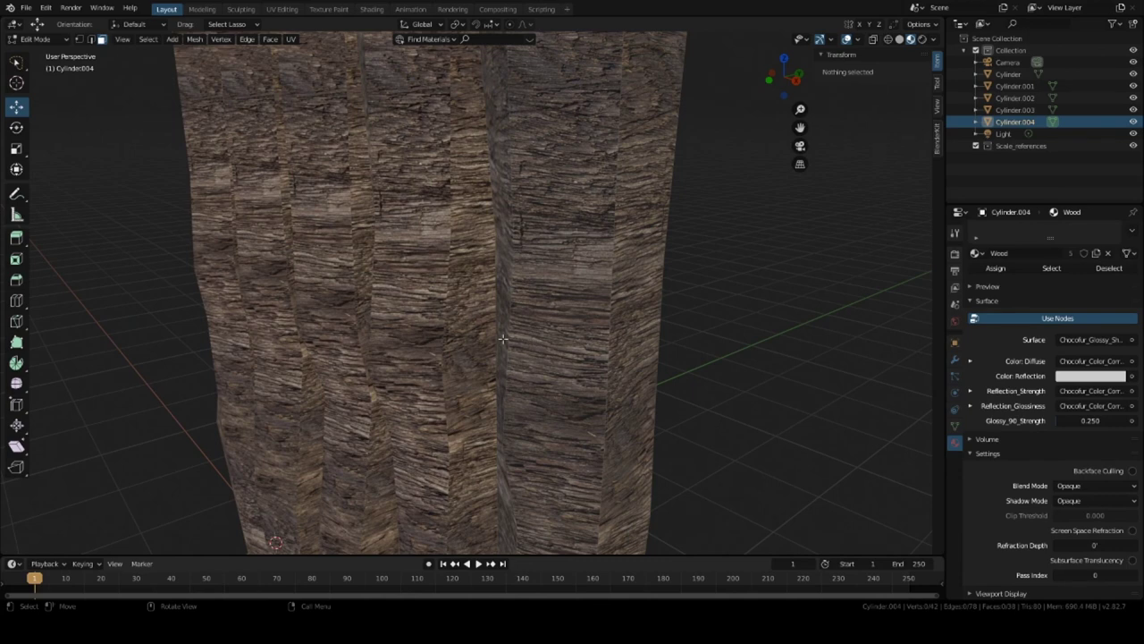
pyautogui.click(502, 338)
pyautogui.moveTo(517, 341); pyautogui.dragTo(432, 302, button='middle')
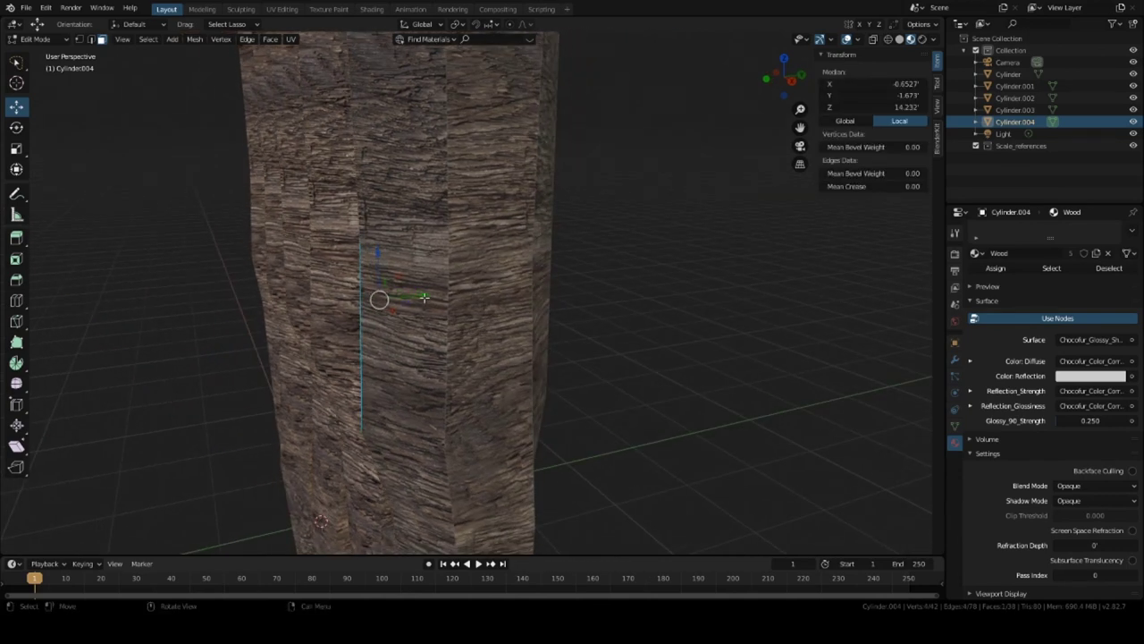
pyautogui.moveTo(424, 297); pyautogui.dragTo(446, 296)
# Step: Push a Cylinder.004 face along Y and left along X, then deselect it
pyautogui.moveTo(421, 364); pyautogui.dragTo(393, 345, button='middle')
pyautogui.click(391, 342)
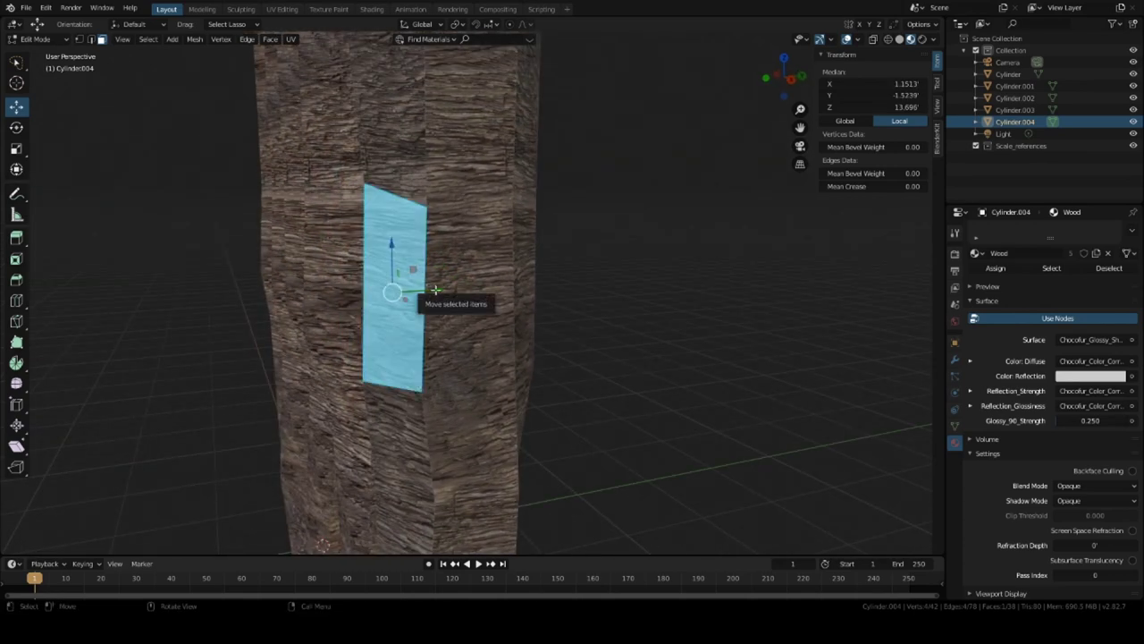
pyautogui.moveTo(429, 289); pyautogui.dragTo(436, 289)
pyautogui.moveTo(436, 290); pyautogui.dragTo(838, 347, button='middle')
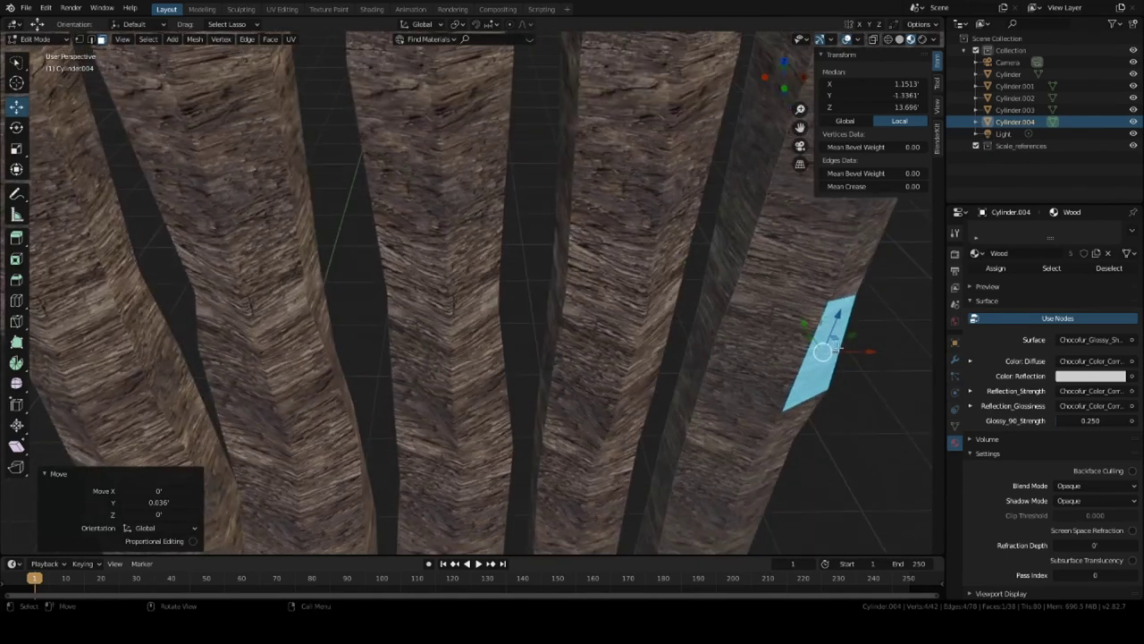
pyautogui.moveTo(861, 351); pyautogui.dragTo(839, 350)
pyautogui.moveTo(603, 343); pyautogui.dragTo(498, 354, button='middle')
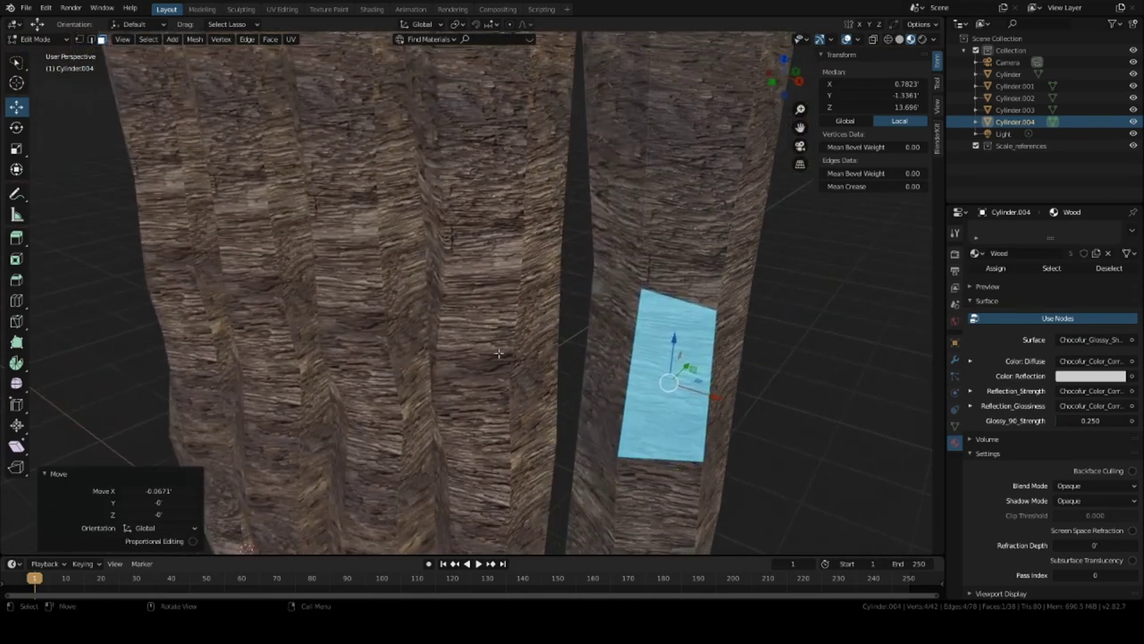
pyautogui.hotkey('alt', 'a')
# Step: Push a face of Cylinder.003 along Y, then deselect and leave Edit Mode
pyautogui.press('a')
pyautogui.click(461, 362)
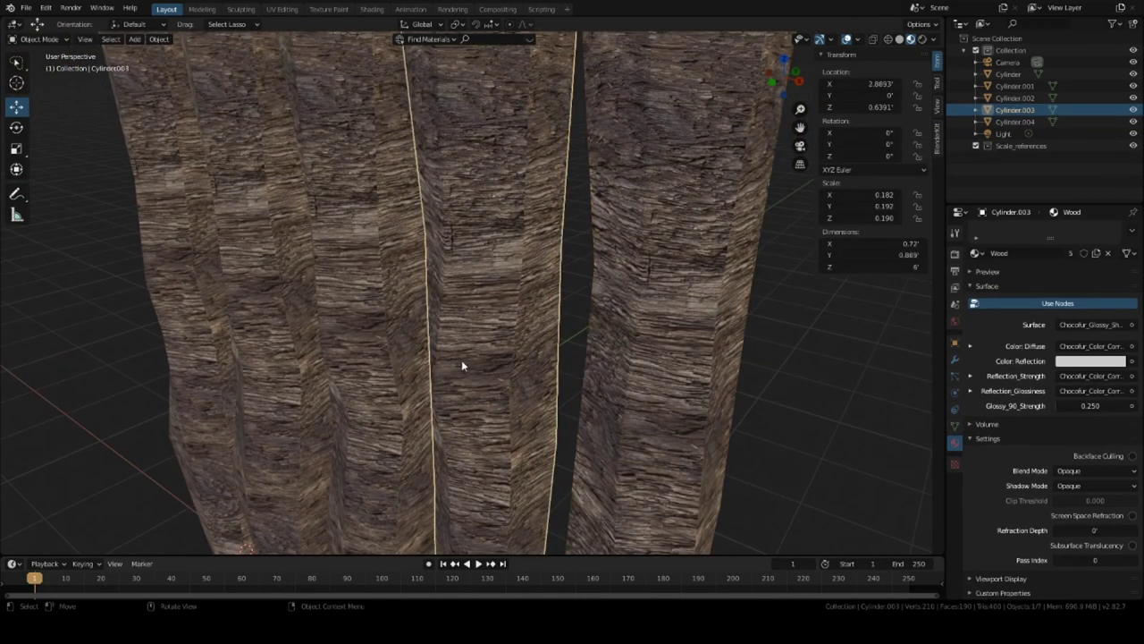
pyautogui.hotkey('alt', 'a')
pyautogui.click(462, 362)
pyautogui.moveTo(461, 361); pyautogui.dragTo(413, 339, button='middle')
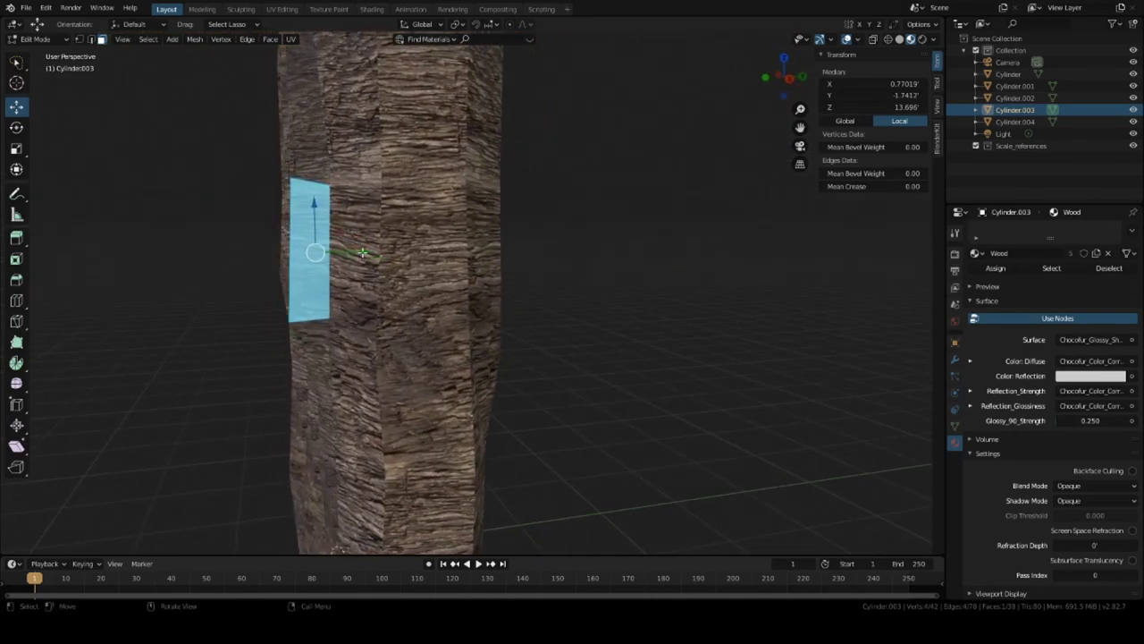
pyautogui.moveTo(363, 253); pyautogui.dragTo(390, 255)
pyautogui.press('KP_Decimal')
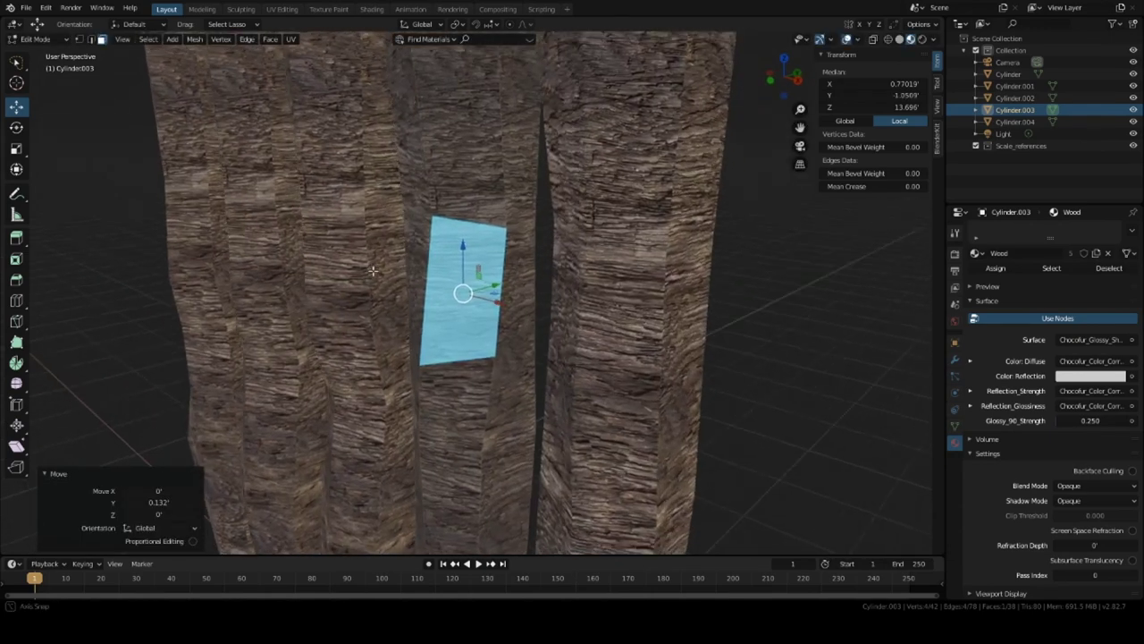
pyautogui.click(260, 282)
pyautogui.press('Tab')
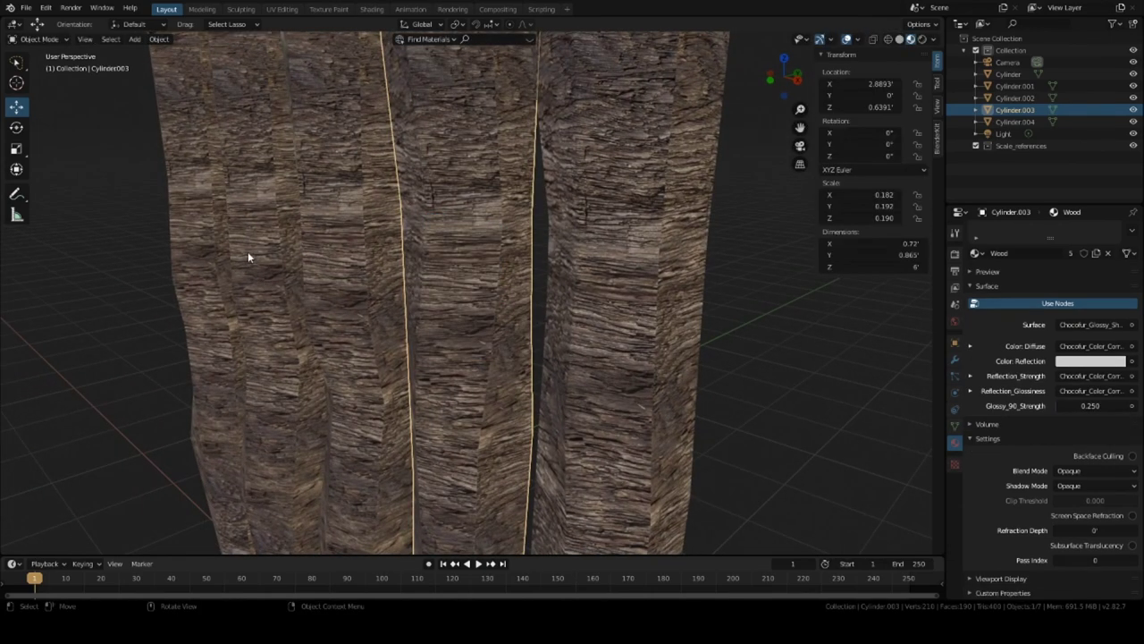
# Step: Push a face of Cylinder.001 along Y
pyautogui.click(248, 252)
pyautogui.press('Tab')
pyautogui.click(248, 251)
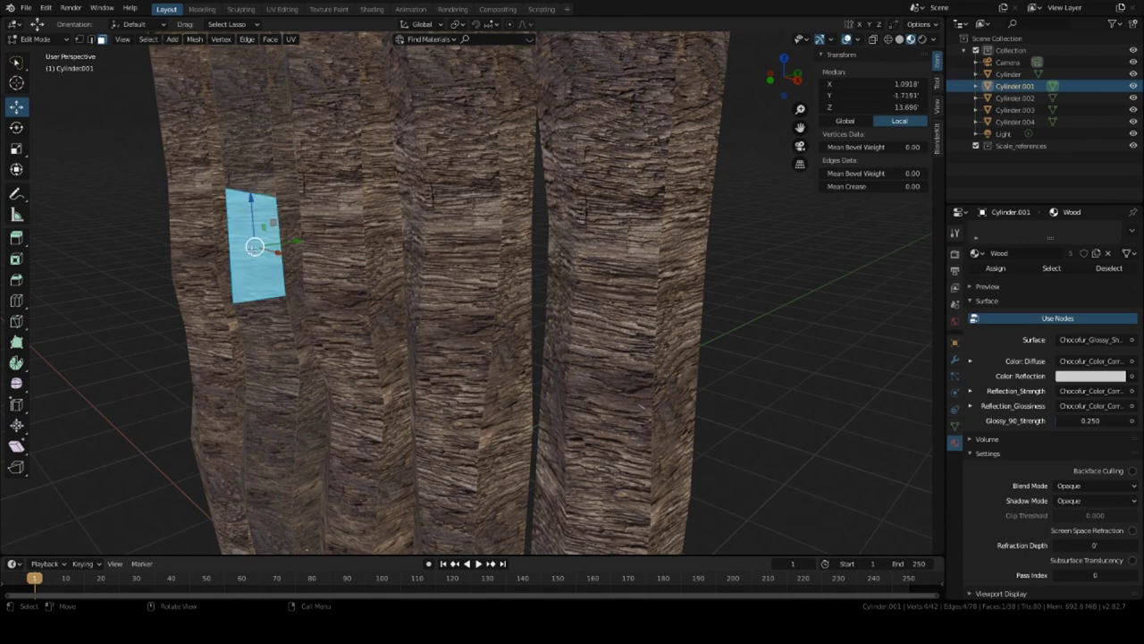
pyautogui.scroll(2, 254, 257)
pyautogui.moveTo(255, 258); pyautogui.dragTo(283, 238, button='middle')
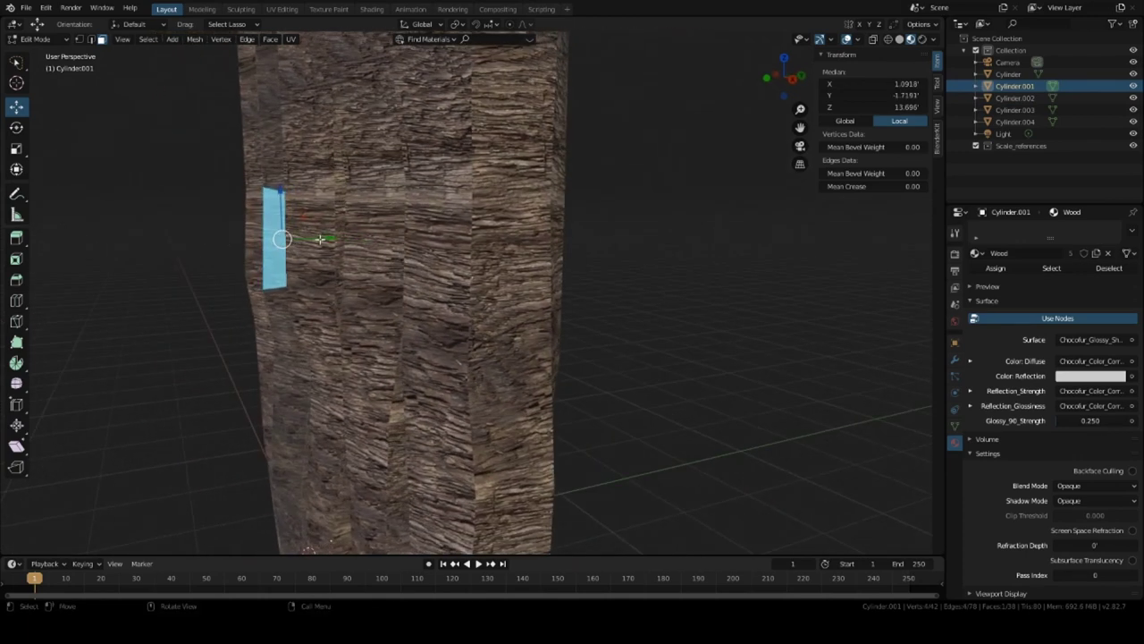
pyautogui.moveTo(324, 238); pyautogui.dragTo(302, 236)
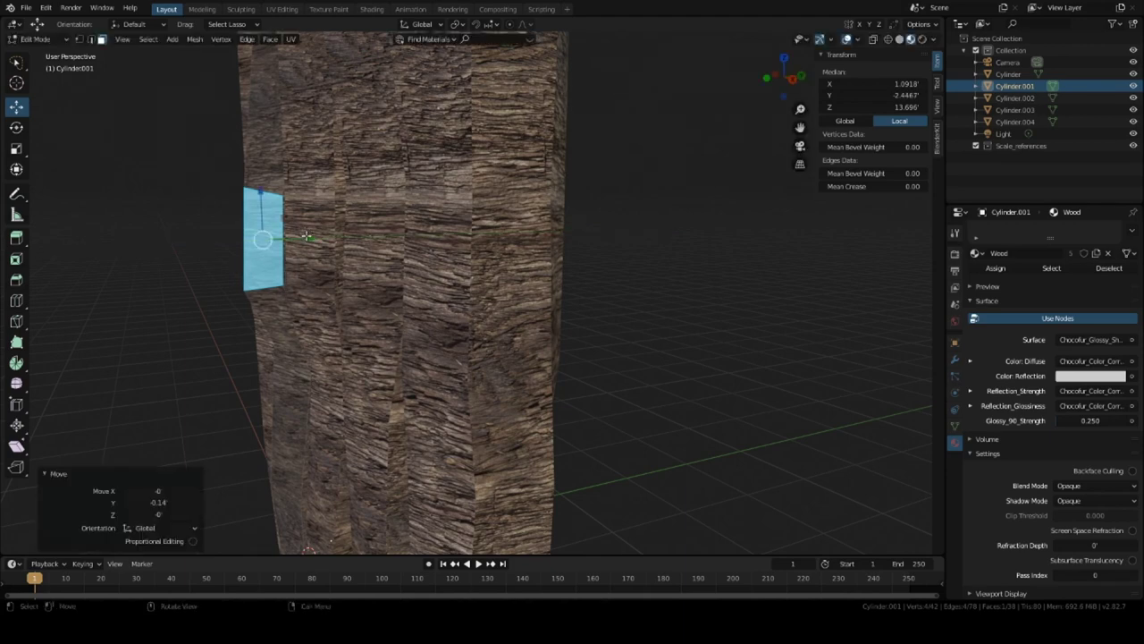
pyautogui.moveTo(302, 235); pyautogui.dragTo(358, 256, button='middle')
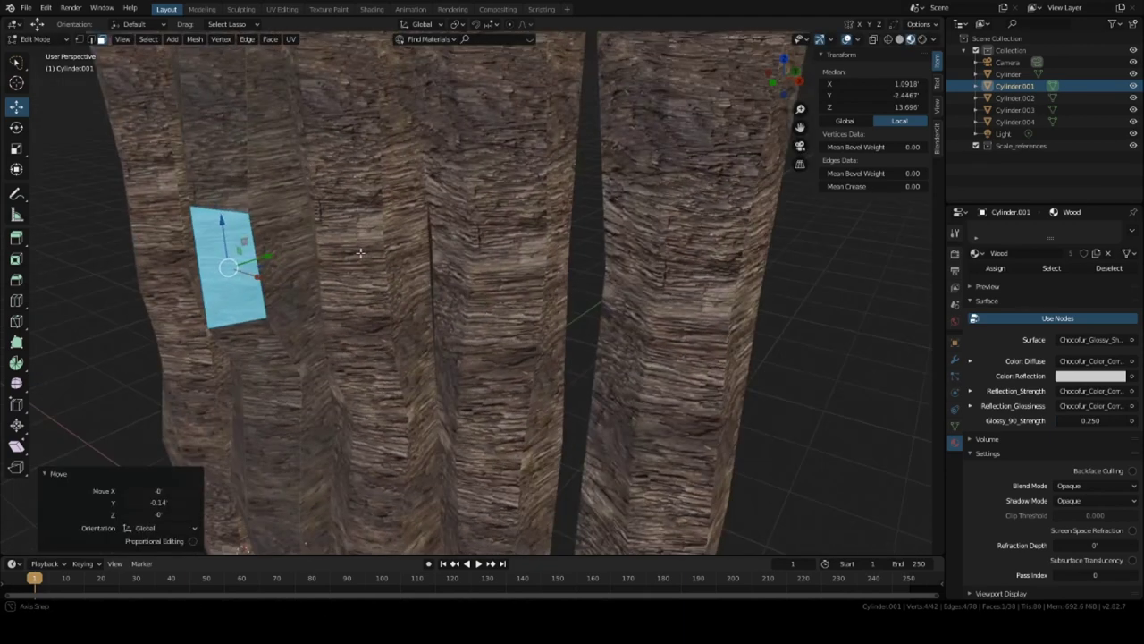
# Step: Shift a side face of Cylinder.002 0.153 along Y and zoom out on all trunks
pyautogui.hotkey('alt', 'q')
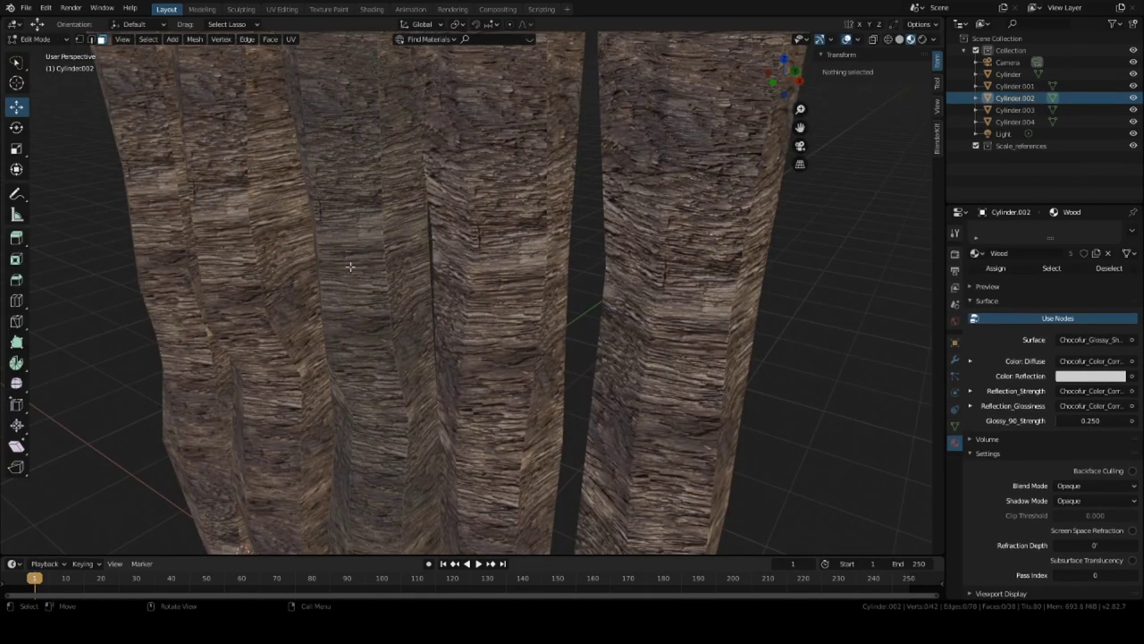
pyautogui.click(351, 286)
pyautogui.moveTo(350, 286); pyautogui.dragTo(299, 251, button='middle')
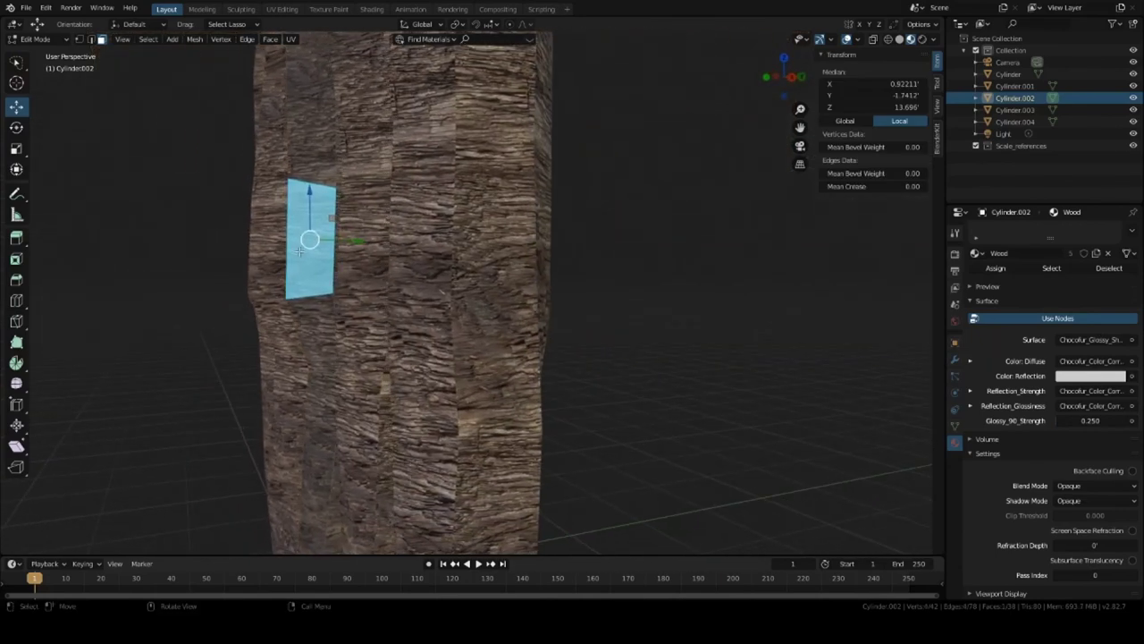
pyautogui.moveTo(355, 241); pyautogui.dragTo(383, 241)
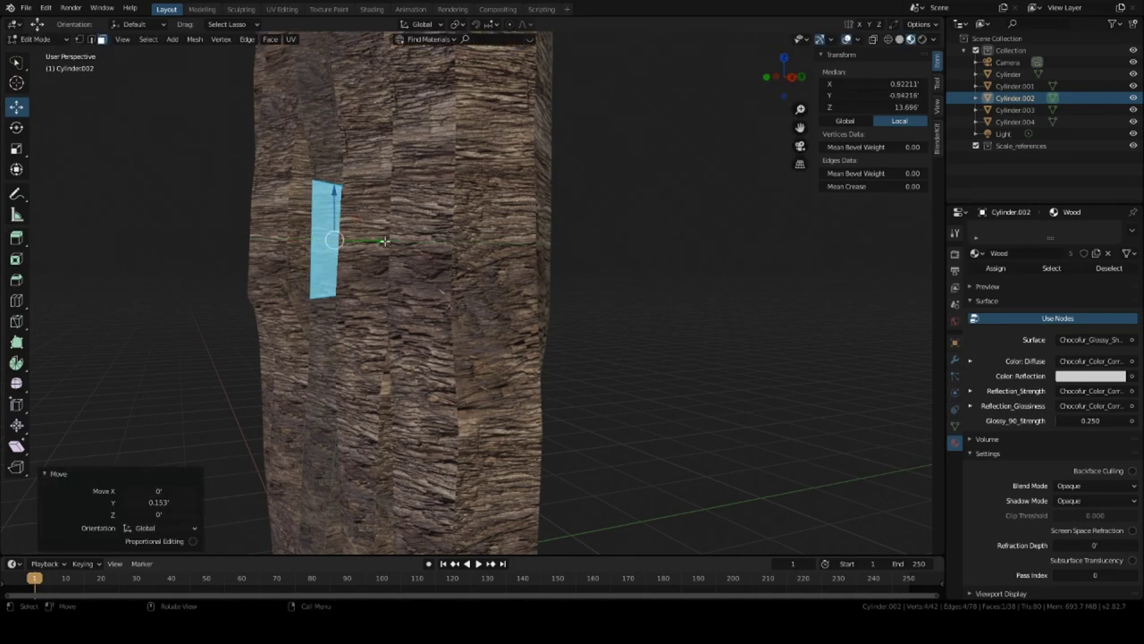
pyautogui.moveTo(380, 246); pyautogui.dragTo(567, 296, button='middle')
pyautogui.scroll(-5, 610, 278)
# Step: Deselect everything and switch the viewport to Rendered shading
pyautogui.press('Tab')
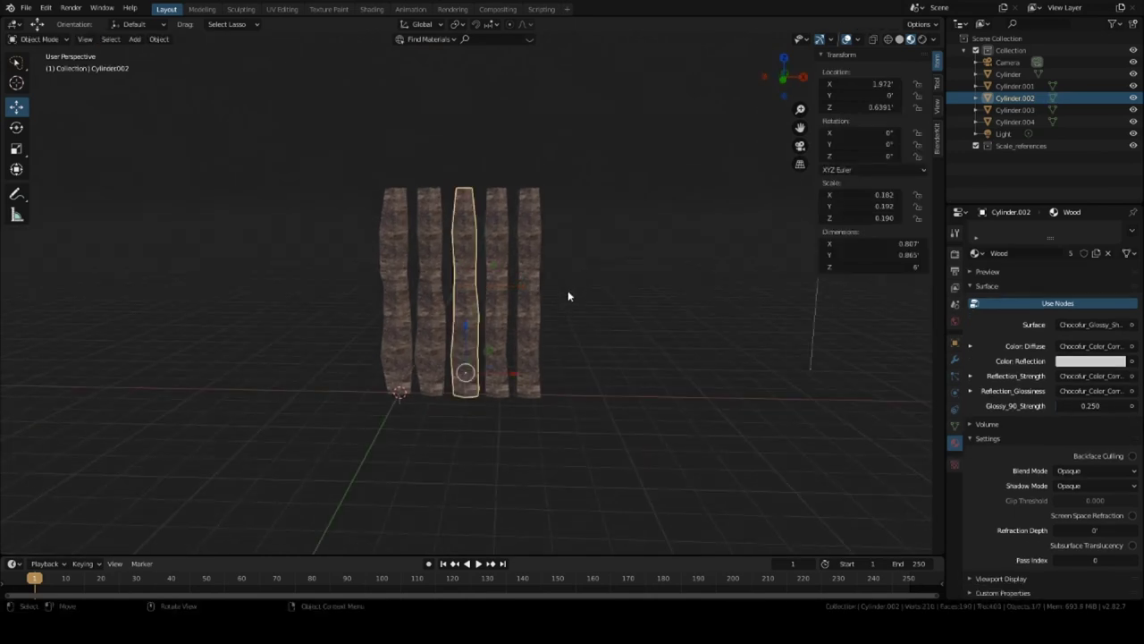
pyautogui.press('a')
pyautogui.click(575, 286)
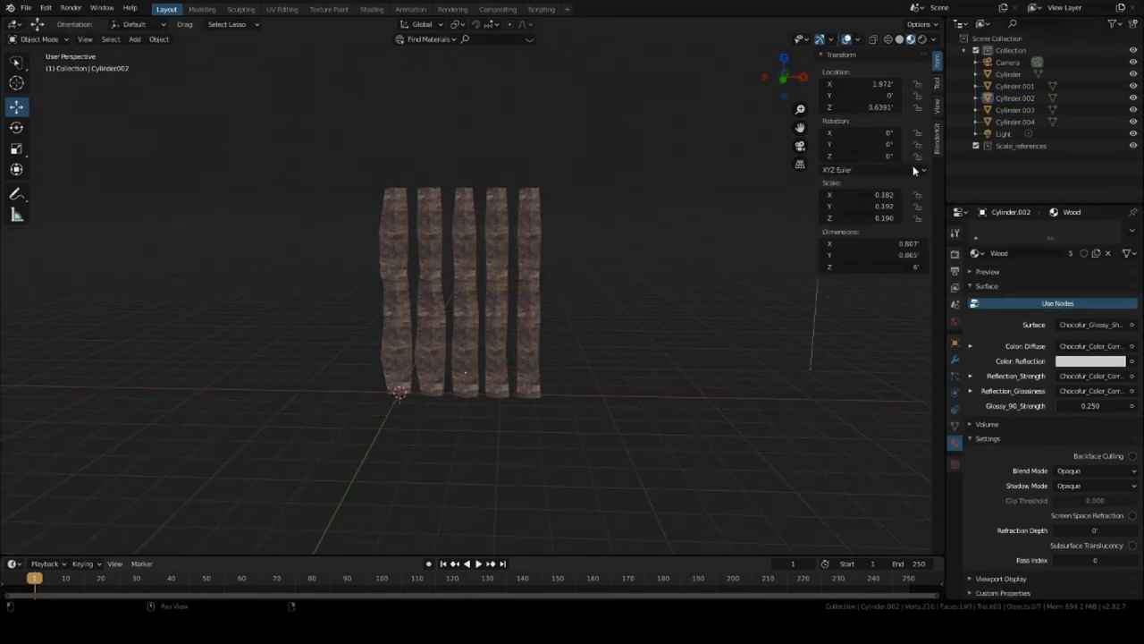
pyautogui.click(923, 40)
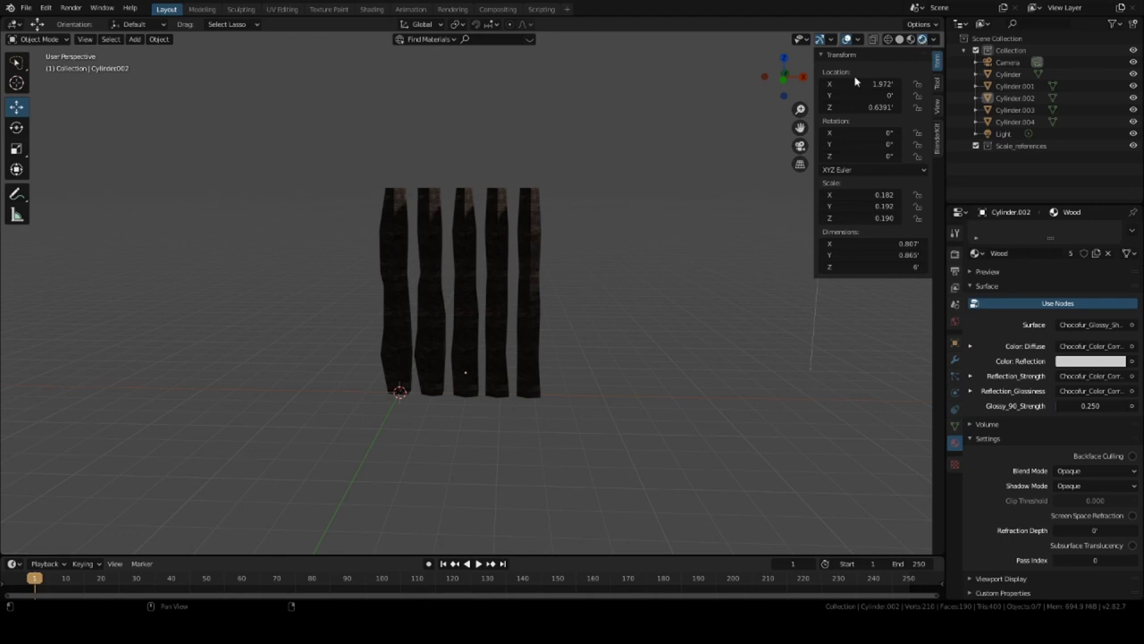
# Step: Move the light above the trunks to X 1.964, Y 2.6747, Z 19.455 and make it a Sun lamp
pyautogui.click(814, 299)
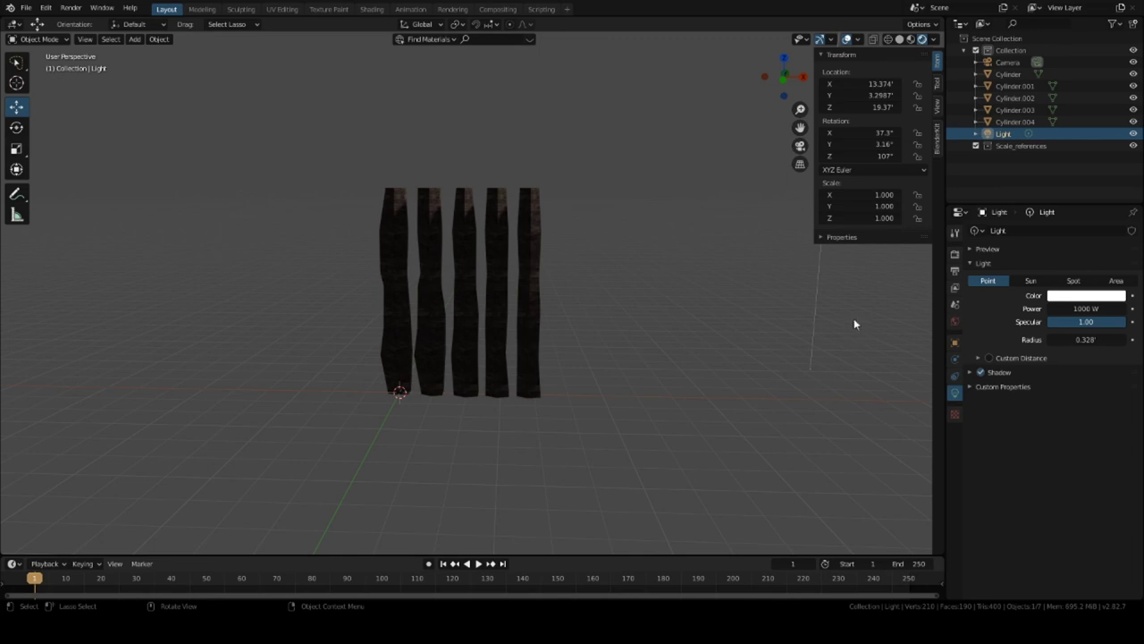
pyautogui.press('g')
pyautogui.click(458, 315)
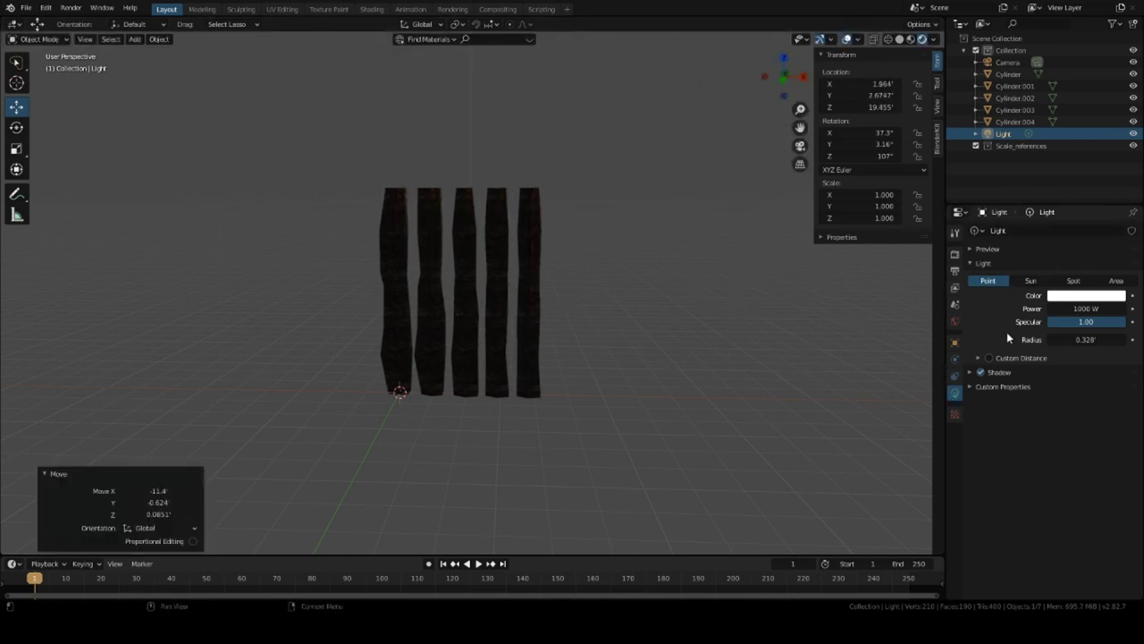
pyautogui.click(1030, 281)
# Step: Move the sun lamp to Y -6.6162 and rotate it to 18.3°, -33.9°, 119°
pyautogui.moveTo(801, 280); pyautogui.dragTo(683, 282, button='middle')
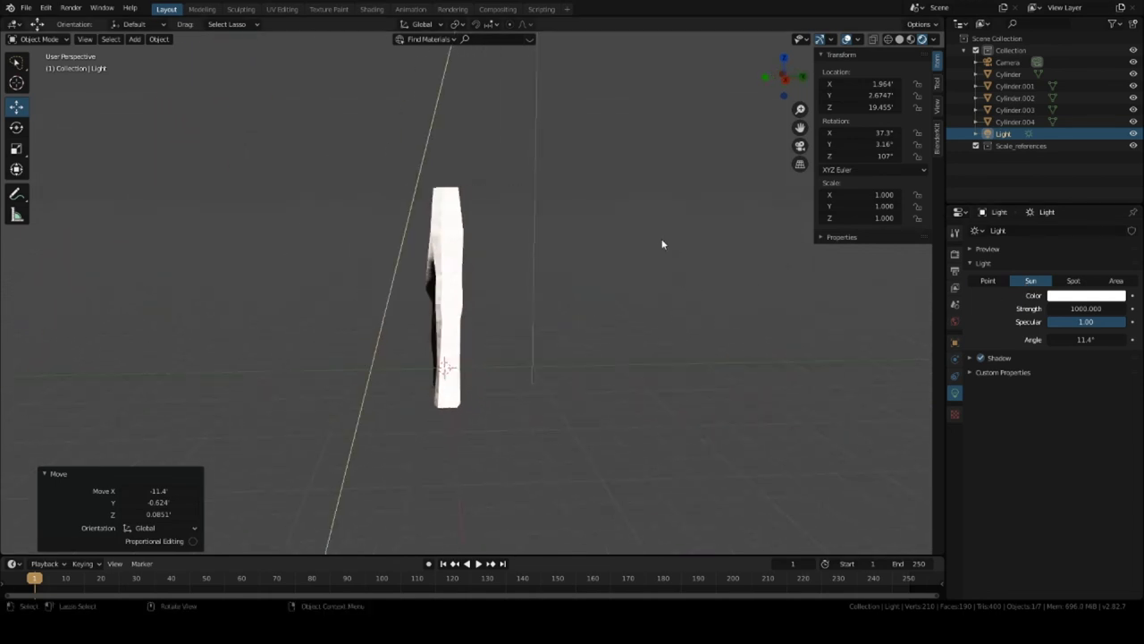
pyautogui.press('g')
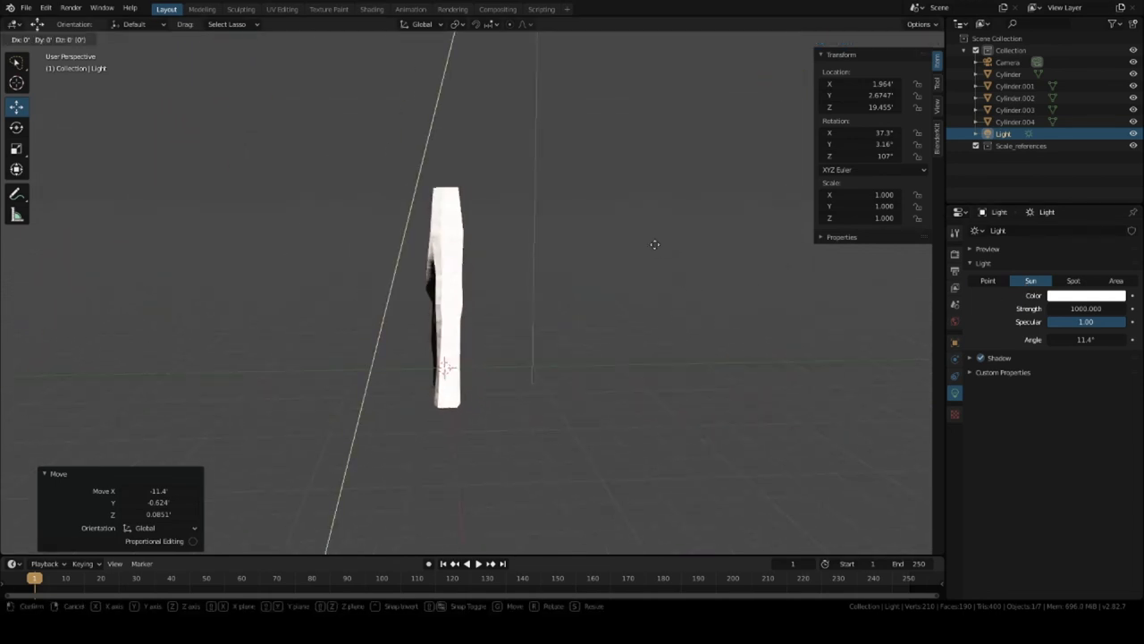
pyautogui.press('y')
pyautogui.click(492, 259)
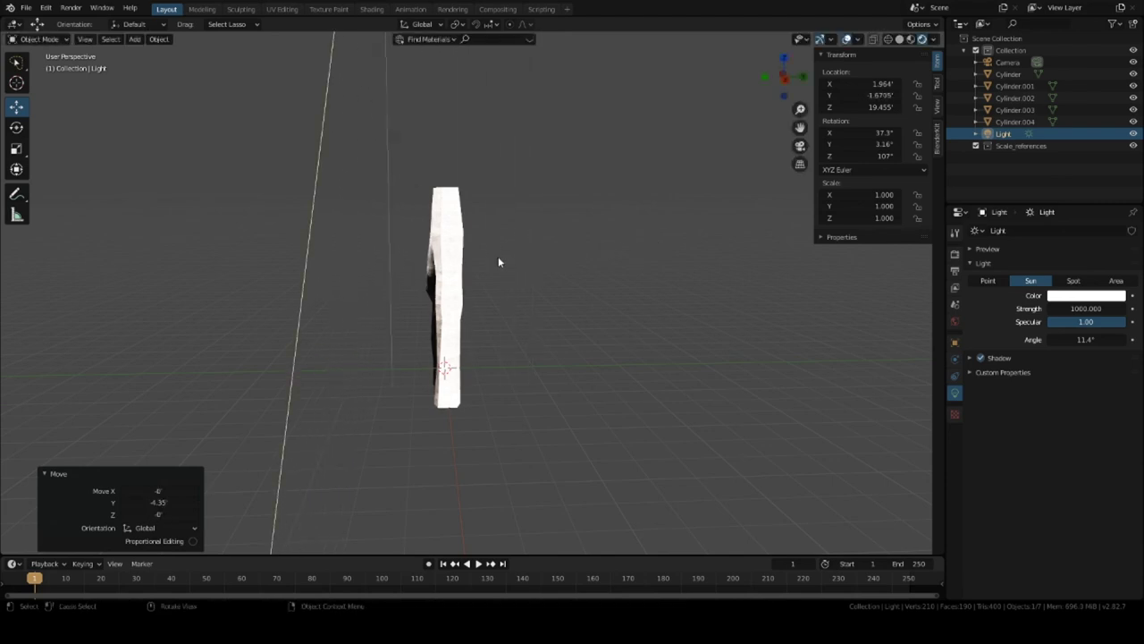
pyautogui.press('r')
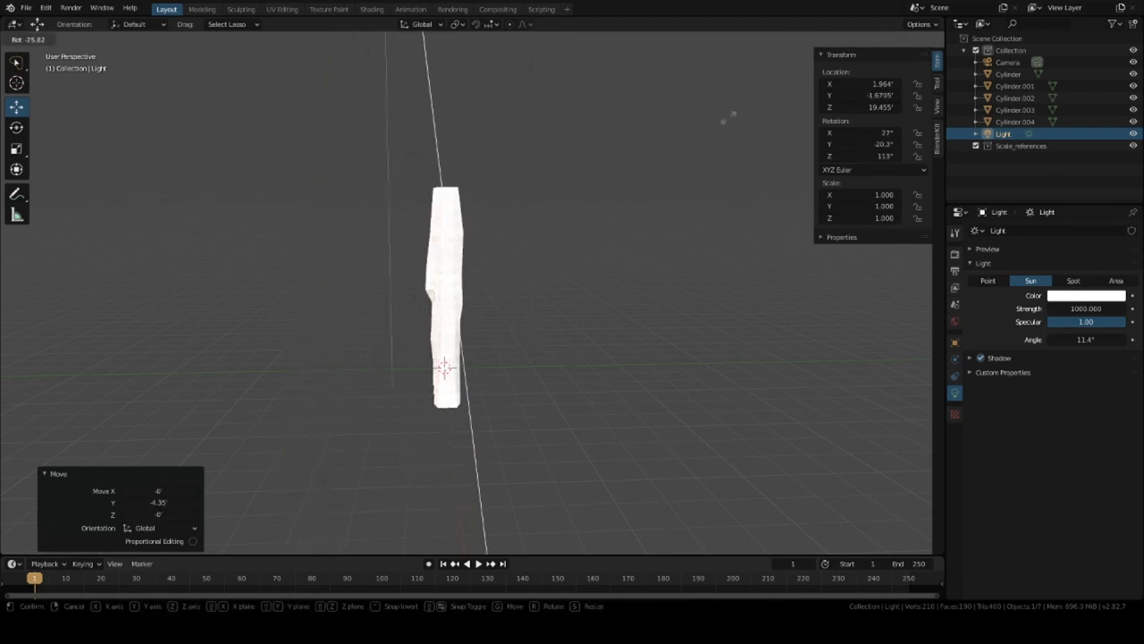
pyautogui.click(729, 115)
pyautogui.press('g')
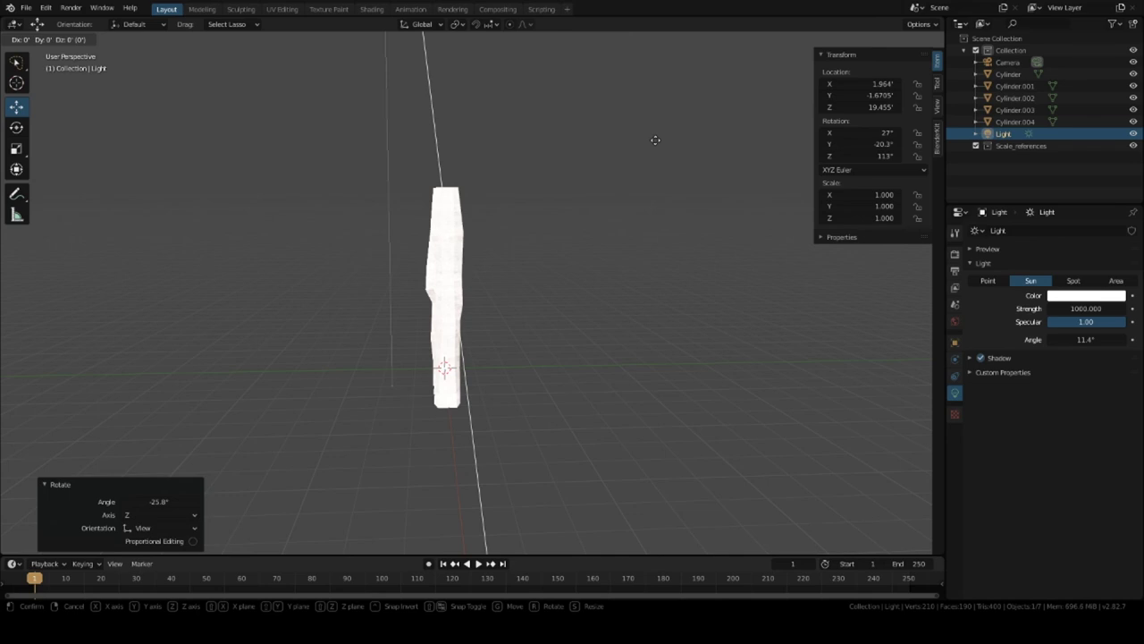
pyautogui.press('y')
pyautogui.click(461, 222)
pyautogui.press('r')
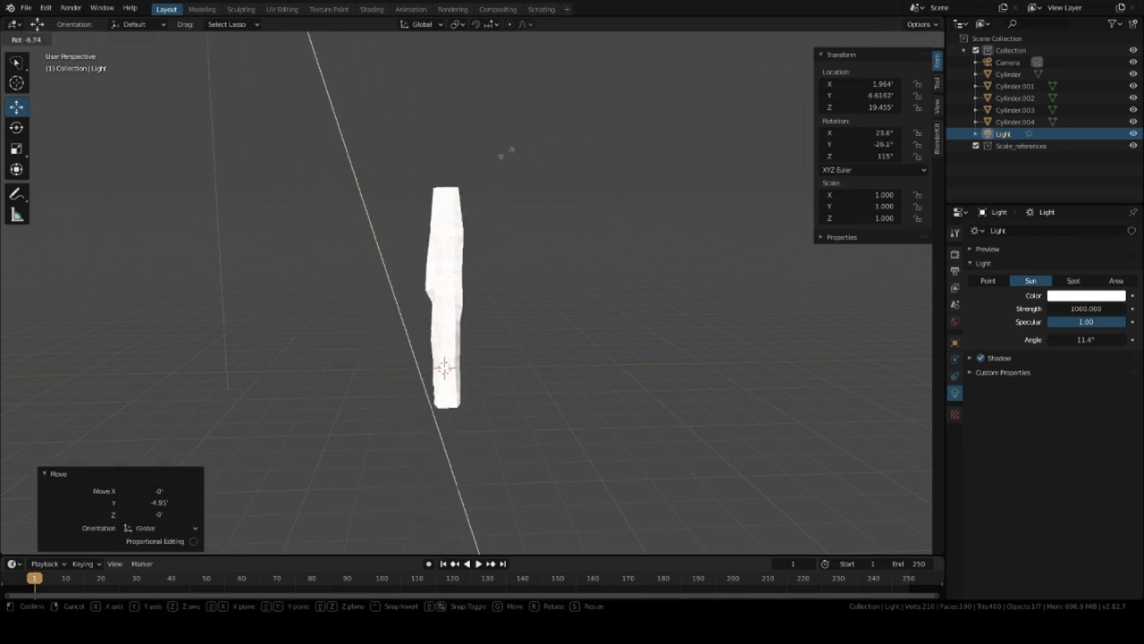
pyautogui.click(567, 90)
# Step: Lower the sun strength from 1000 to 5
pyautogui.moveTo(567, 90); pyautogui.dragTo(588, 170, button='middle')
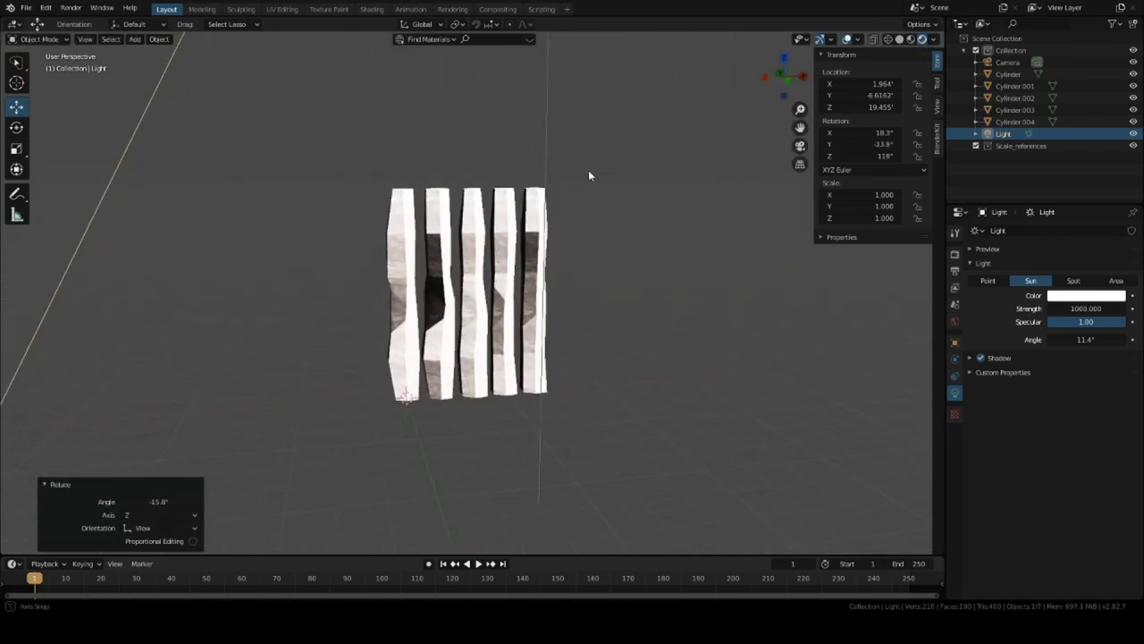
pyautogui.scroll(3, 572, 171)
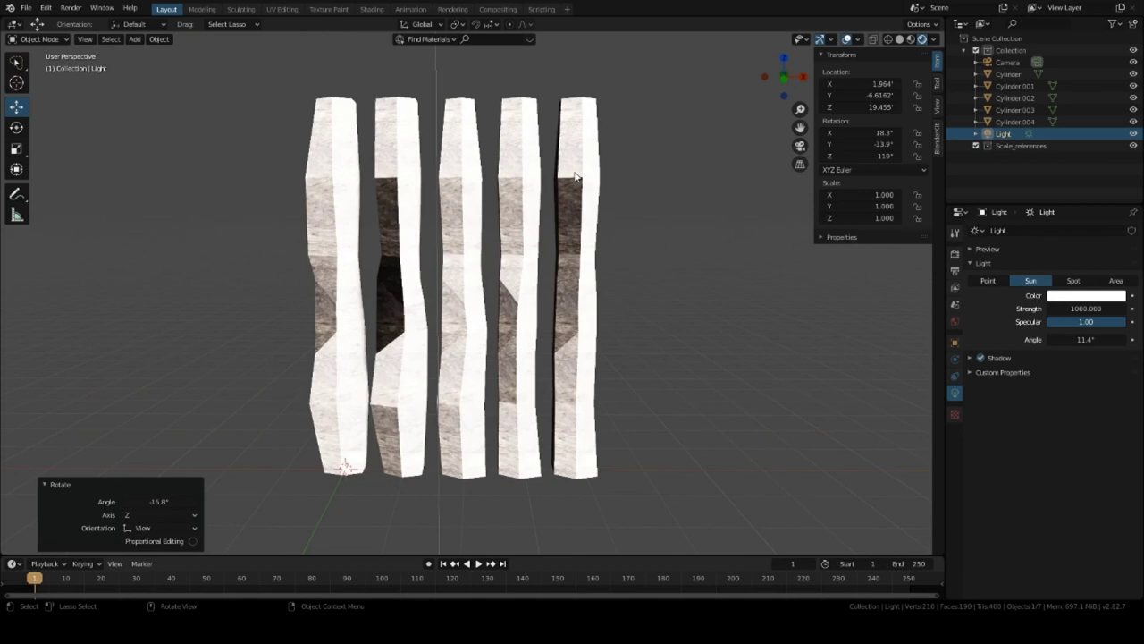
pyautogui.doubleClick(1064, 309)
pyautogui.write('5')
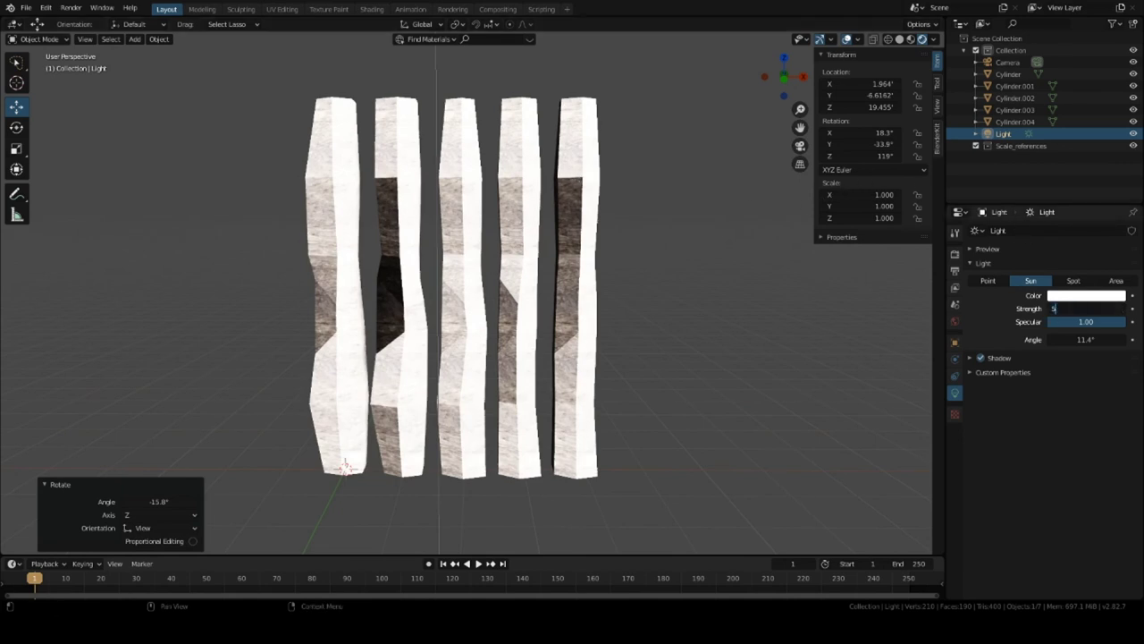
pyautogui.press('Return')
# Step: Compare Solid and Material Preview shading and look through the overlay and gizmo options
pyautogui.scroll(-3, 606, 302)
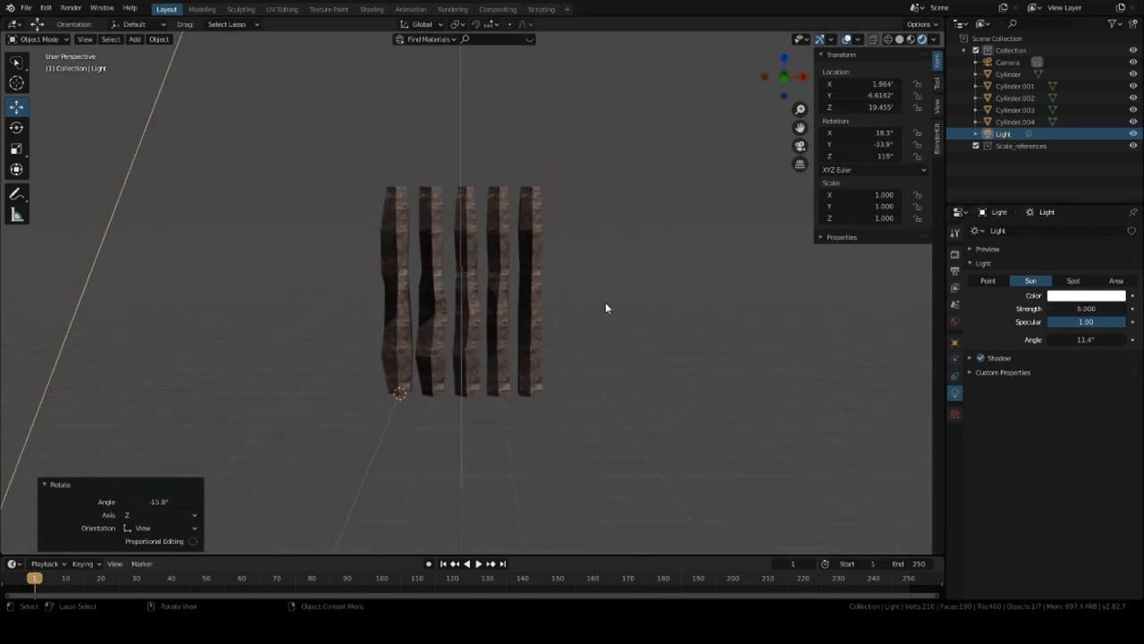
pyautogui.scroll(6, 605, 302)
pyautogui.scroll(-2, 608, 305)
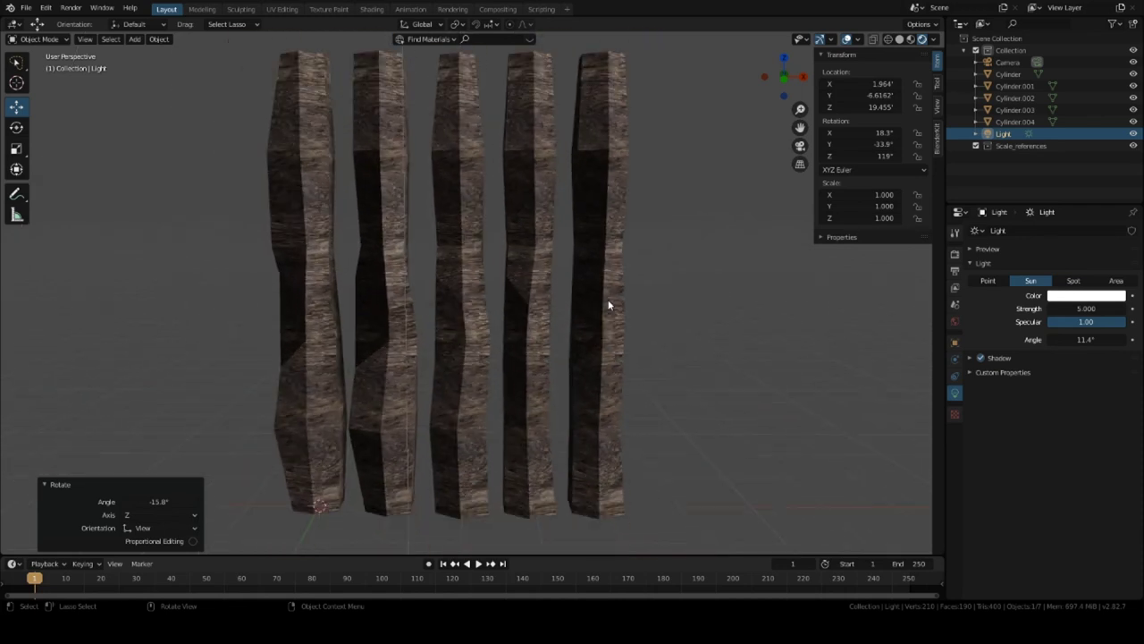
pyautogui.click(899, 42)
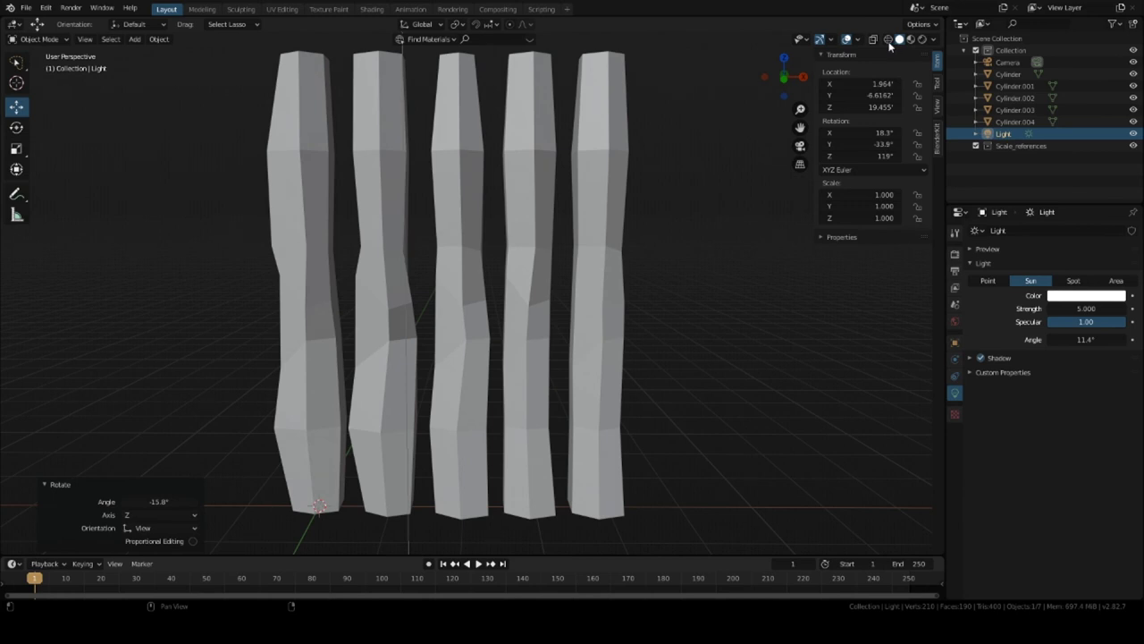
pyautogui.click(858, 40)
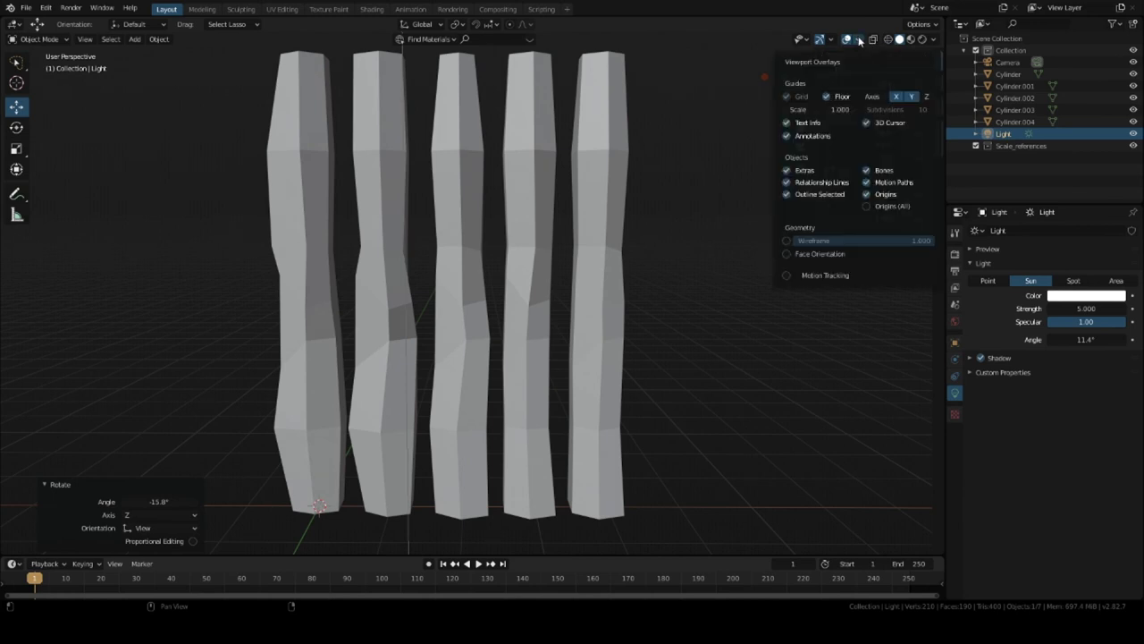
pyautogui.click(911, 40)
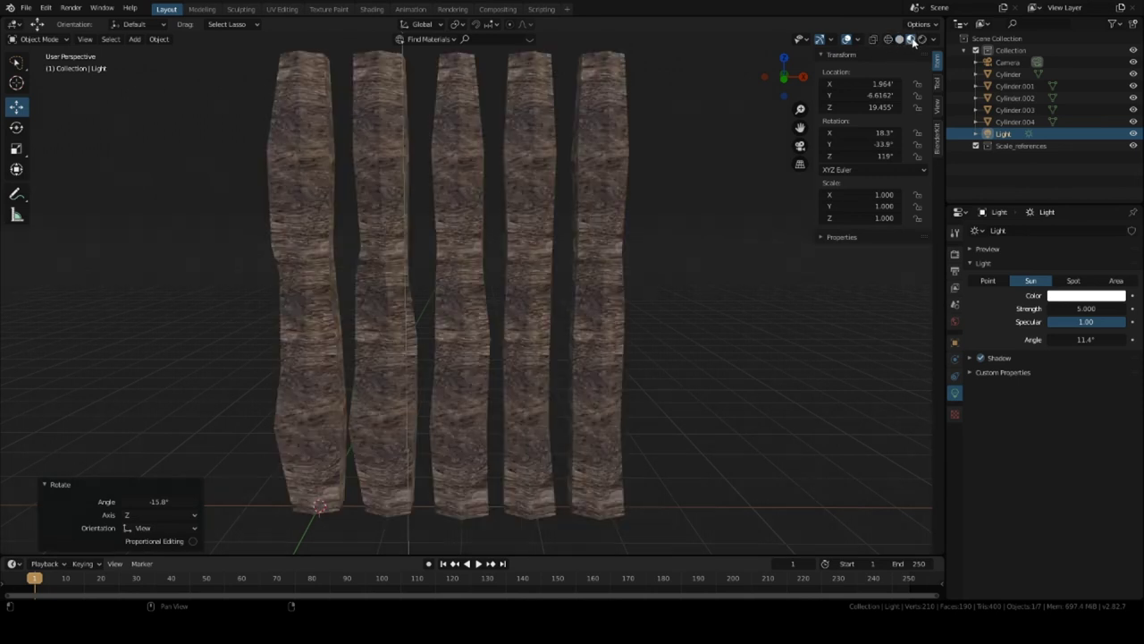
pyautogui.click(859, 40)
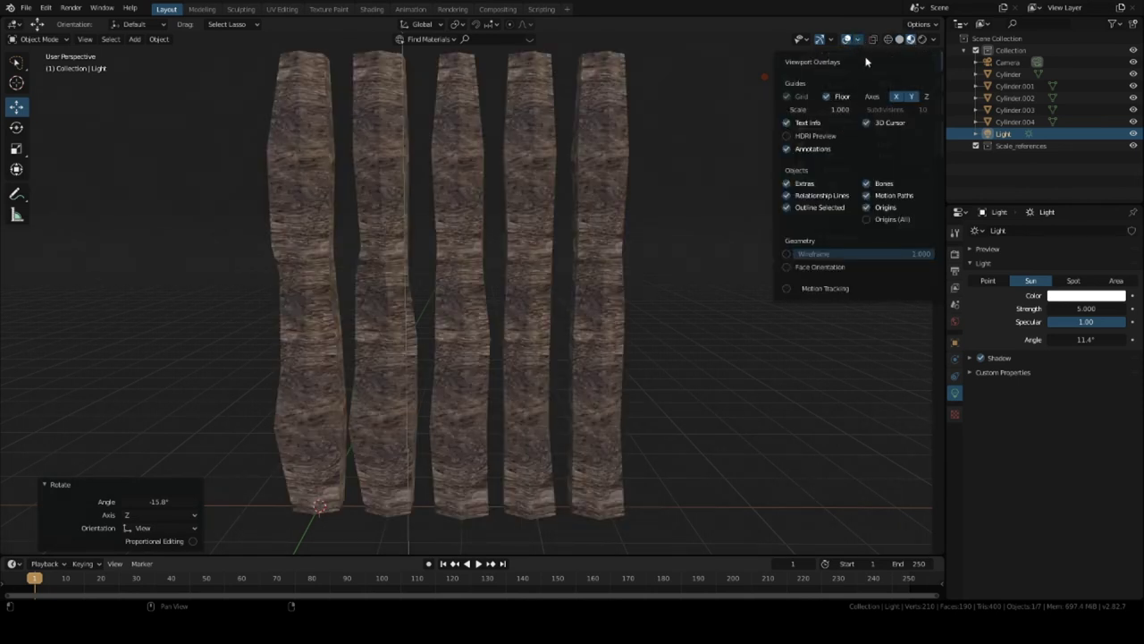
pyautogui.click(833, 41)
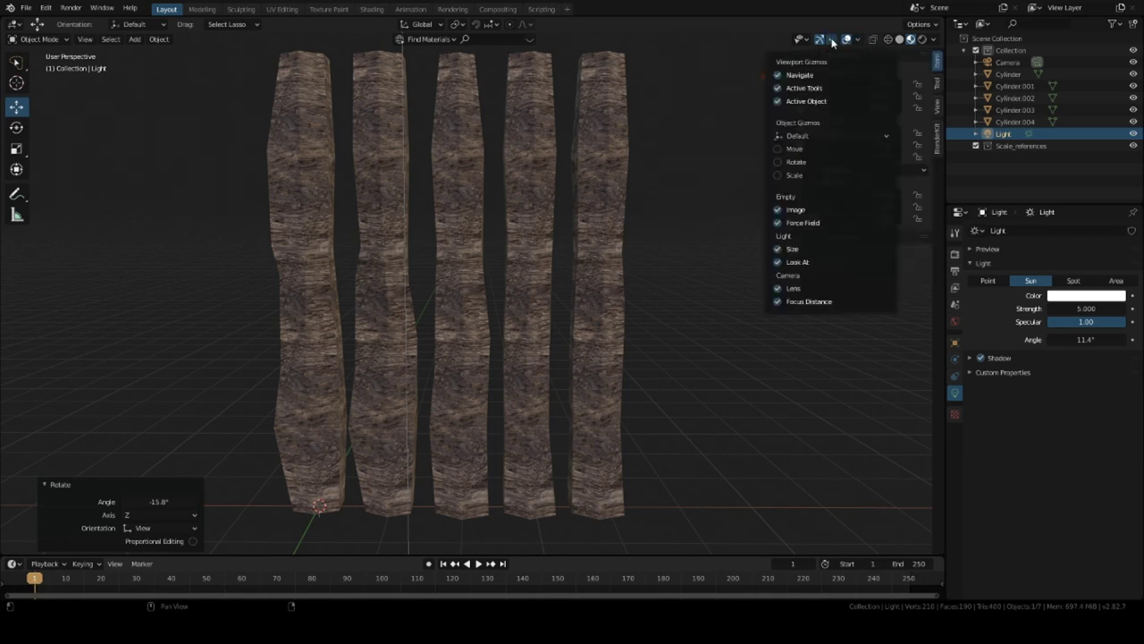
# Step: Enable Scene Lights for Material Preview shading and browse the HDRI environments
pyautogui.click(933, 39)
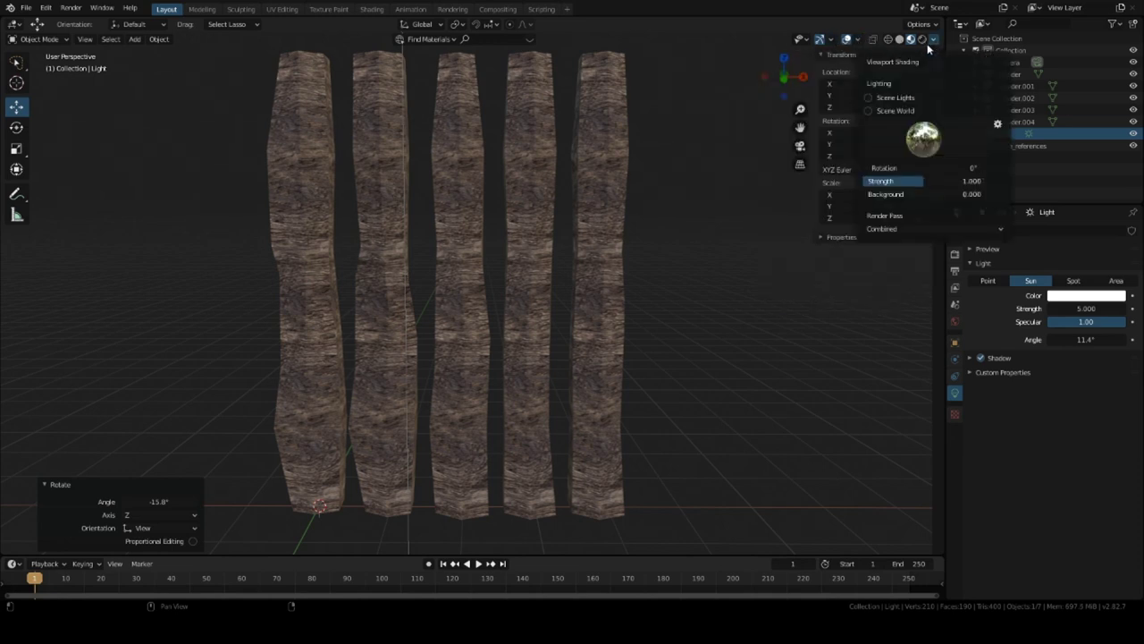
pyautogui.click(869, 97)
pyautogui.click(869, 120)
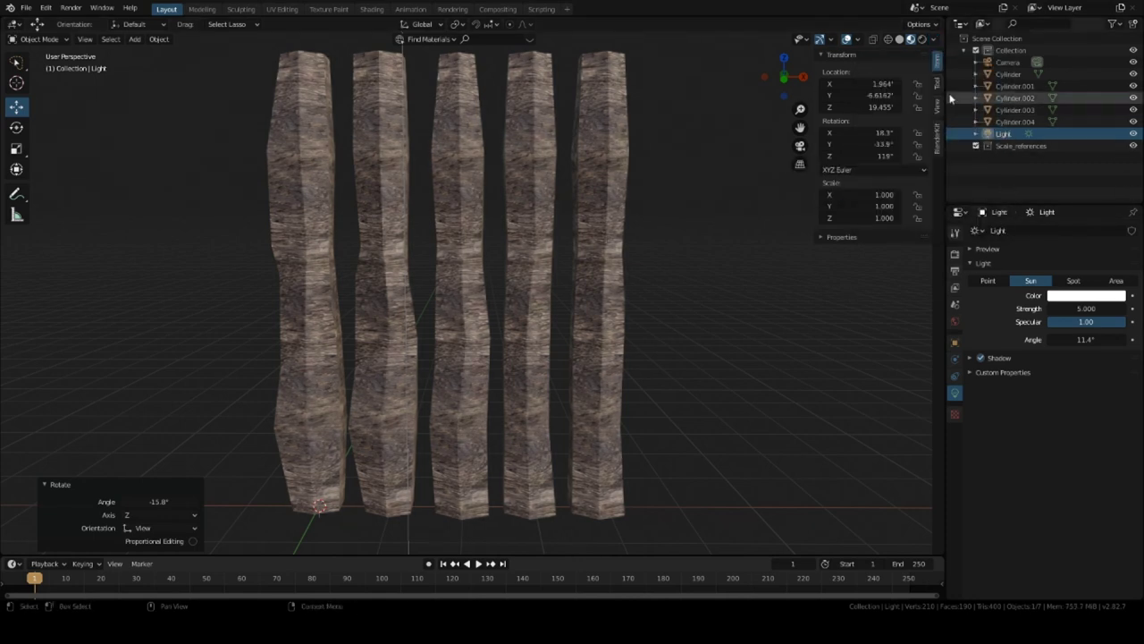
# Step: Switch to Solid shading with Cavity enabled to highlight the trunk edges
pyautogui.click(900, 40)
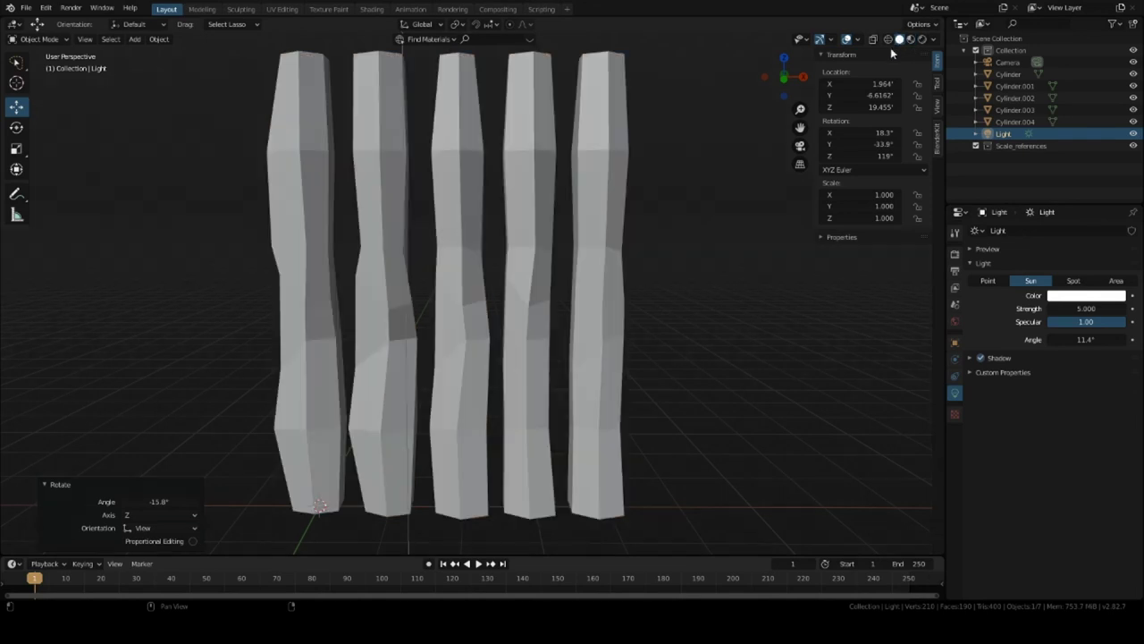
pyautogui.click(934, 42)
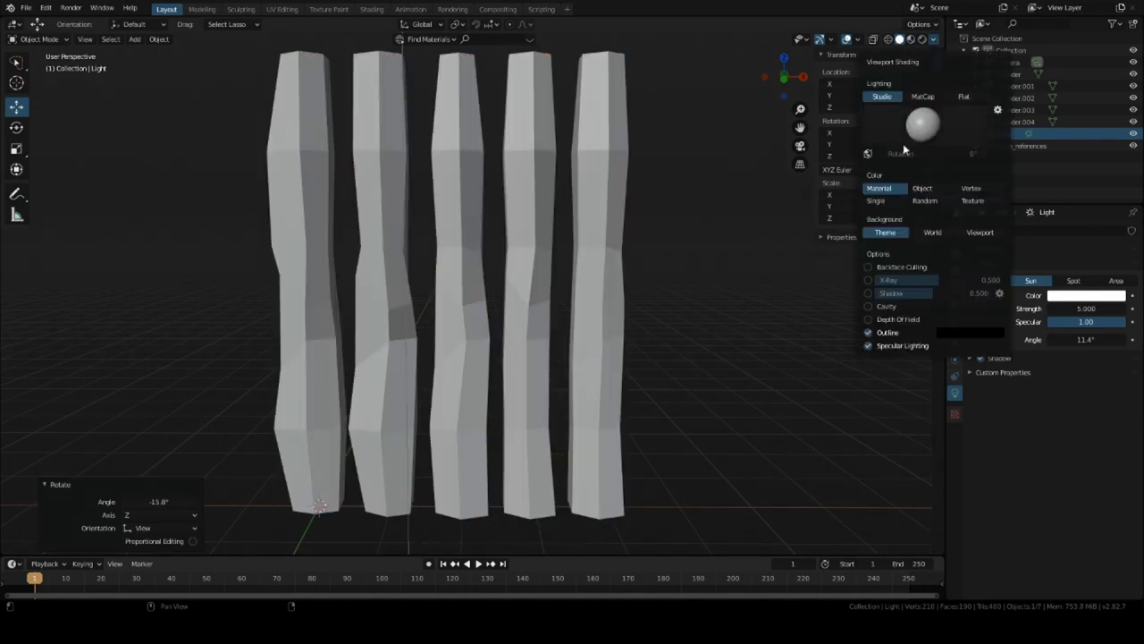
pyautogui.click(875, 309)
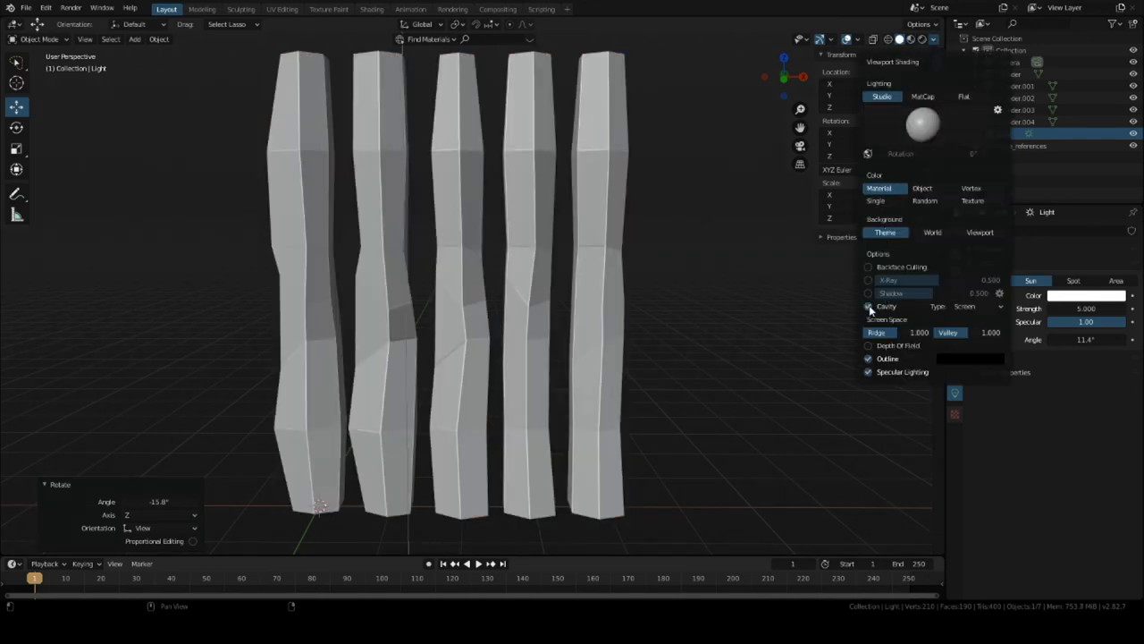
pyautogui.moveTo(813, 201); pyautogui.dragTo(787, 254, button='middle')
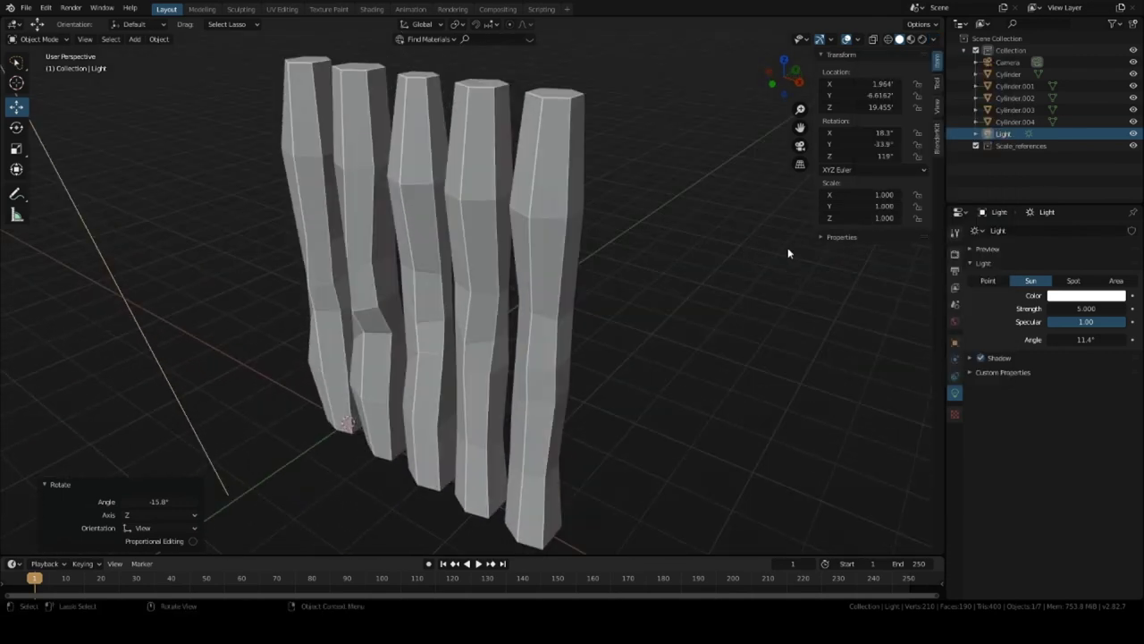
# Step: Return to Material Preview for the wood bark, deselect the sun lamp and orbit to a front view
pyautogui.click(911, 39)
pyautogui.moveTo(590, 152)
pyautogui.mouseDown(button='middle')
pyautogui.moveTo(561, 165)
pyautogui.moveTo(581, 160)
pyautogui.mouseUp(button='middle')
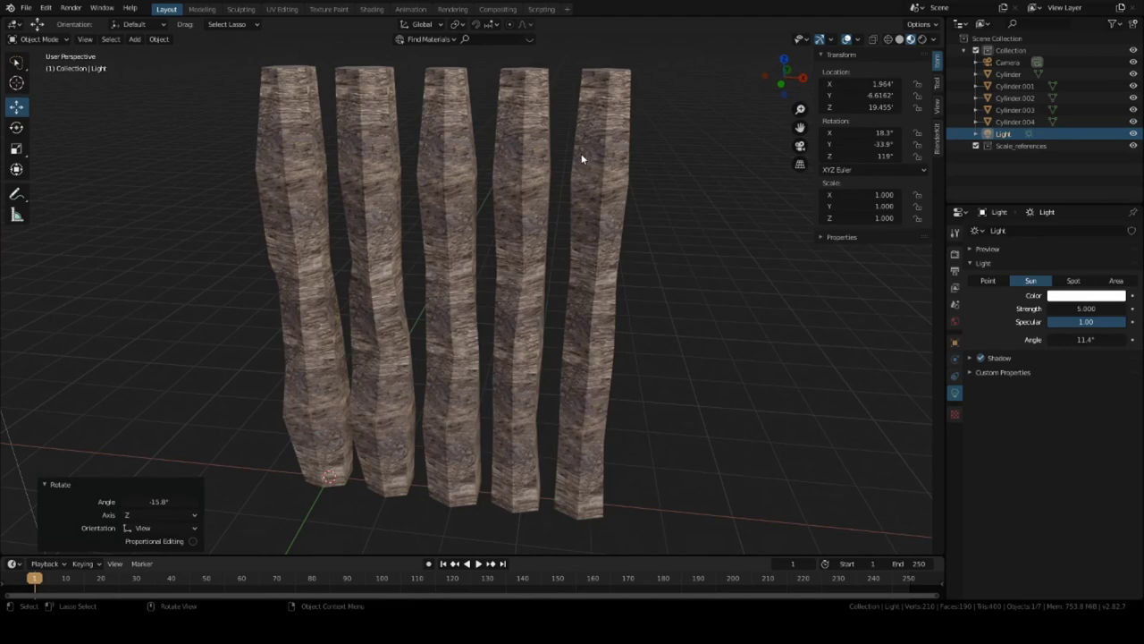
pyautogui.click(683, 189)
pyautogui.moveTo(683, 190); pyautogui.dragTo(727, 229, button='middle')
pyautogui.scroll(-2, 686, 165)
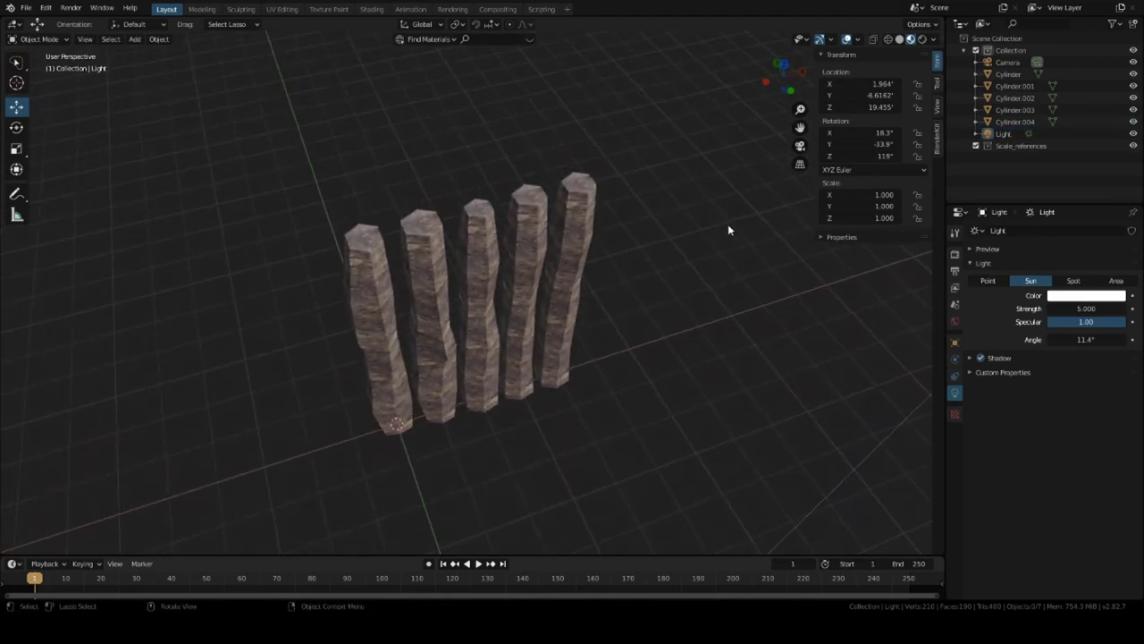
pyautogui.scroll(5, 480, 241)
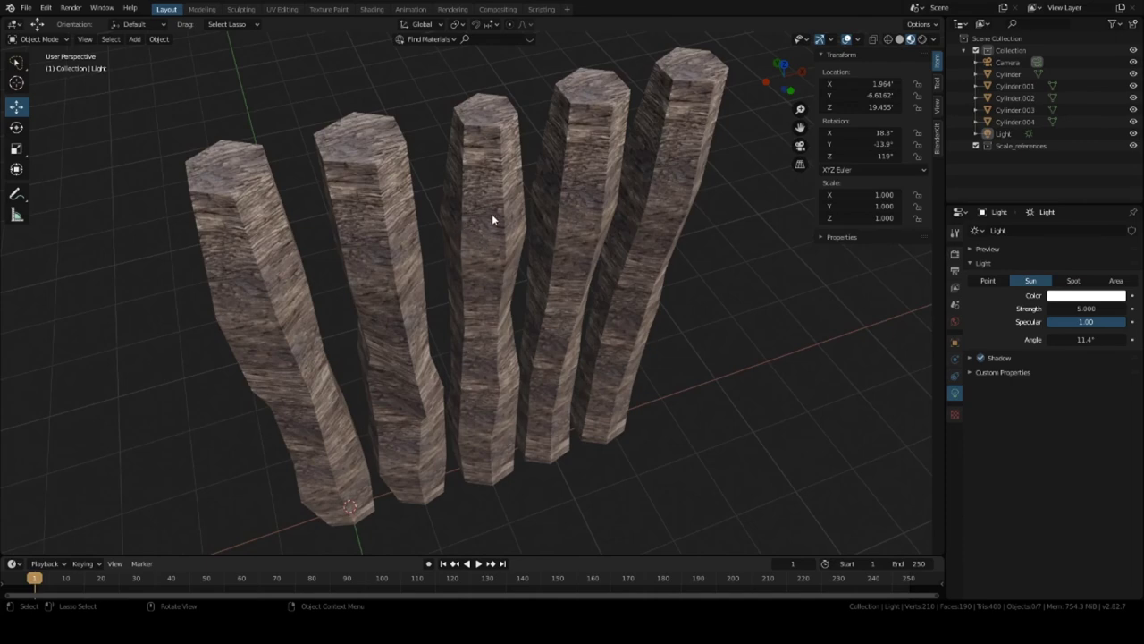
pyautogui.moveTo(491, 217); pyautogui.dragTo(489, 152, button='middle')
pyautogui.scroll(-4, 459, 184)
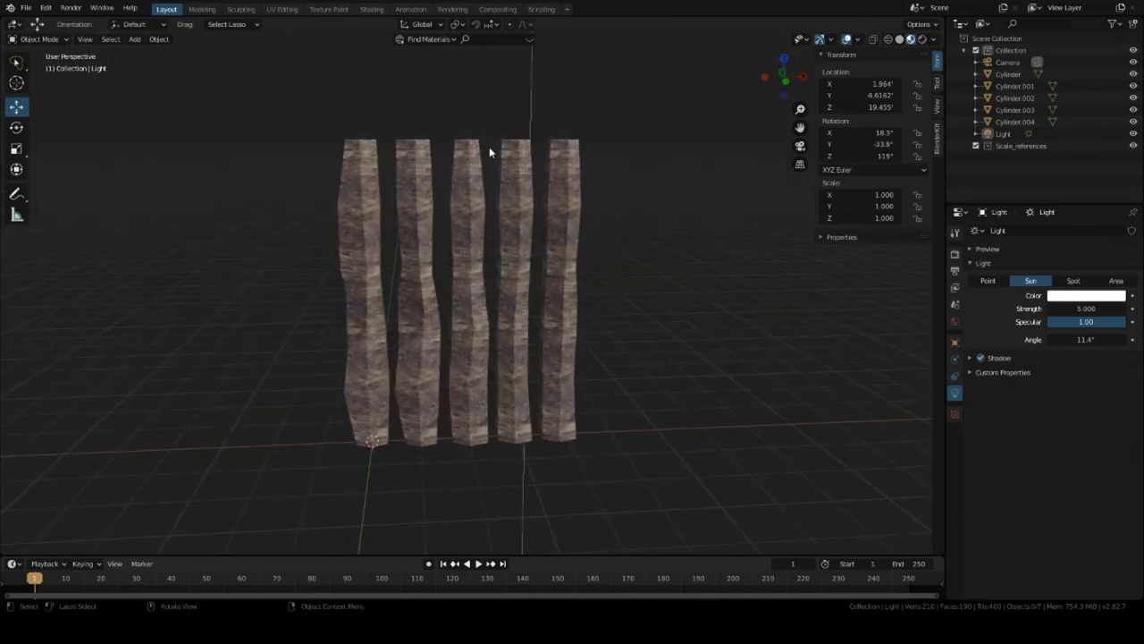
pyautogui.moveTo(522, 274); pyautogui.dragTo(560, 306, button='middle')
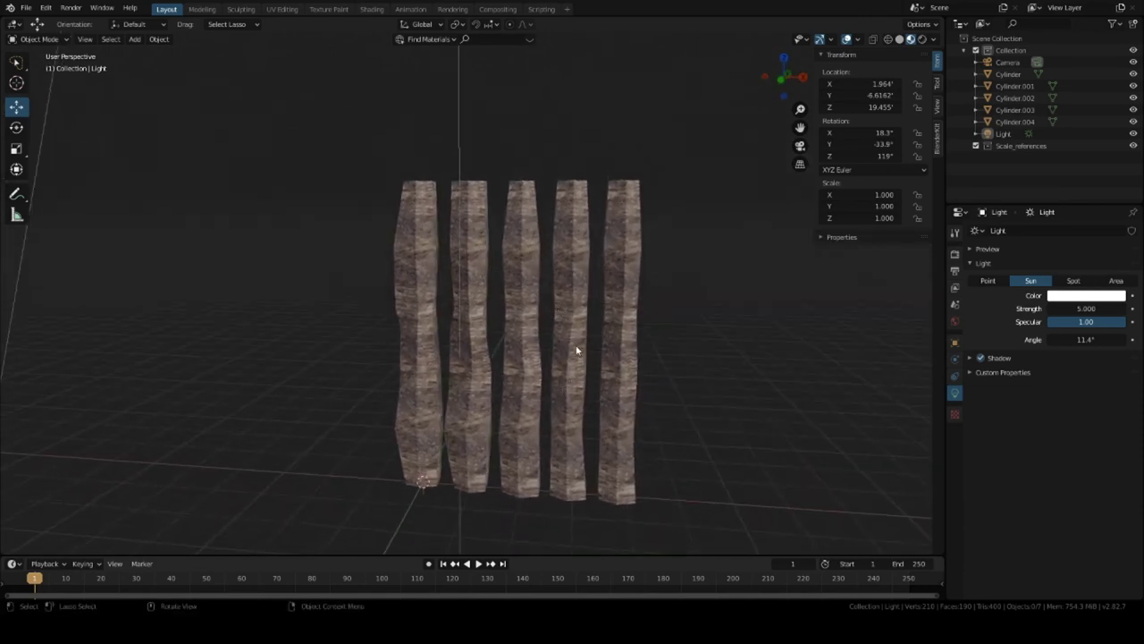
pyautogui.moveTo(576, 350); pyautogui.dragTo(595, 339, button='middle')
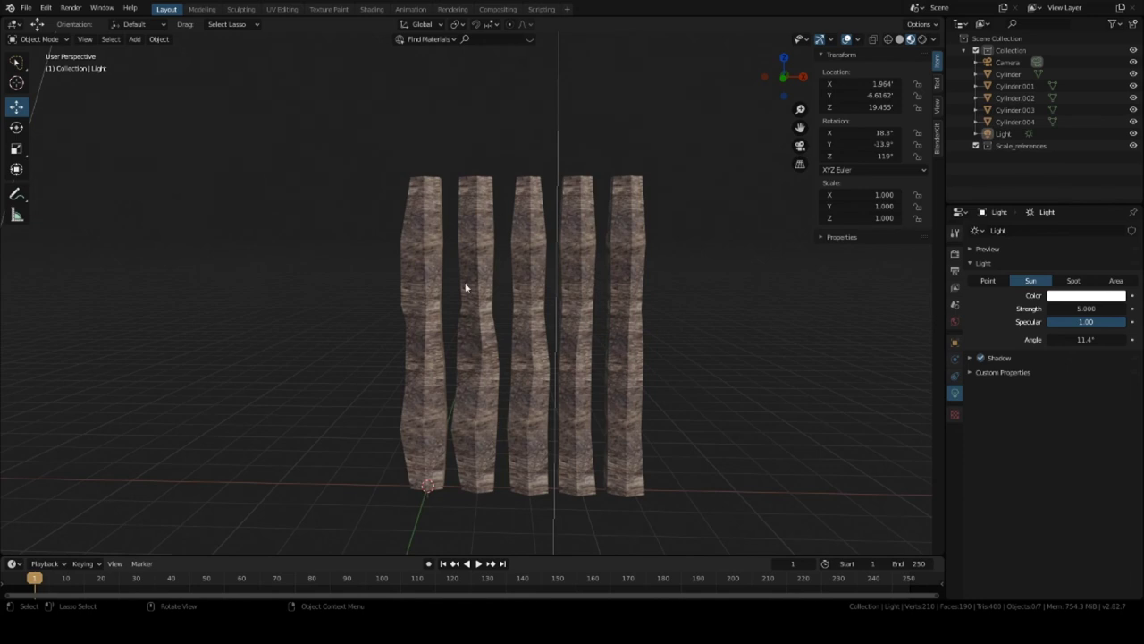